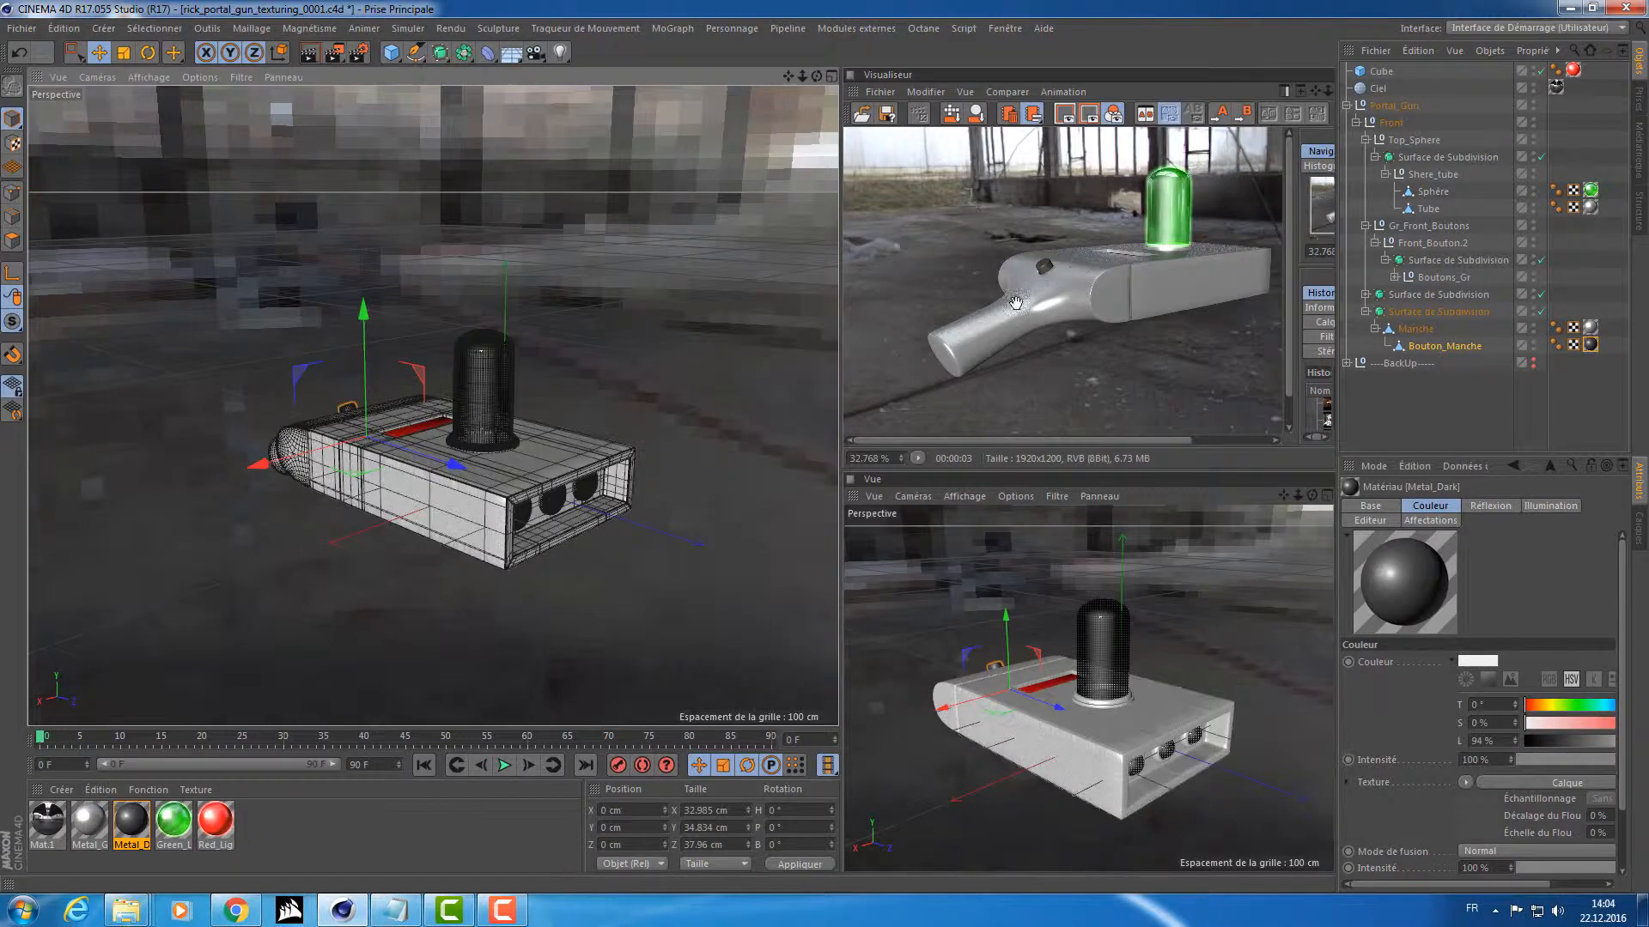
Detach the second perspective view from the layout and close it.
click(851, 502)
click(883, 503)
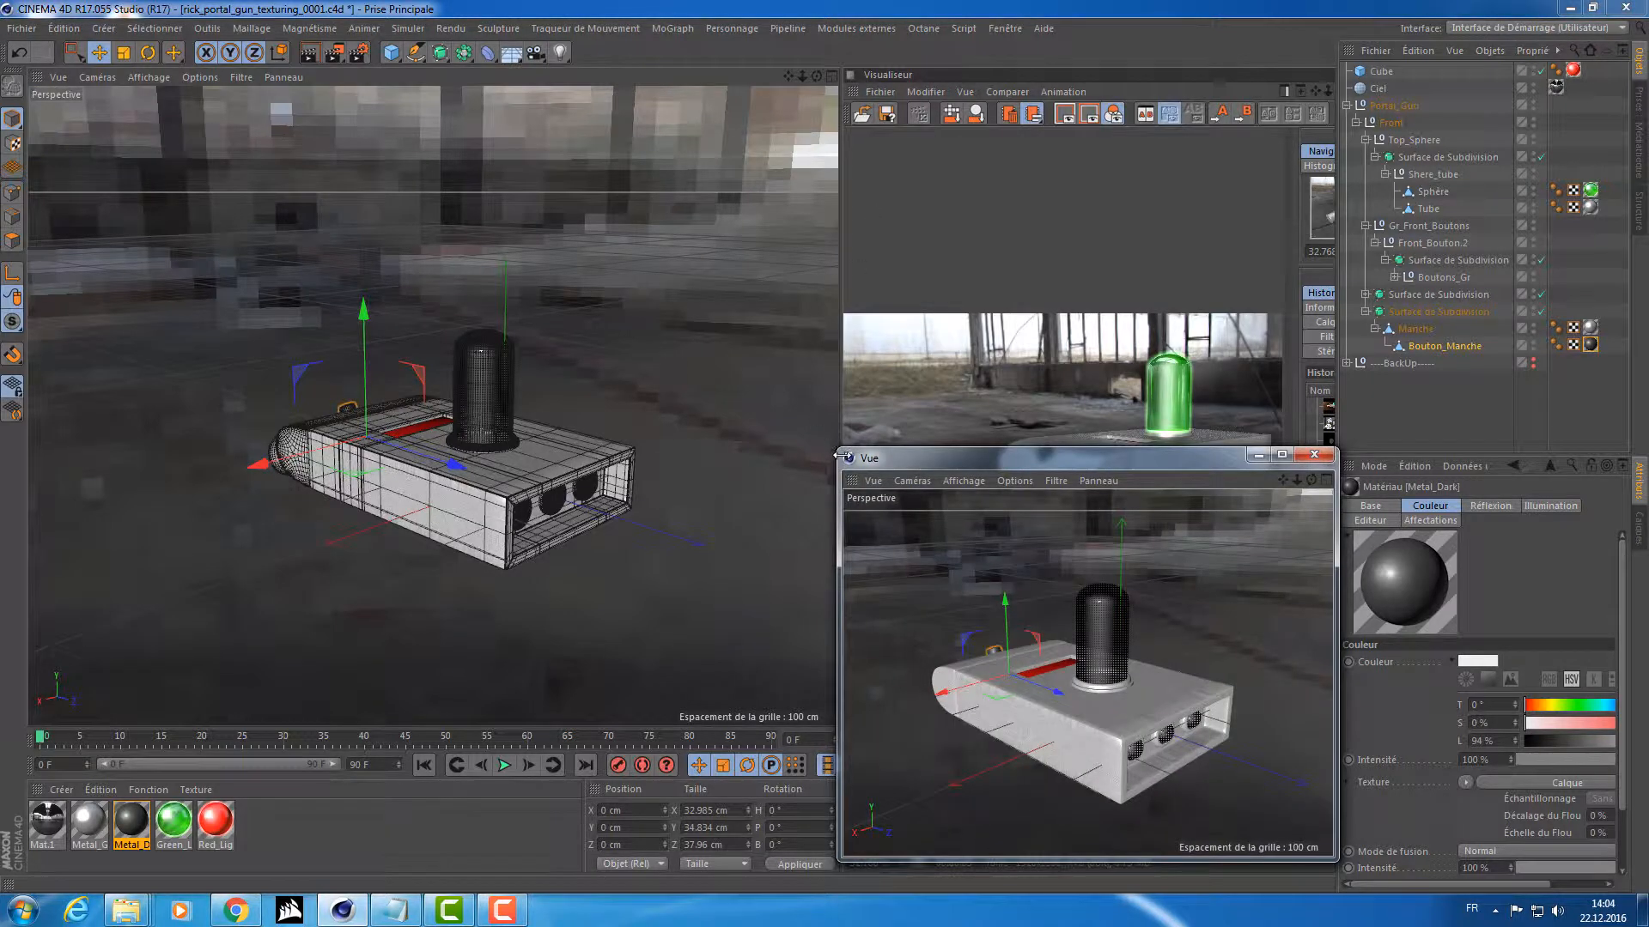
click(1313, 454)
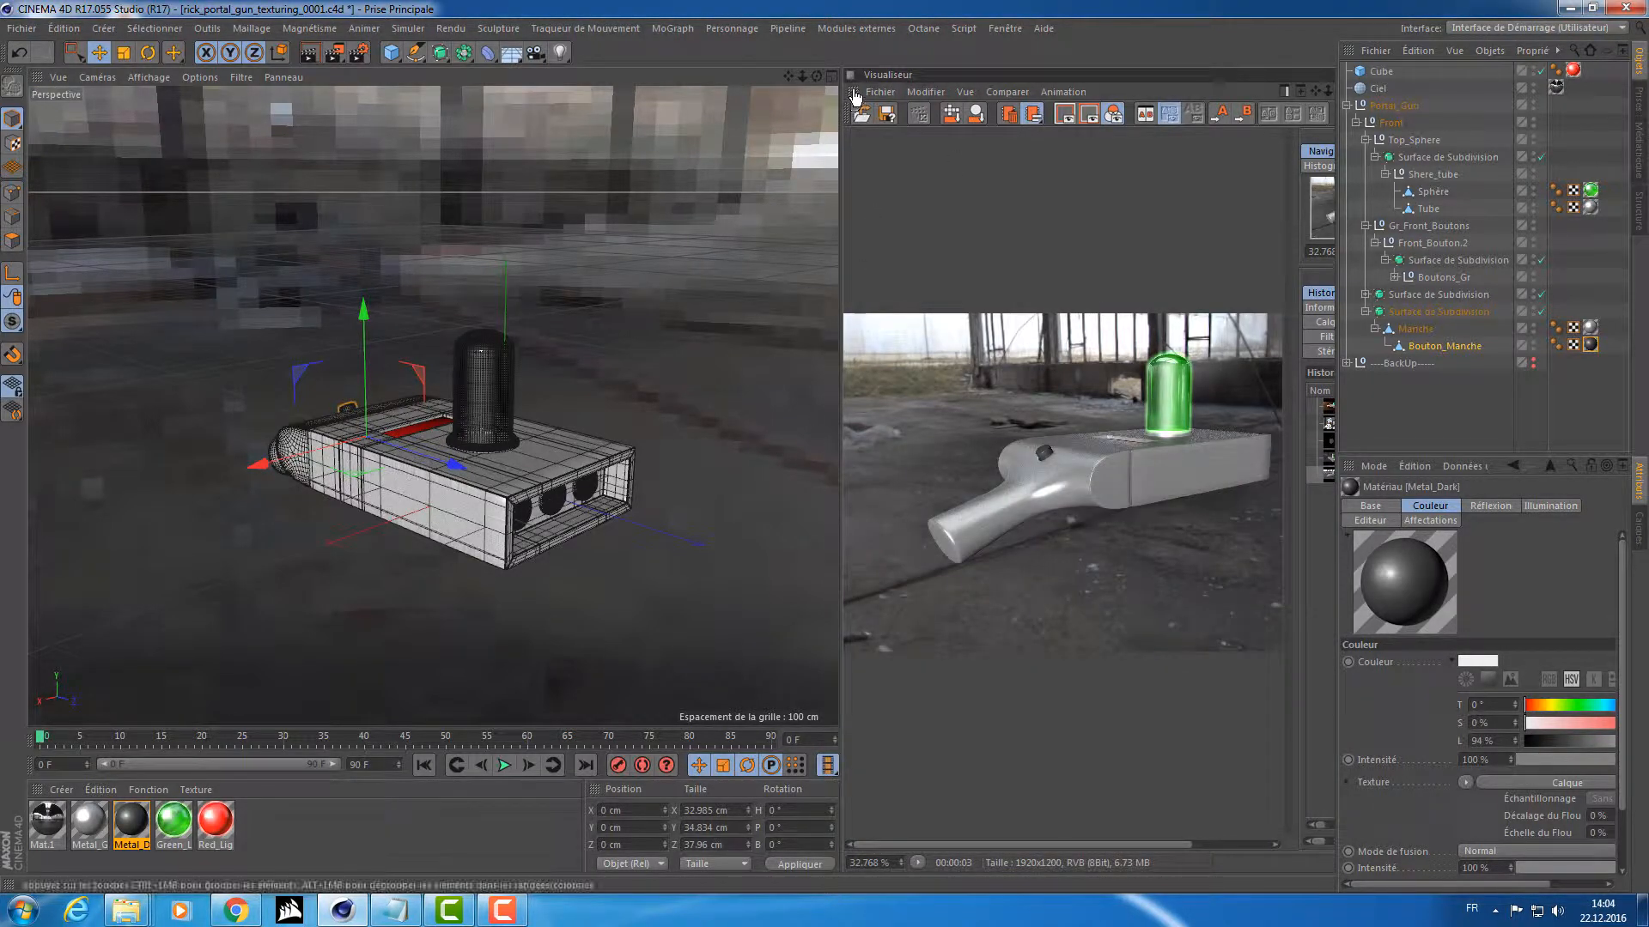
Dock the Visualiseur as a tab alongside the main 3D view and bring the 3D view to the front.
mouse_move(853, 92)
mouse_down()
mouse_move(581, 59)
mouse_move(12, 62)
mouse_move(609, 107)
mouse_move(865, 89)
mouse_move(862, 104)
mouse_up()
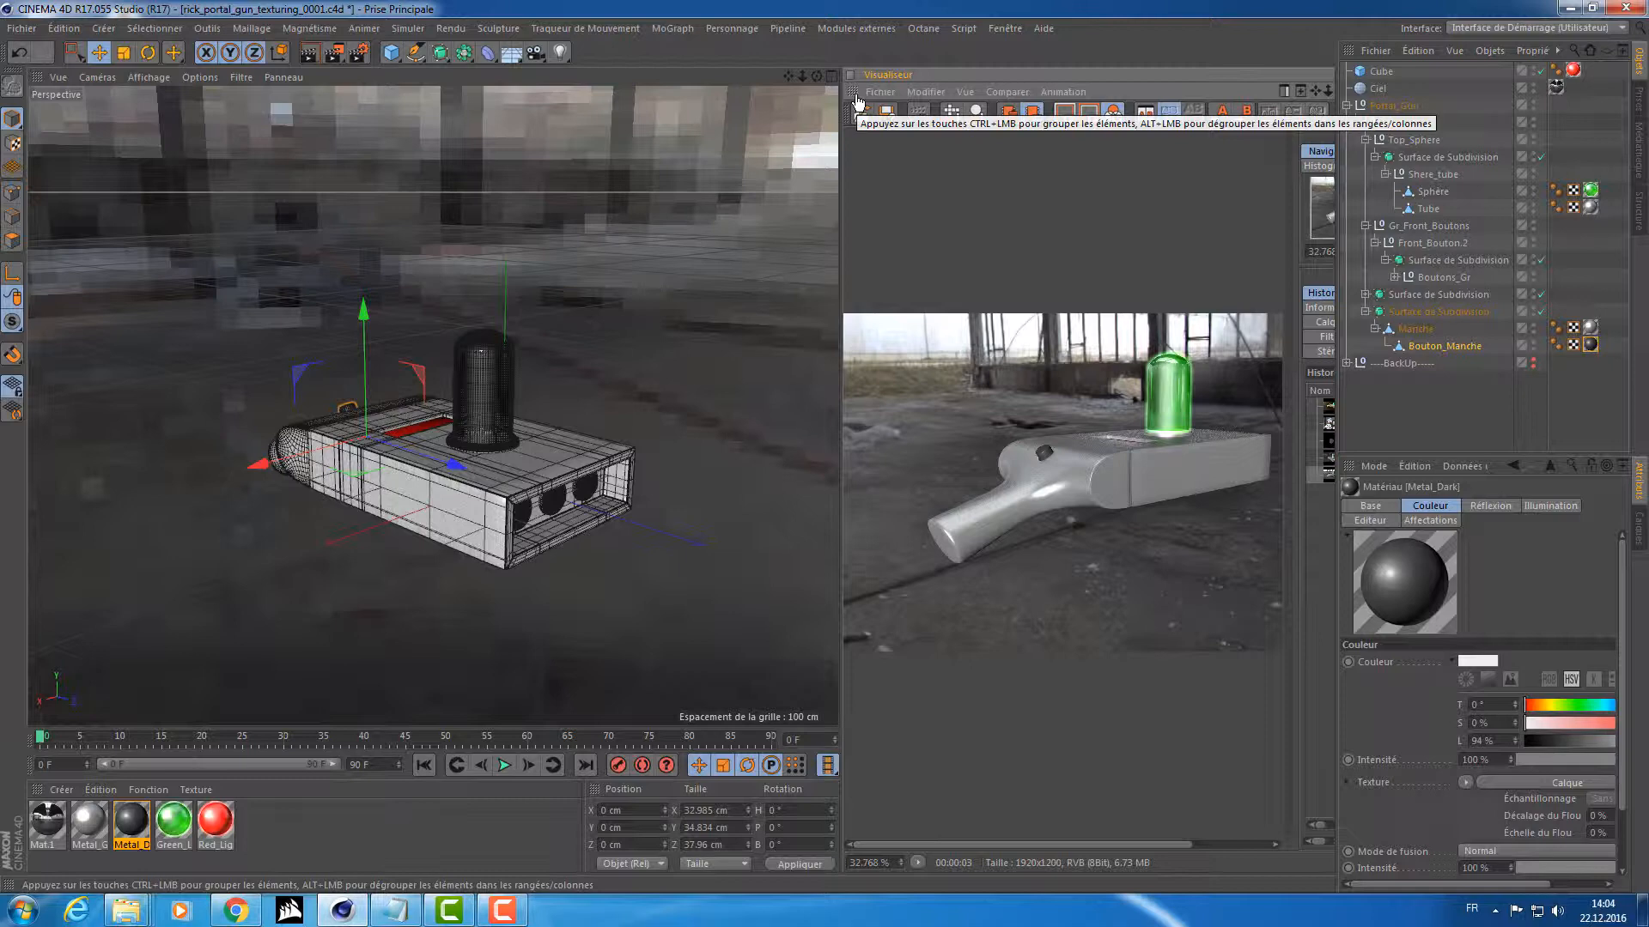
drag(855, 95, 609, 73)
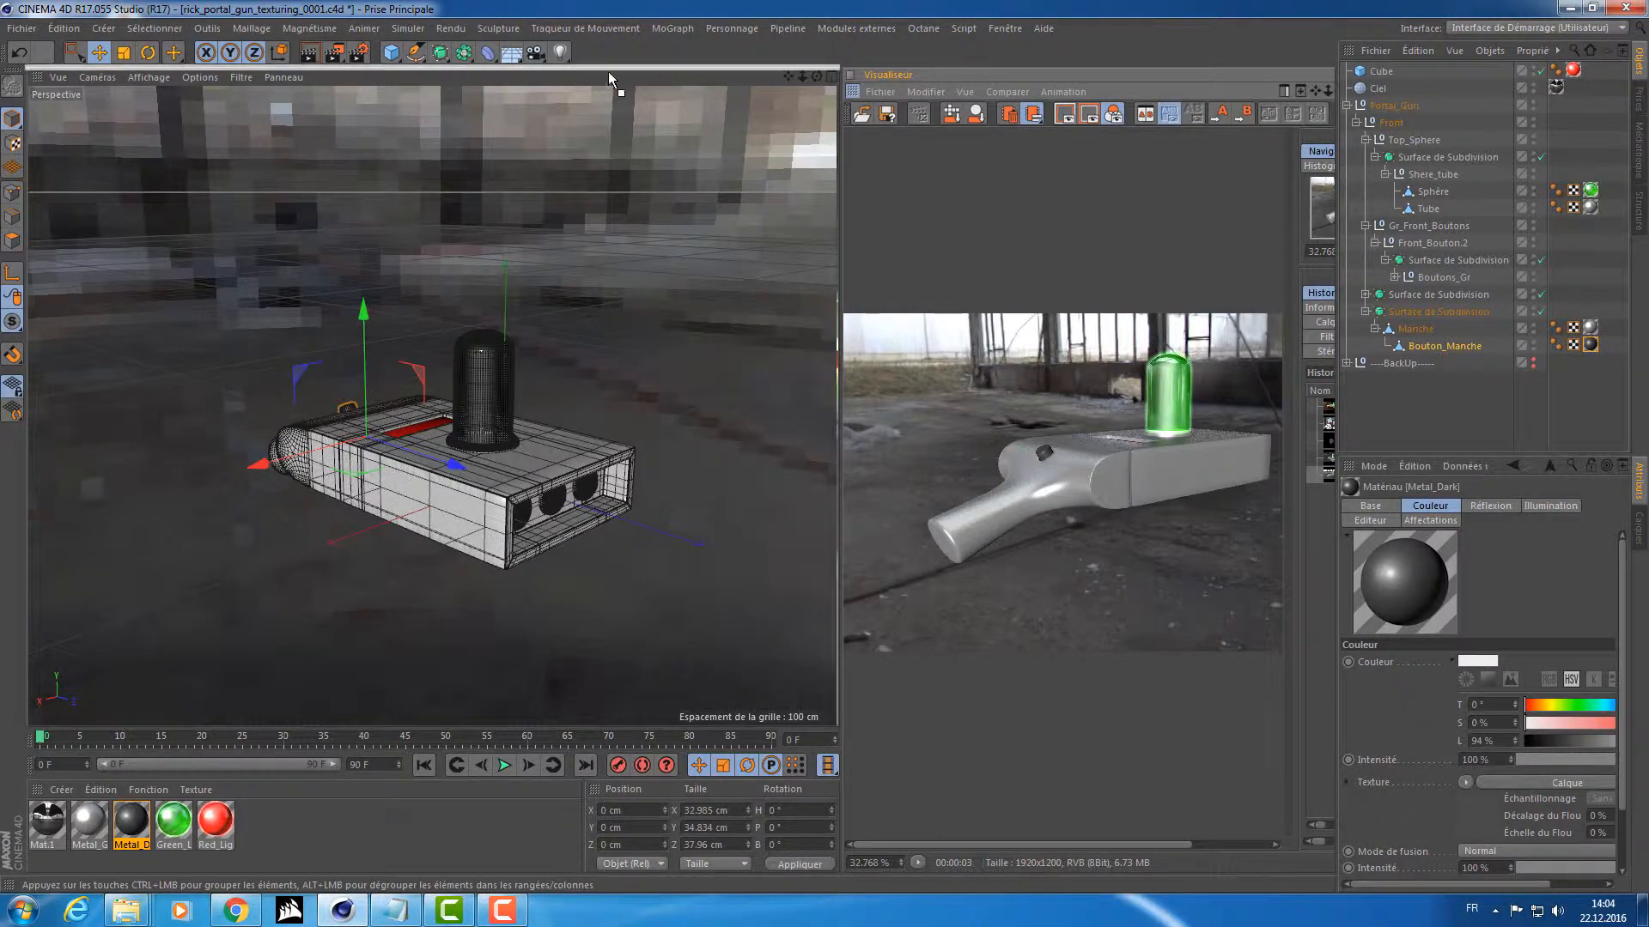
drag(100, 82, 40, 77)
click(41, 75)
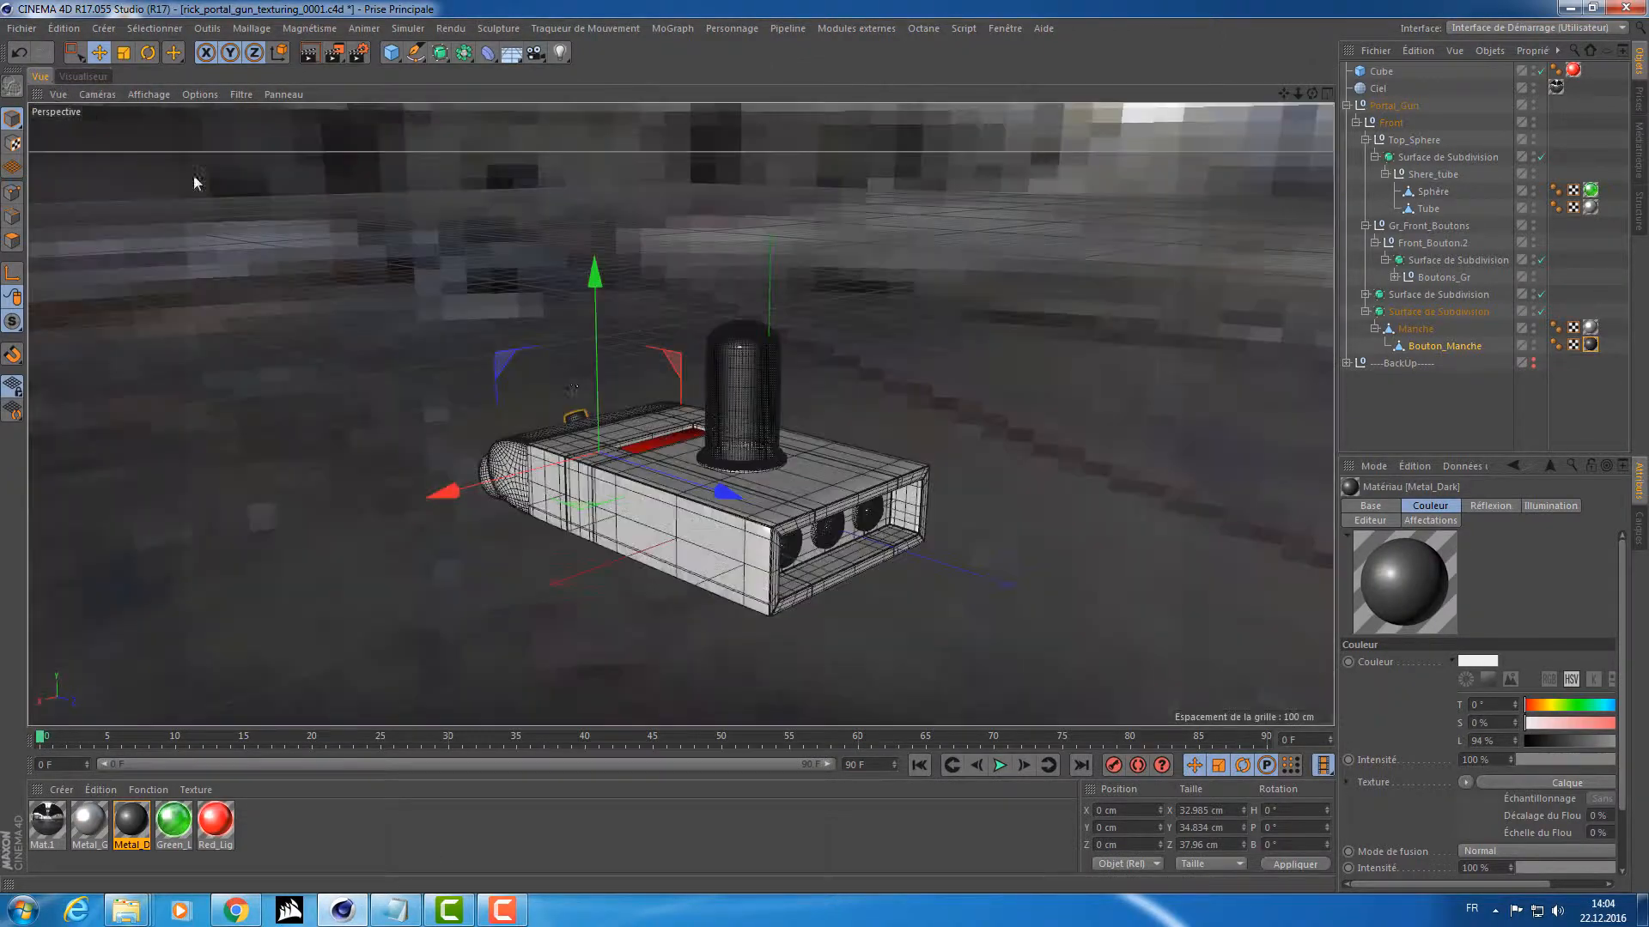
Display the portal gun render in the Visualiseur at 100% zoom and examine the green tube and the handle.
alt+drag(657, 405, 480, 330)
scroll(888, 440, up, 4)
click(83, 75)
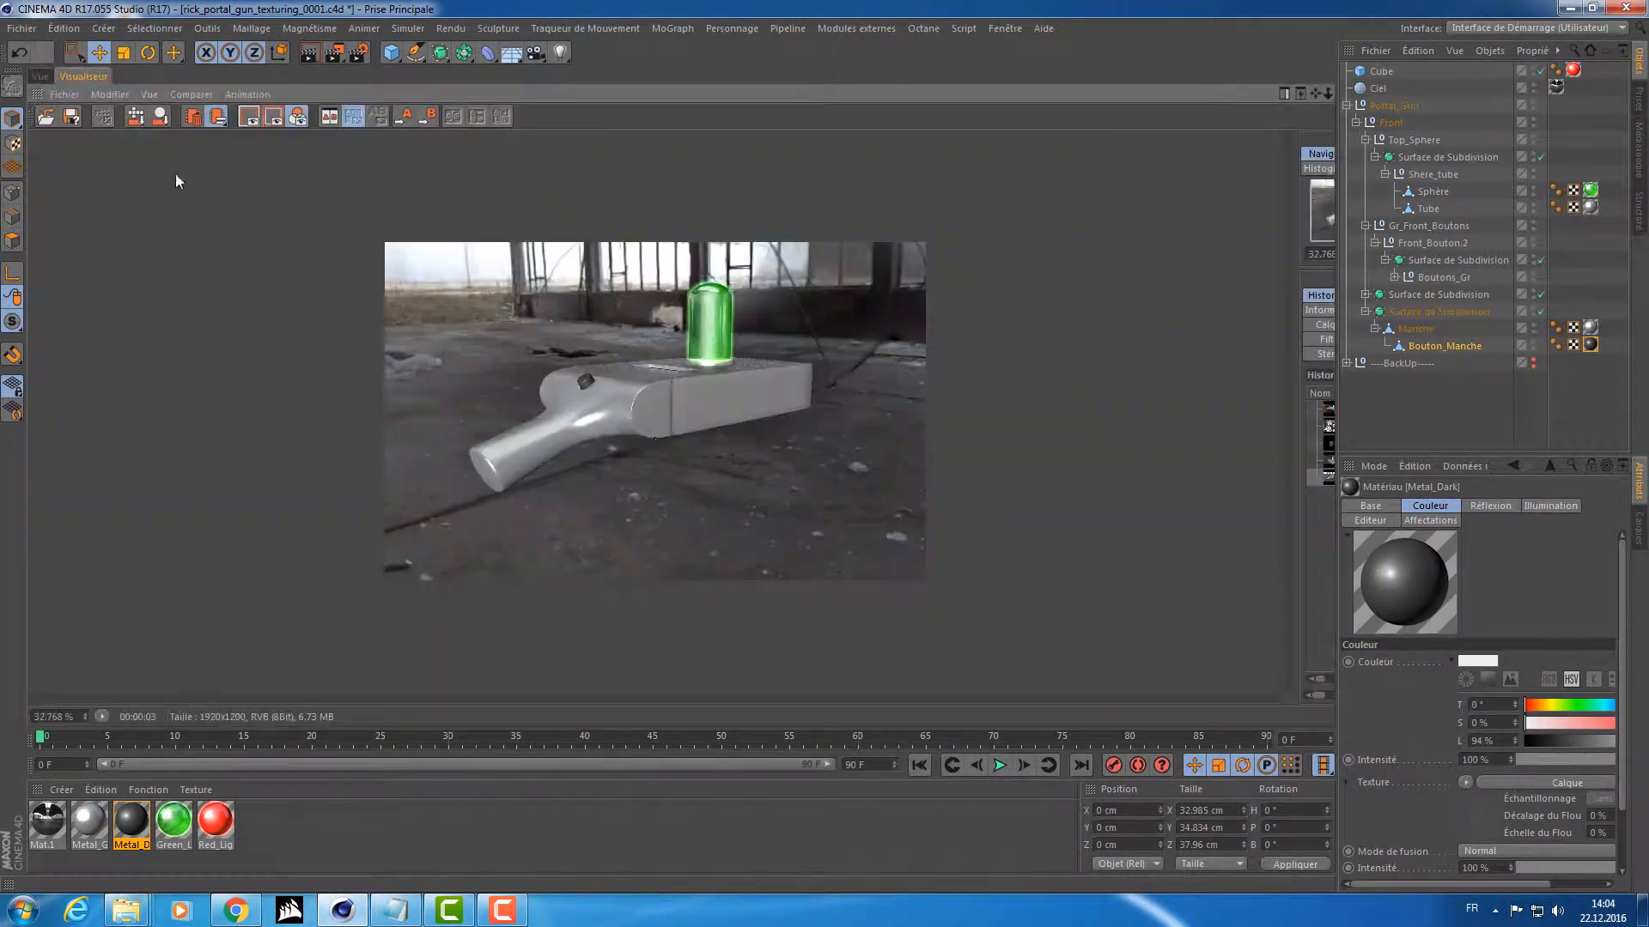
click(63, 721)
text(100)
key(Return)
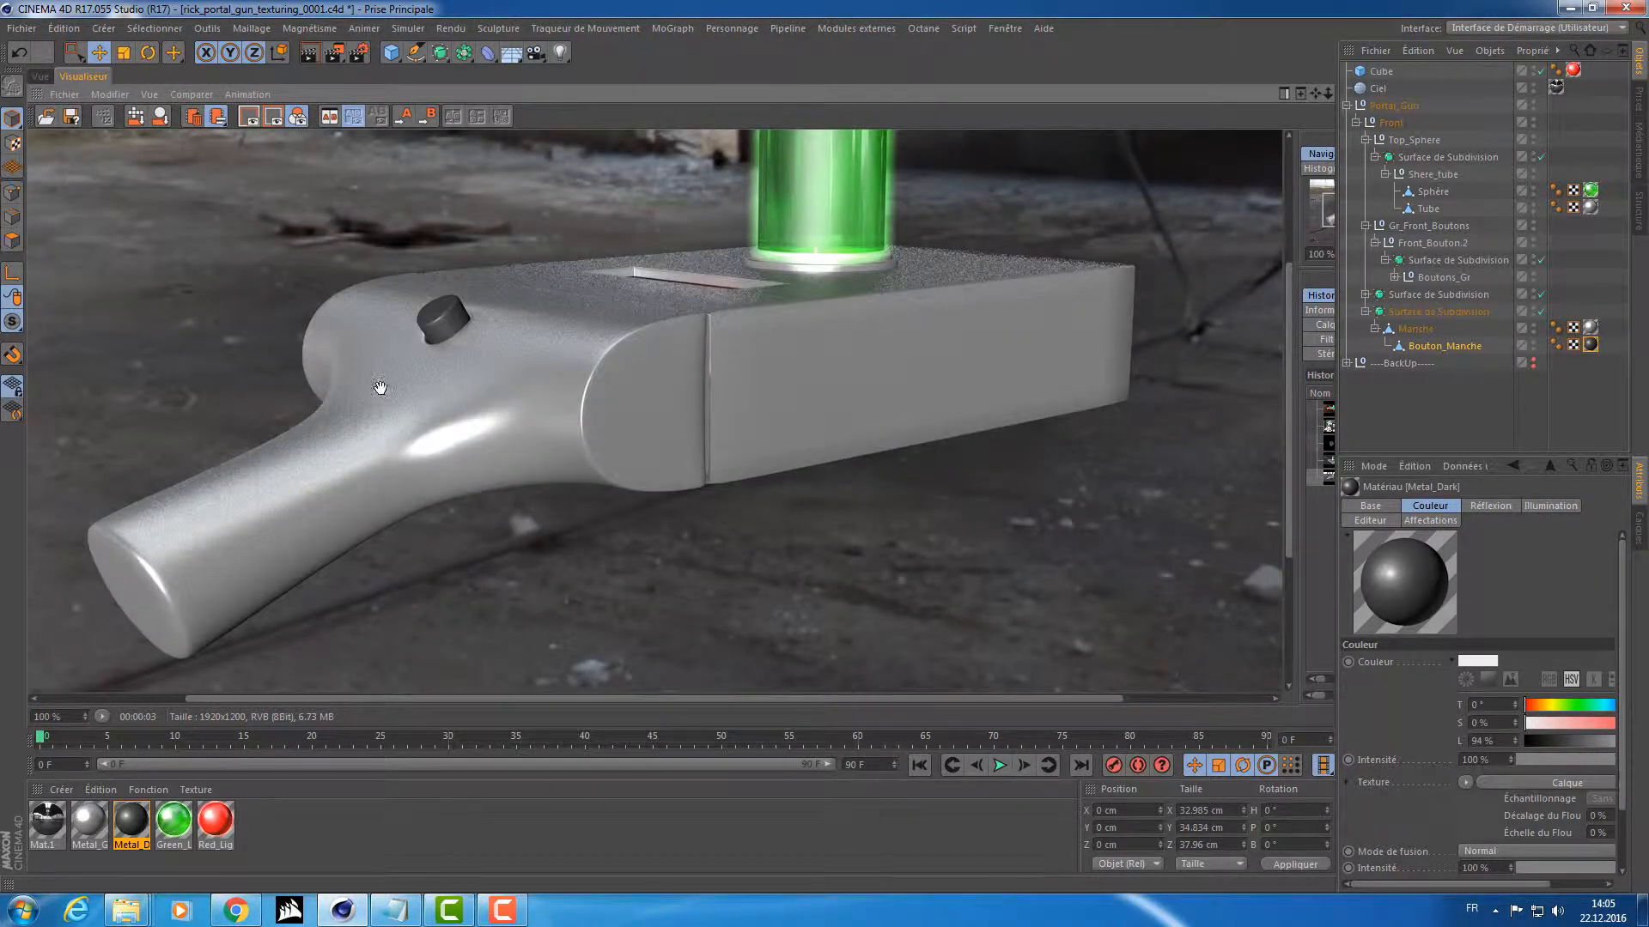
drag(381, 388, 387, 519)
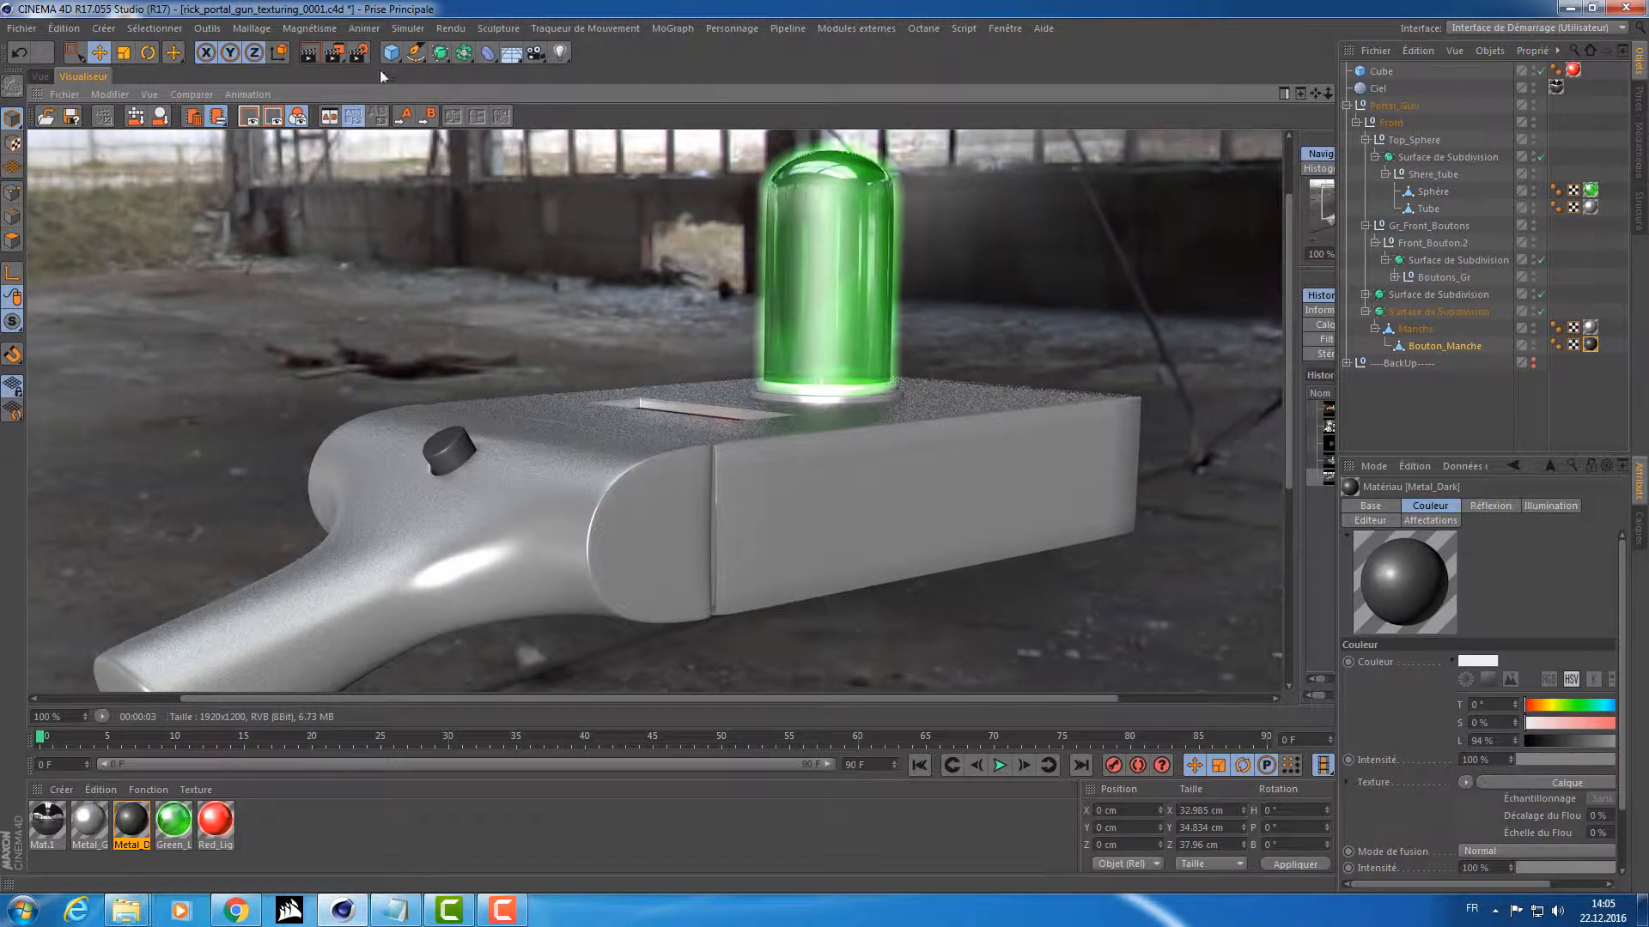
Open the render settings and dock them as a tab beside the 3D view and the Visualiseur.
click(359, 53)
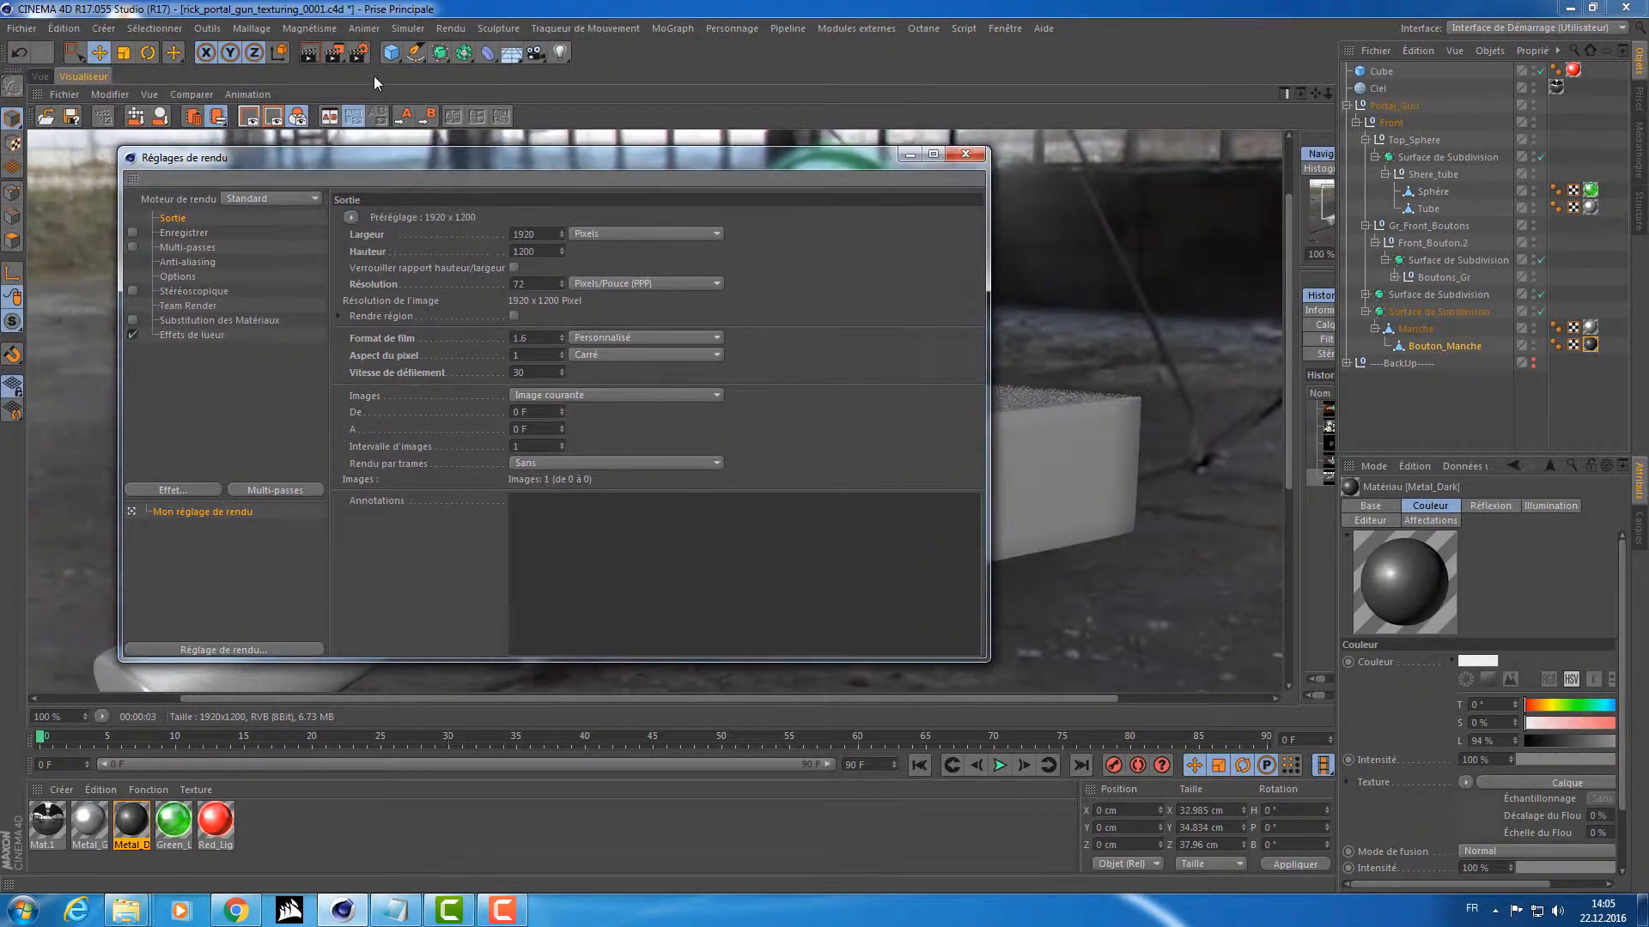
drag(136, 182, 42, 94)
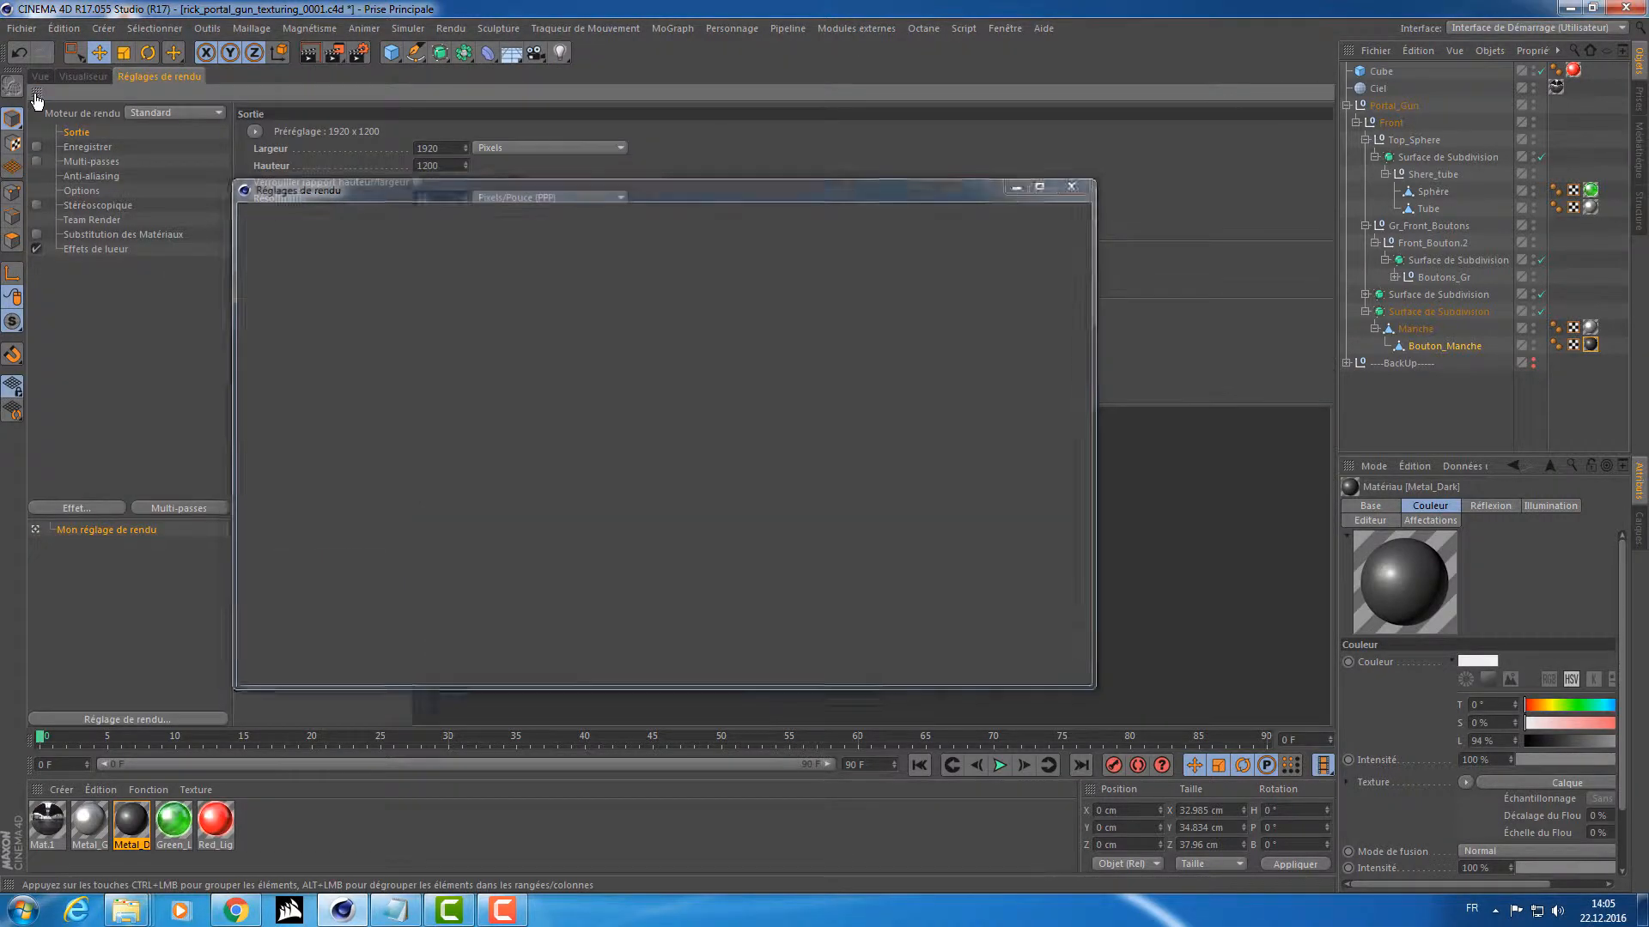
click(84, 79)
click(45, 79)
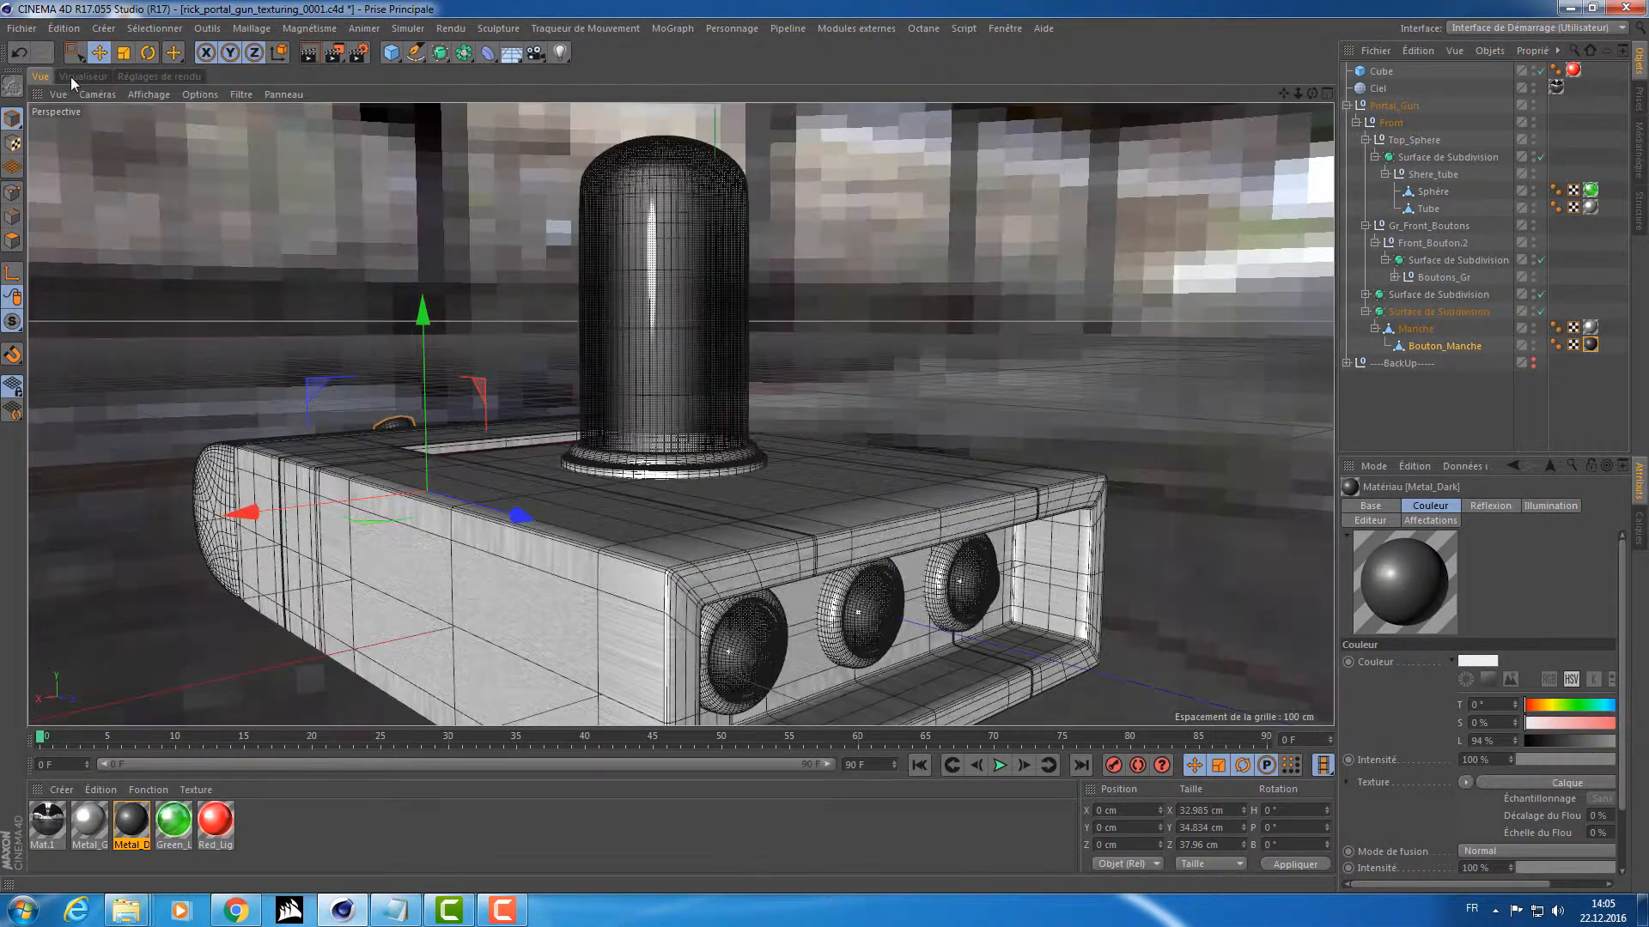
click(72, 76)
click(159, 76)
click(41, 76)
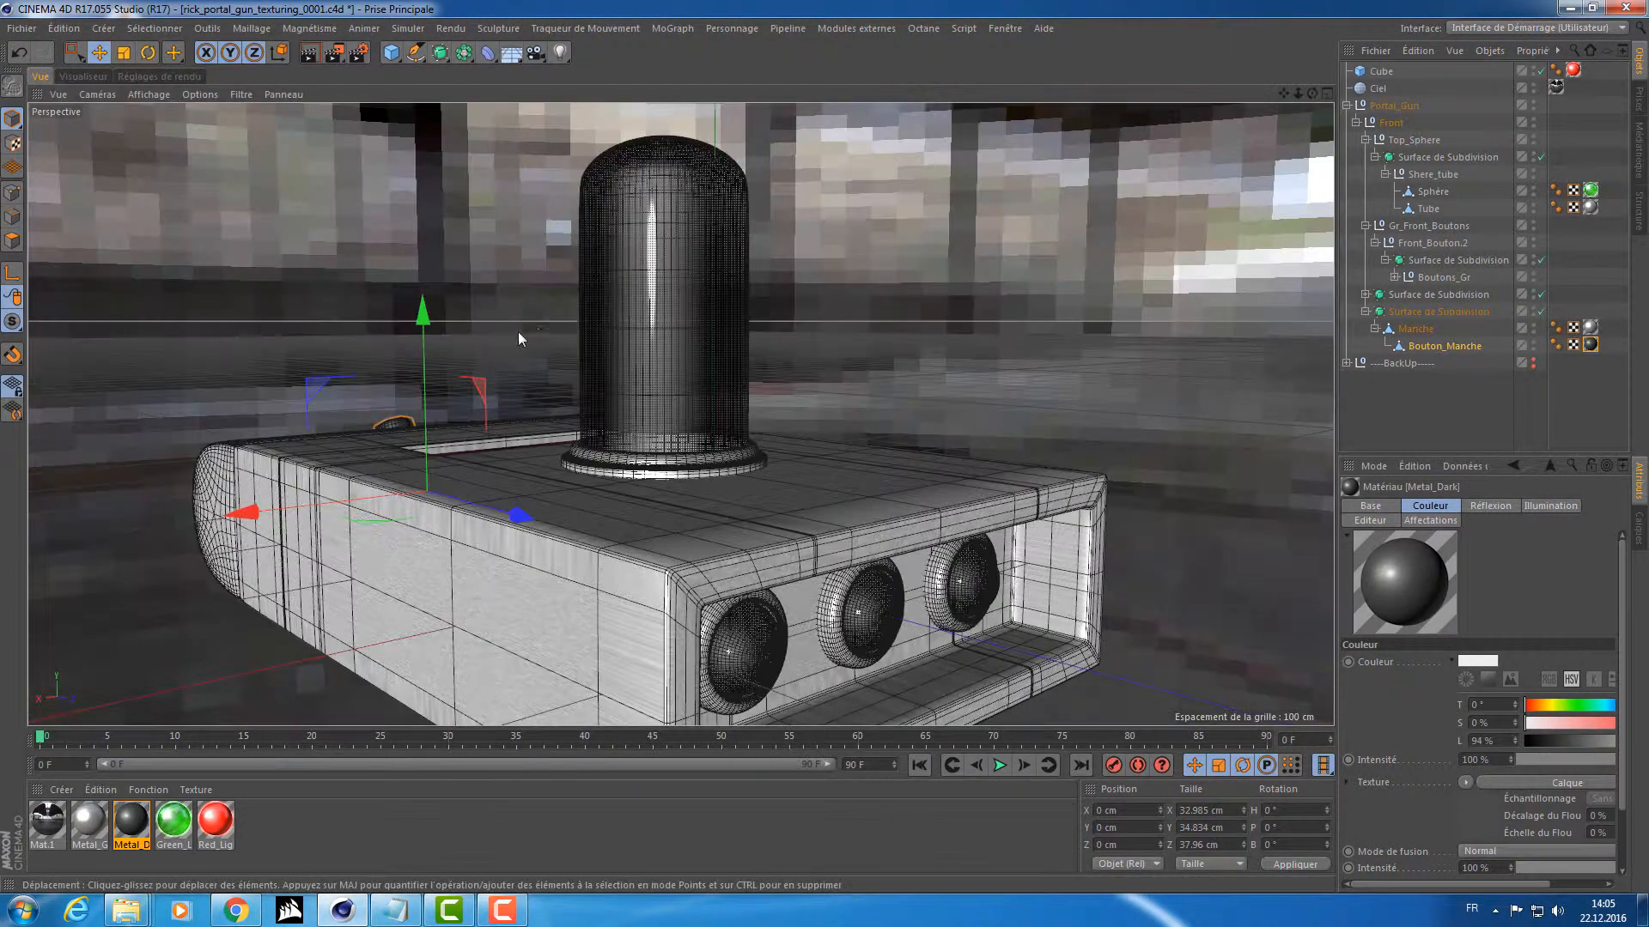
scroll(626, 344, down, 4)
alt+drag(626, 343, 800, 388)
scroll(775, 420, down, 2)
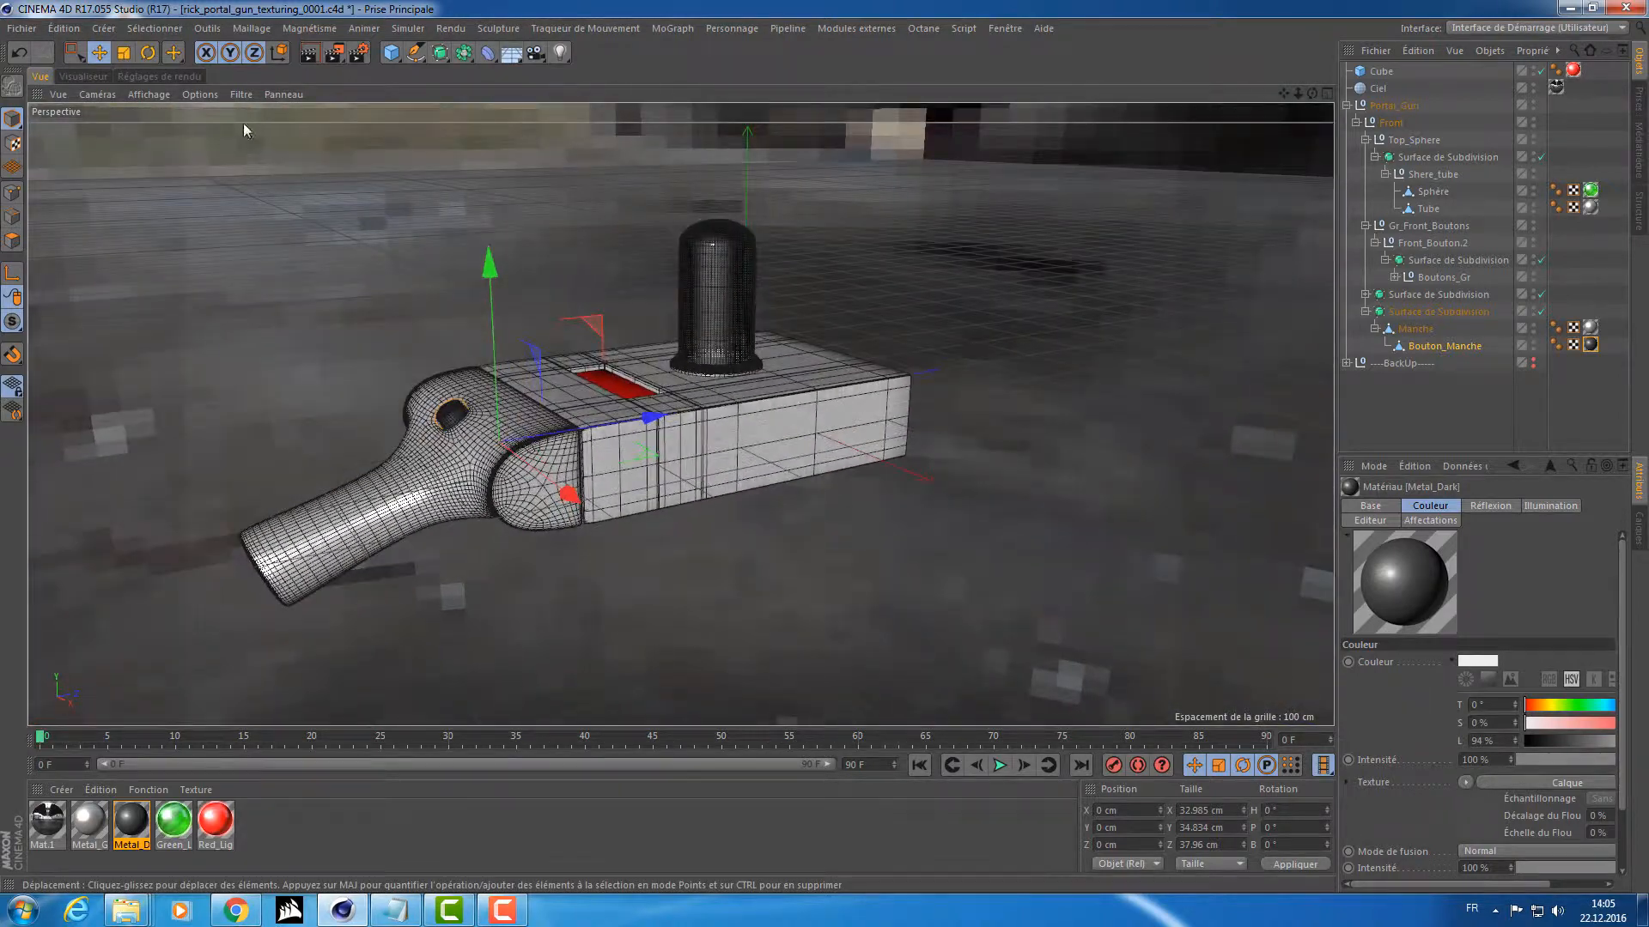
click(93, 79)
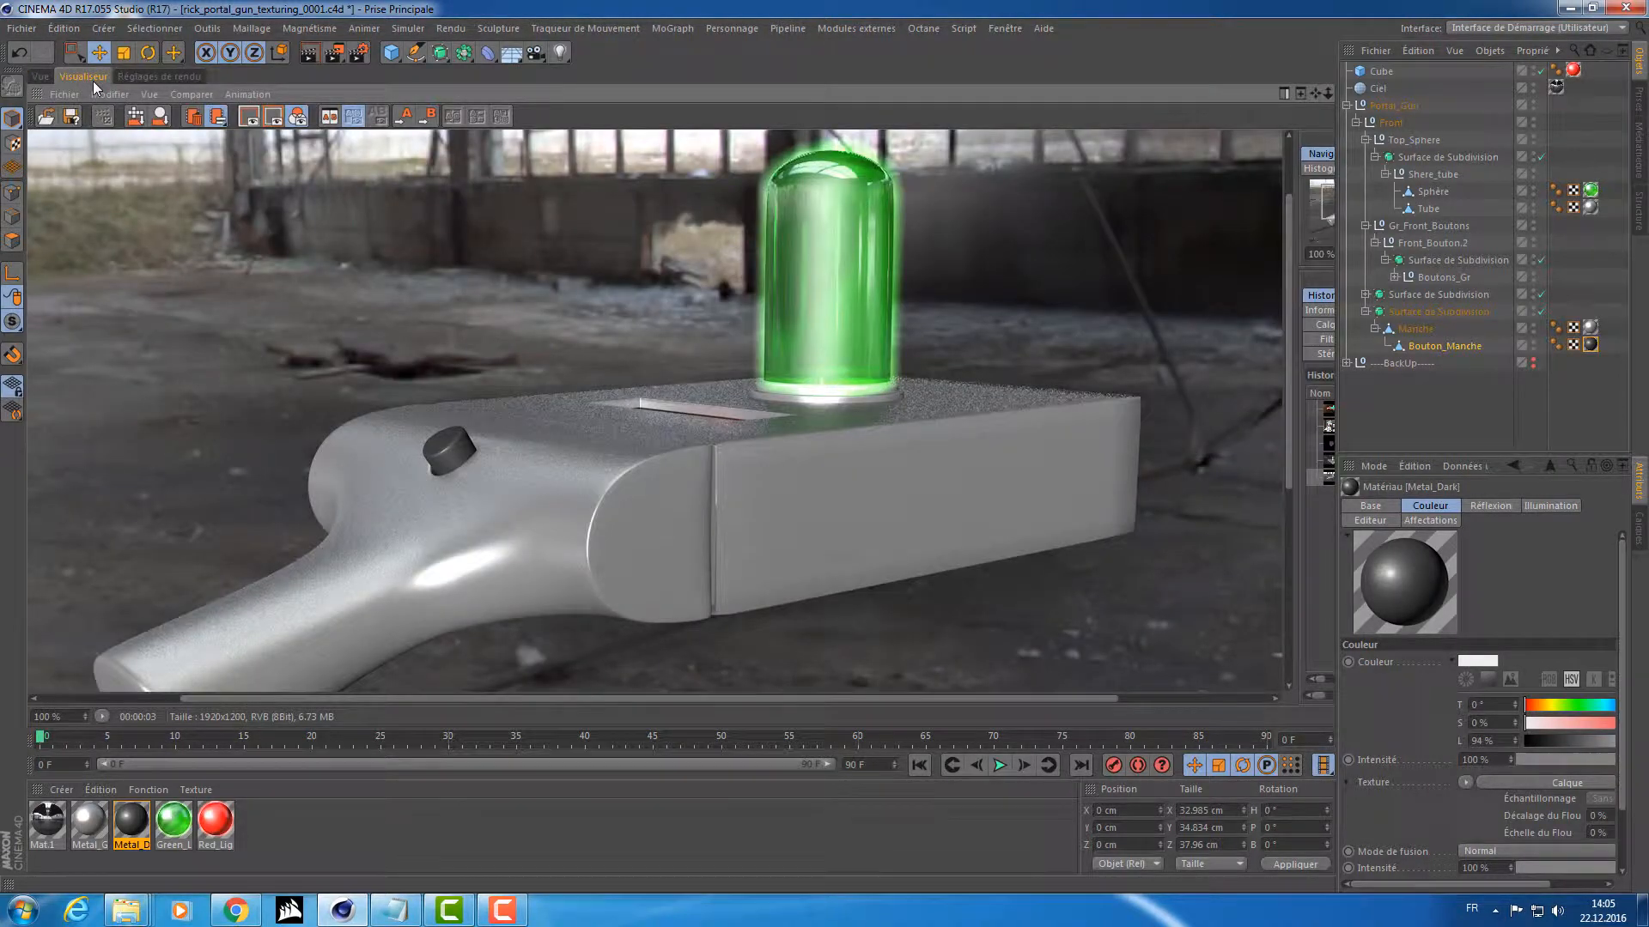
click(159, 78)
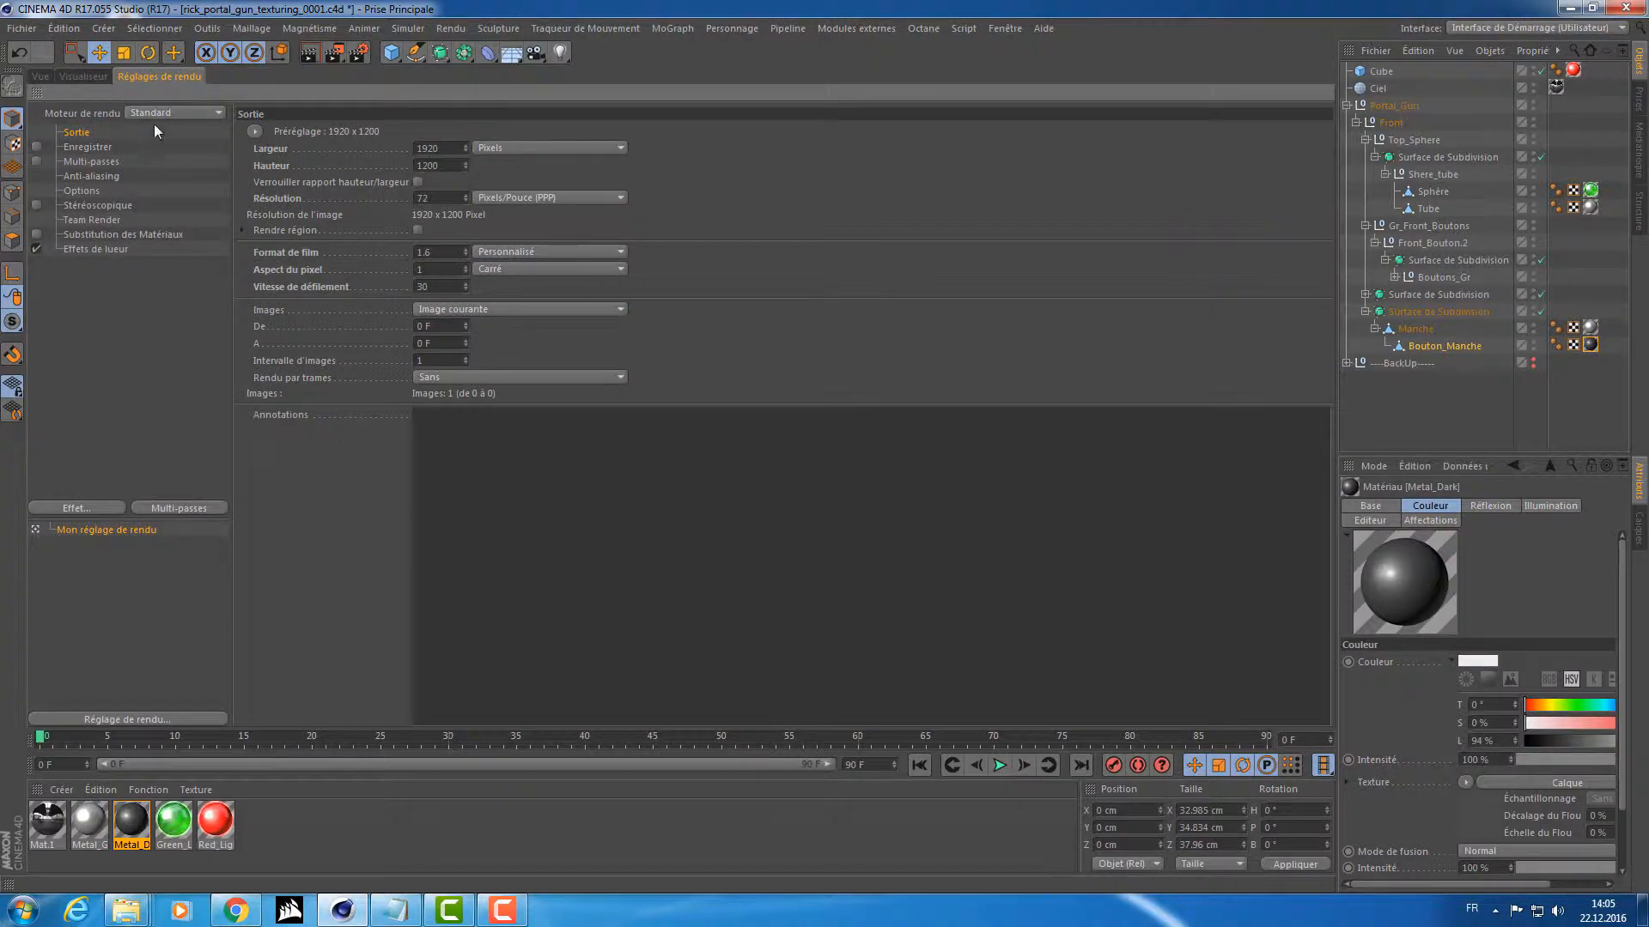
click(43, 79)
alt+drag(601, 266, 464, 236)
Lock the width/height ratio in the render output settings and set the width to 960 pixels.
click(137, 75)
click(416, 182)
text(2)
key(Return)
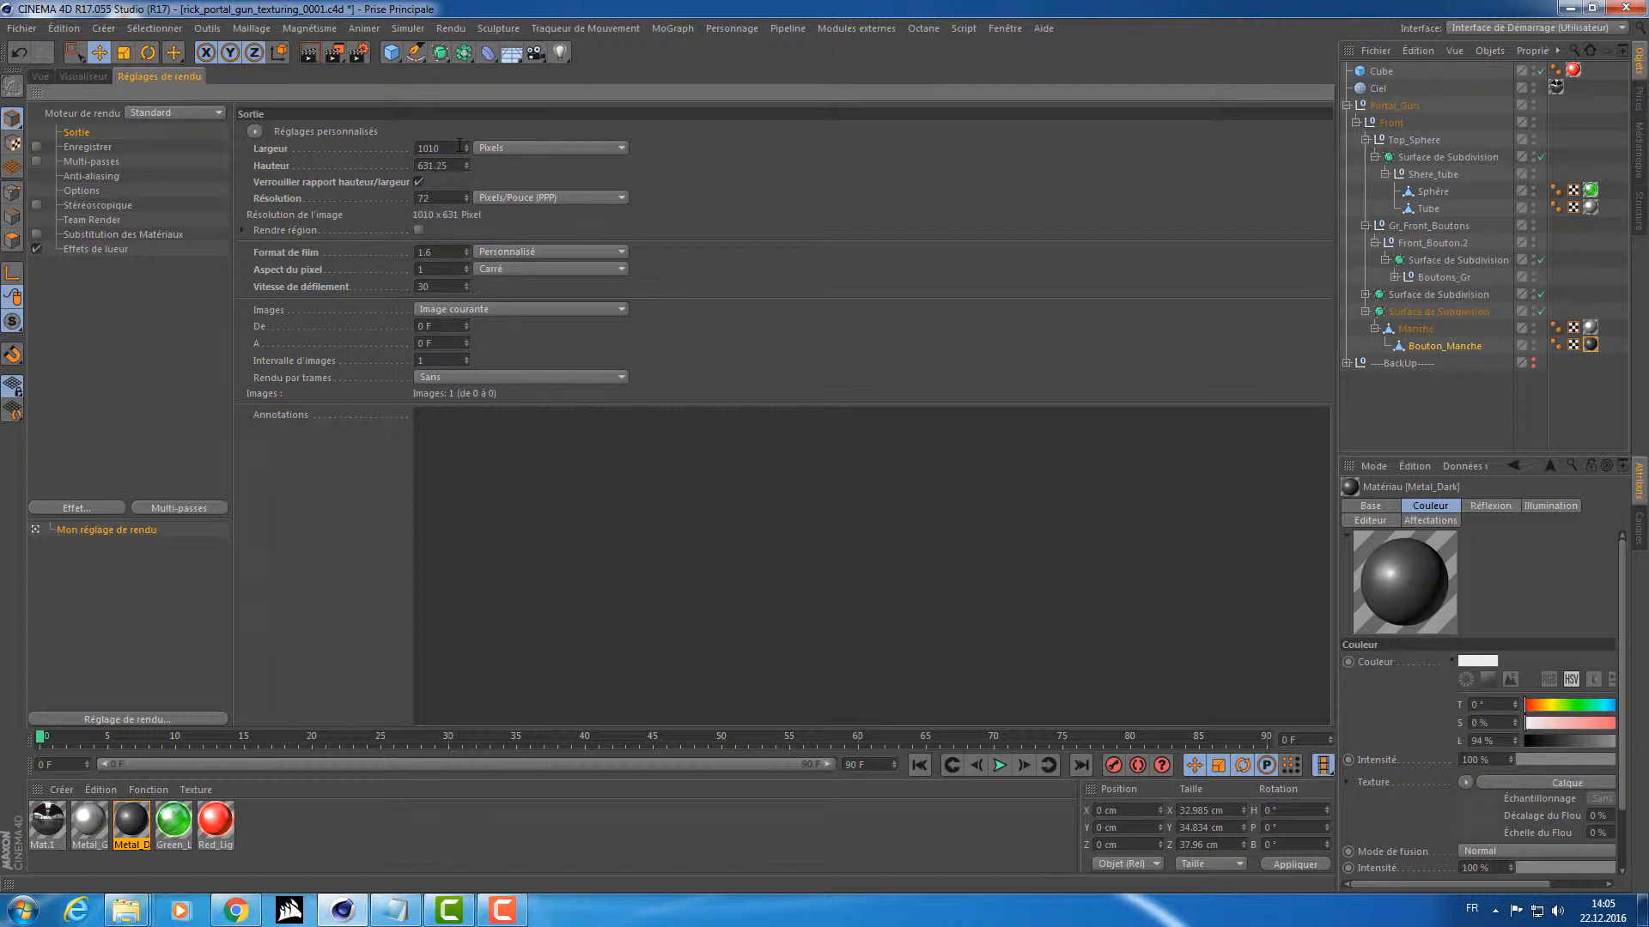
text(960)
key(Return)
text(*2)
key(Return)
text(/2)
key(Return)
Return to the 3D view and collapse the Portal_Gun hierarchy in the object list.
click(40, 76)
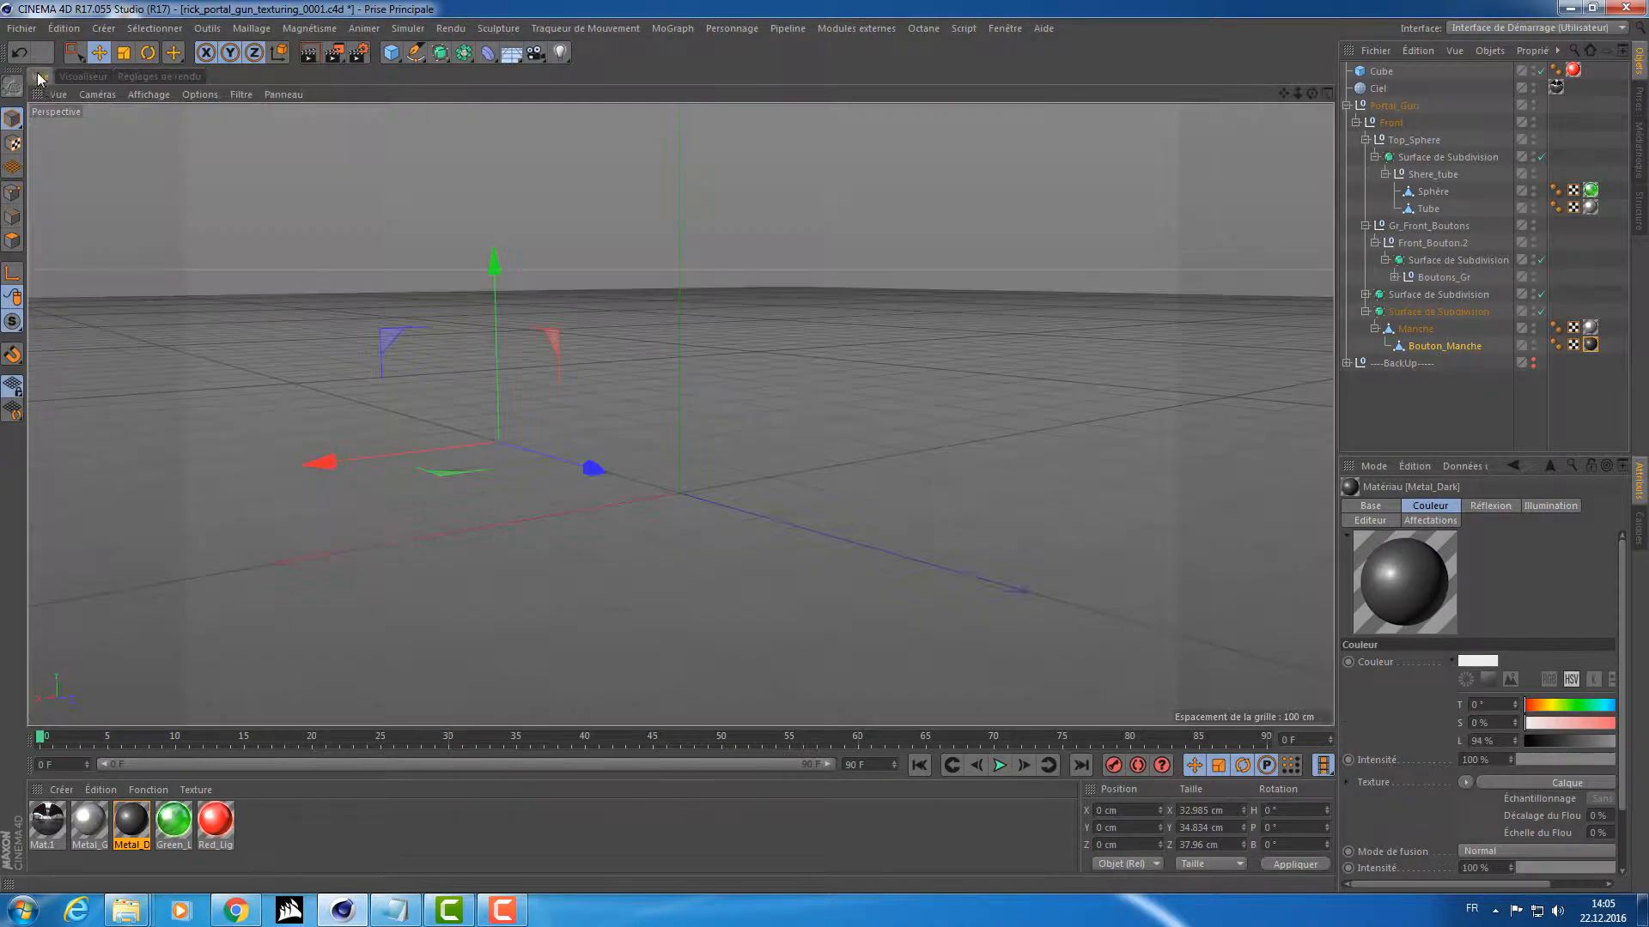
alt+drag(269, 198, 339, 229)
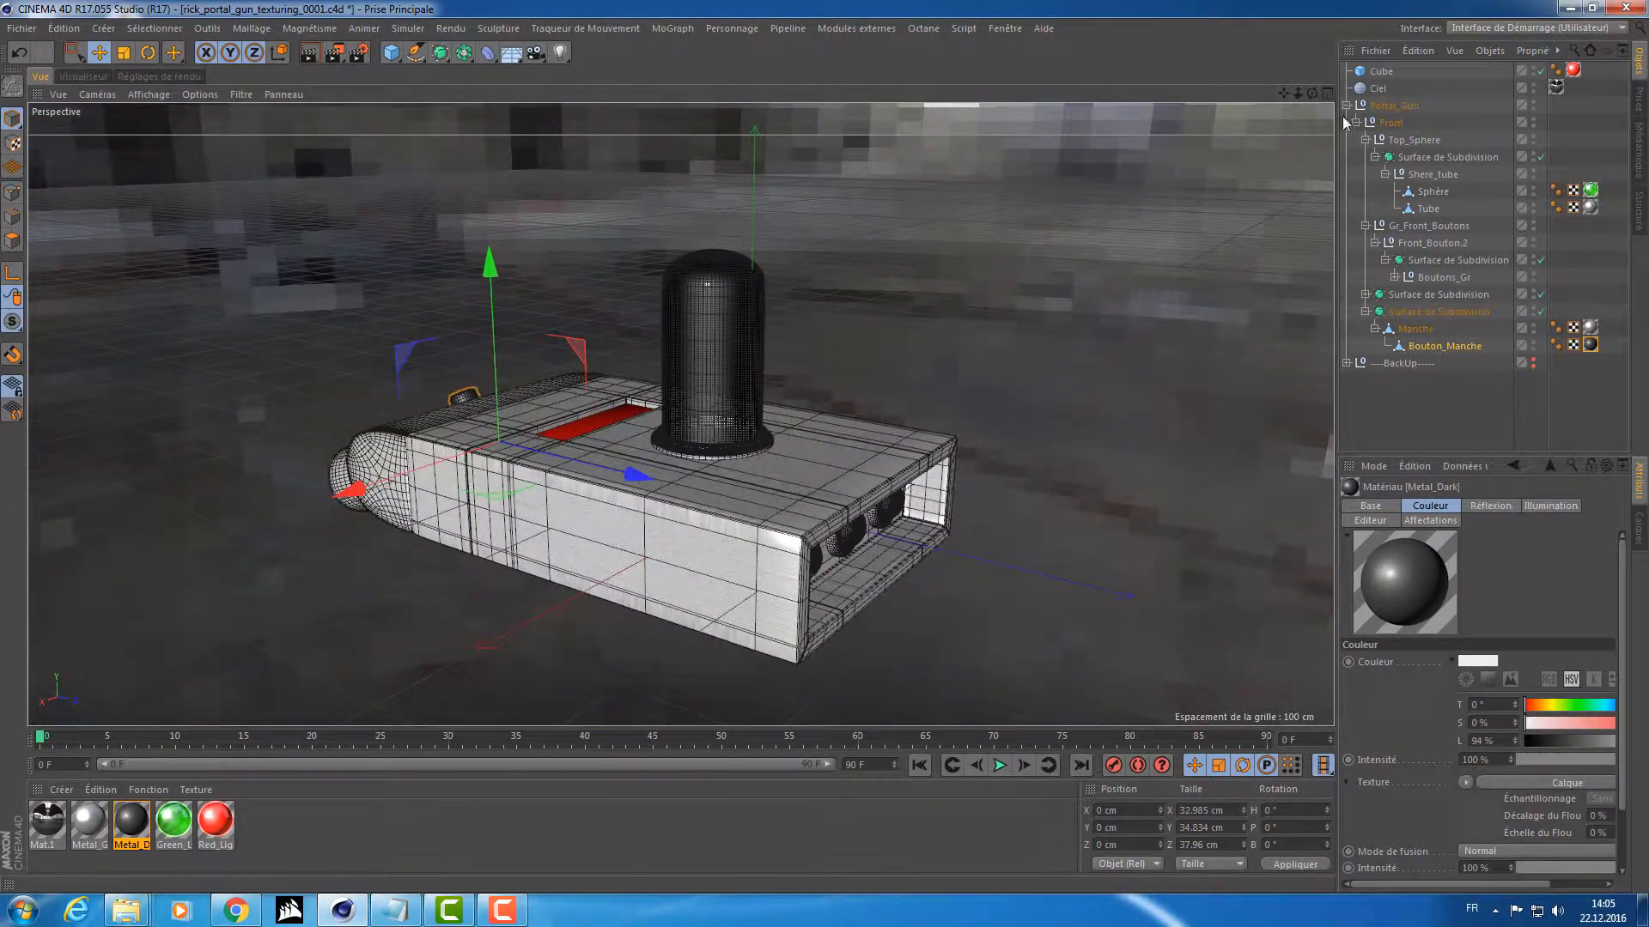
click(1338, 101)
click(1344, 104)
click(1382, 106)
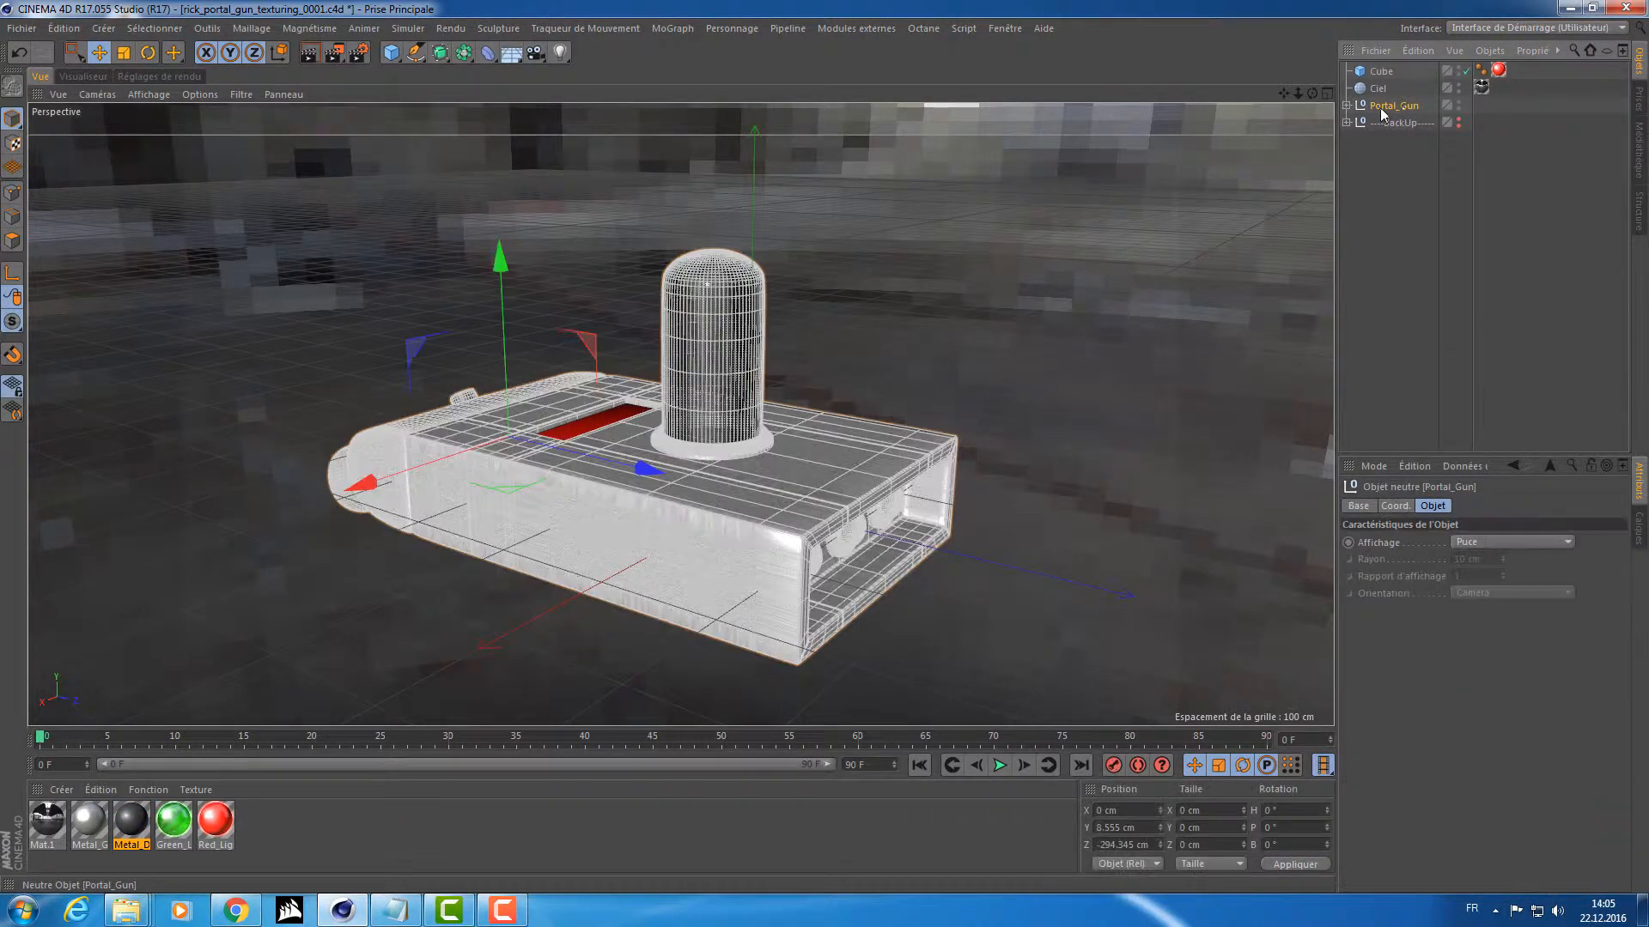
click(1412, 134)
Move the red Cube into the Portal_Gun group as a child object.
click(1383, 71)
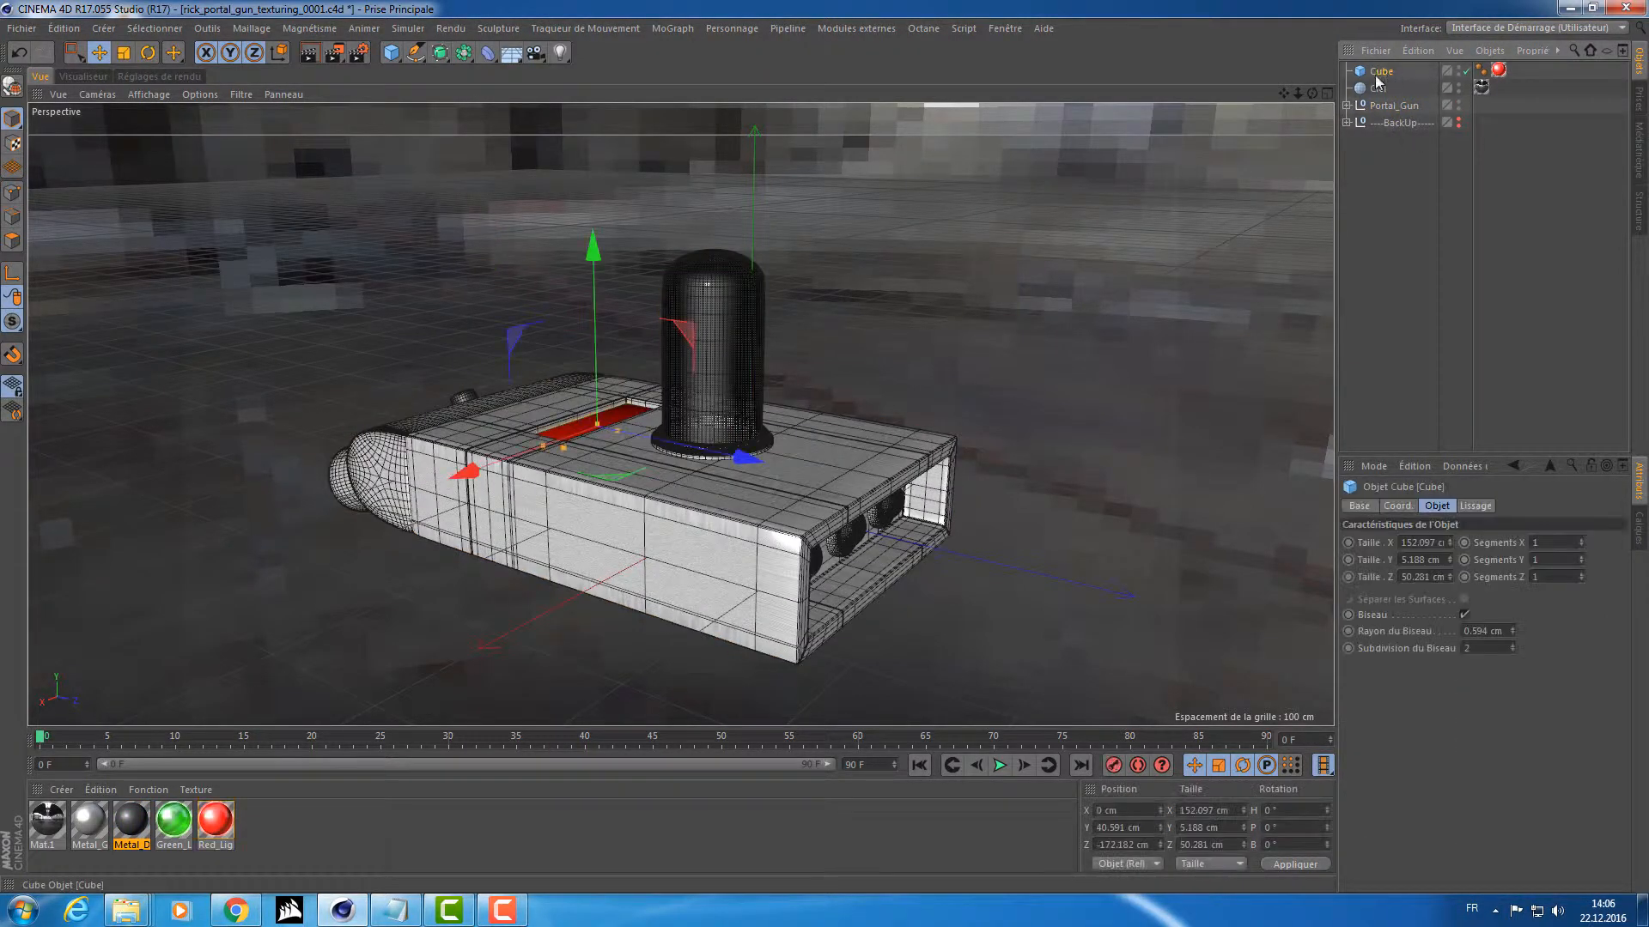
alt+drag(795, 280, 651, 350)
scroll(704, 395, up, 5)
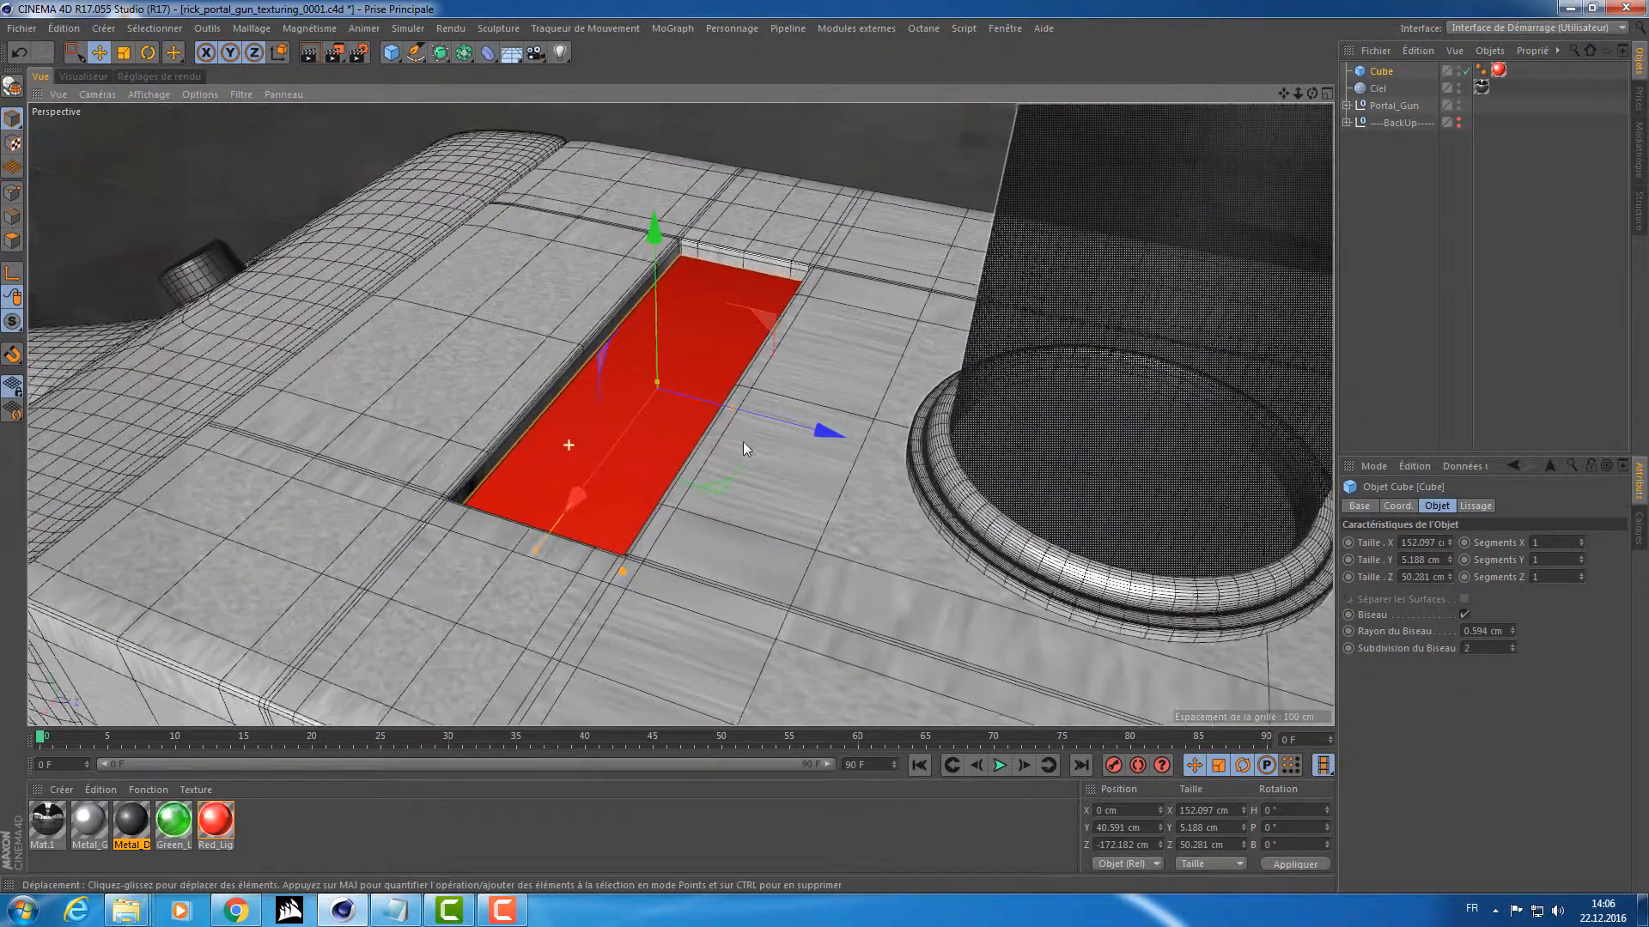
scroll(743, 442, down, 2)
drag(1382, 75, 1374, 105)
click(1347, 88)
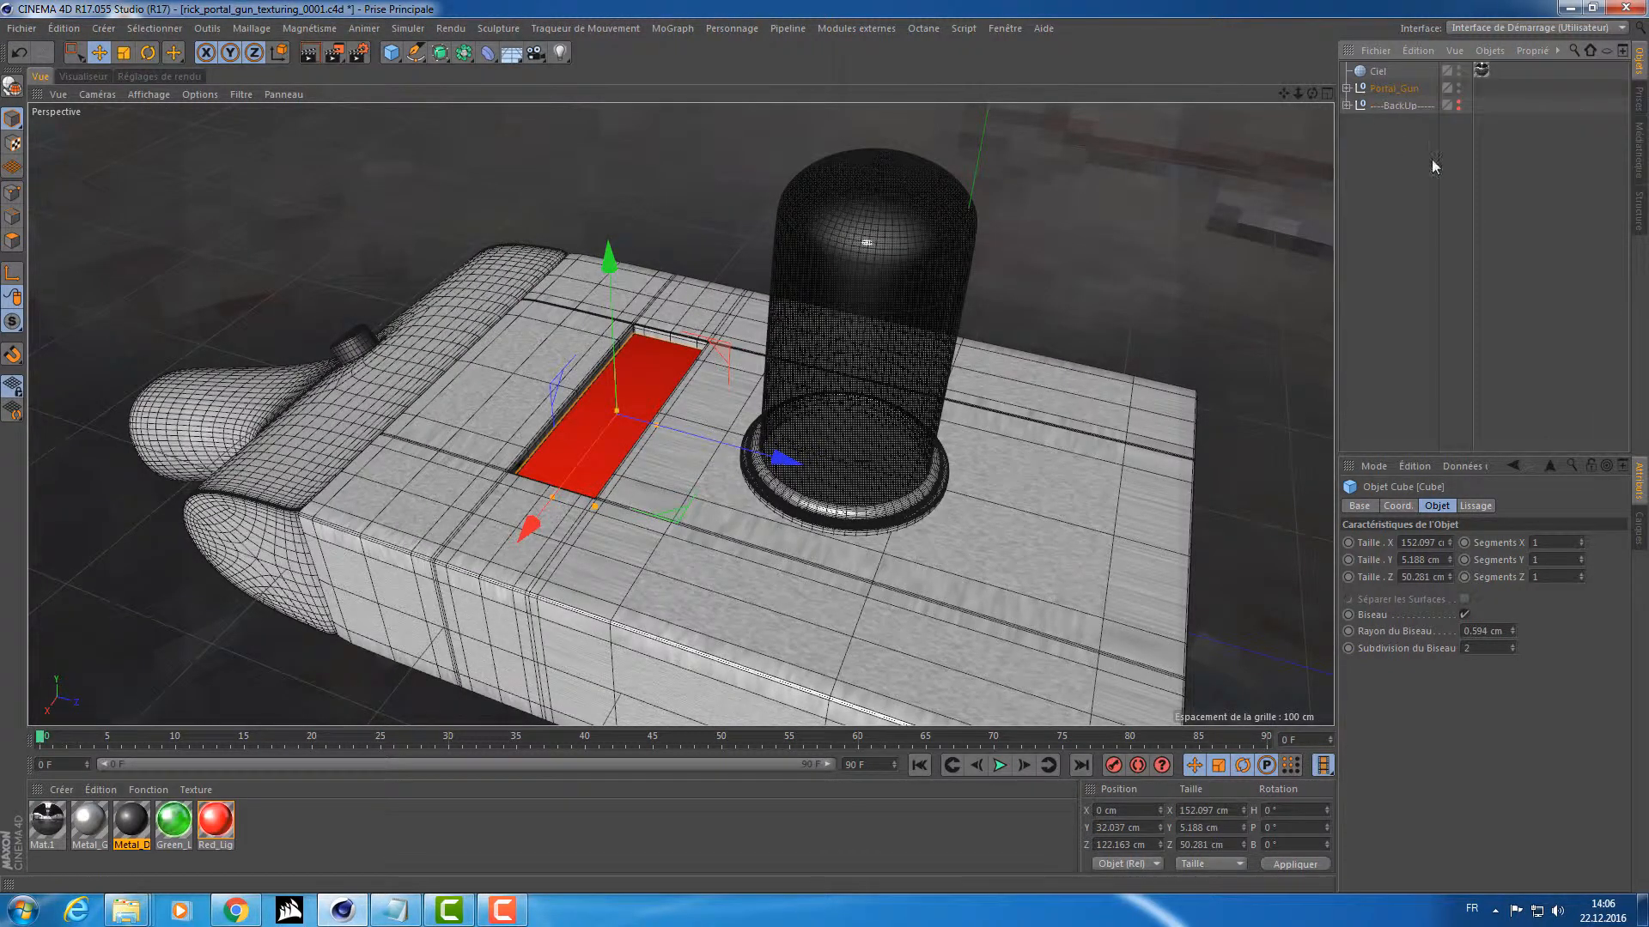
click(1436, 176)
Add a camera to the scene and make it the active viewpoint.
click(1378, 71)
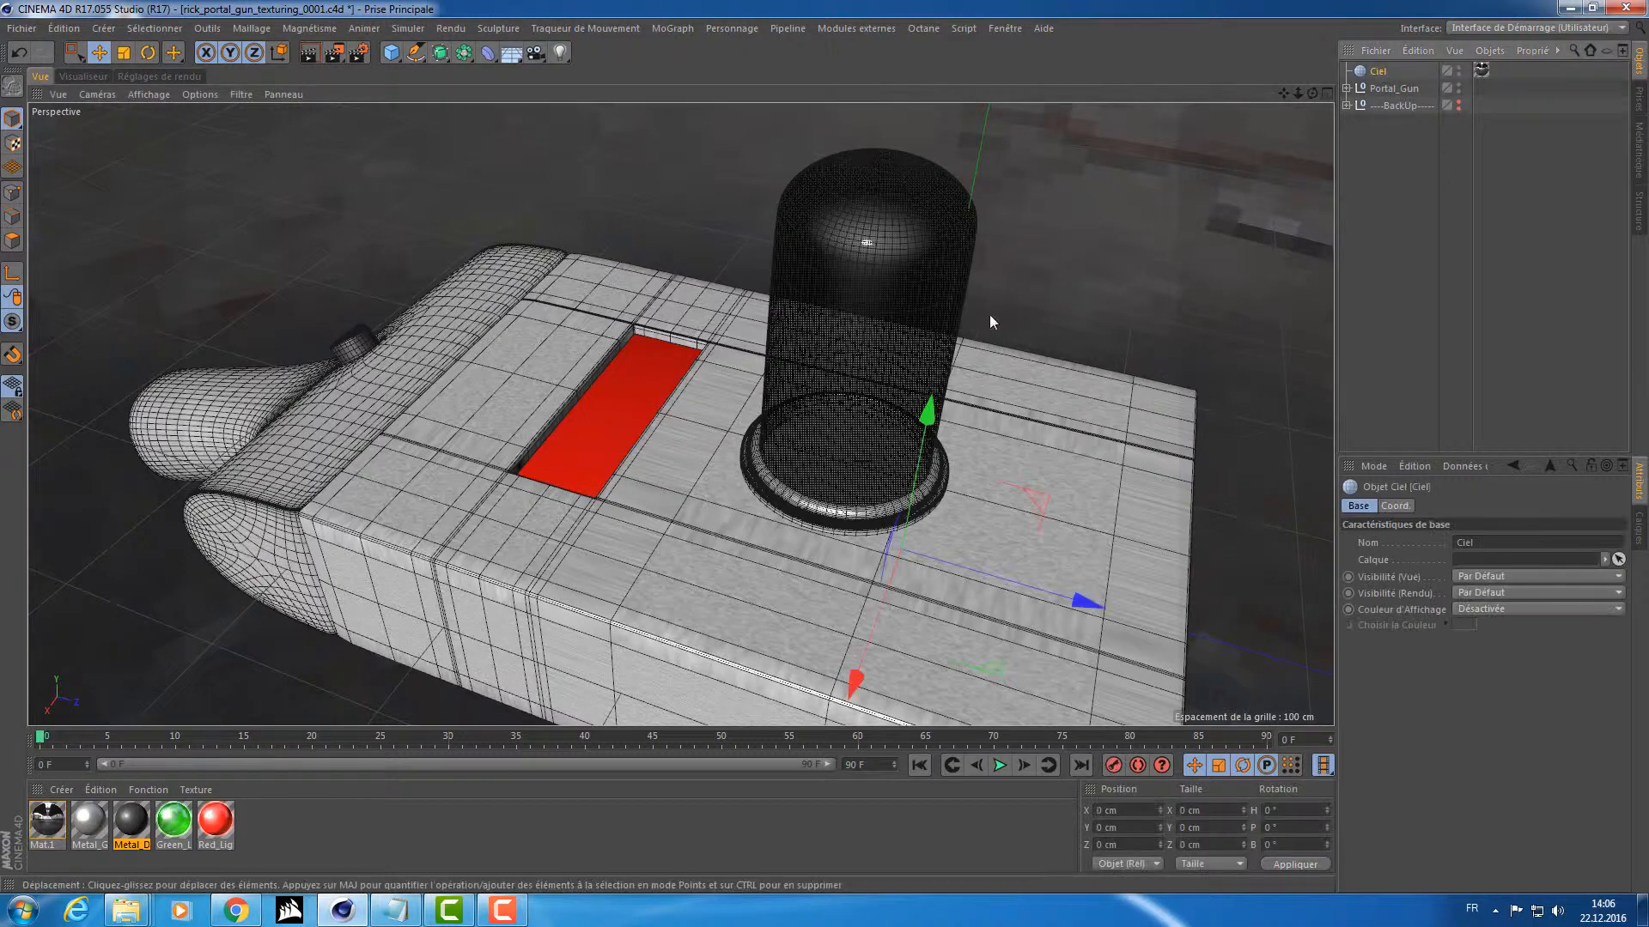
alt+drag(989, 315, 449, 144)
scroll(996, 298, down, 4)
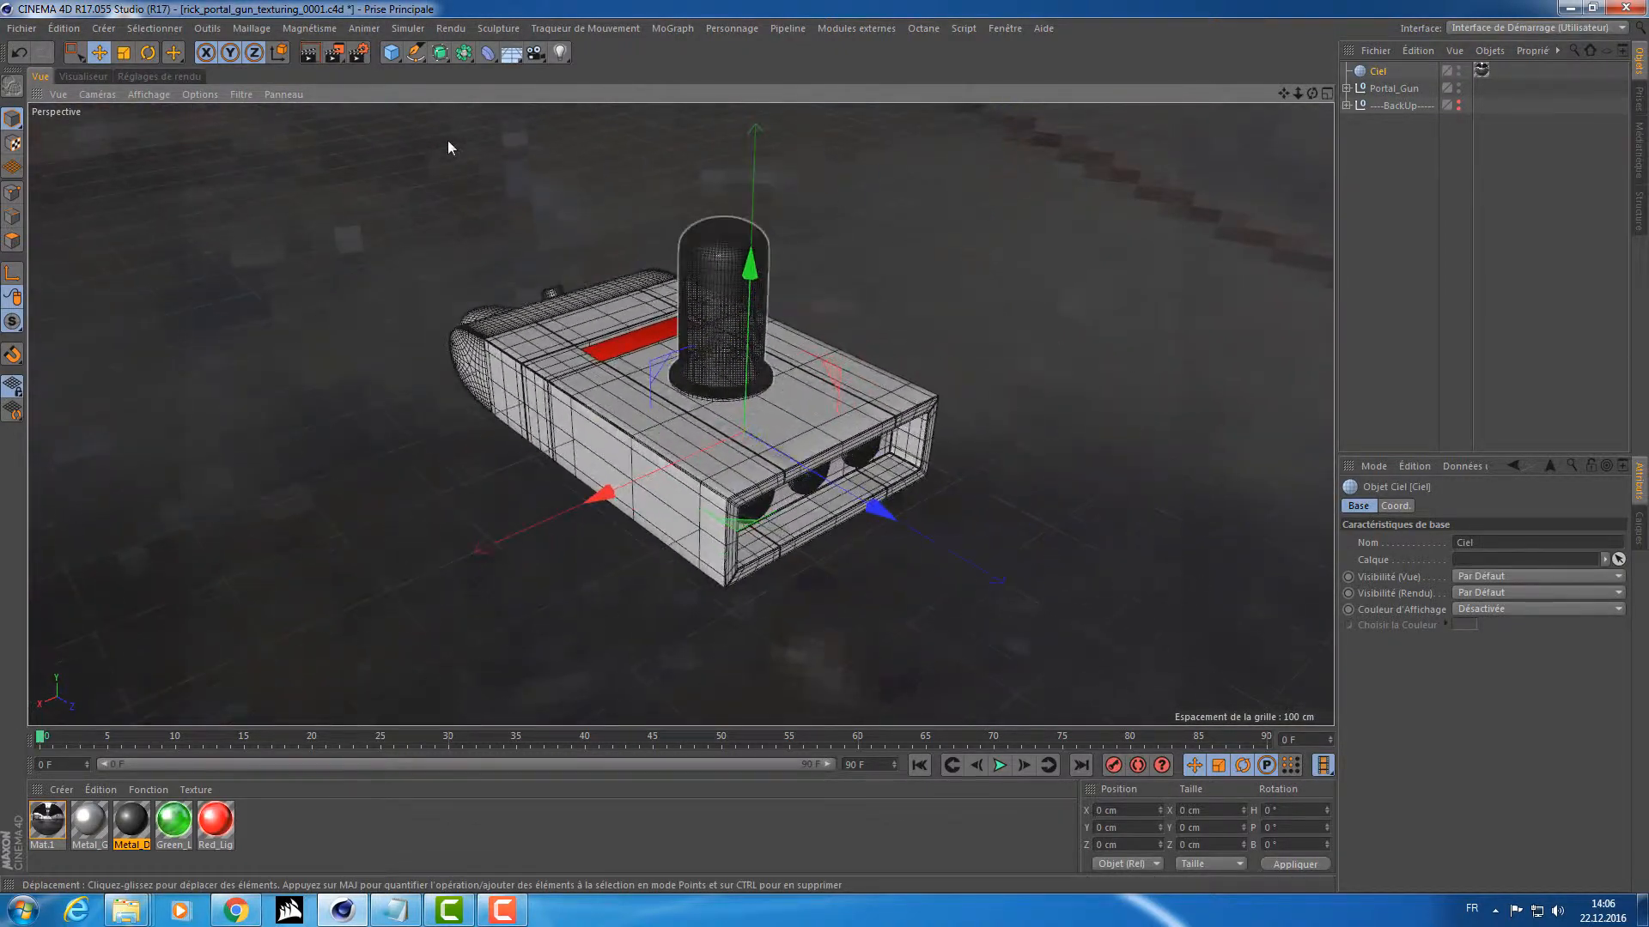
click(535, 52)
scroll(622, 300, up, 3)
alt+drag(624, 308, 626, 352)
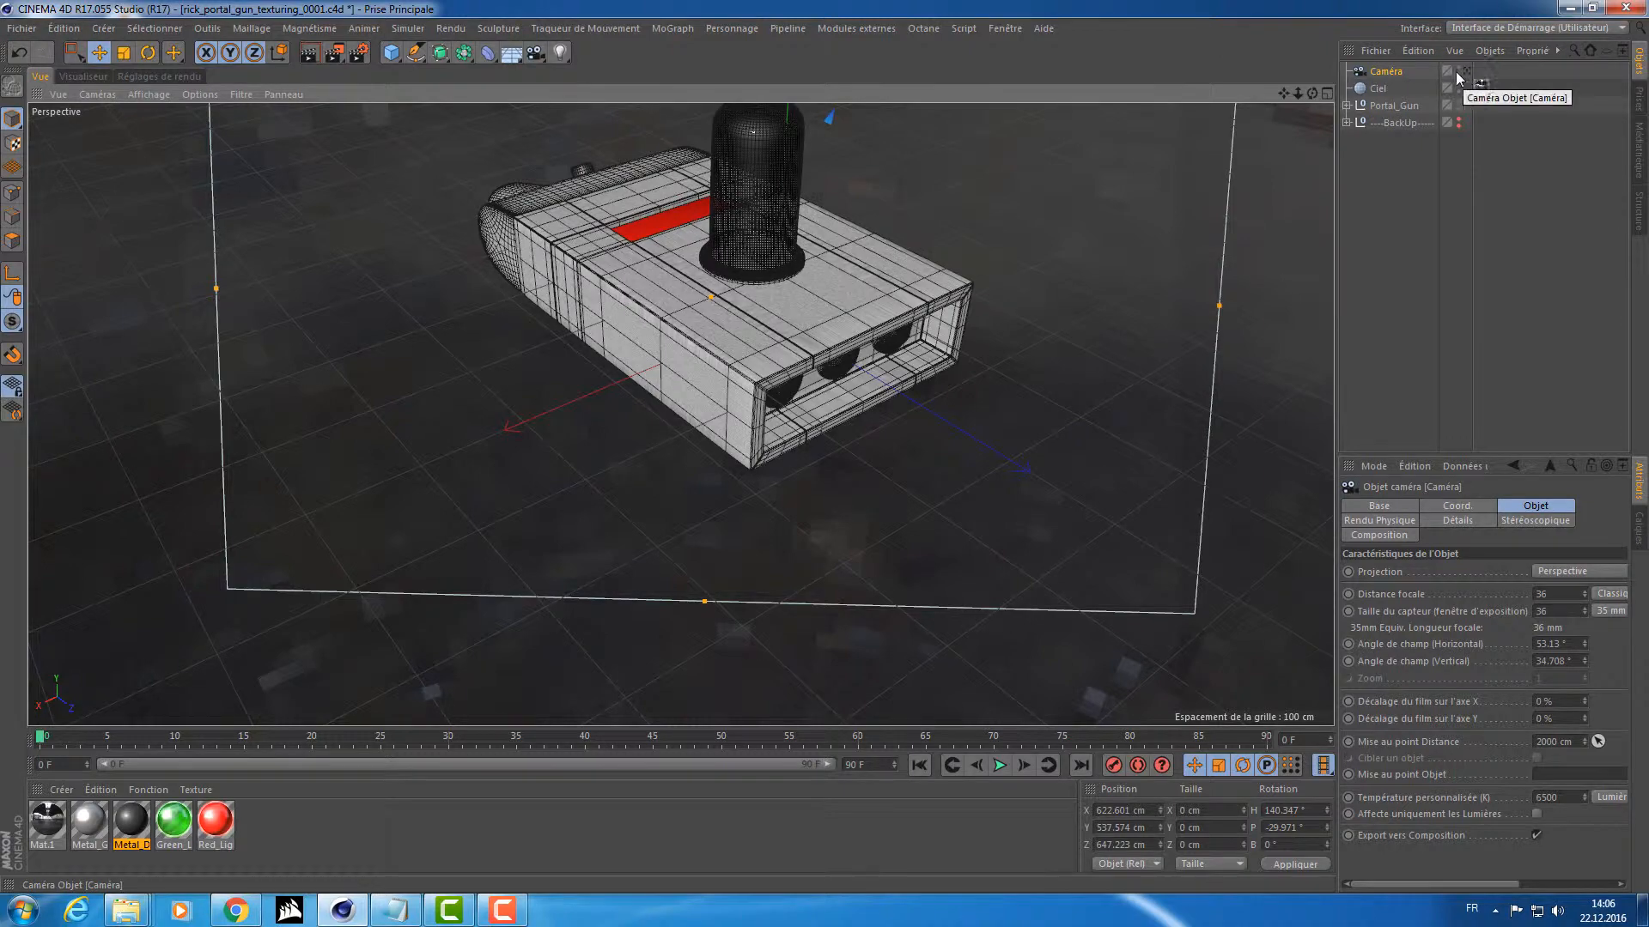
click(1467, 70)
Set the camera's focal length to the Objectif normal (50 mm) preset.
click(1381, 106)
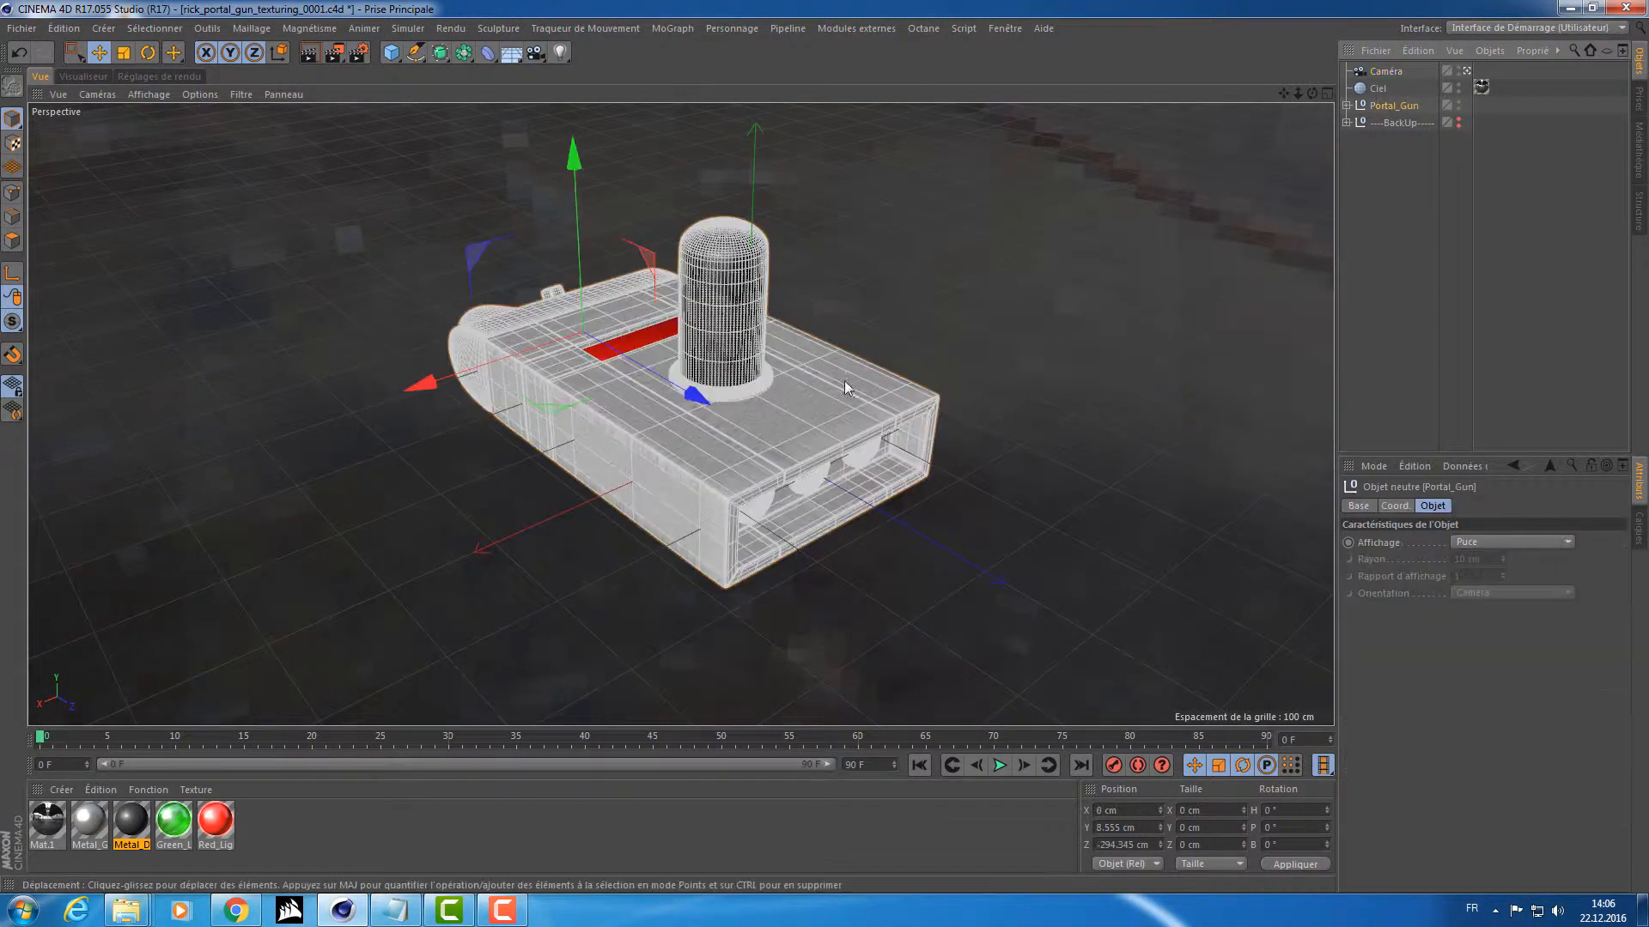
alt+drag(846, 383, 1011, 347)
scroll(783, 358, up, 3)
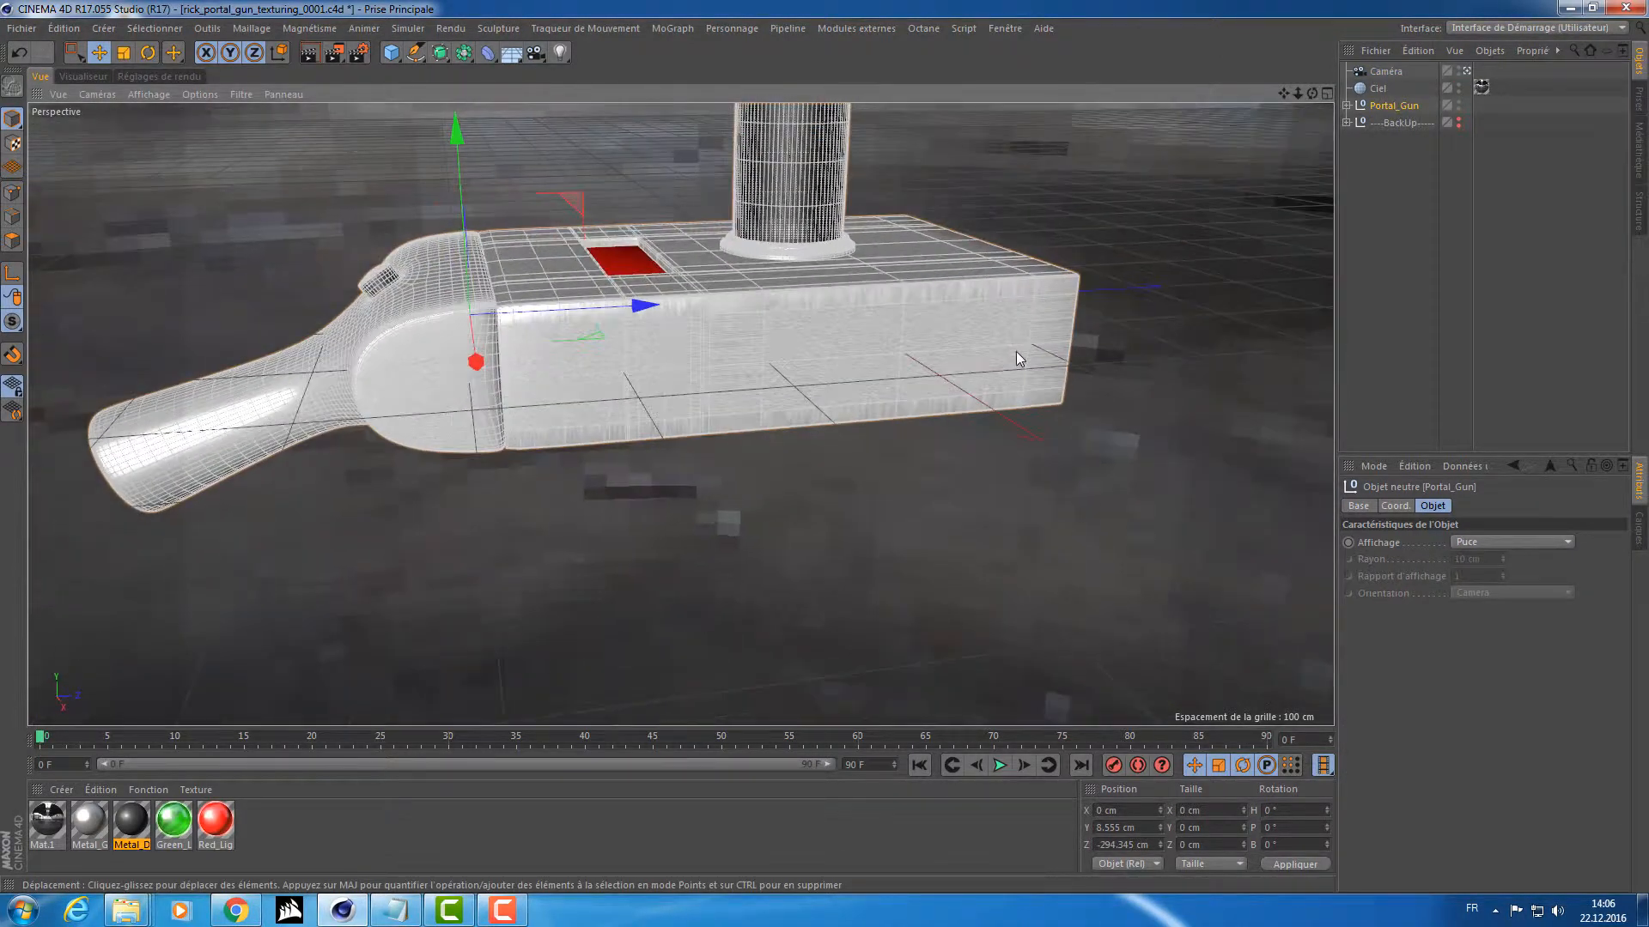
alt+middle_drag(1011, 347, 926, 388)
scroll(926, 389, down, 2)
click(1385, 73)
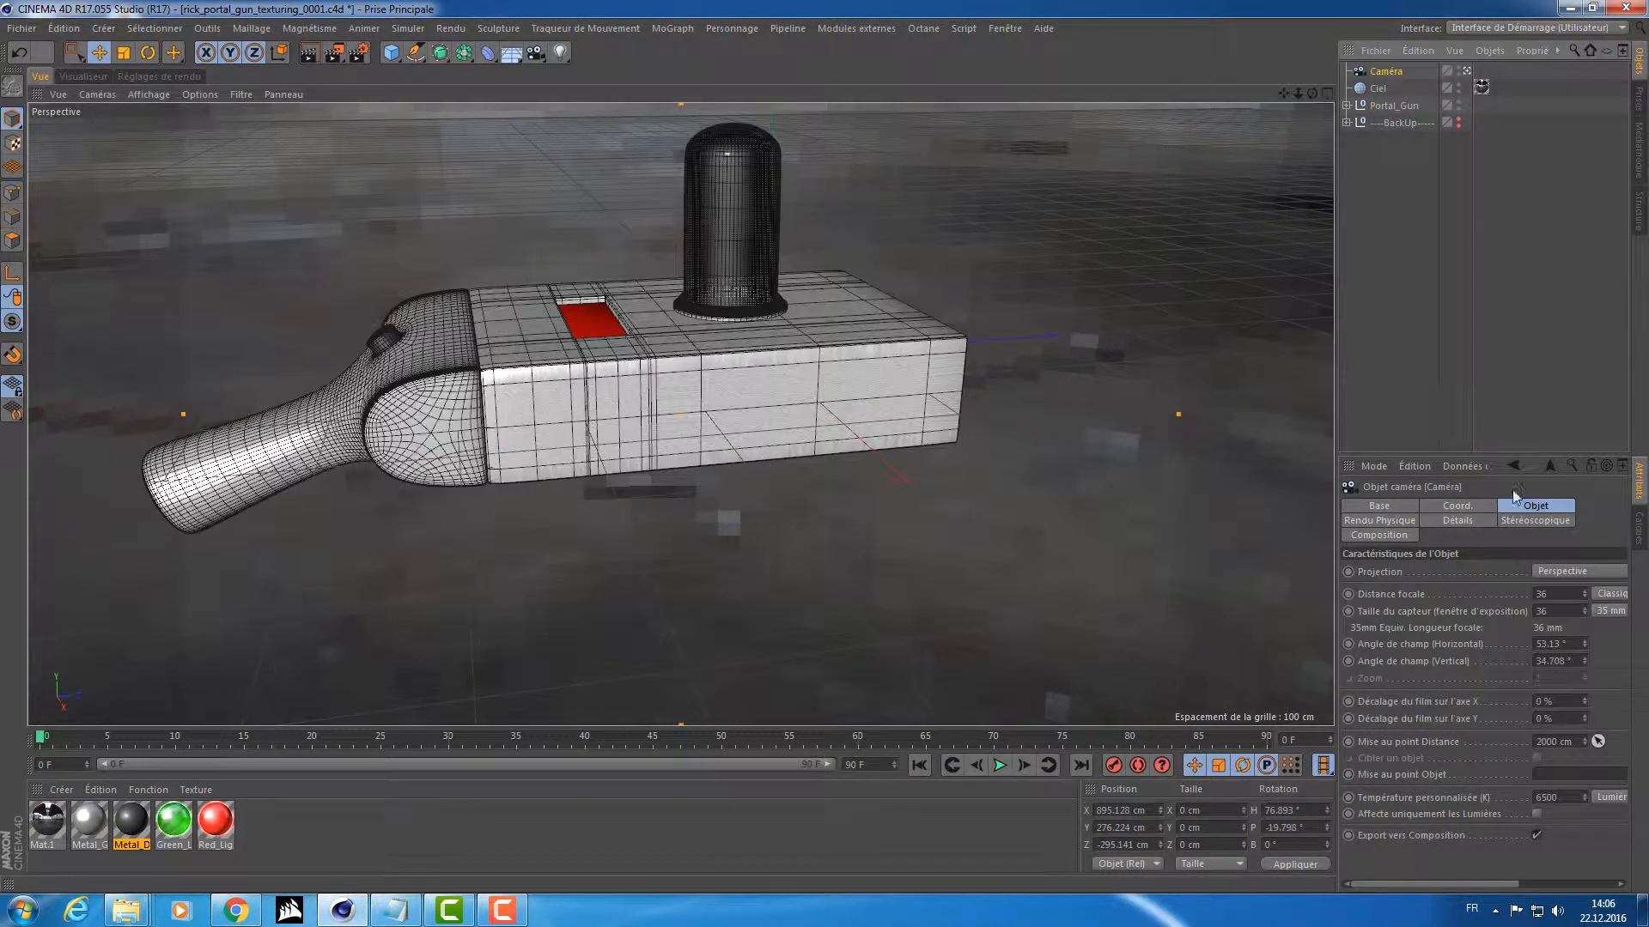
drag(1337, 579, 1054, 579)
click(1319, 564)
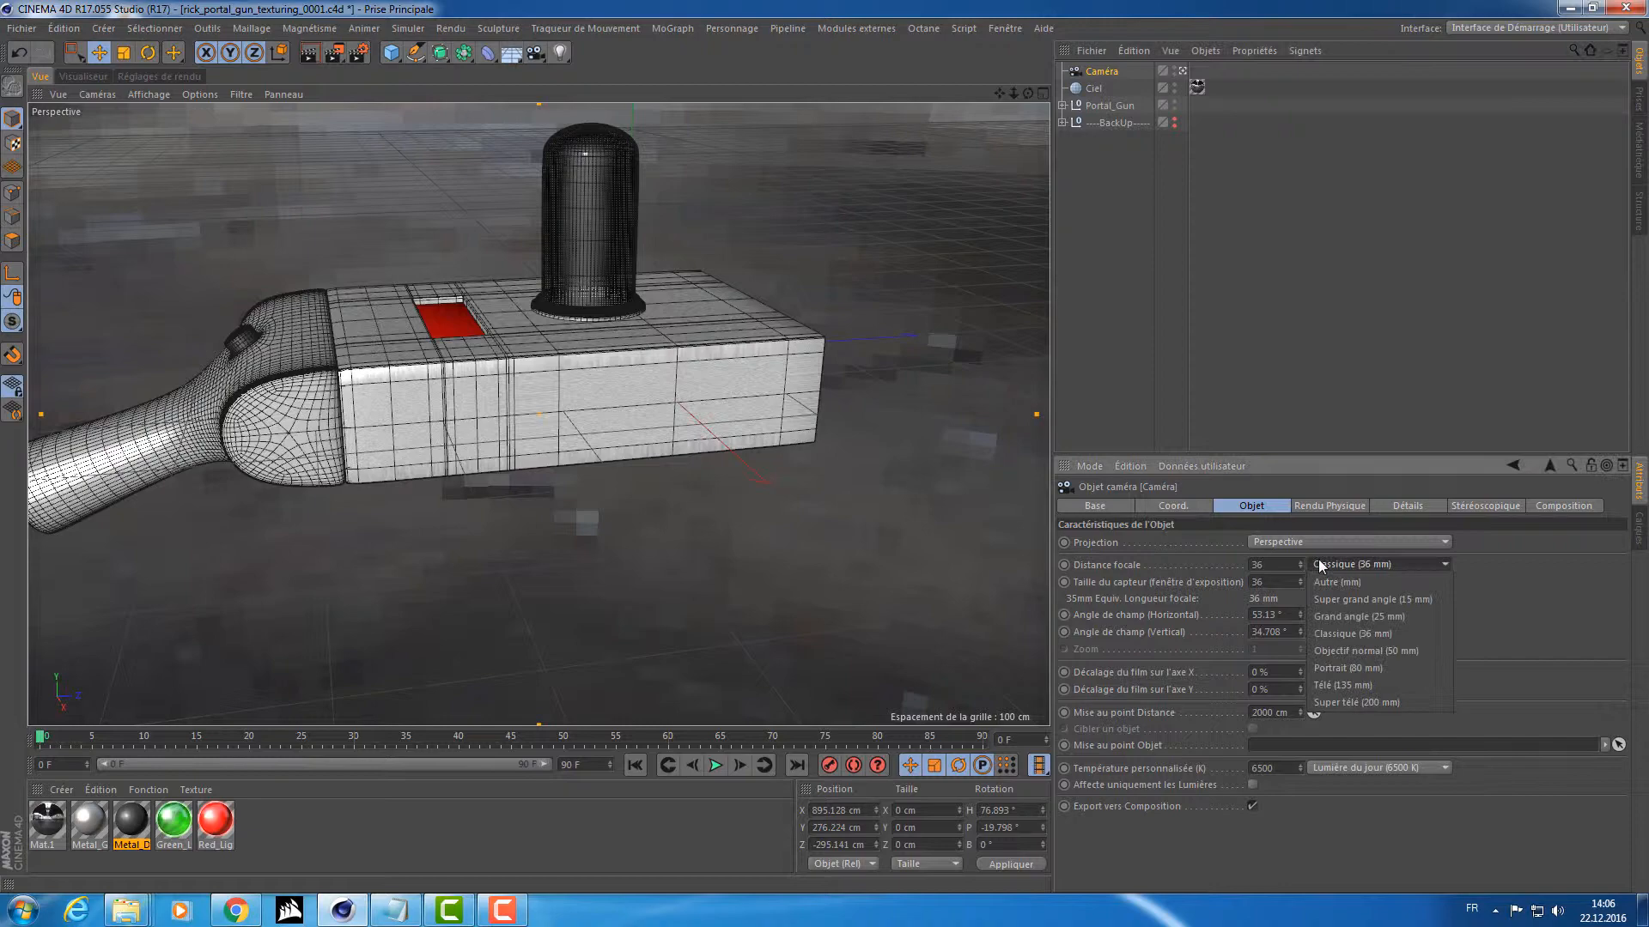
click(1328, 651)
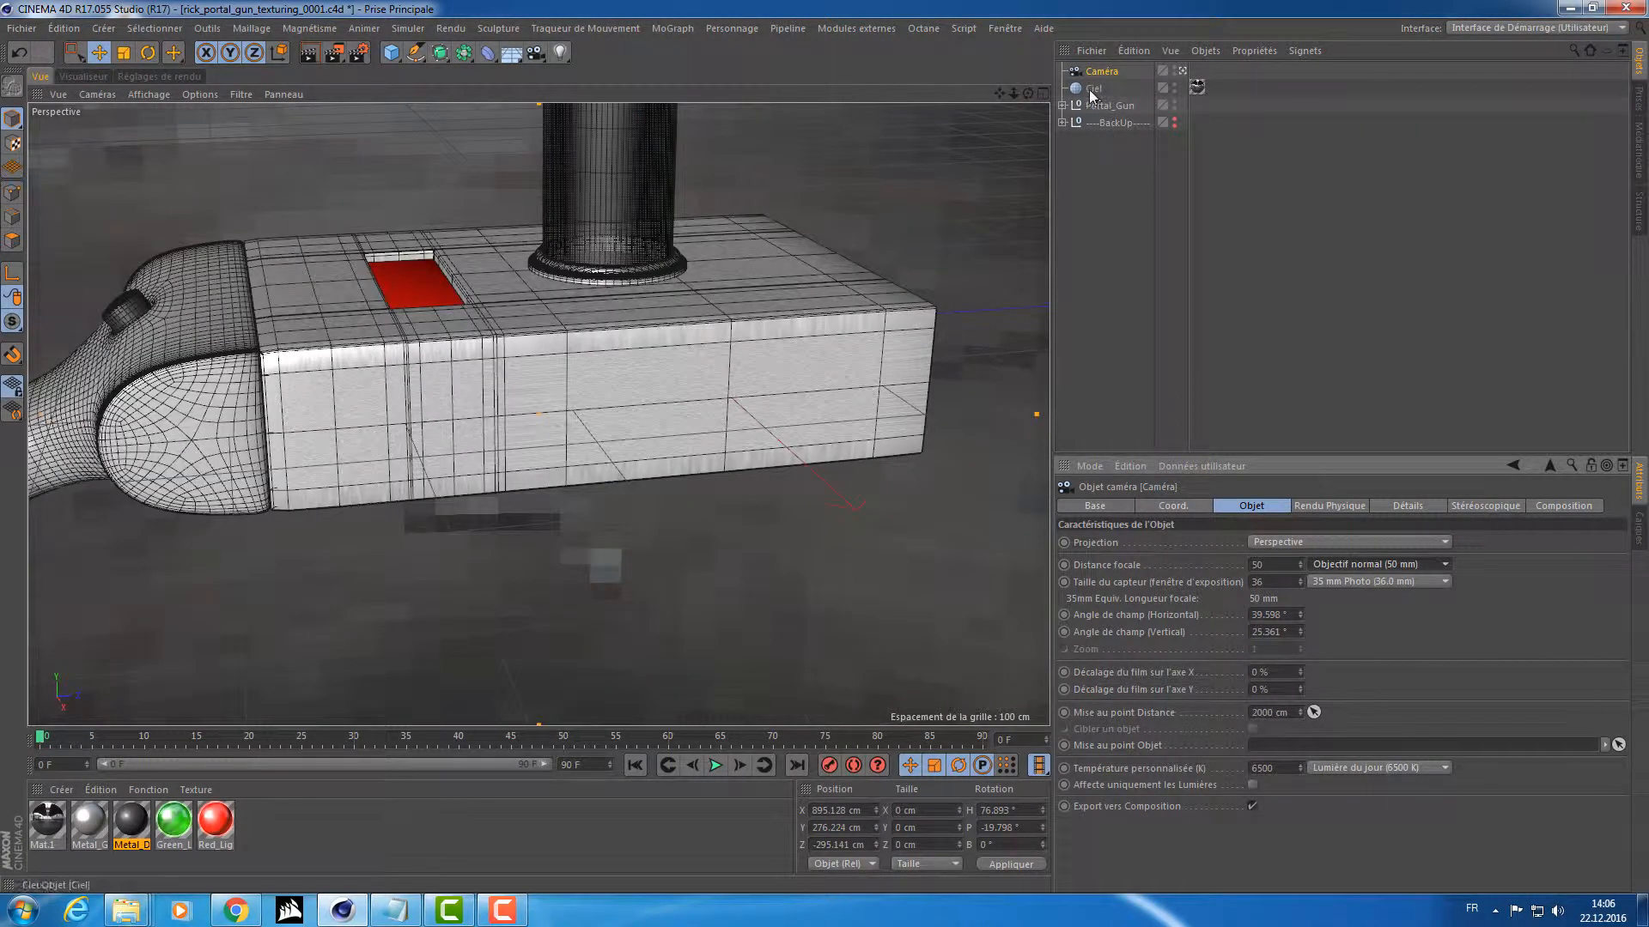
Reframe the active camera around the Portal_Gun so the whole gun is seen from above on its open front side.
click(1102, 106)
alt+drag(824, 245, 567, 434)
scroll(517, 279, down, 4)
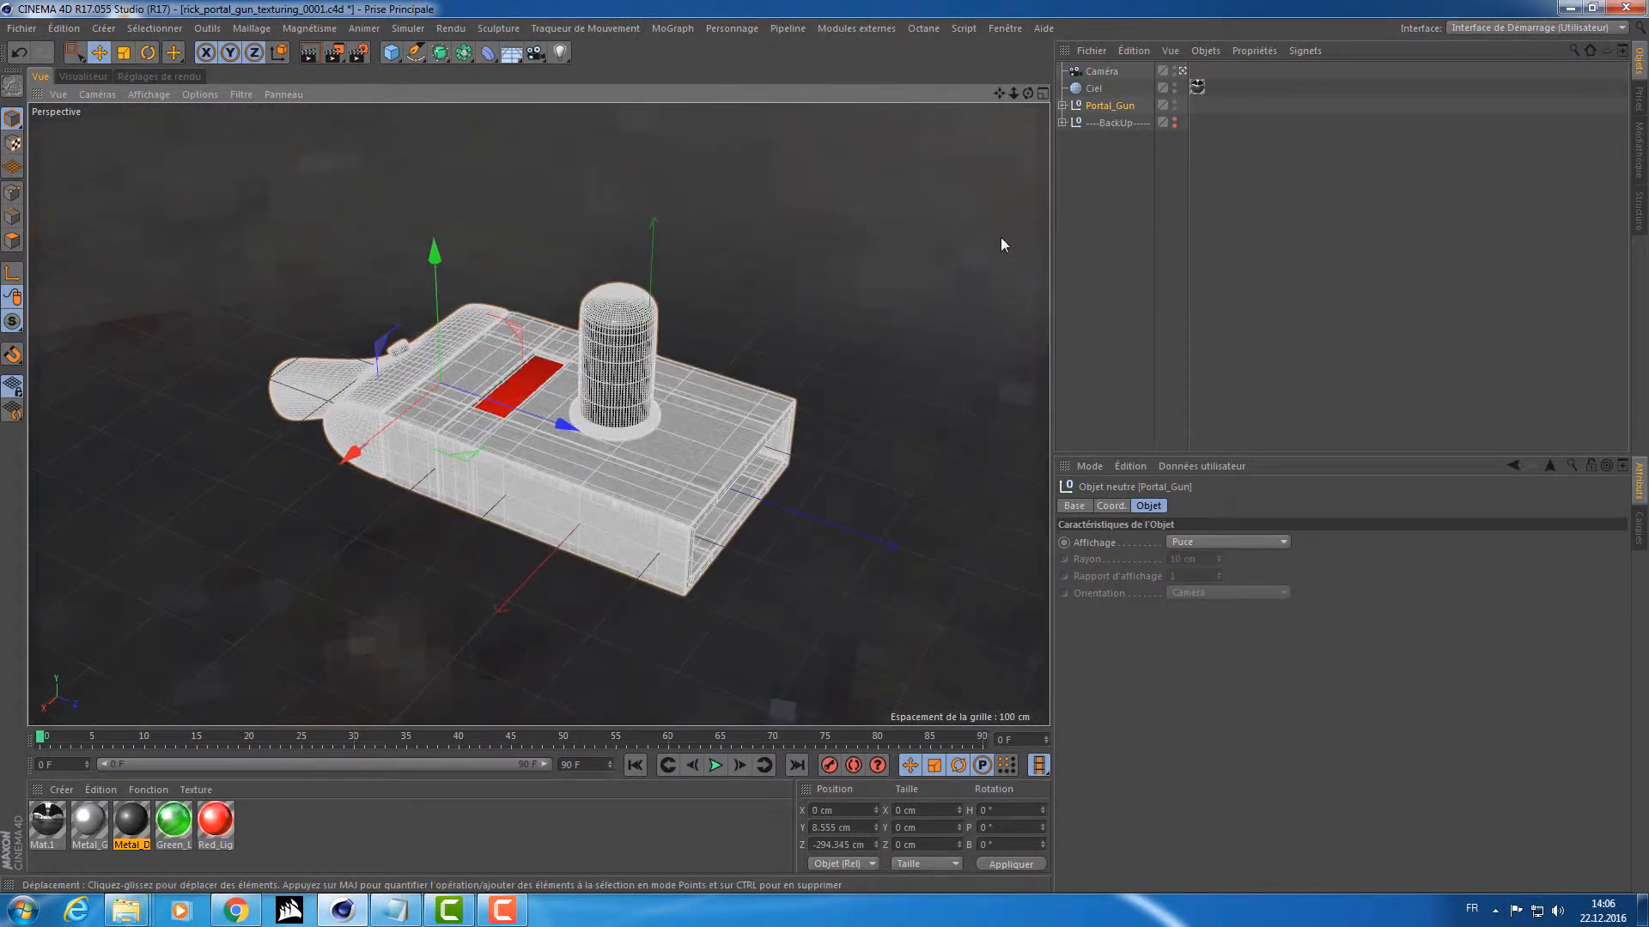
click(1130, 232)
Add a Rendu property to the Ciel object and turn off its camera visibility.
click(1092, 89)
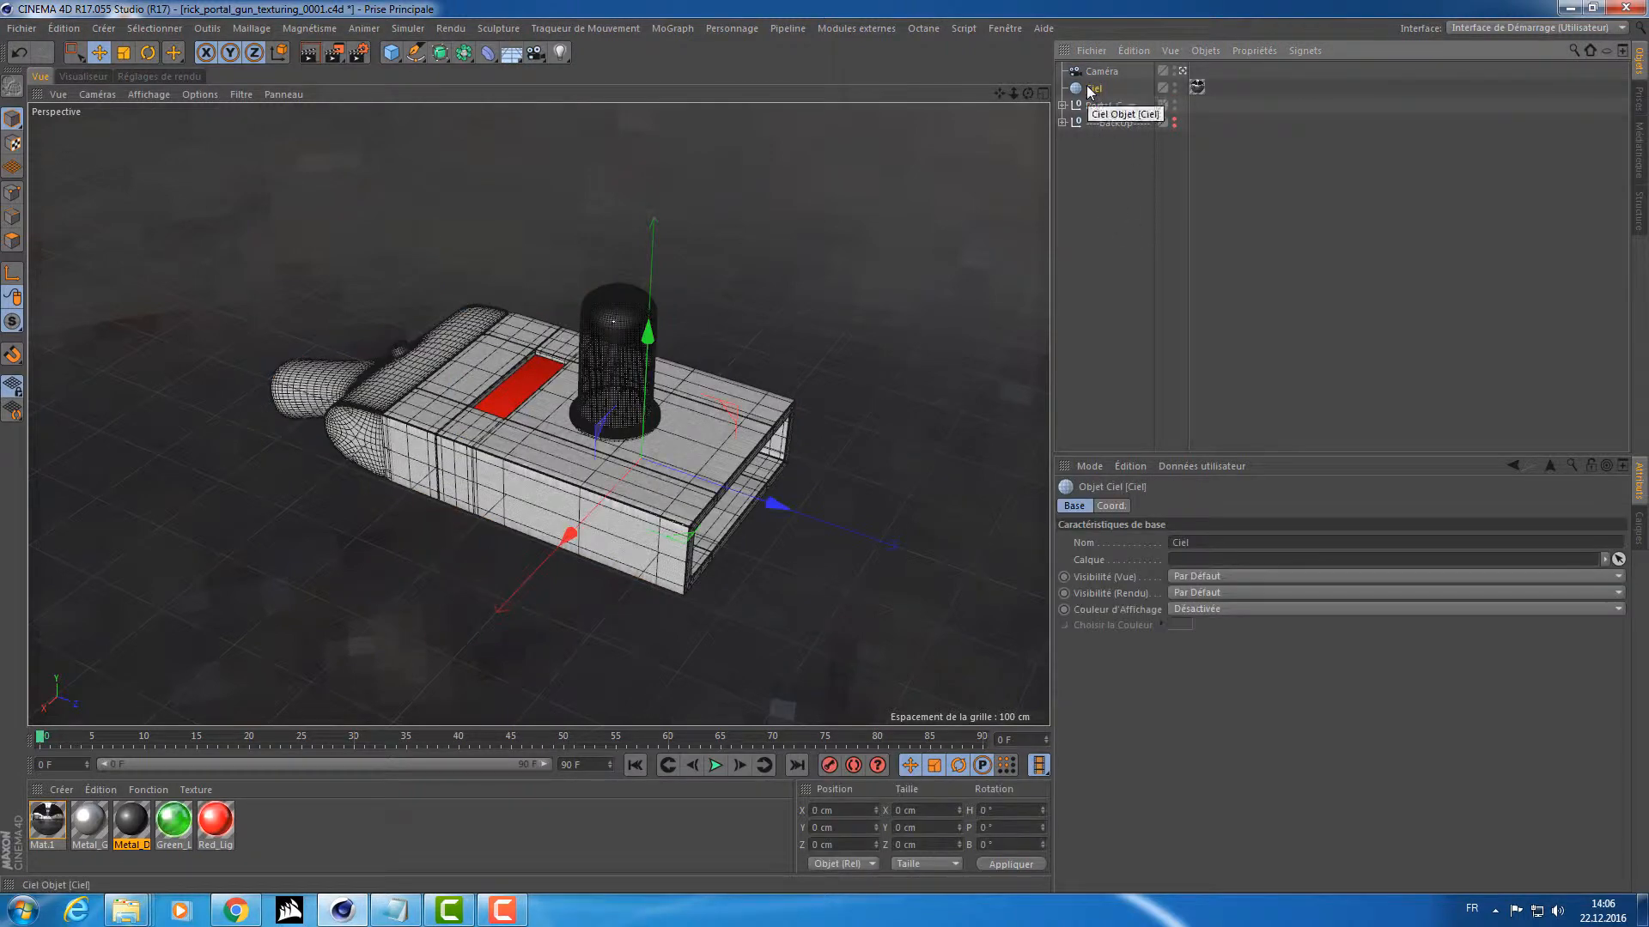
right_click(1088, 88)
mouse_move(1110, 97)
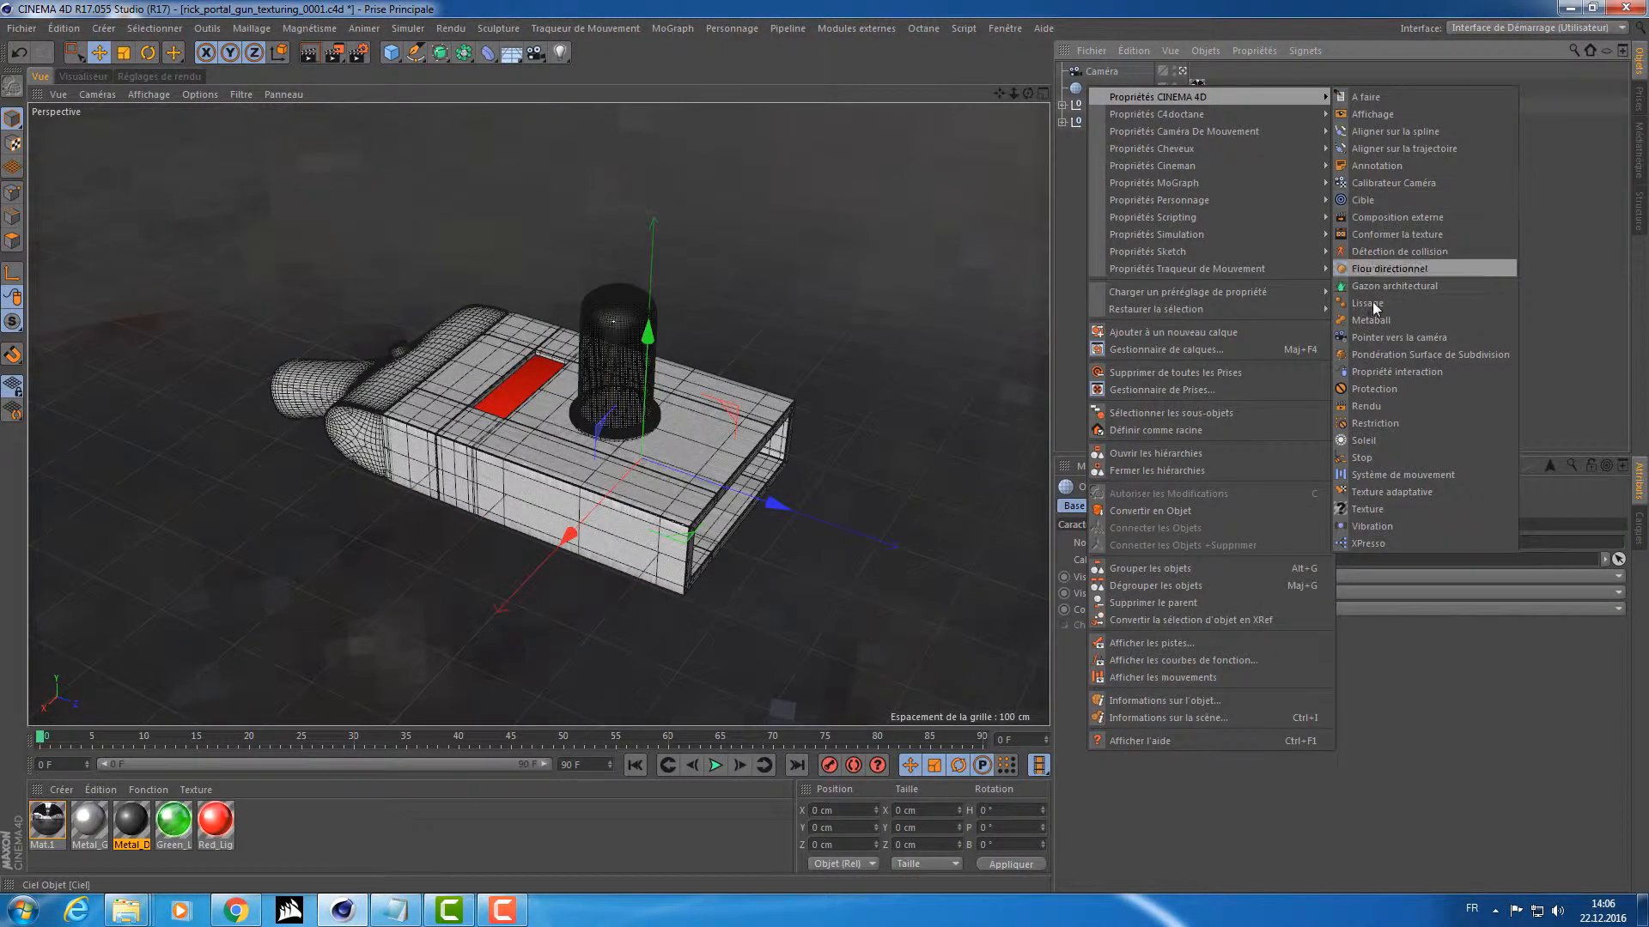
click(1364, 408)
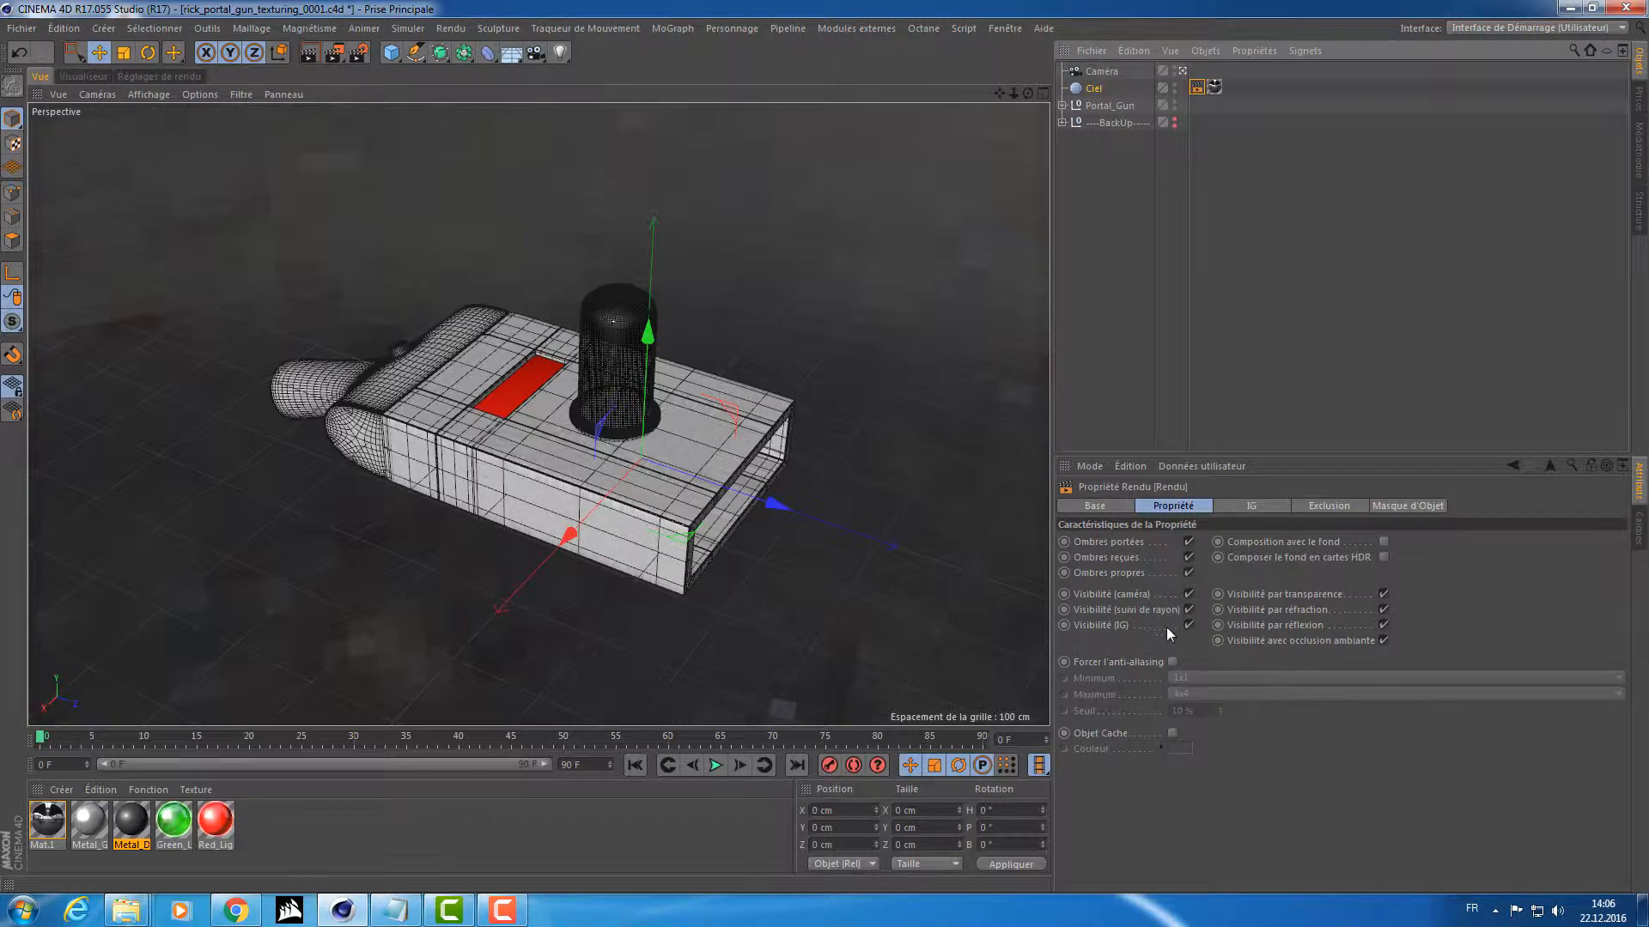
click(1188, 594)
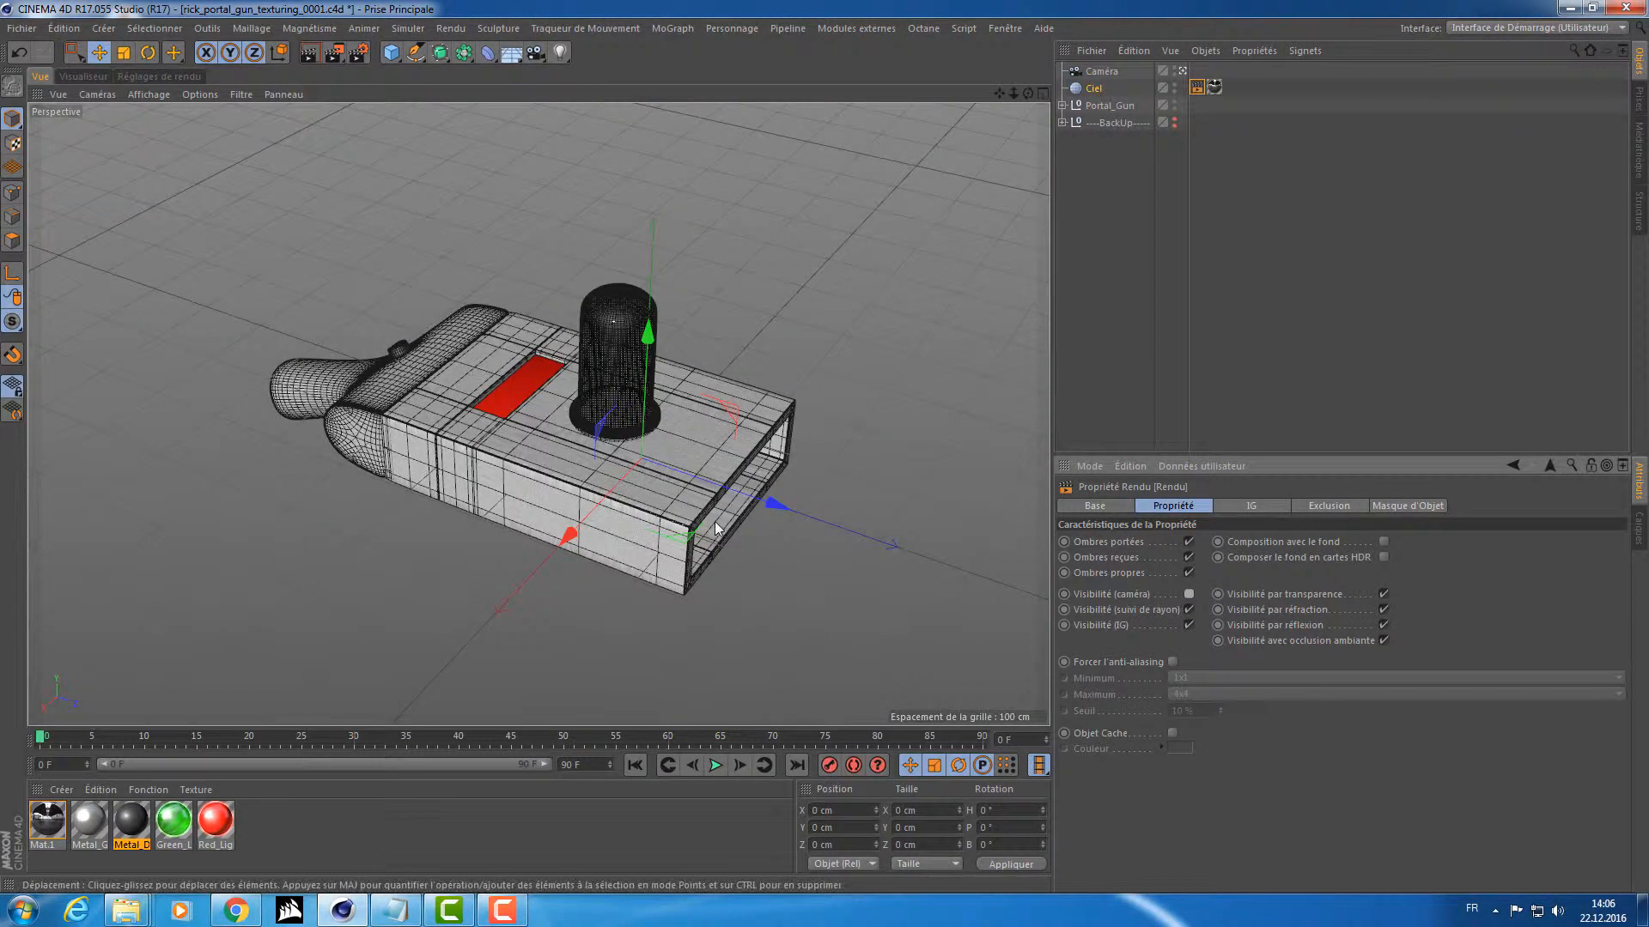
Render the view of the whole gun, followed by a close-up of the green dome, to check materials and reflections.
alt+drag(715, 522, 449, 286)
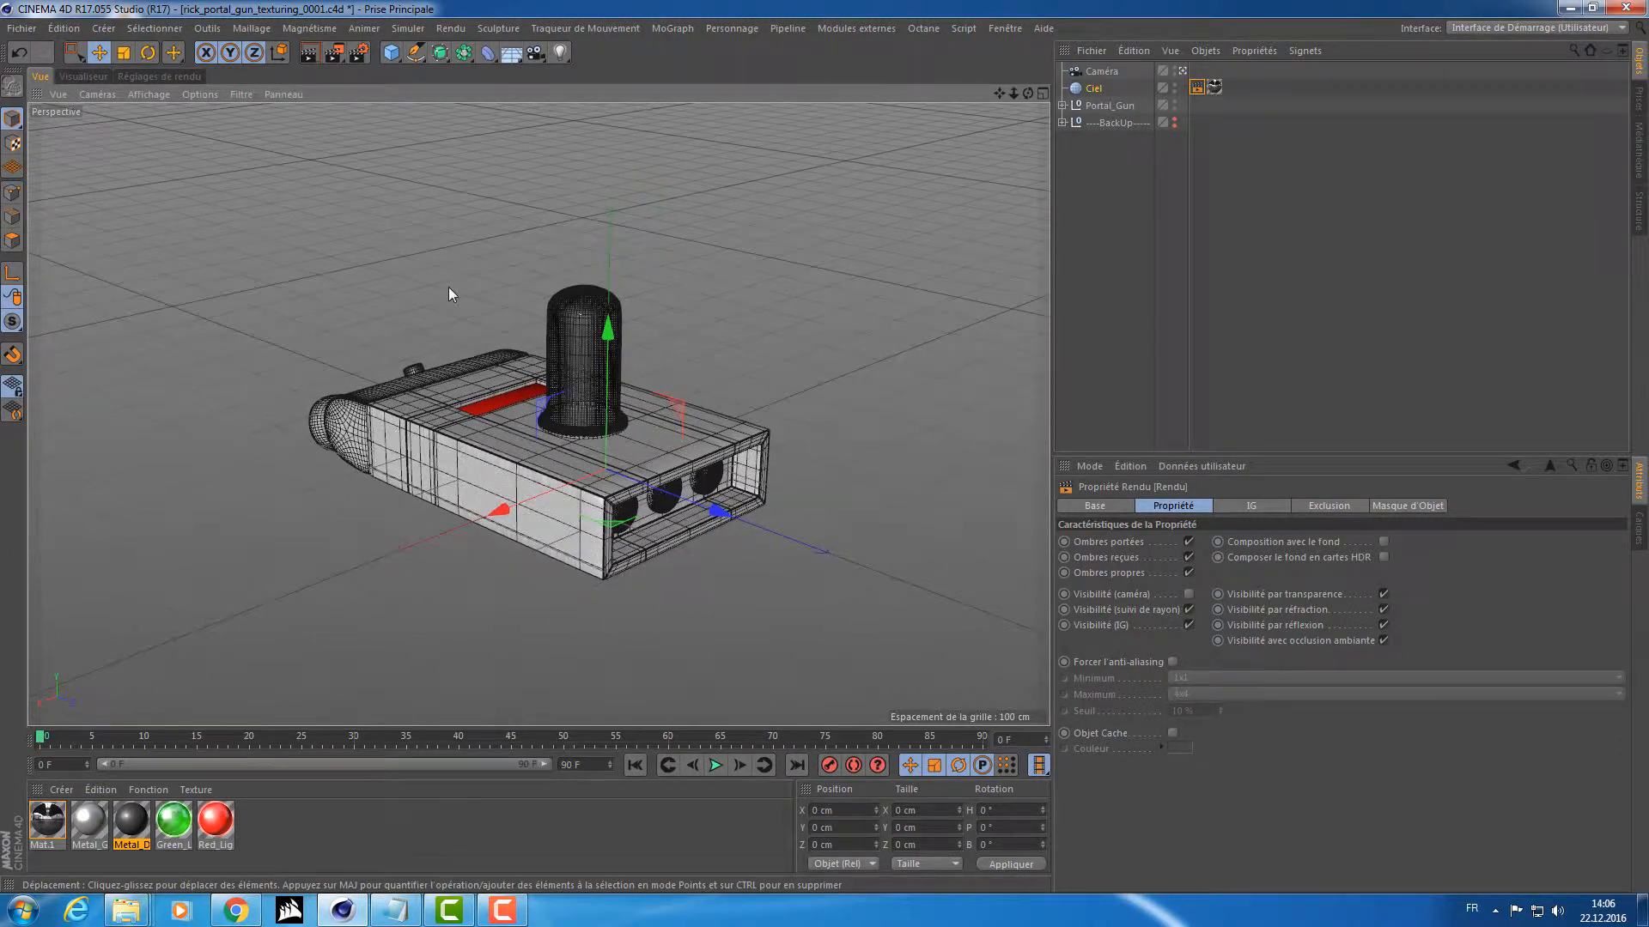
key(ctrl+r)
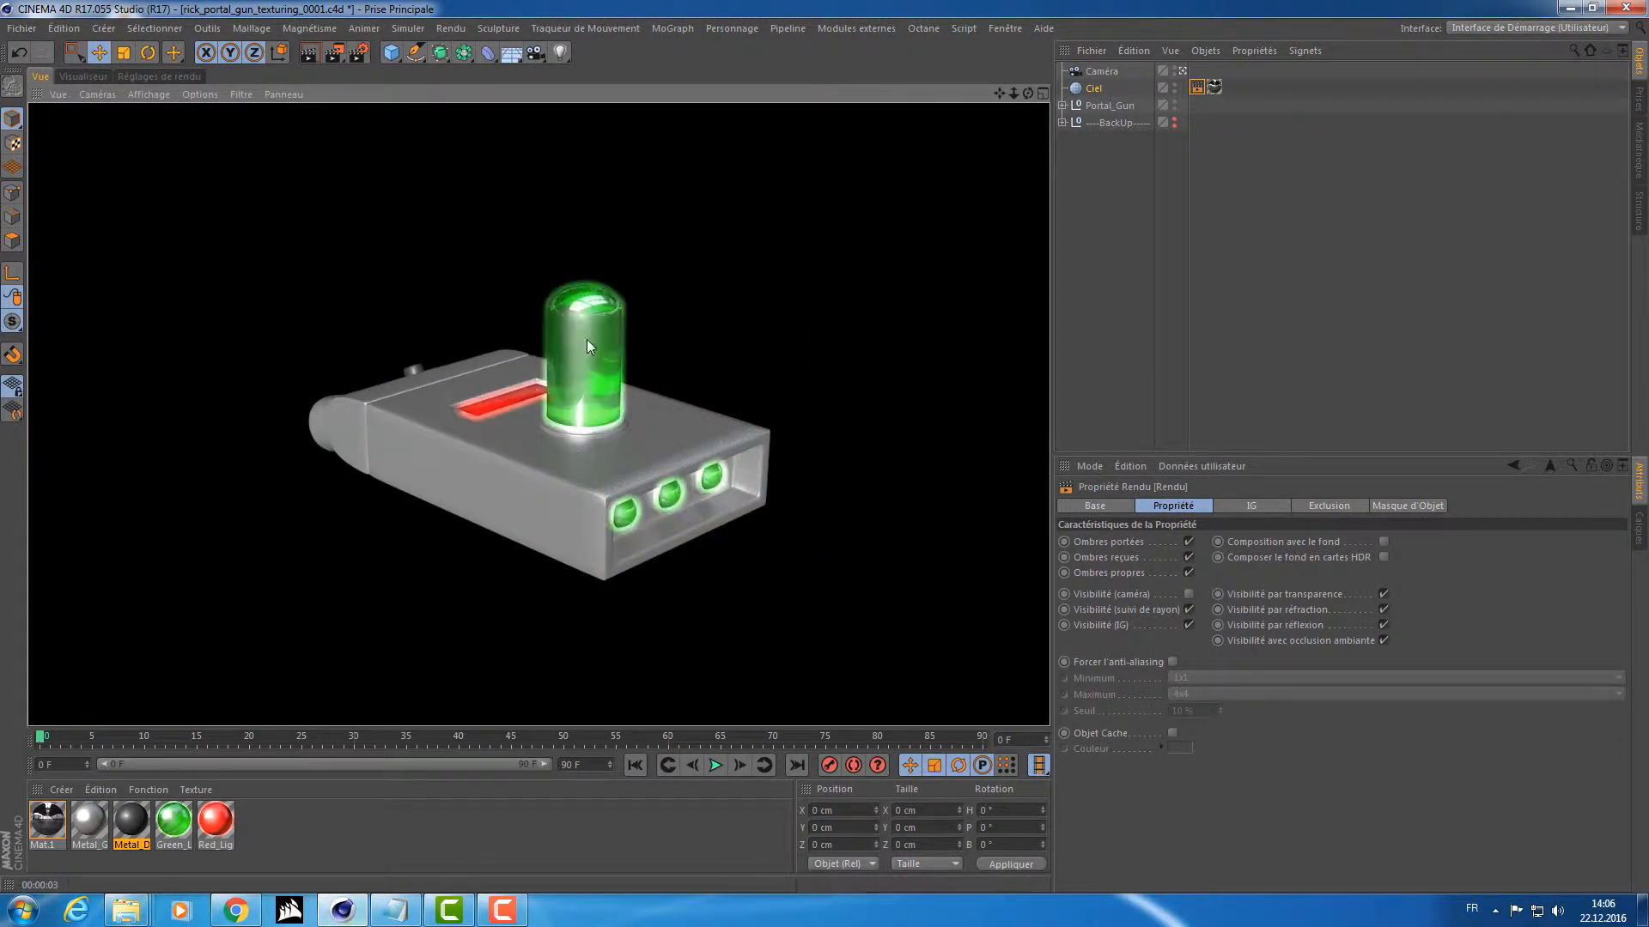
alt+right_drag(578, 313, 515, 312)
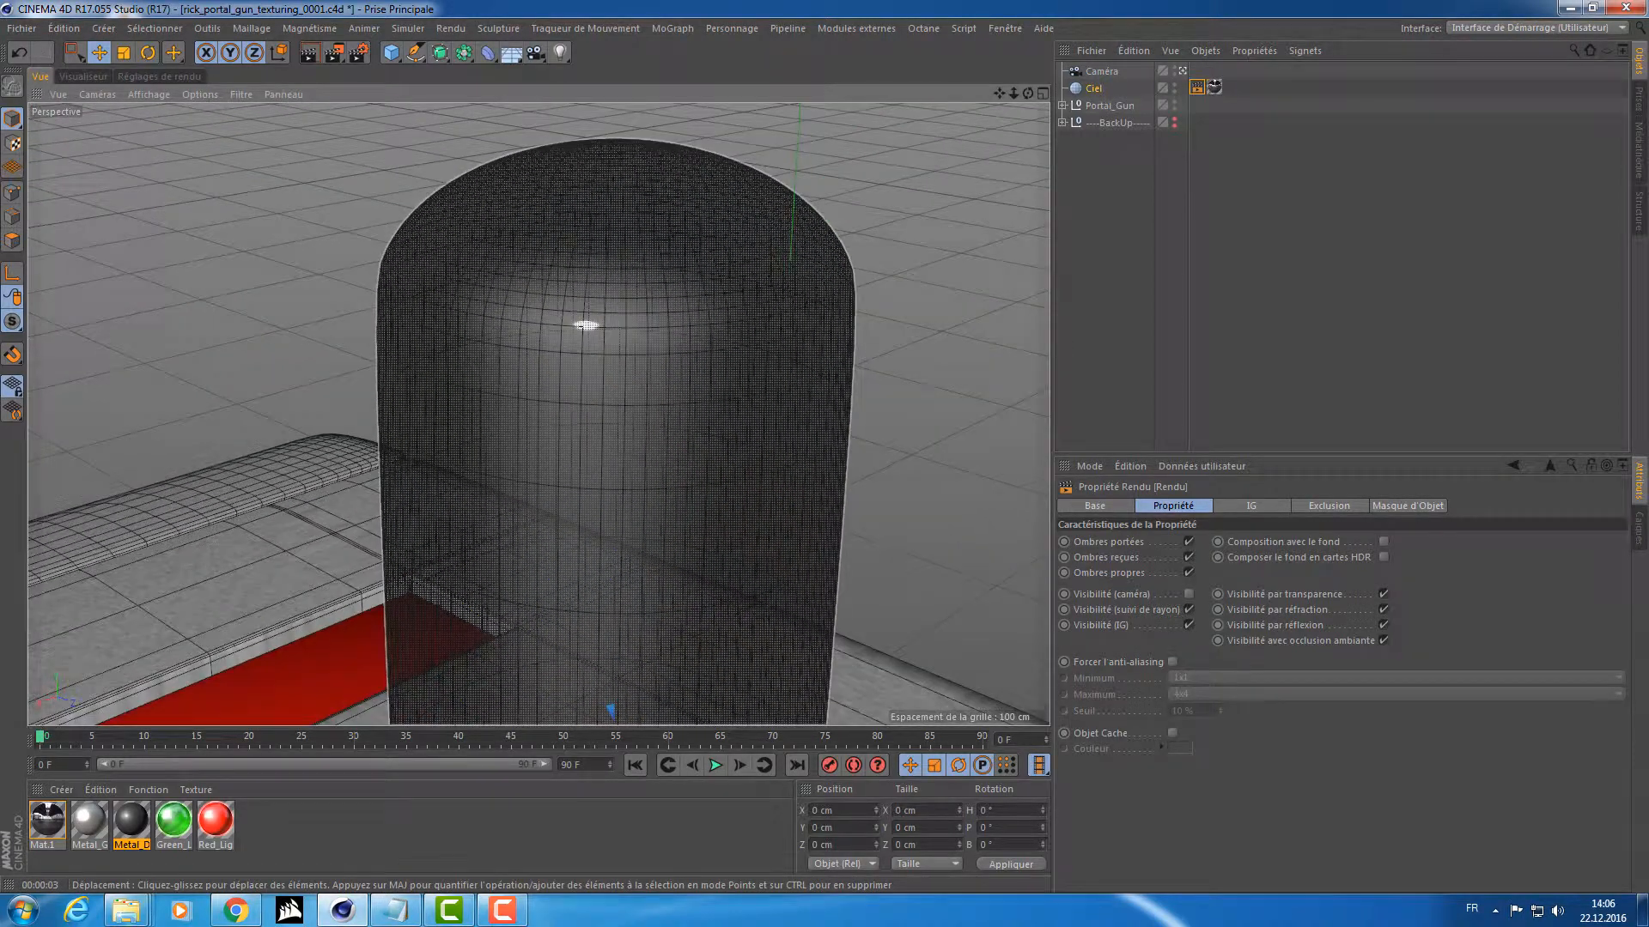
key(ctrl+r)
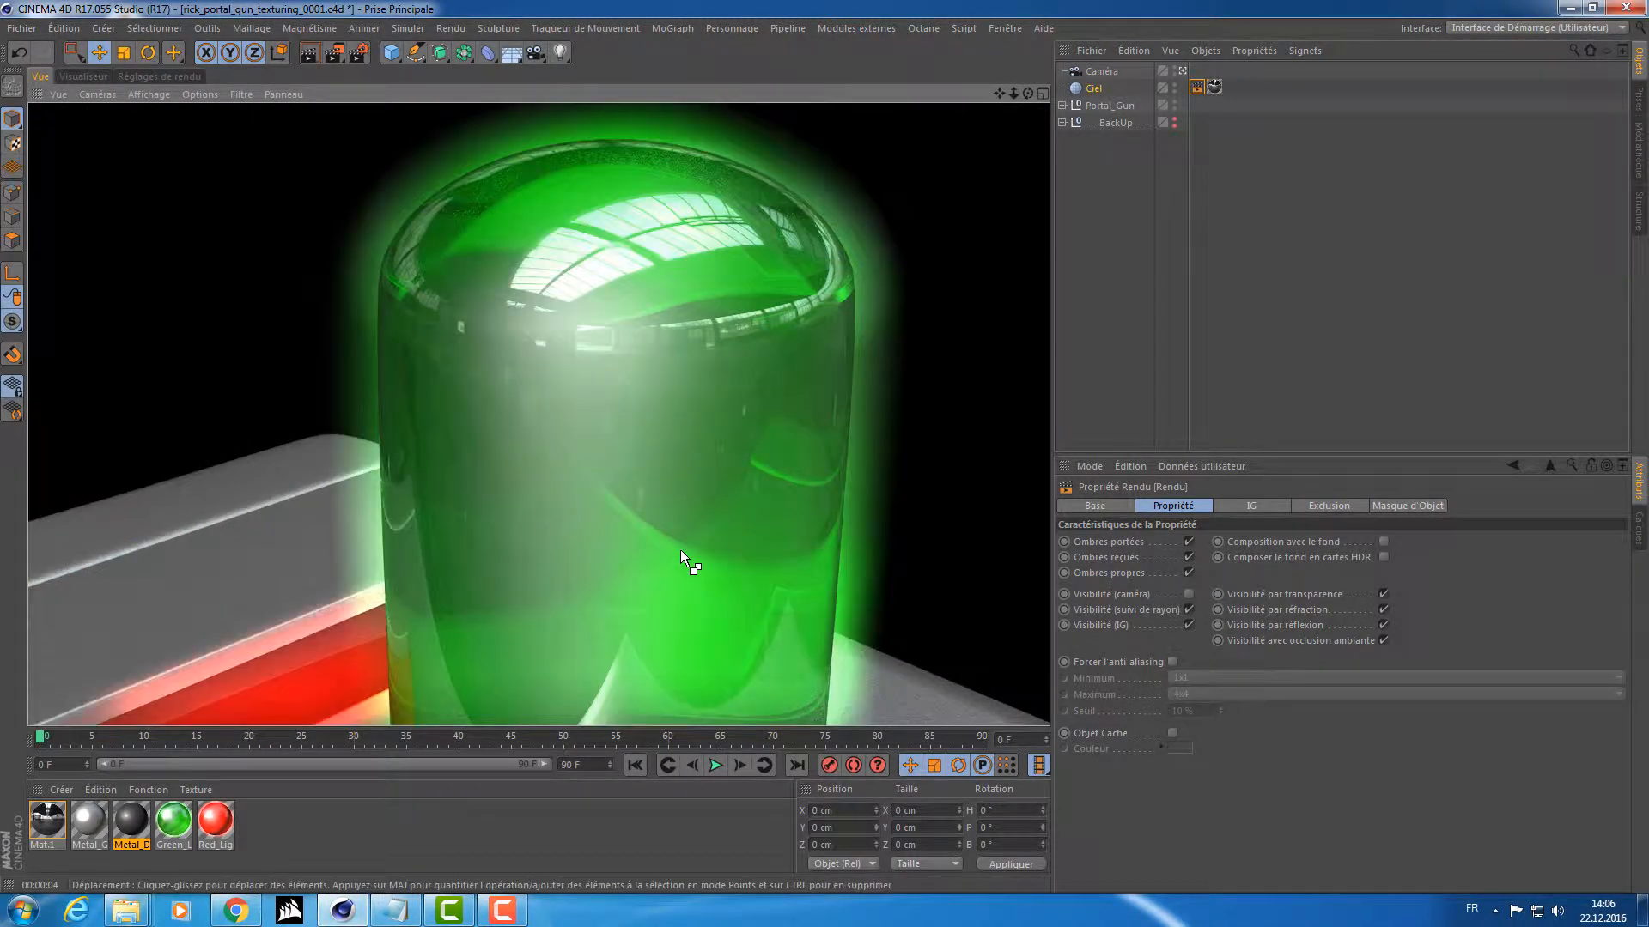
alt+right_drag(541, 451, 211, 520)
alt+drag(212, 520, 433, 421)
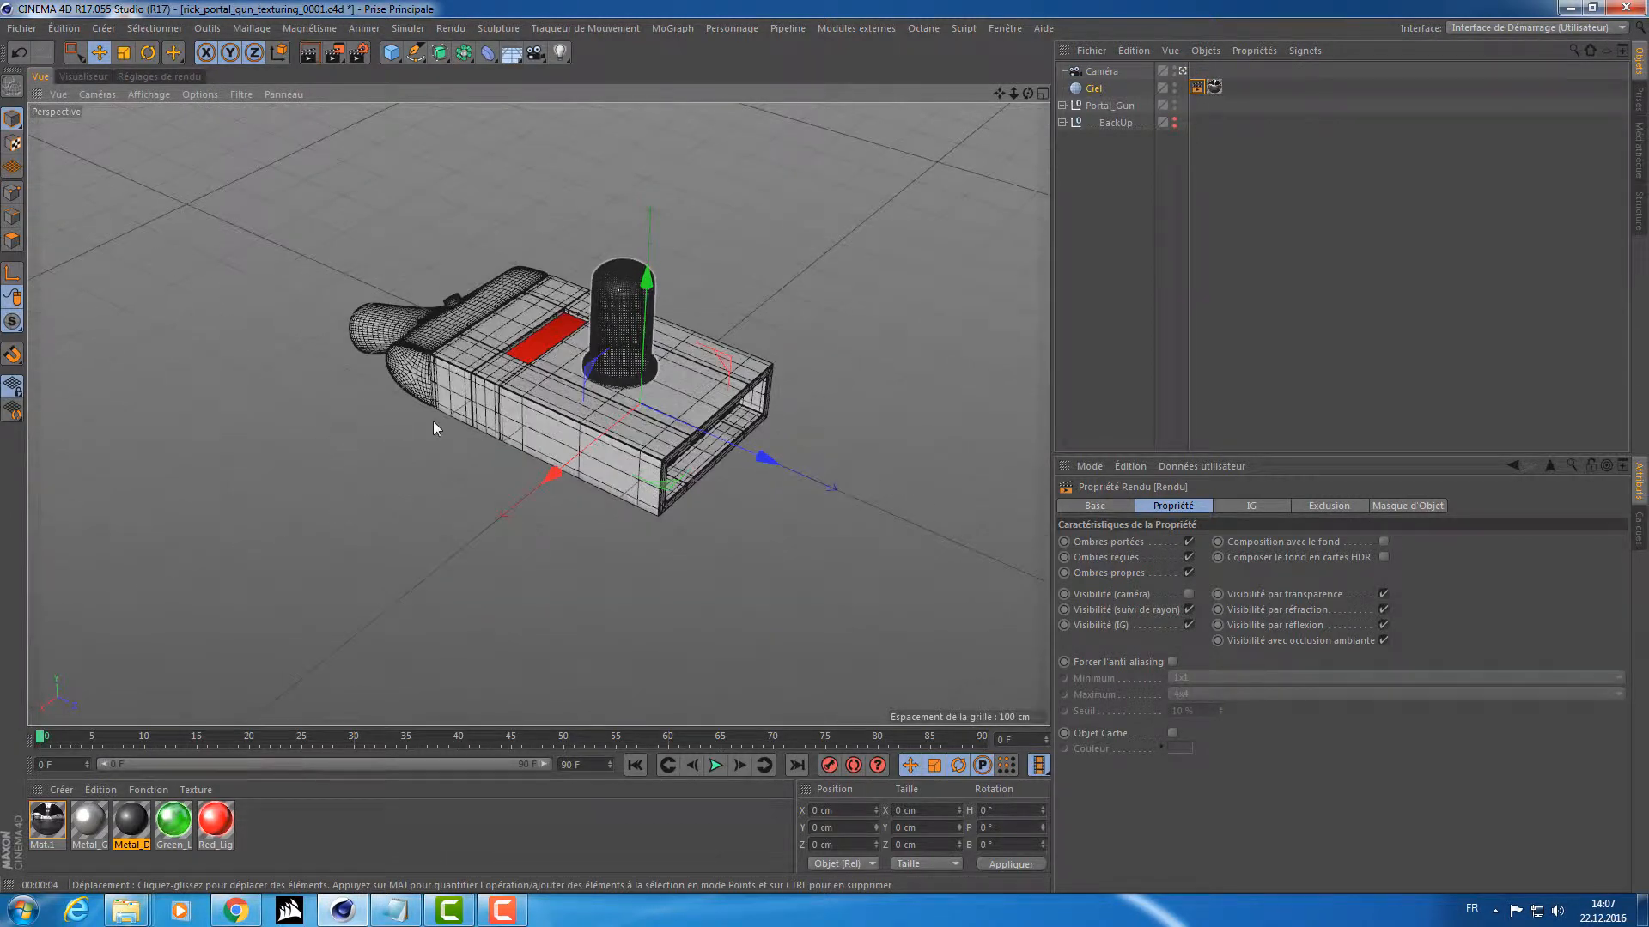
Add a Lumière Surfacique and give it a Cible property that targets Portal_Gun.
click(562, 53)
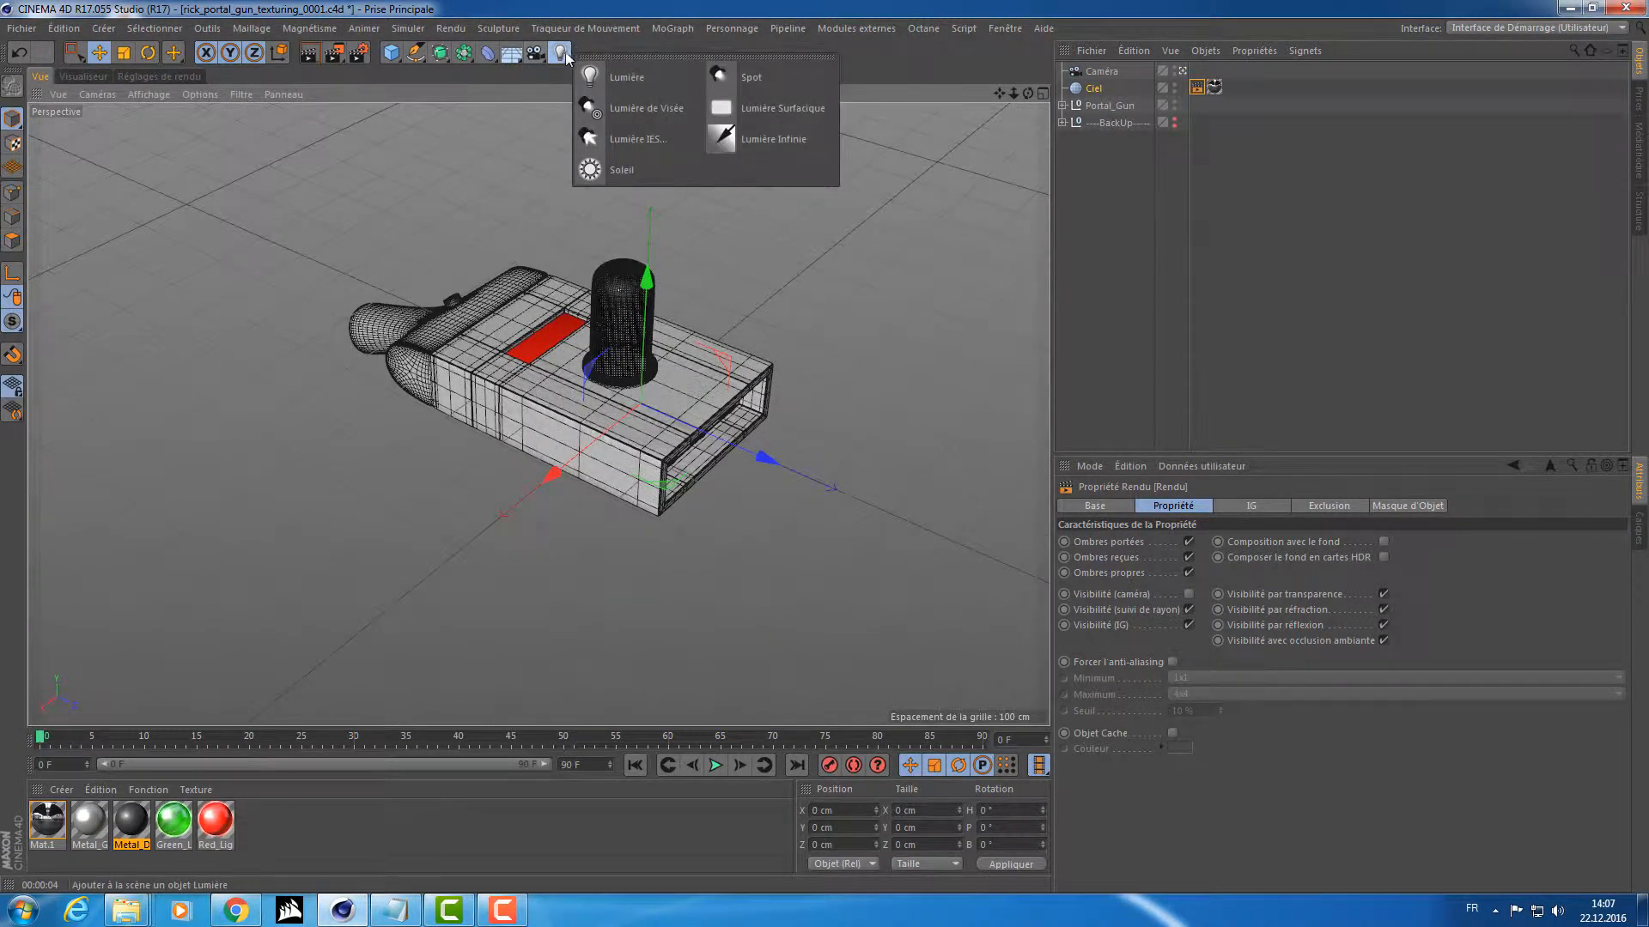
click(766, 110)
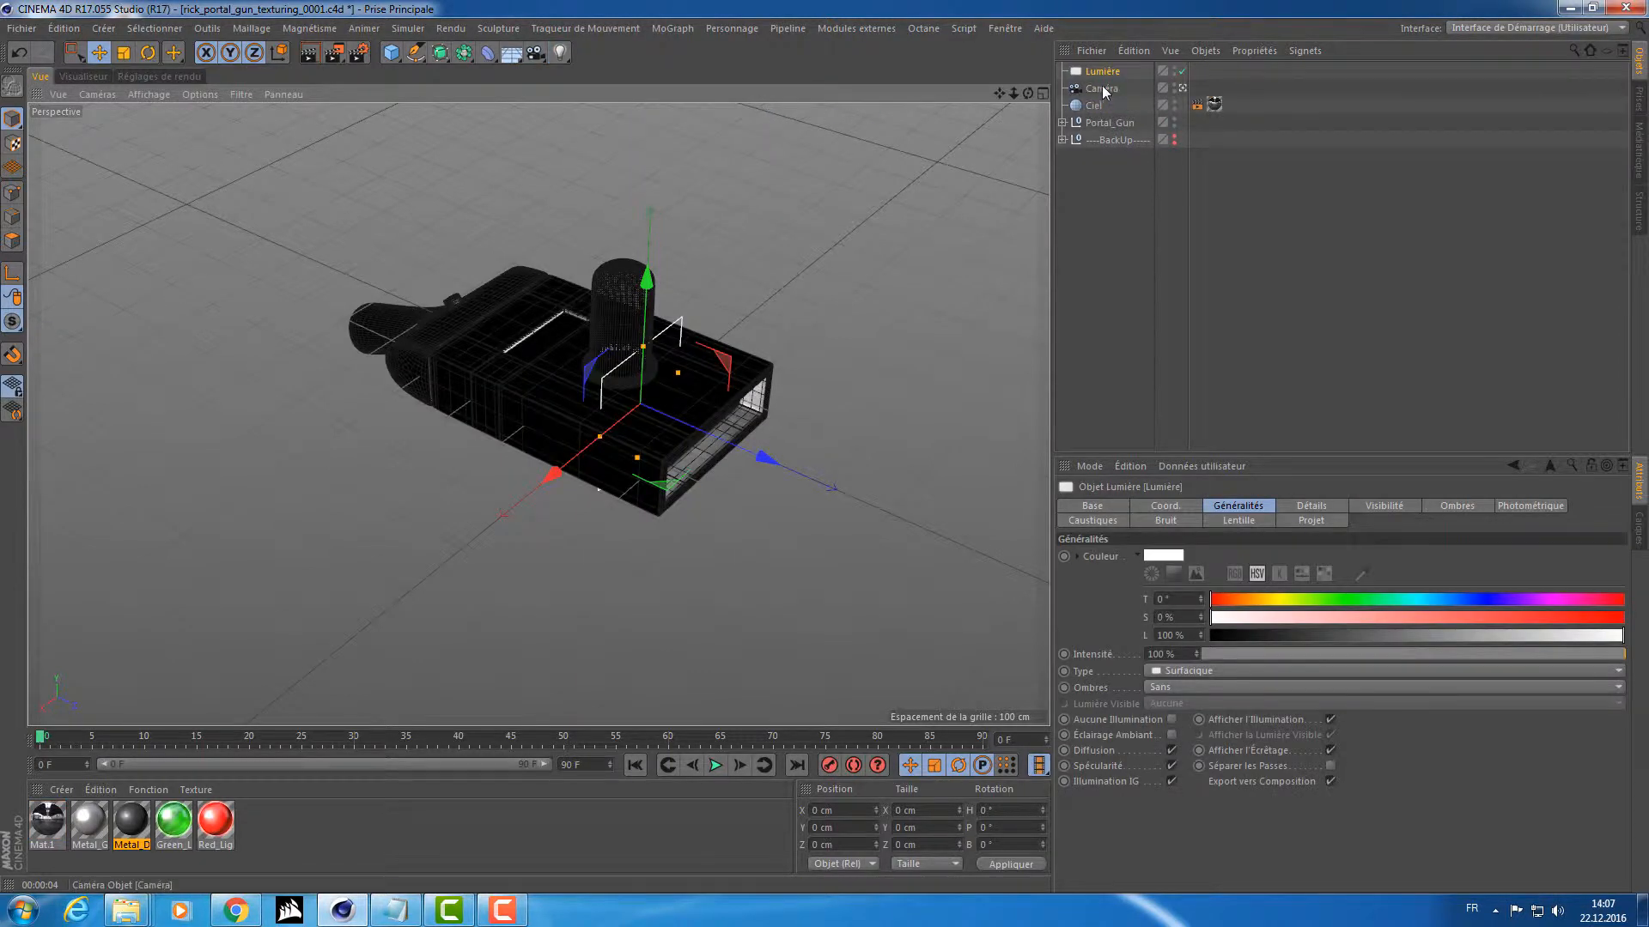
right_click(1100, 82)
mouse_move(1174, 81)
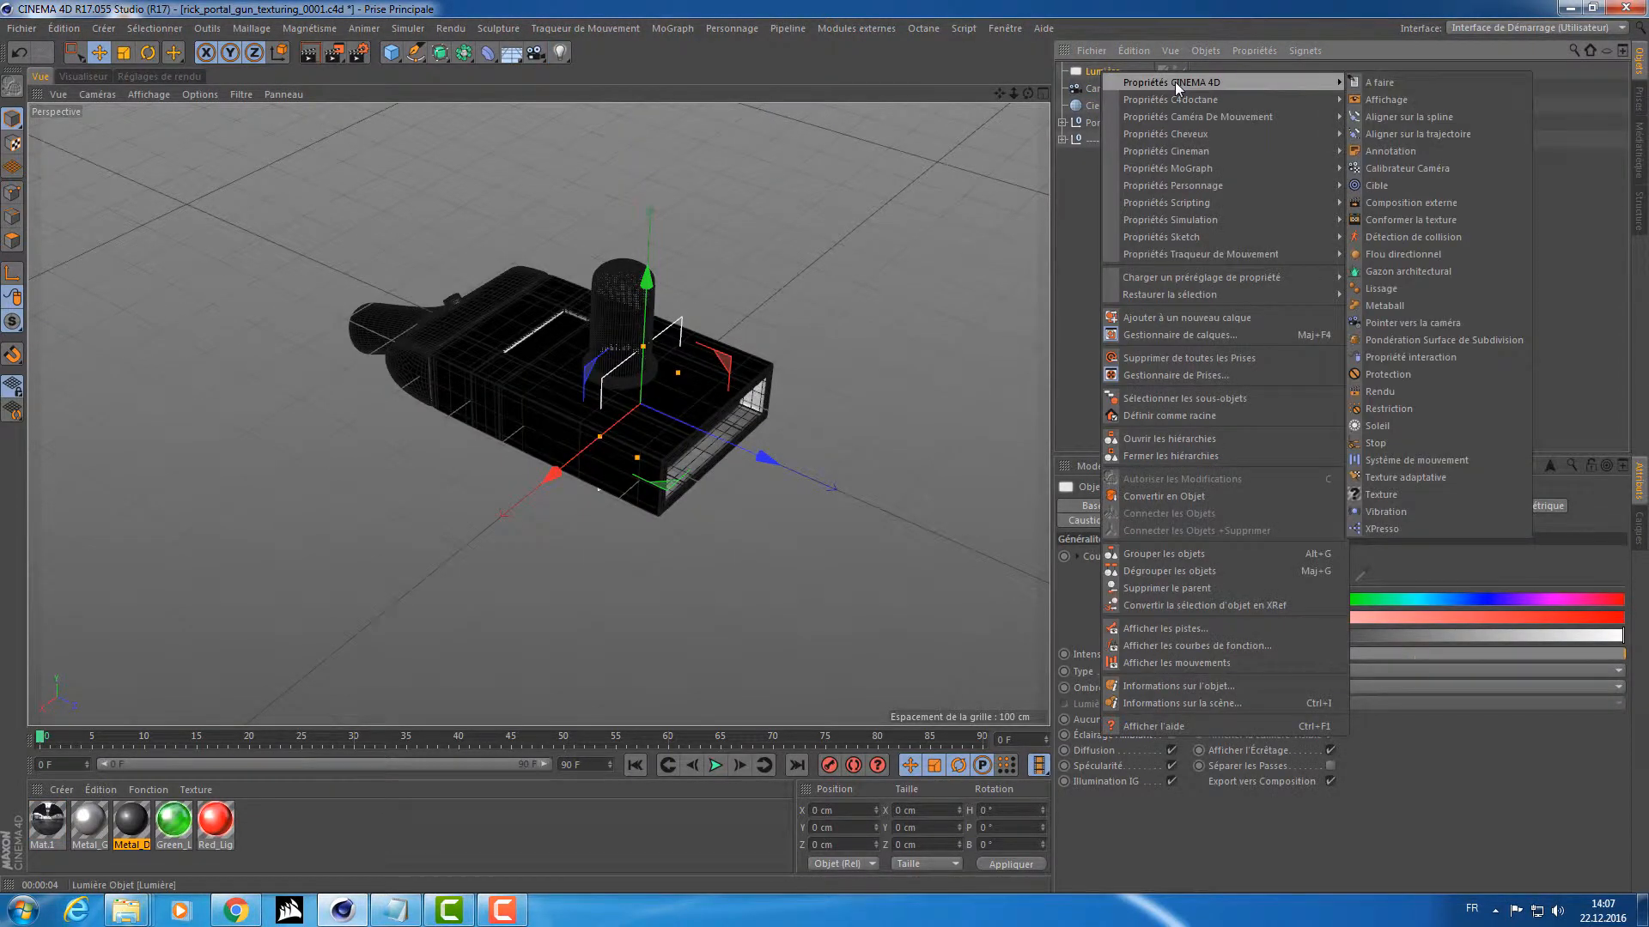
click(1399, 185)
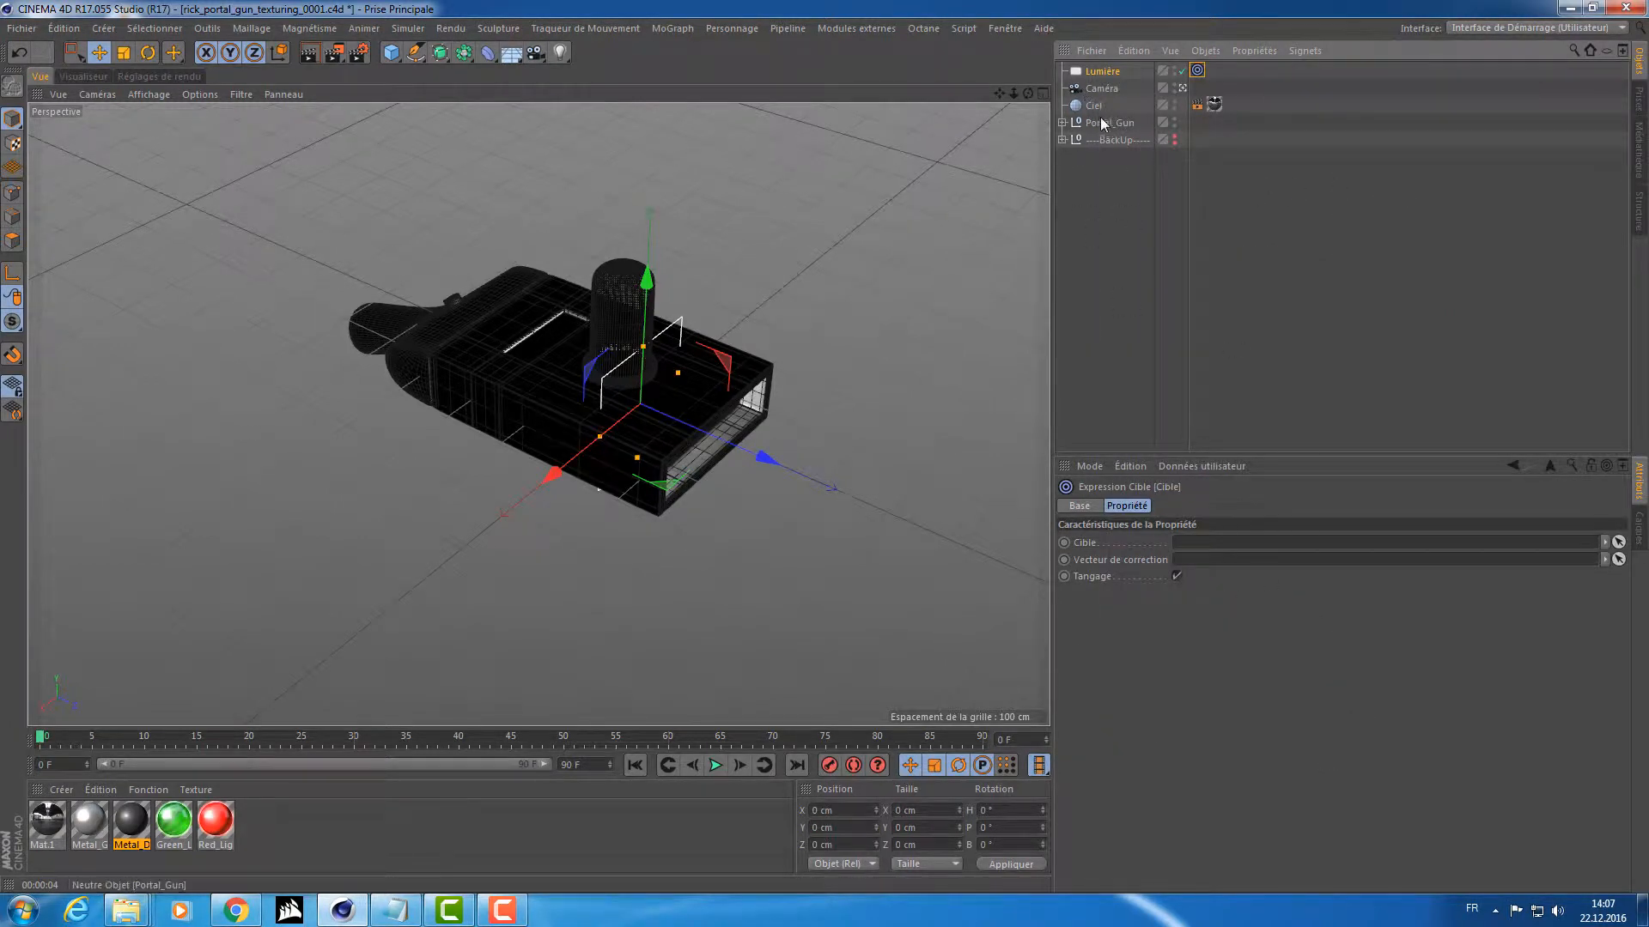
drag(1215, 447, 1240, 541)
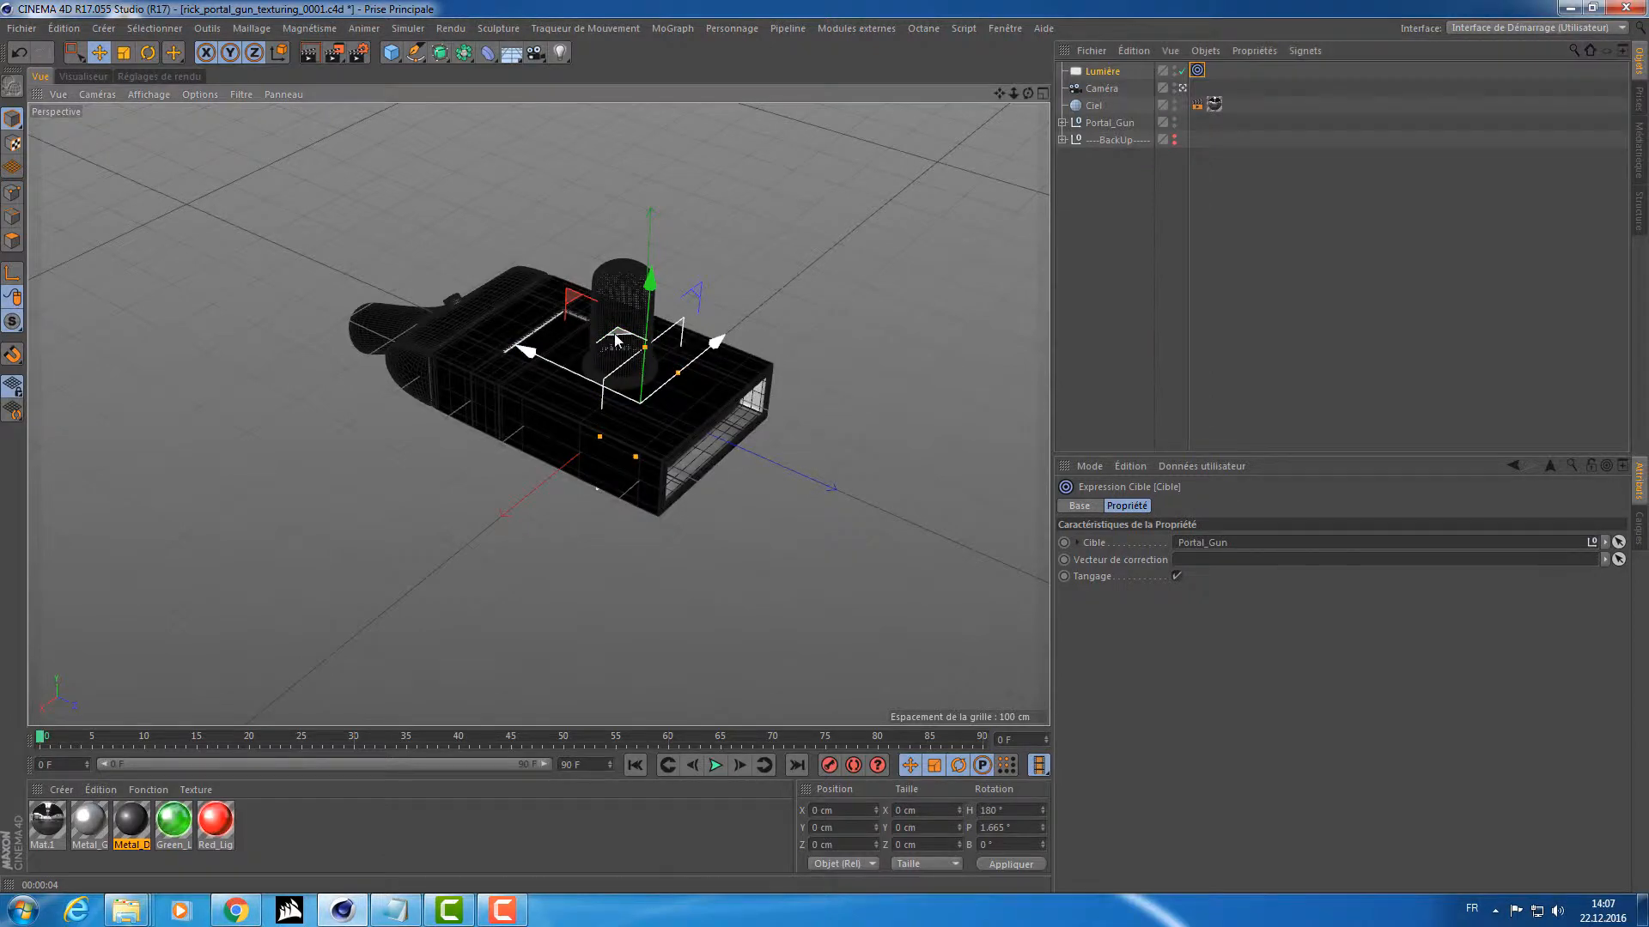
Move the area light in front of and above the gun, to about X 627, Y 214, Z 407 cm.
drag(686, 426, 700, 687)
alt+drag(687, 635, 327, 498)
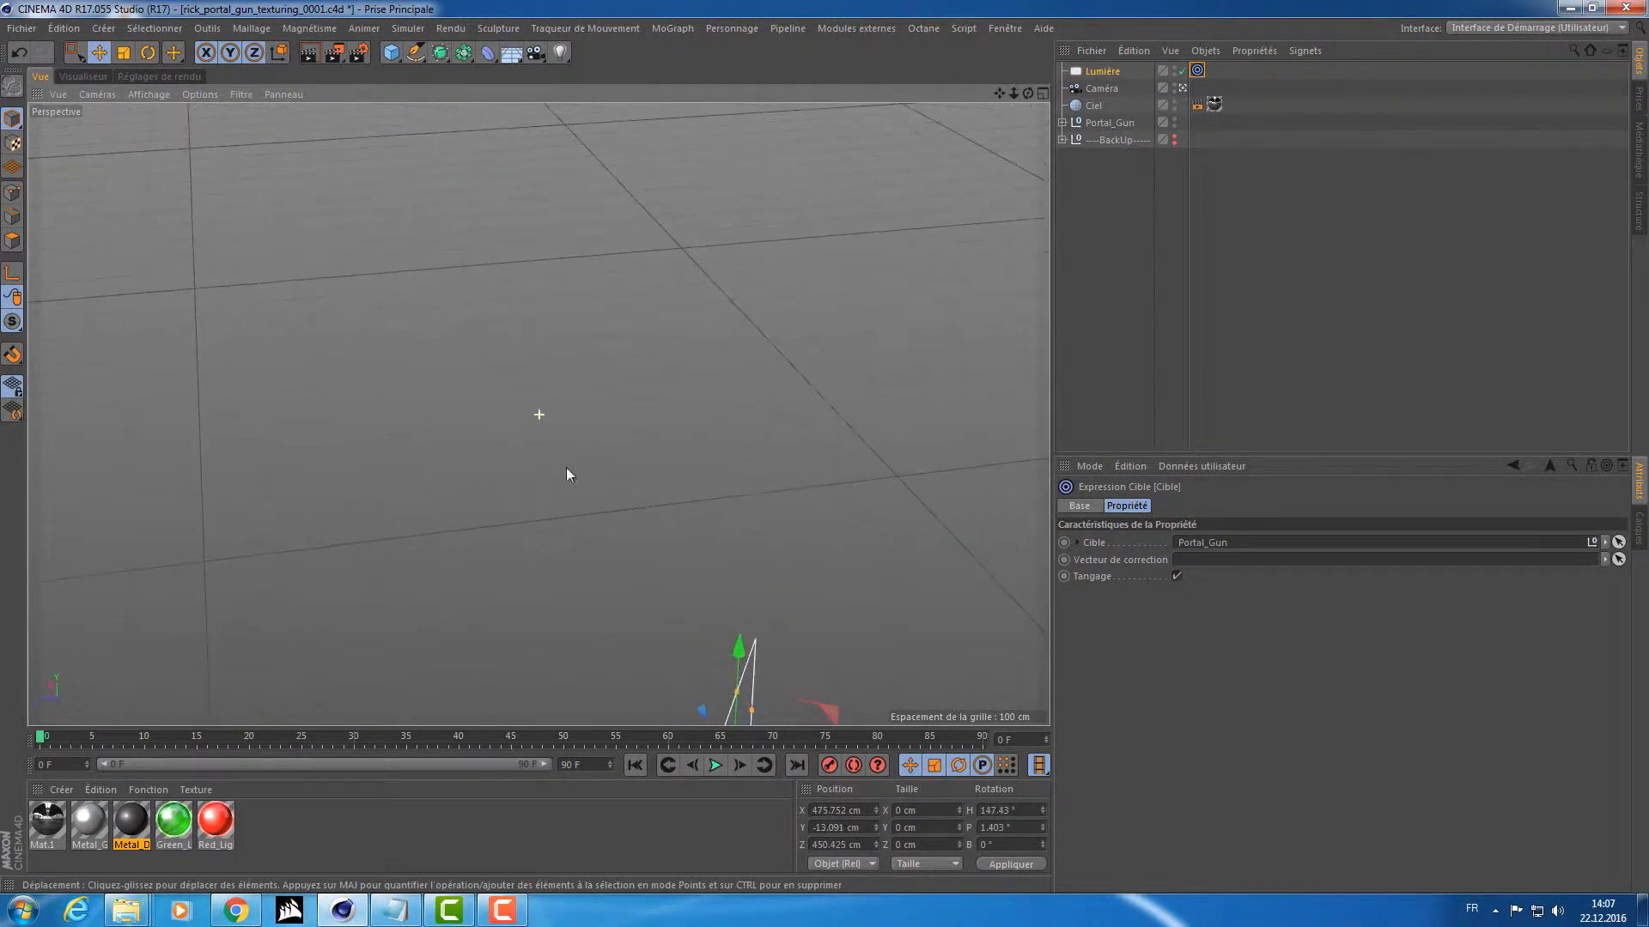
key(s)
alt+drag(565, 467, 760, 617)
alt+right_drag(773, 575, 739, 589)
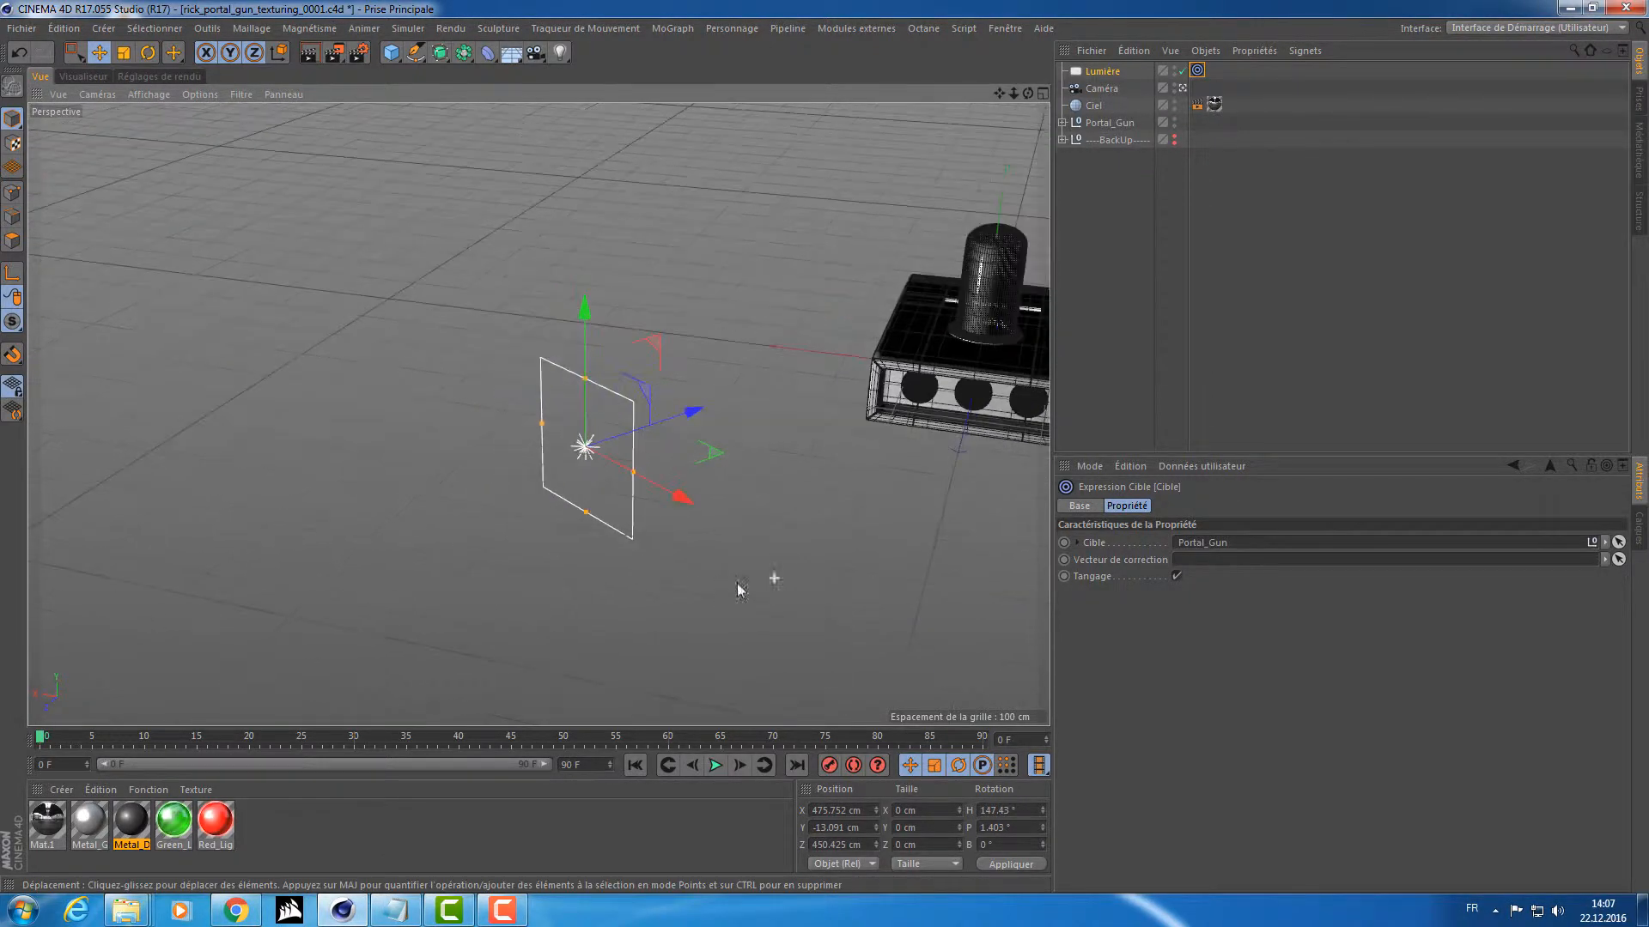
alt+middle_drag(739, 589, 520, 584)
drag(423, 348, 606, 388)
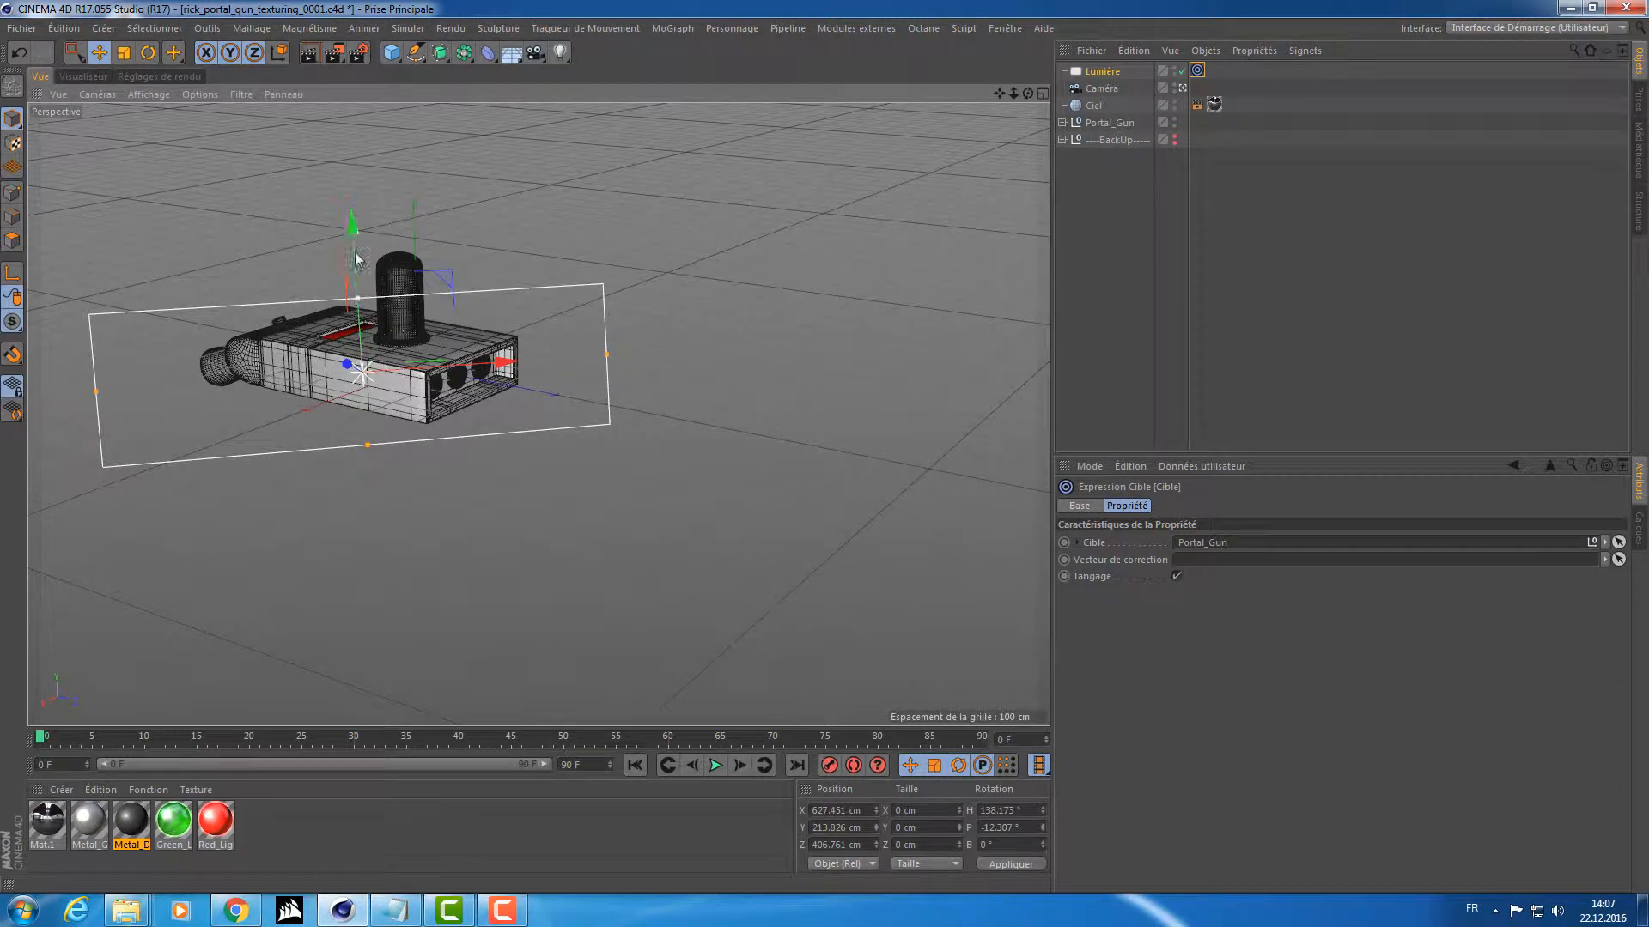
alt+drag(353, 198, 261, 131)
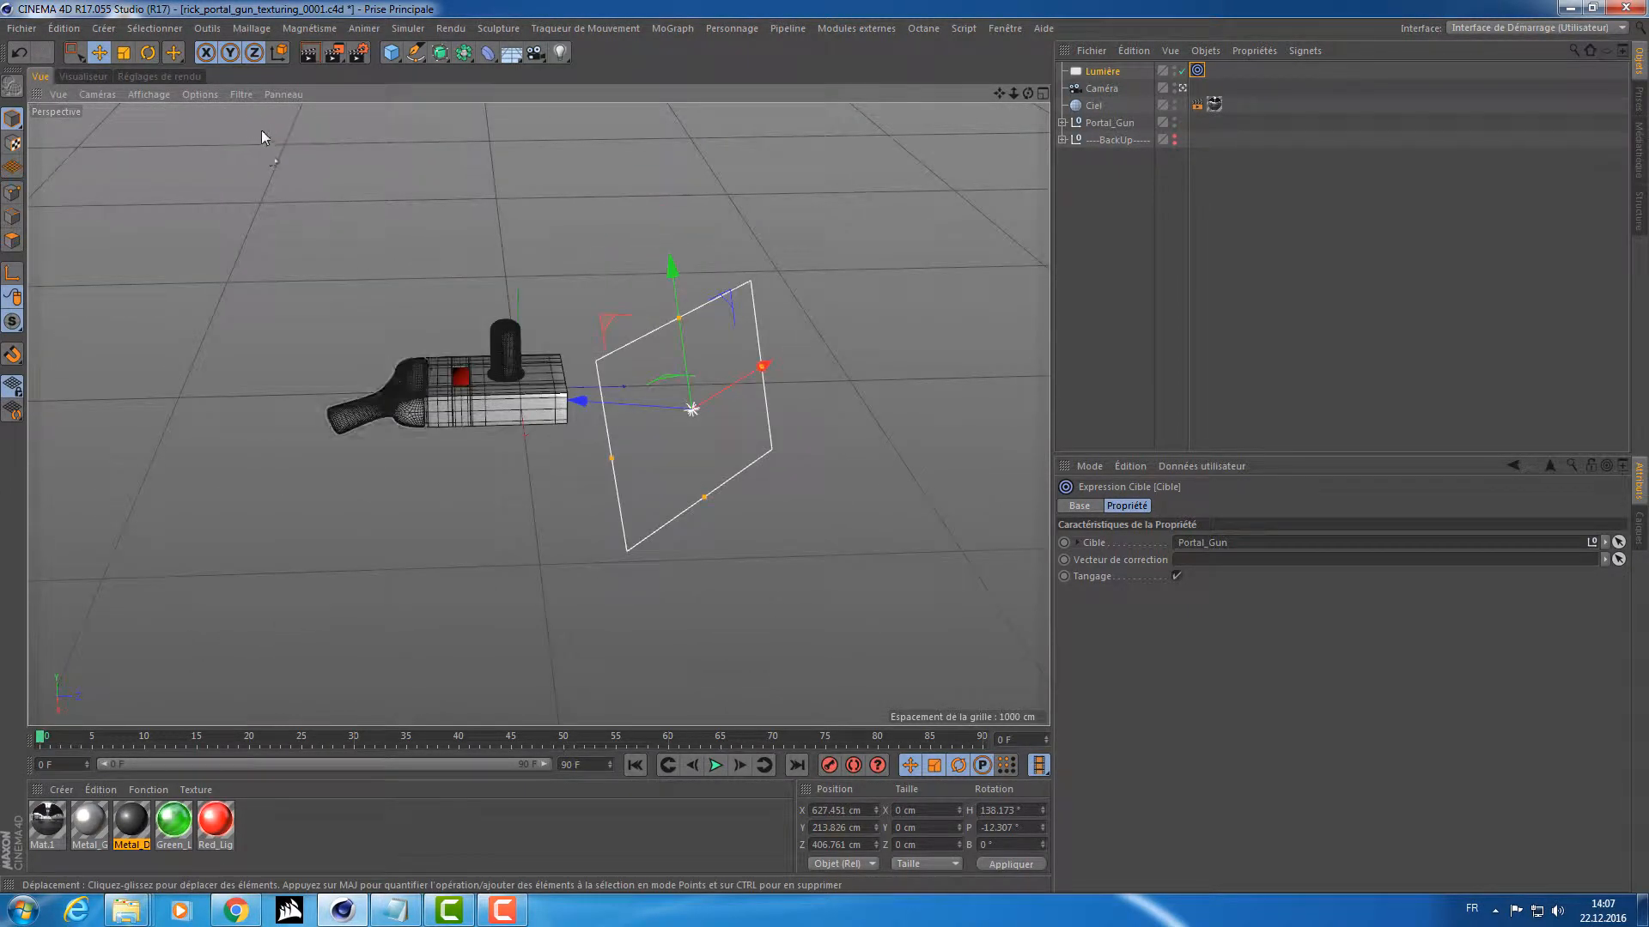
Open an additional view window and dock it below the attributes of the selected object.
click(283, 94)
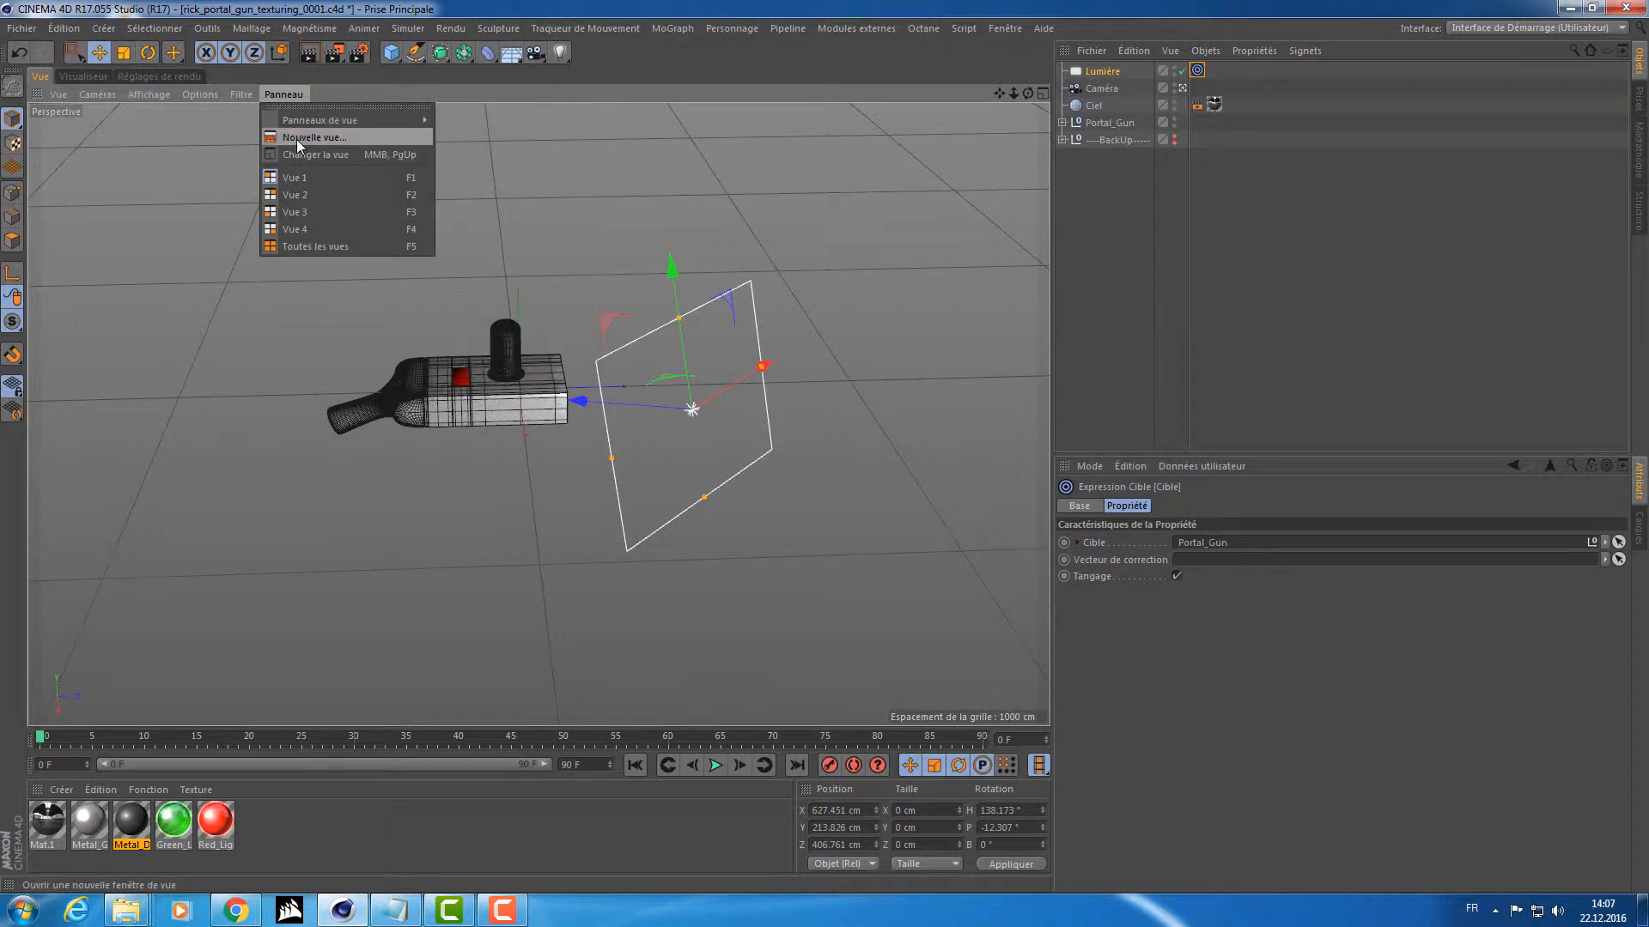
click(298, 139)
drag(134, 78, 404, 176)
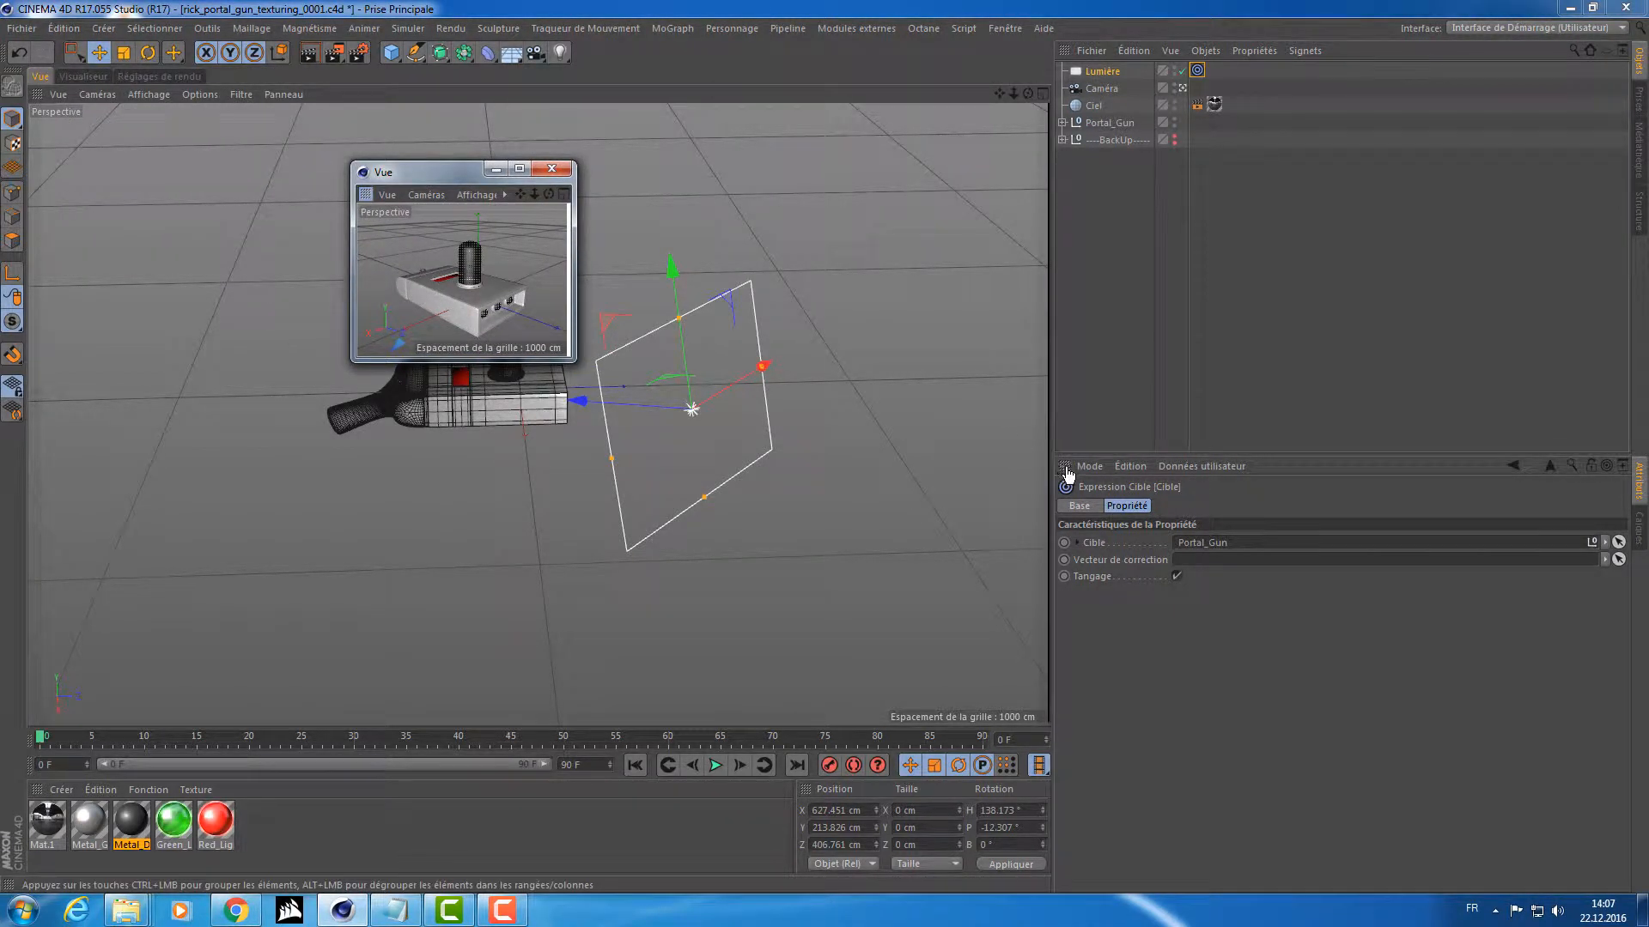
drag(1069, 475, 1114, 868)
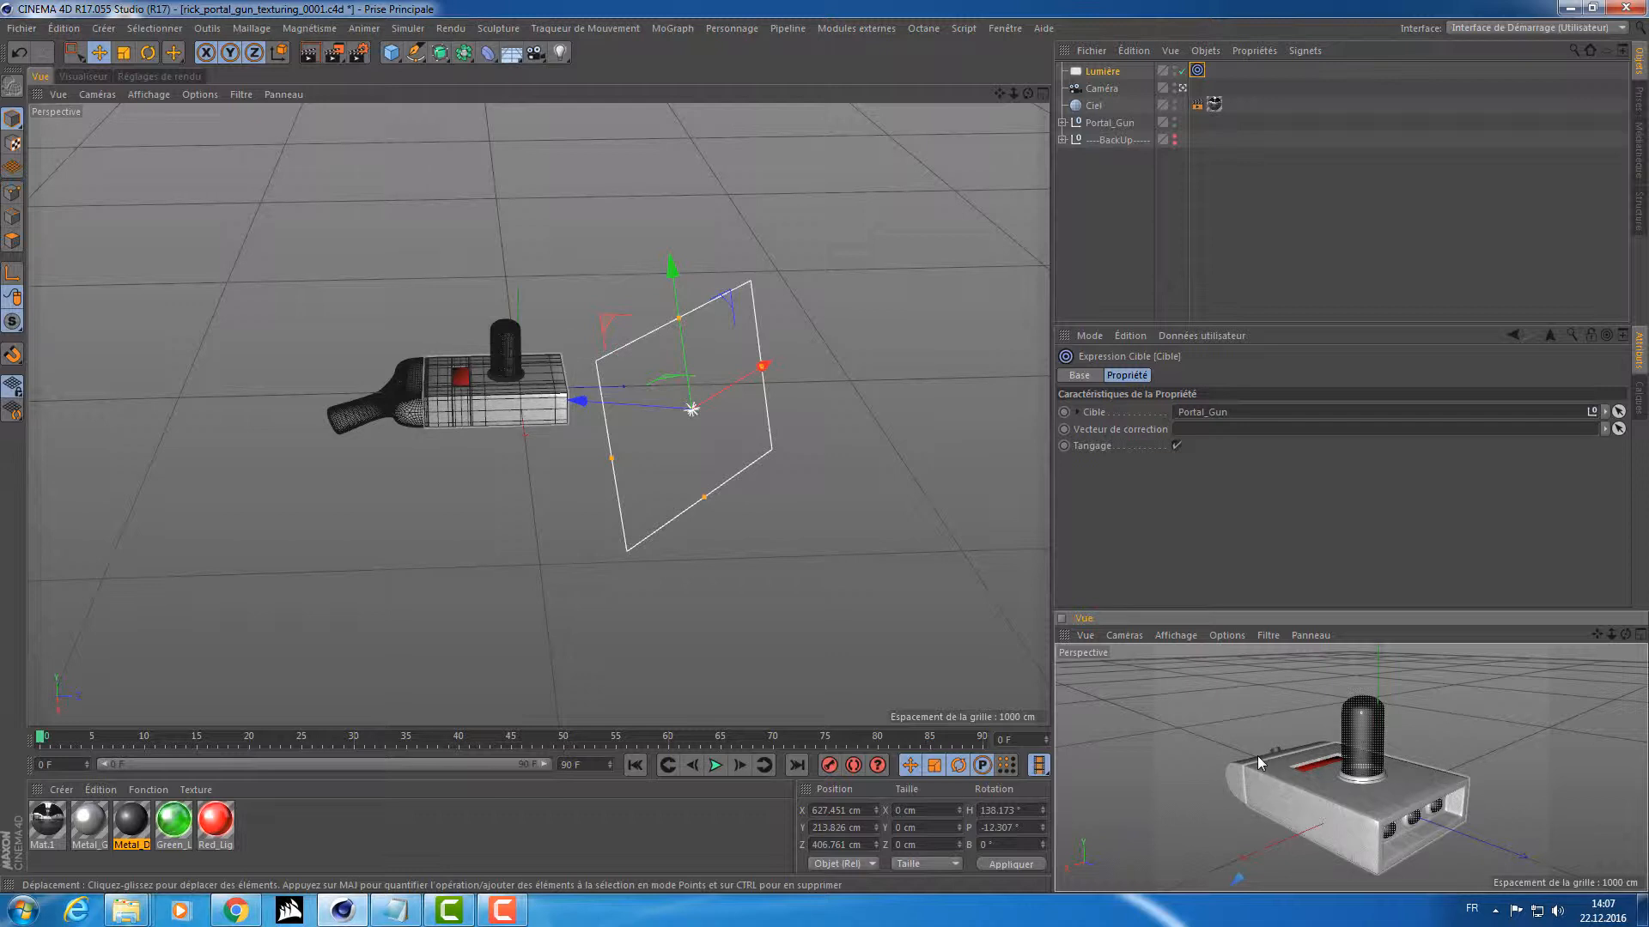
Start an interactive render region in the small docked view and narrow it from both sides around the gun.
key(alt+r)
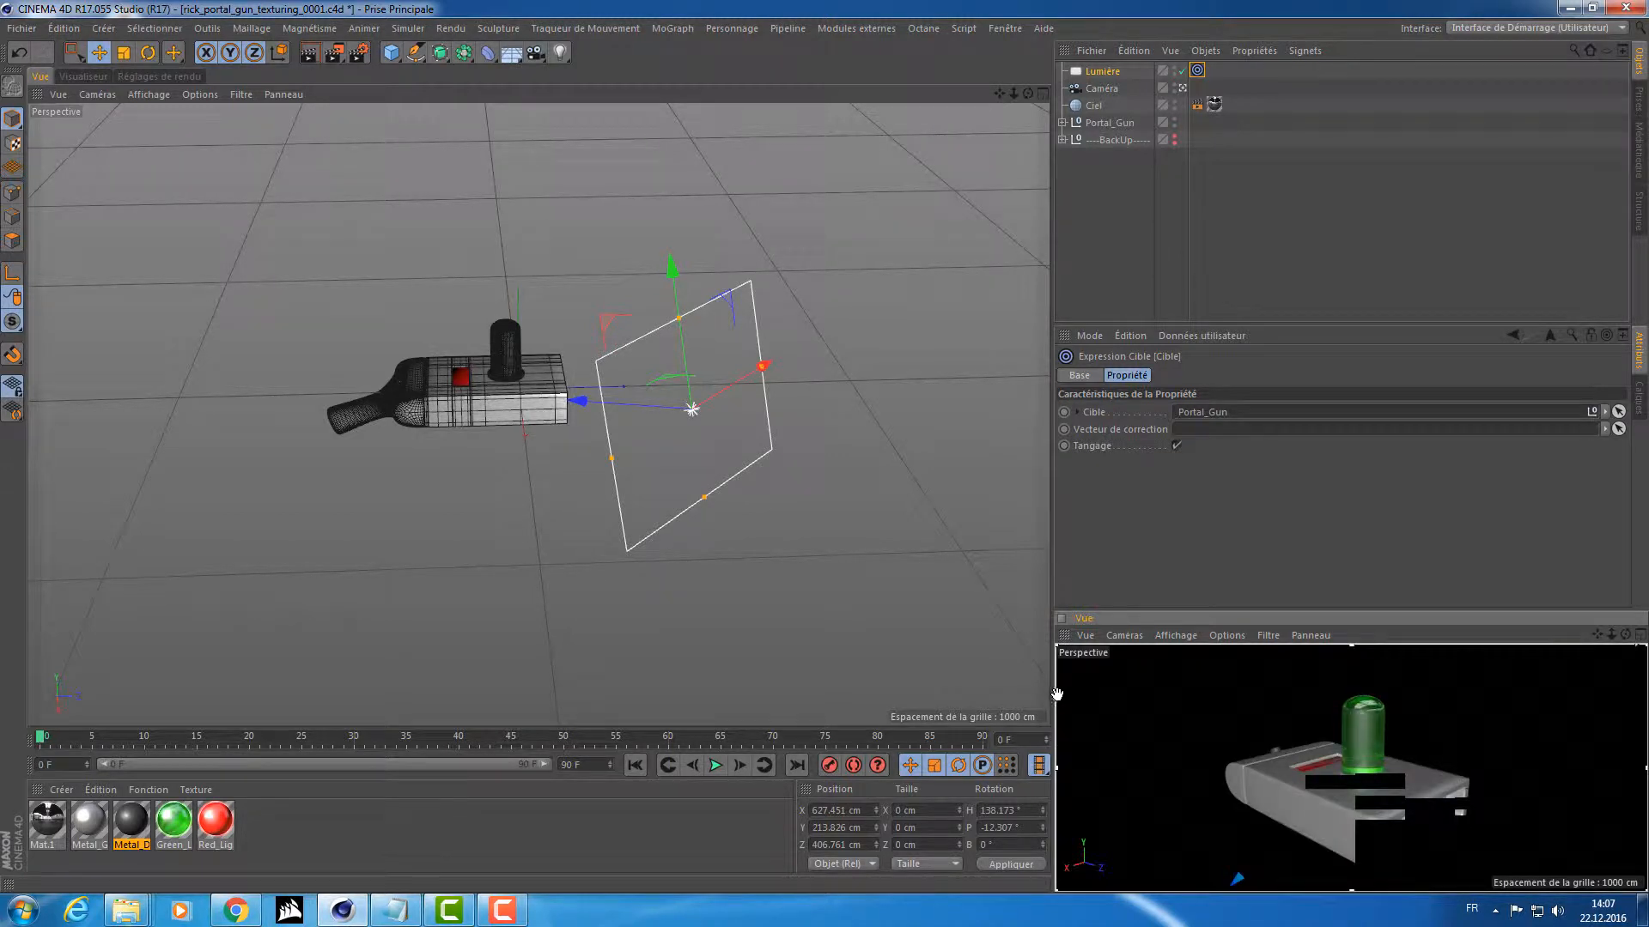
drag(1056, 769, 1150, 769)
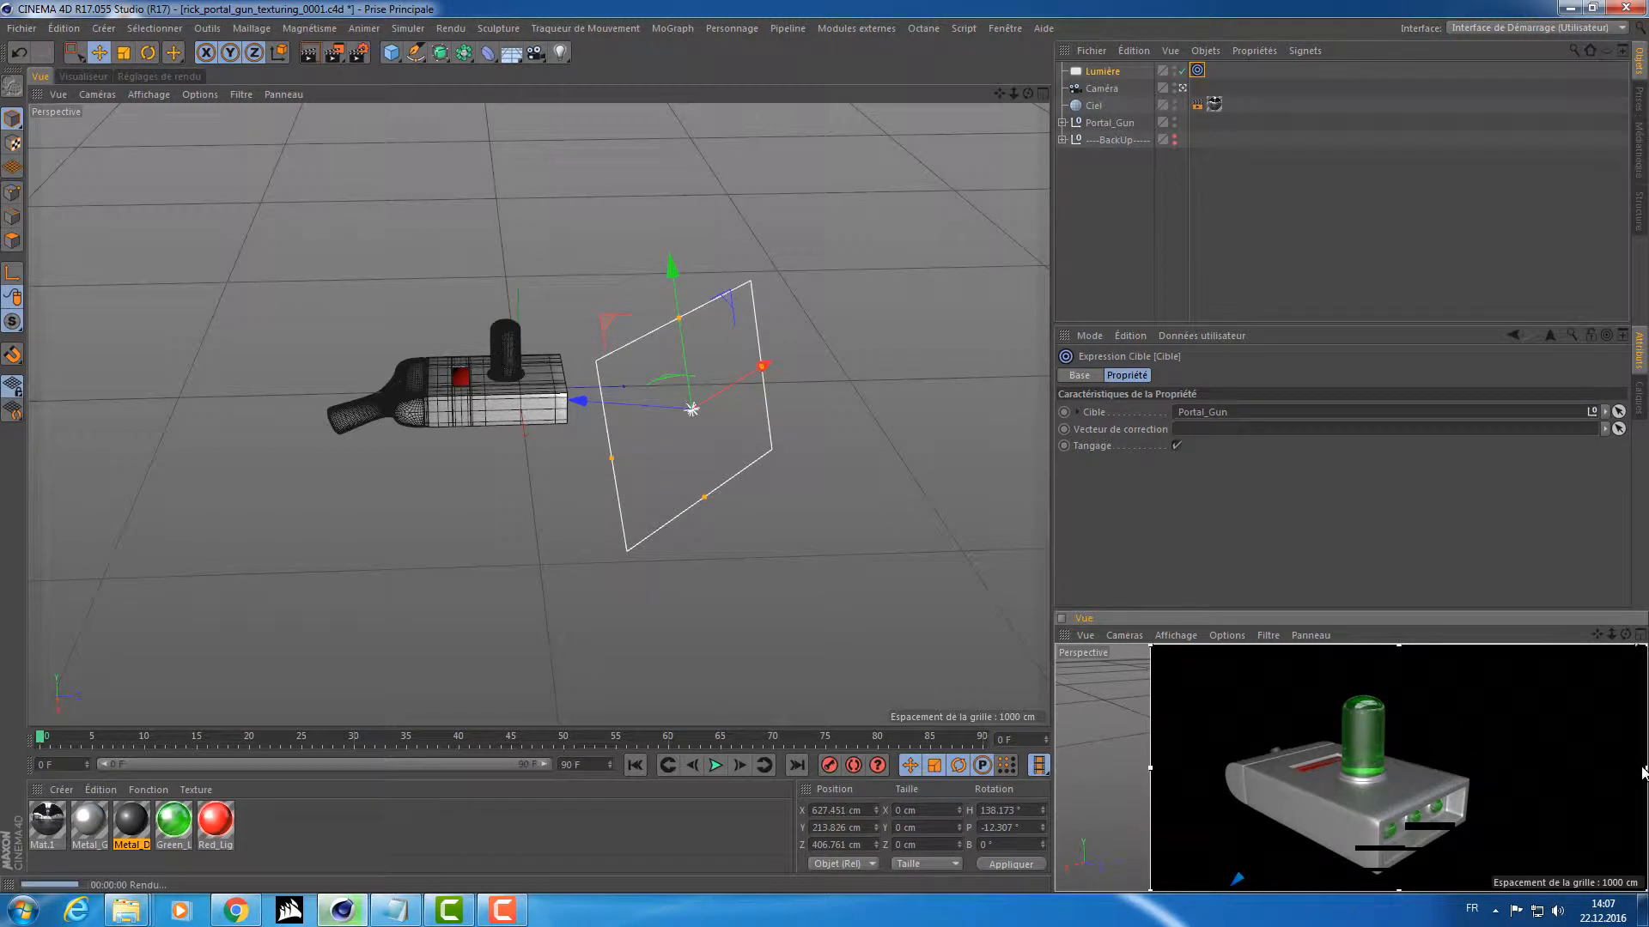
drag(1640, 775, 1429, 783)
drag(1542, 778, 1547, 776)
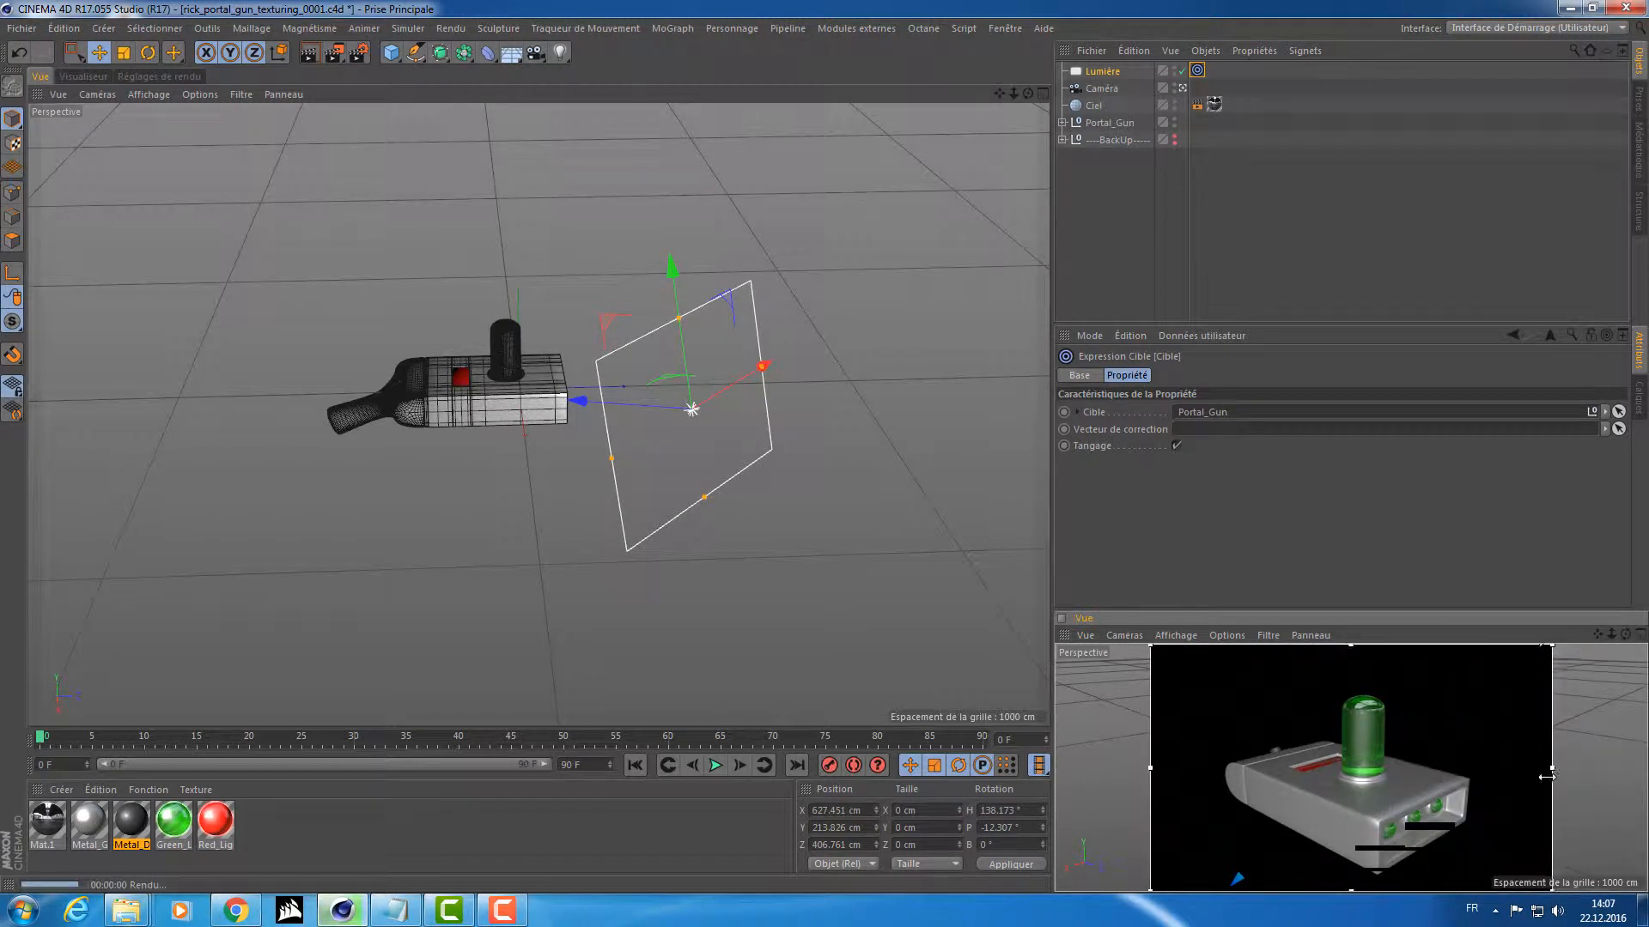
Make the docked view use the scene camera Caméra.
click(1126, 636)
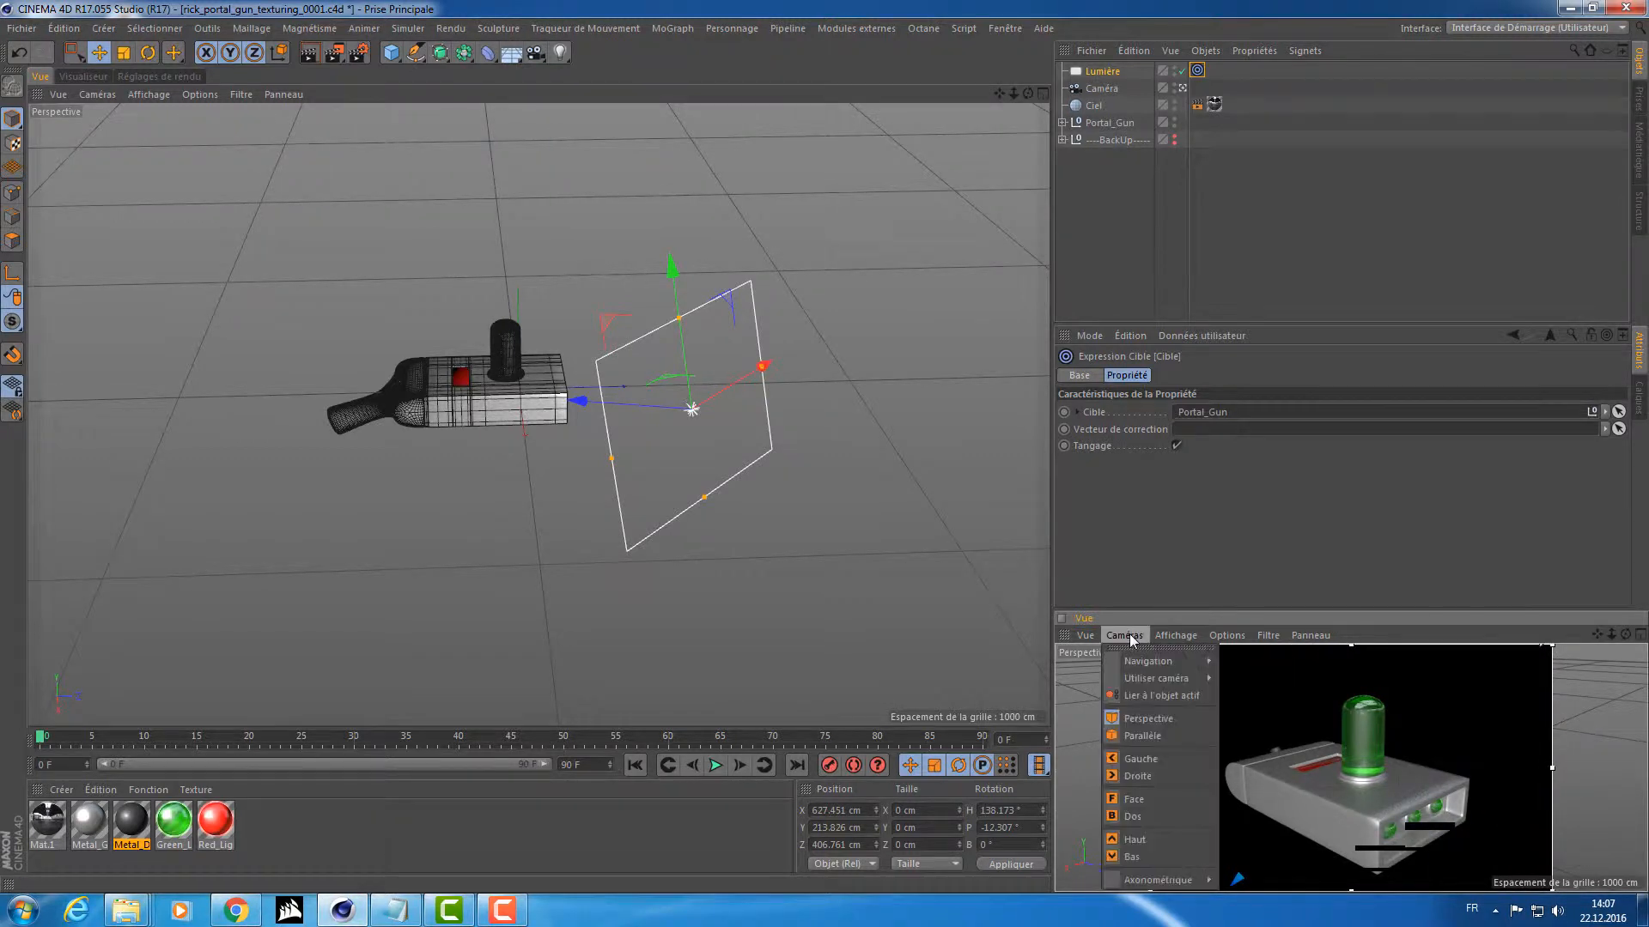
mouse_move(1151, 678)
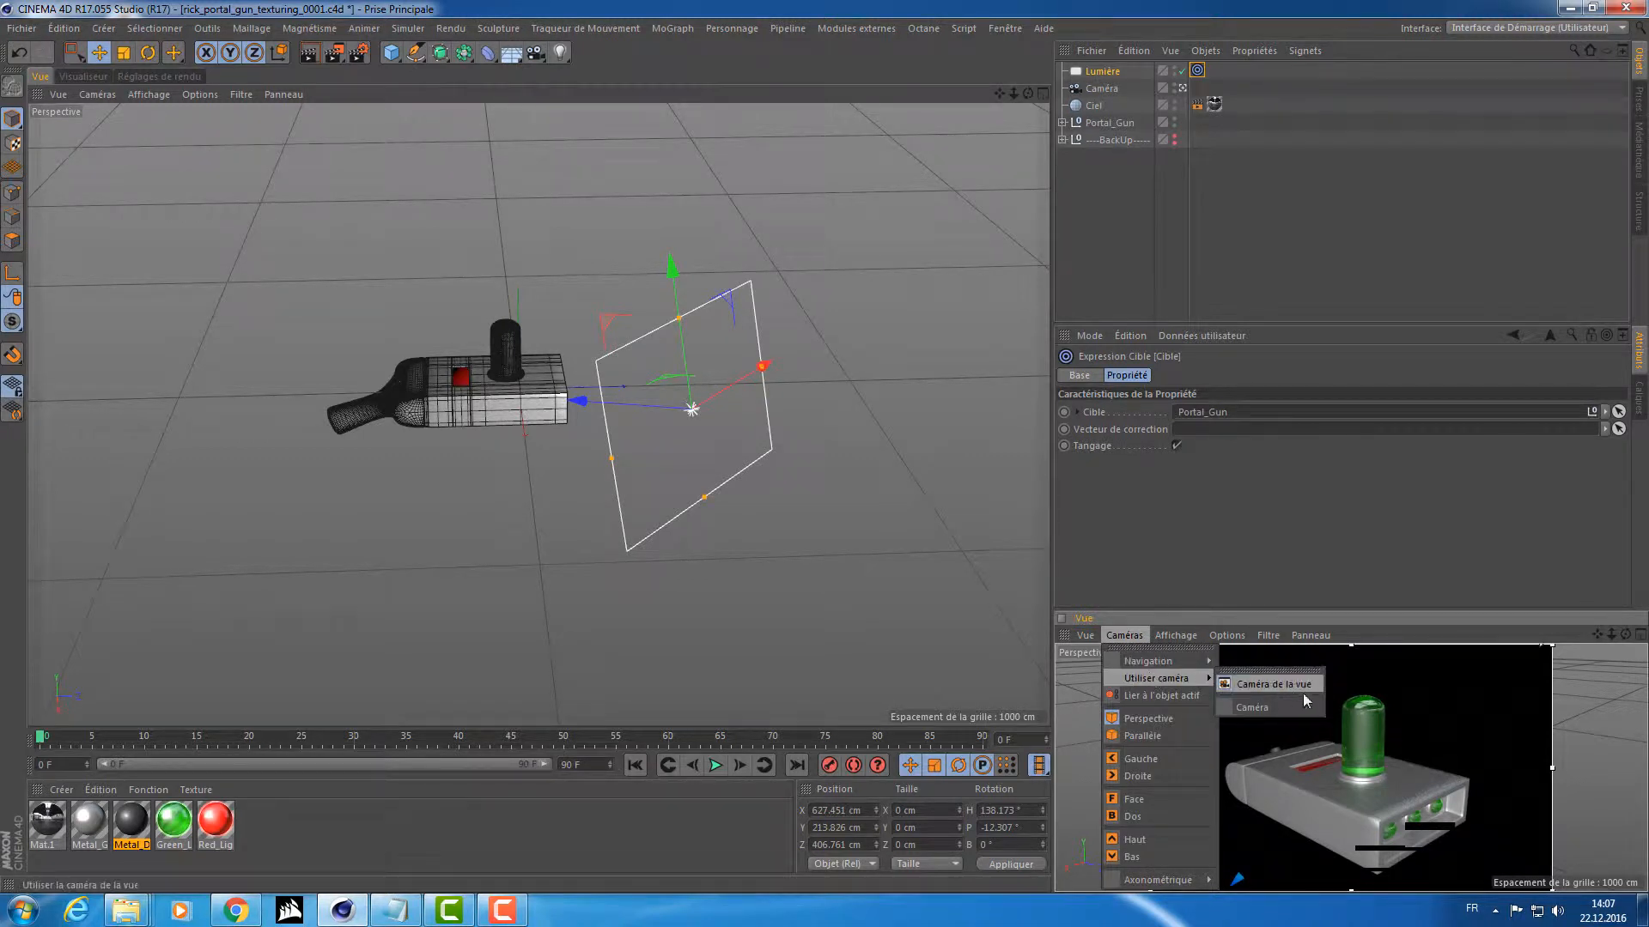
click(1275, 704)
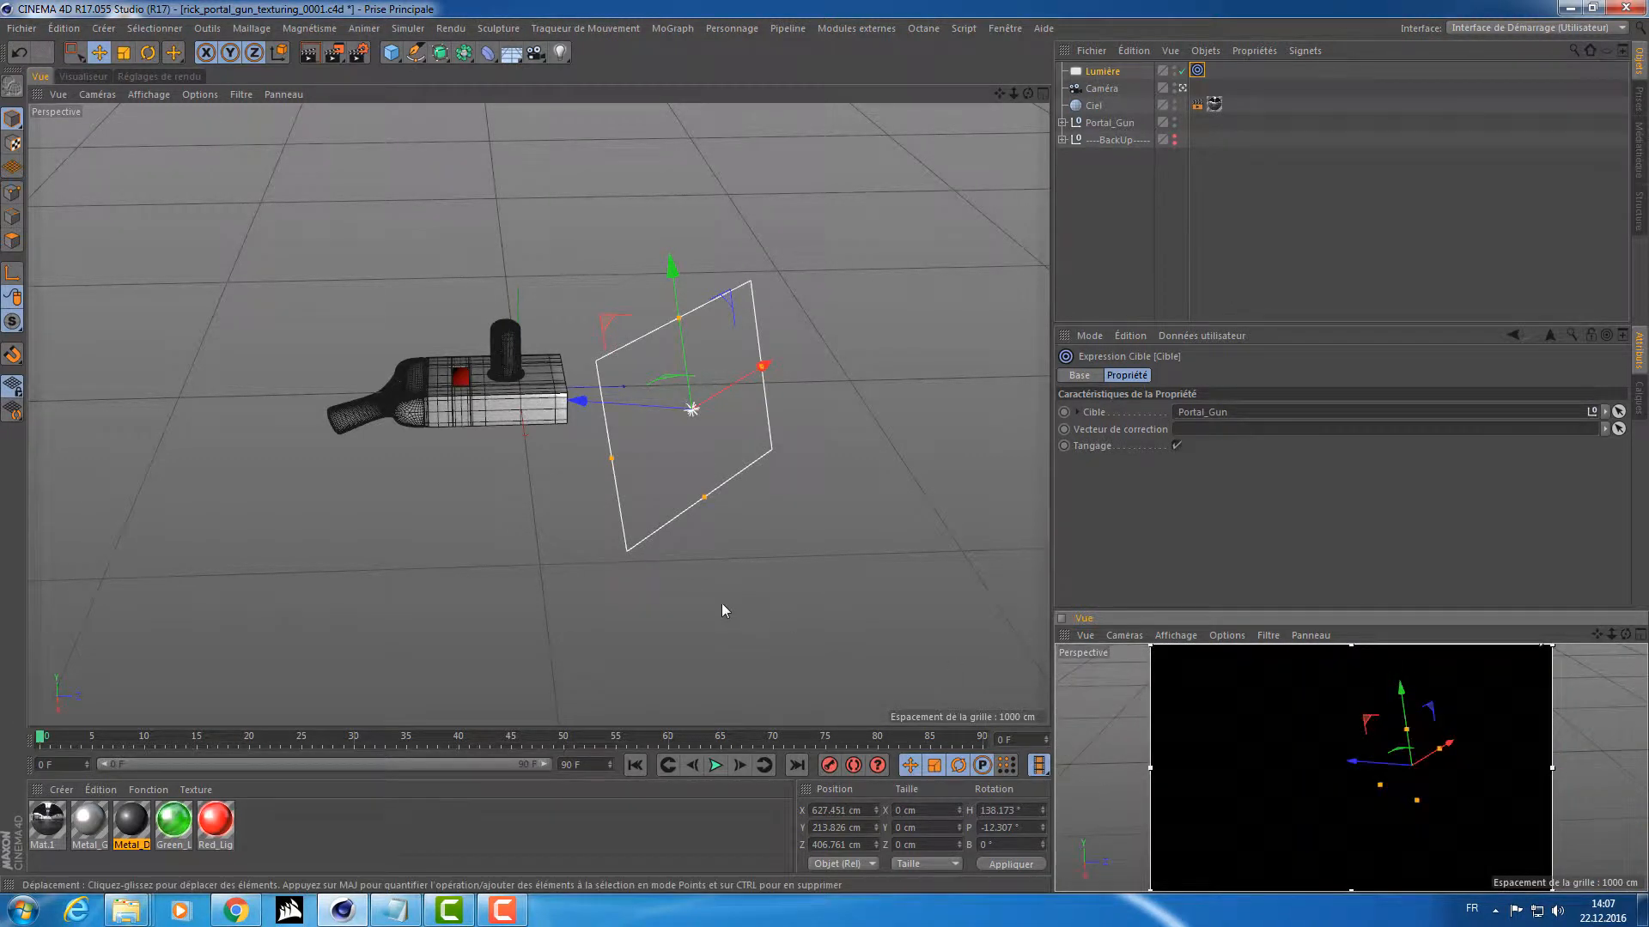
Examine the gun from behind and from the front in the live render to check the area light's effect.
alt+drag(501, 477, 491, 539)
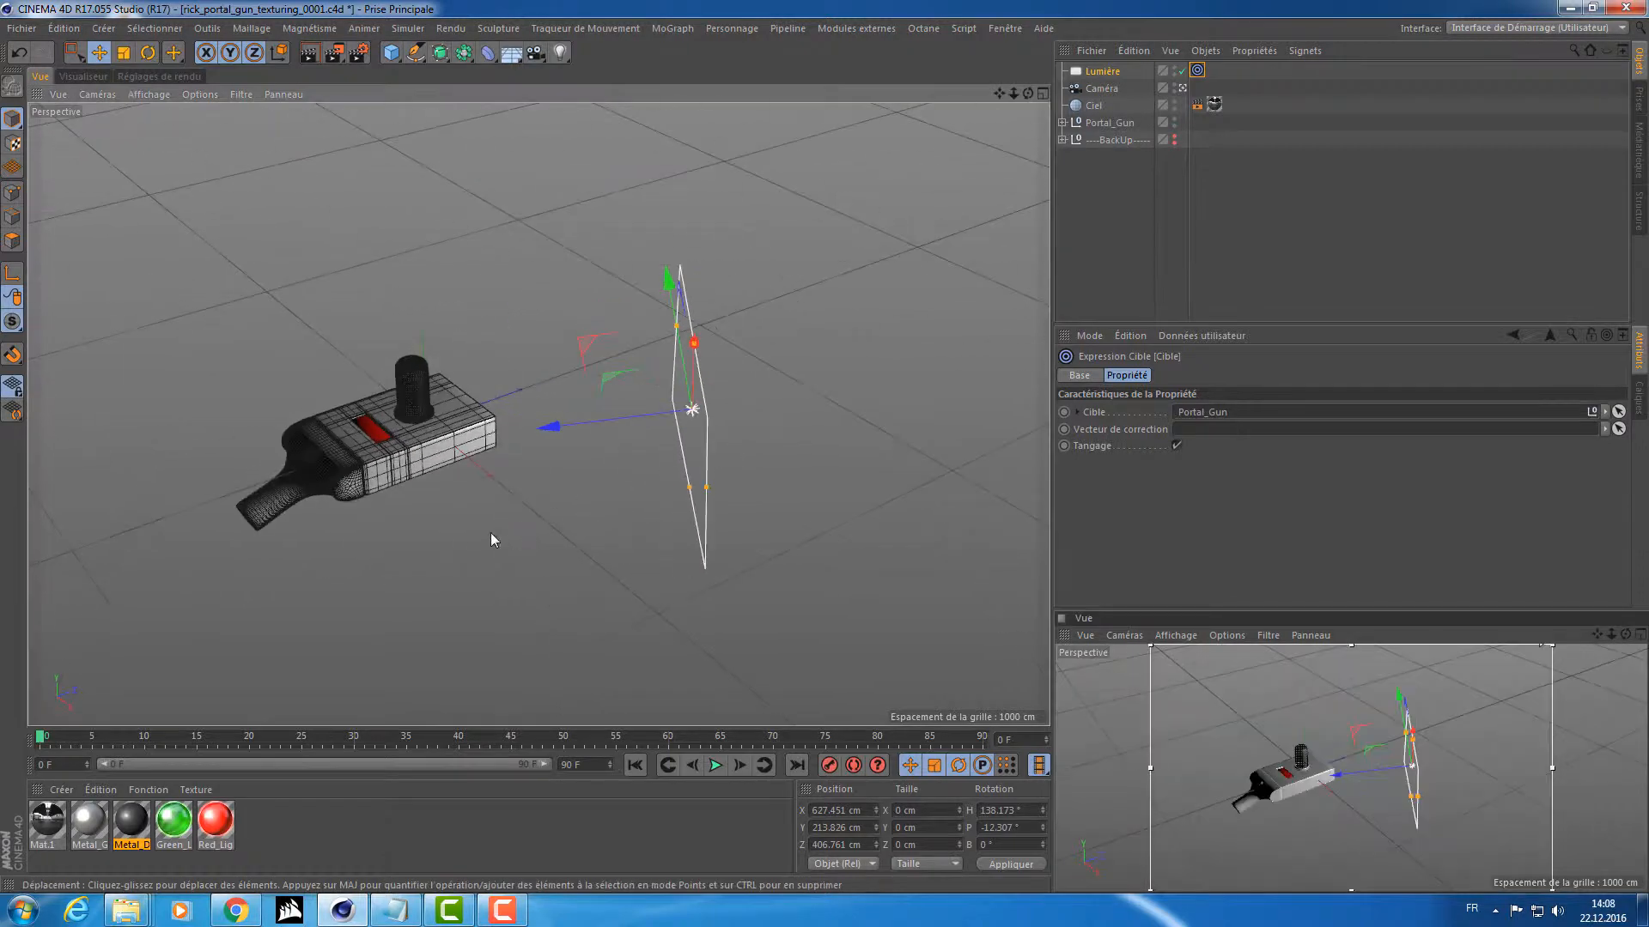
alt+middle_drag(431, 527, 522, 482)
alt+right_drag(611, 450, 804, 429)
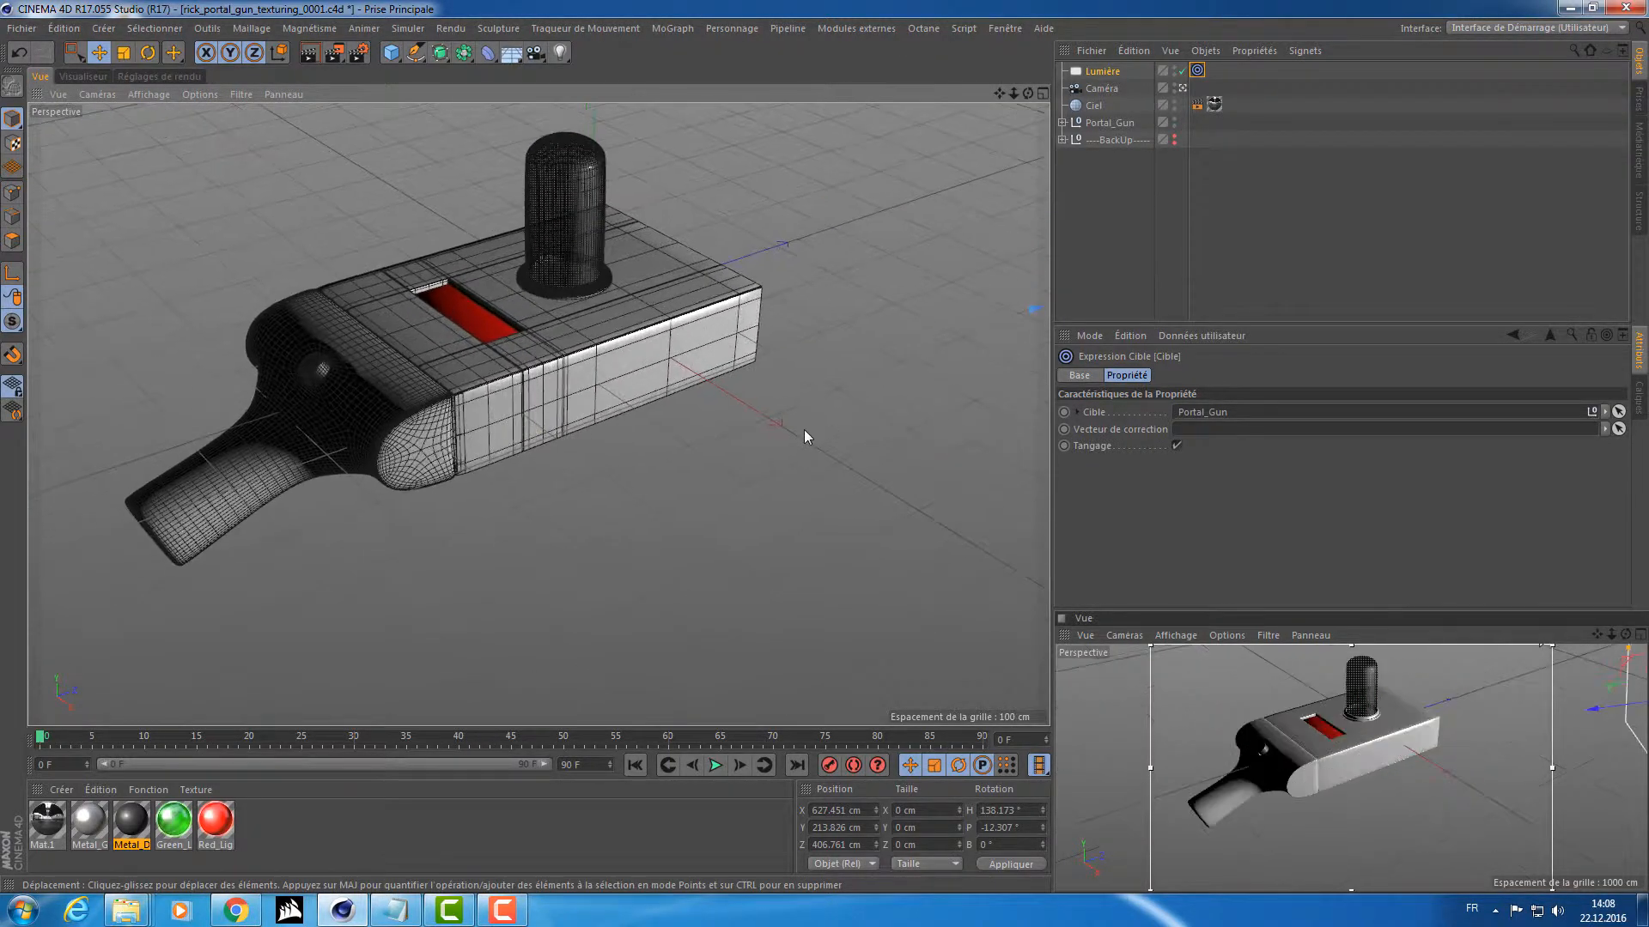
key(ctrl+r)
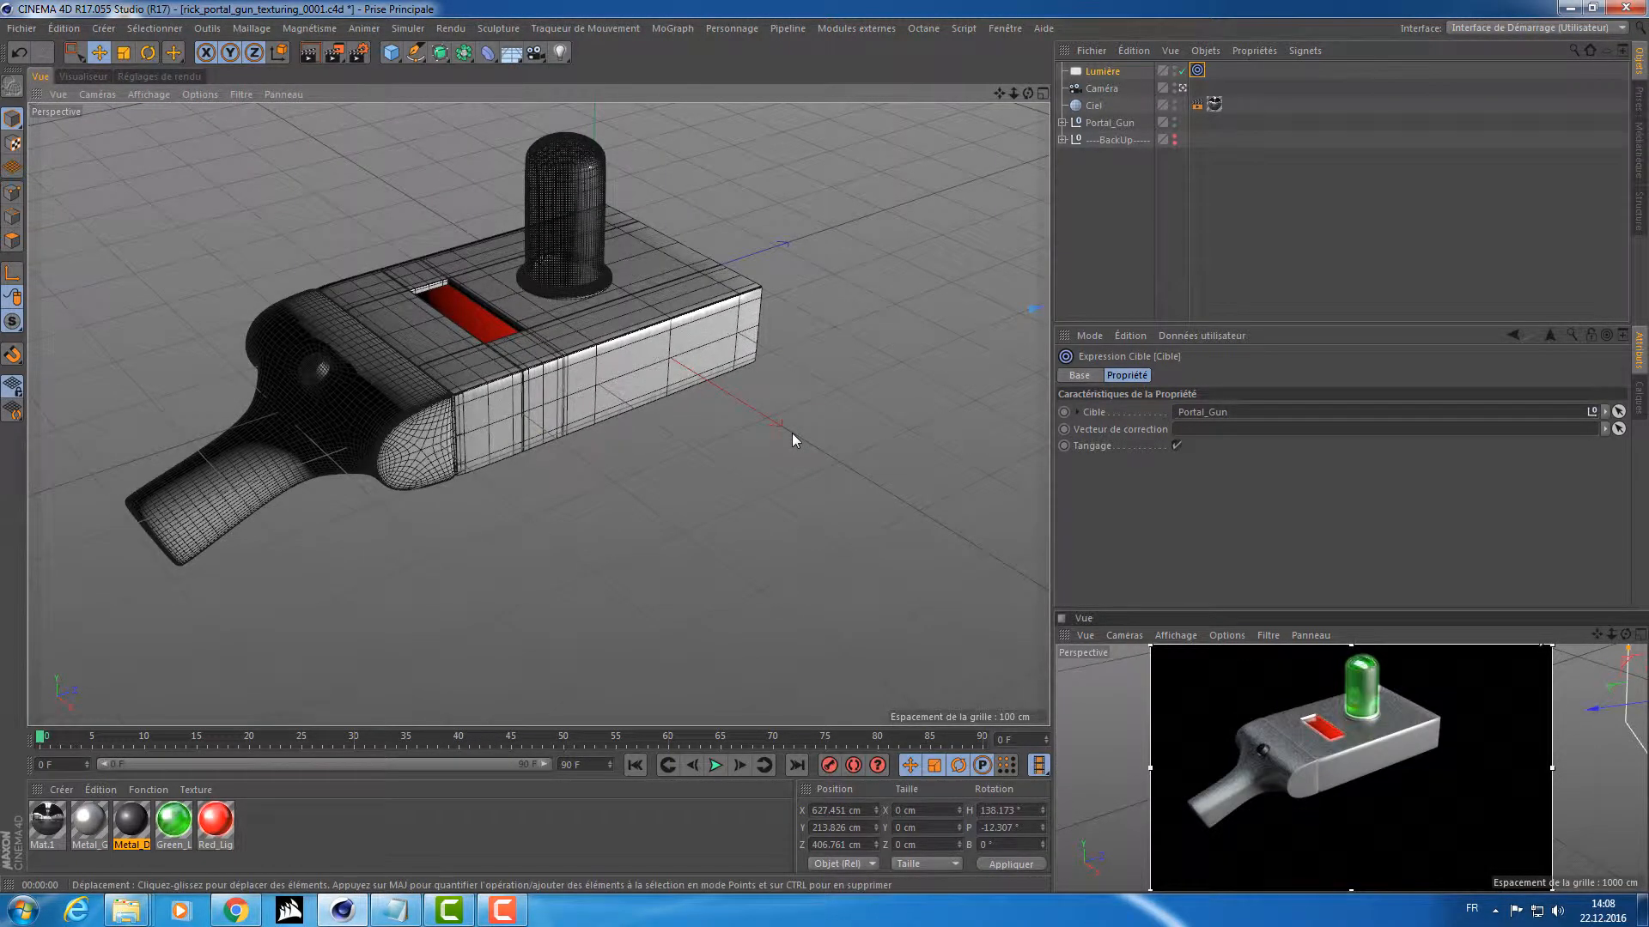
alt+drag(673, 357, 421, 490)
alt+middle_drag(740, 445, 261, 486)
alt+middle_drag(524, 461, 235, 577)
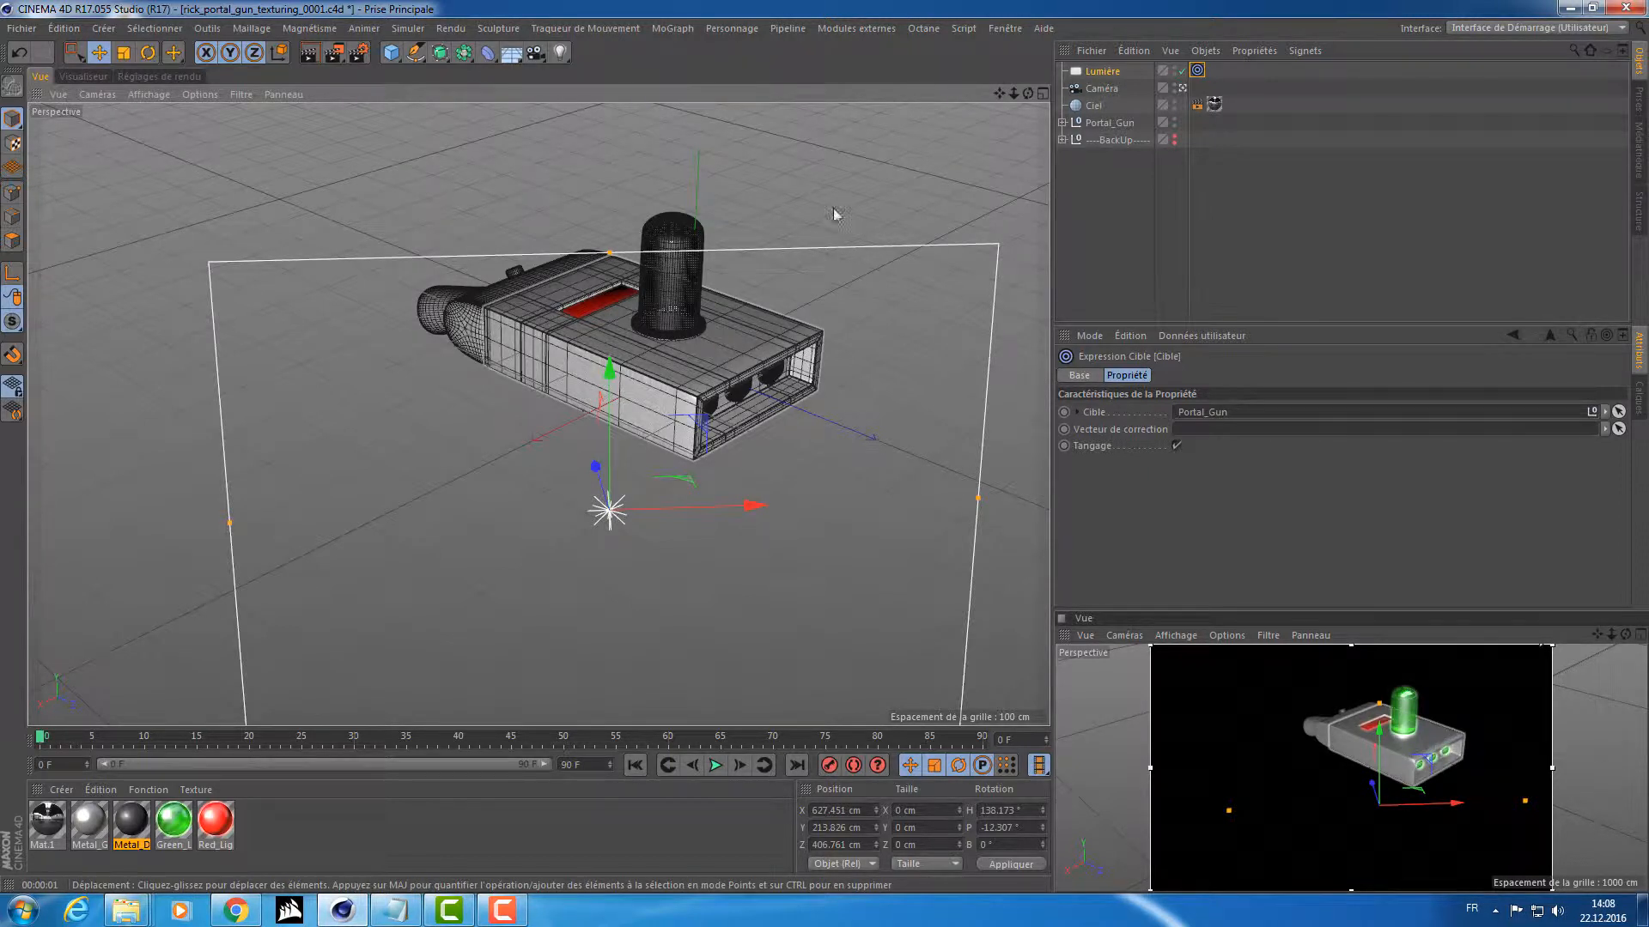
Set the area light's shadows to Masques d'Ombres (ombres douces).
click(1096, 72)
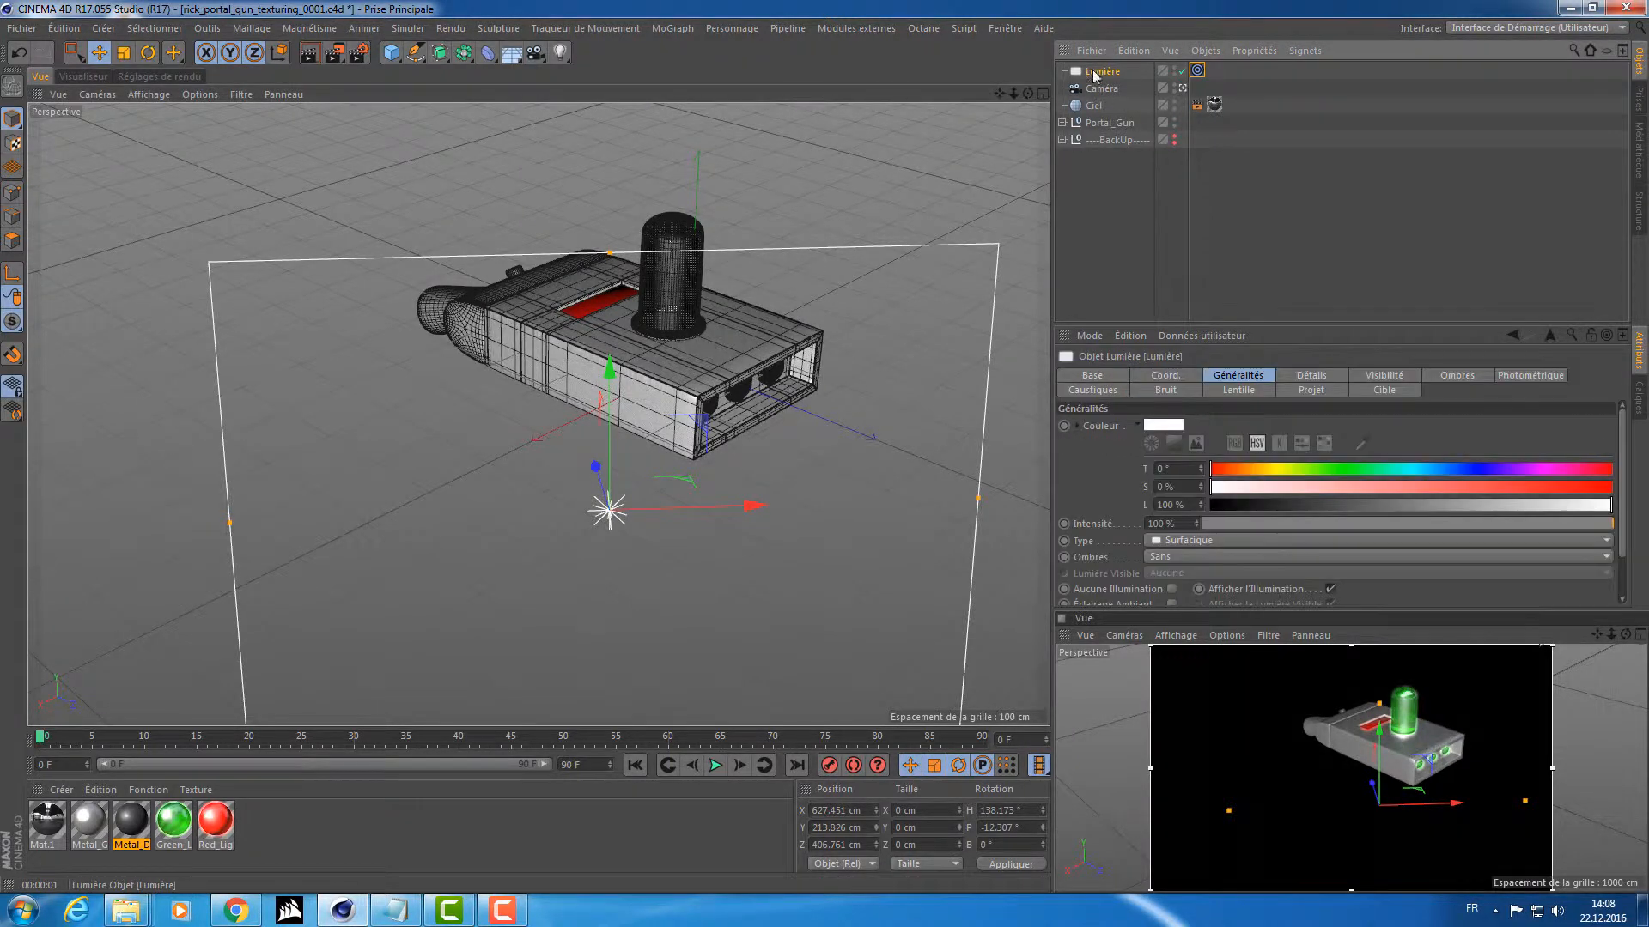
click(1187, 557)
click(1207, 599)
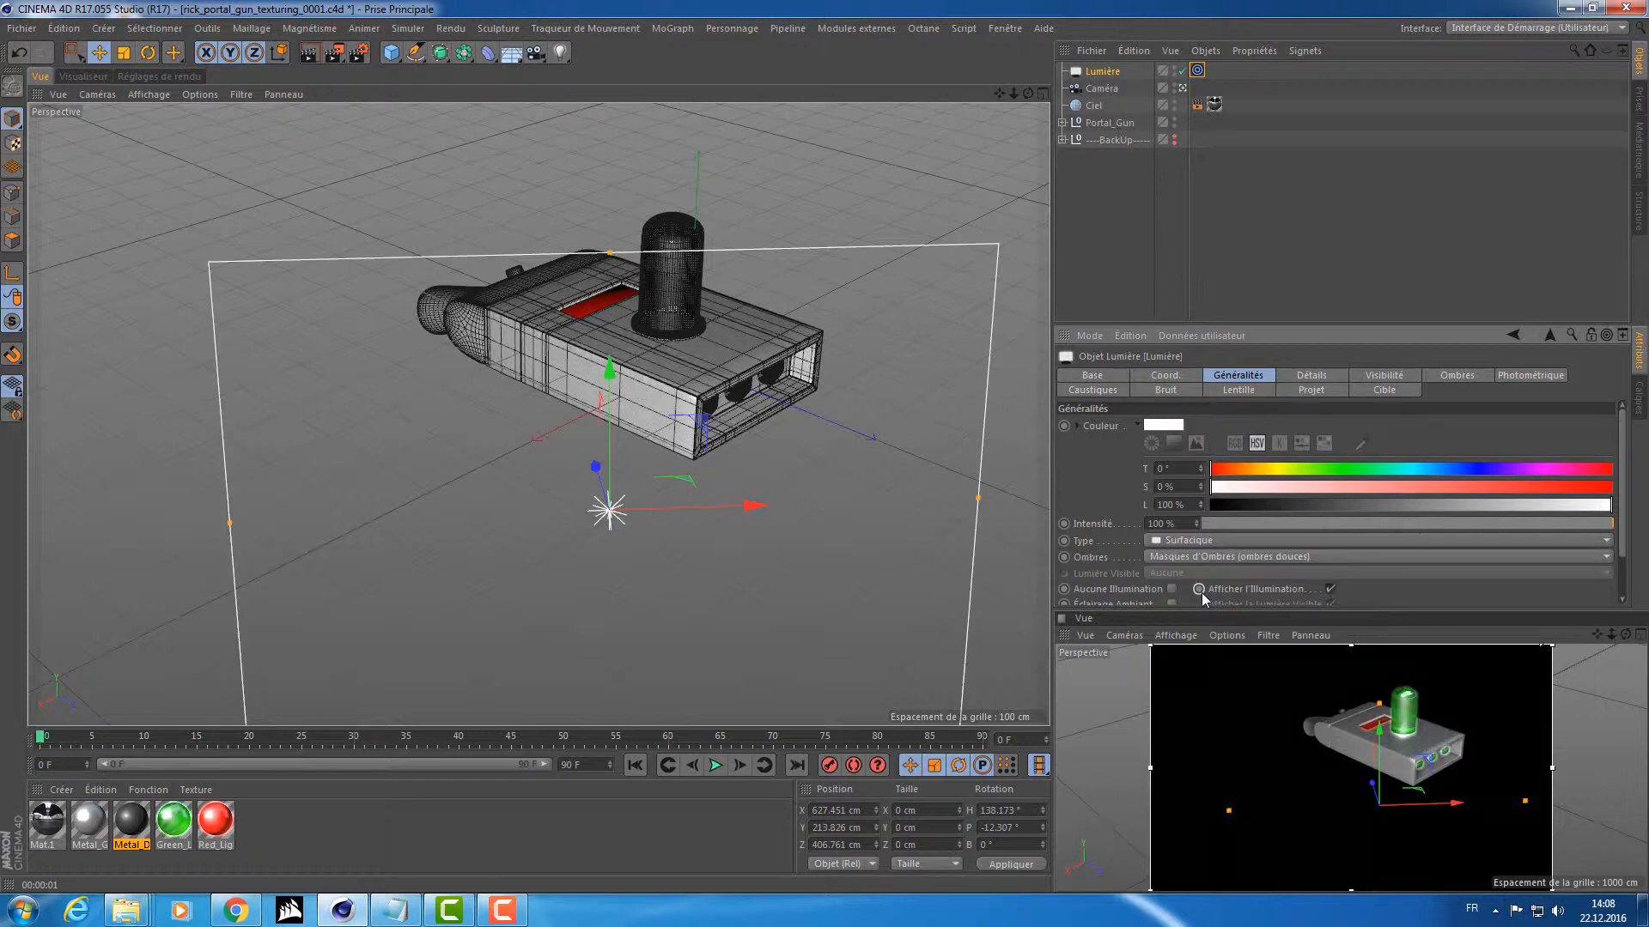
Examine the soft shadows and lighting on the gun's open front, green bulbs and dome in the live render.
alt+drag(938, 411, 747, 376)
alt+middle_drag(747, 365, 94, 257)
alt+right_drag(352, 375, 1234, 180)
click(1102, 119)
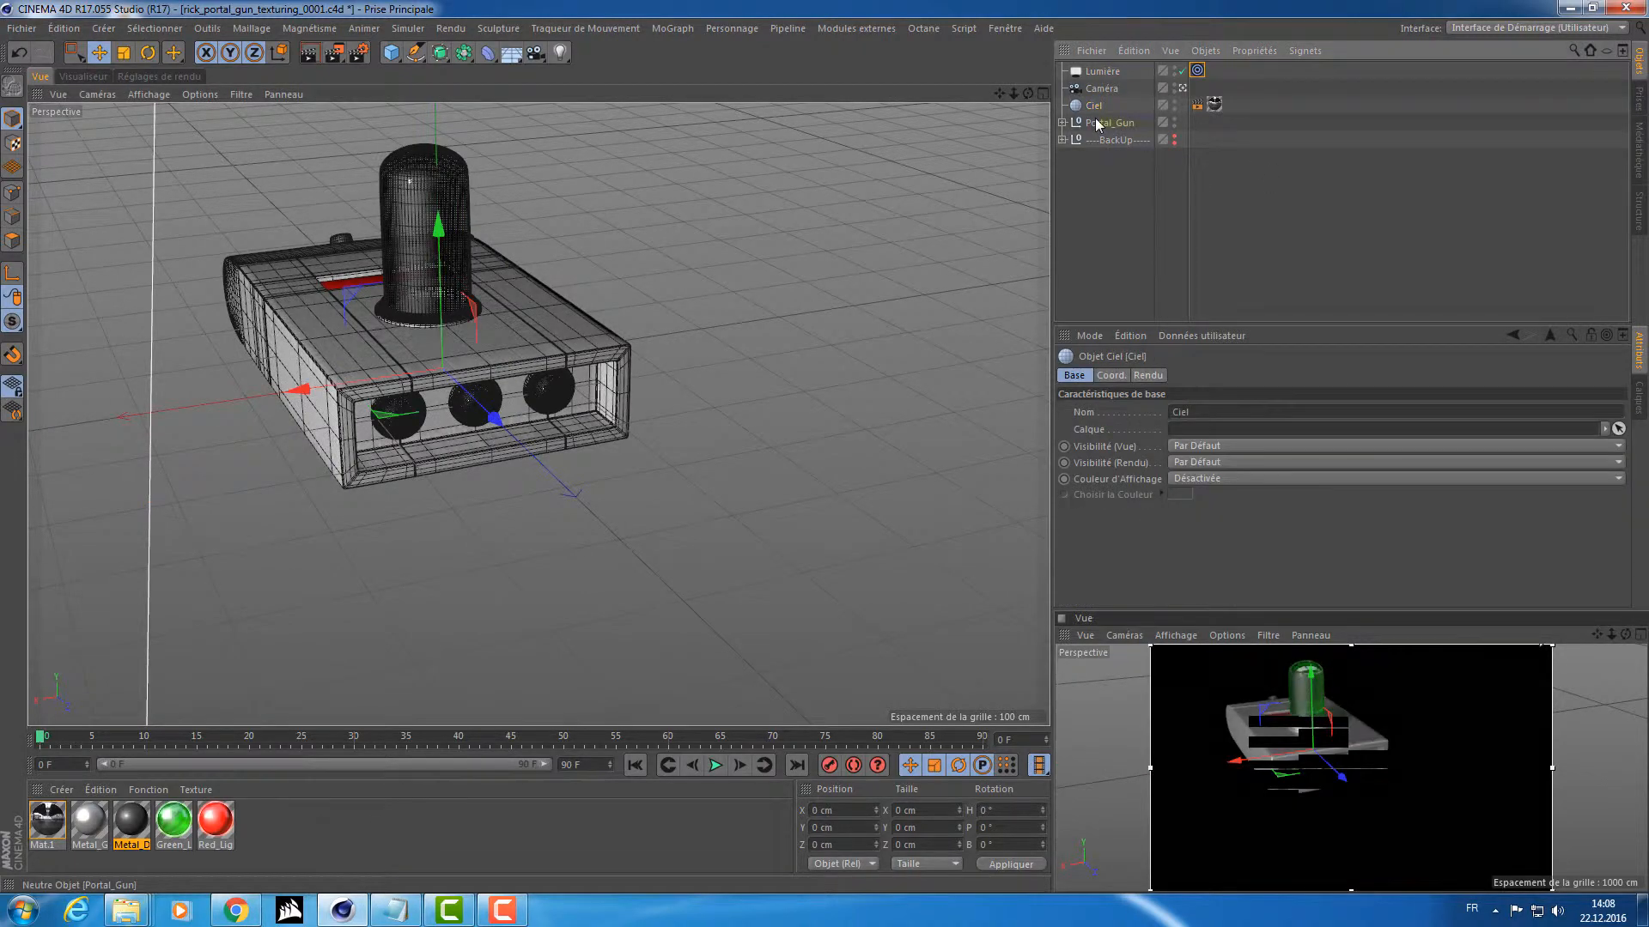
scroll(604, 281, up, 5)
alt+drag(474, 414, 679, 356)
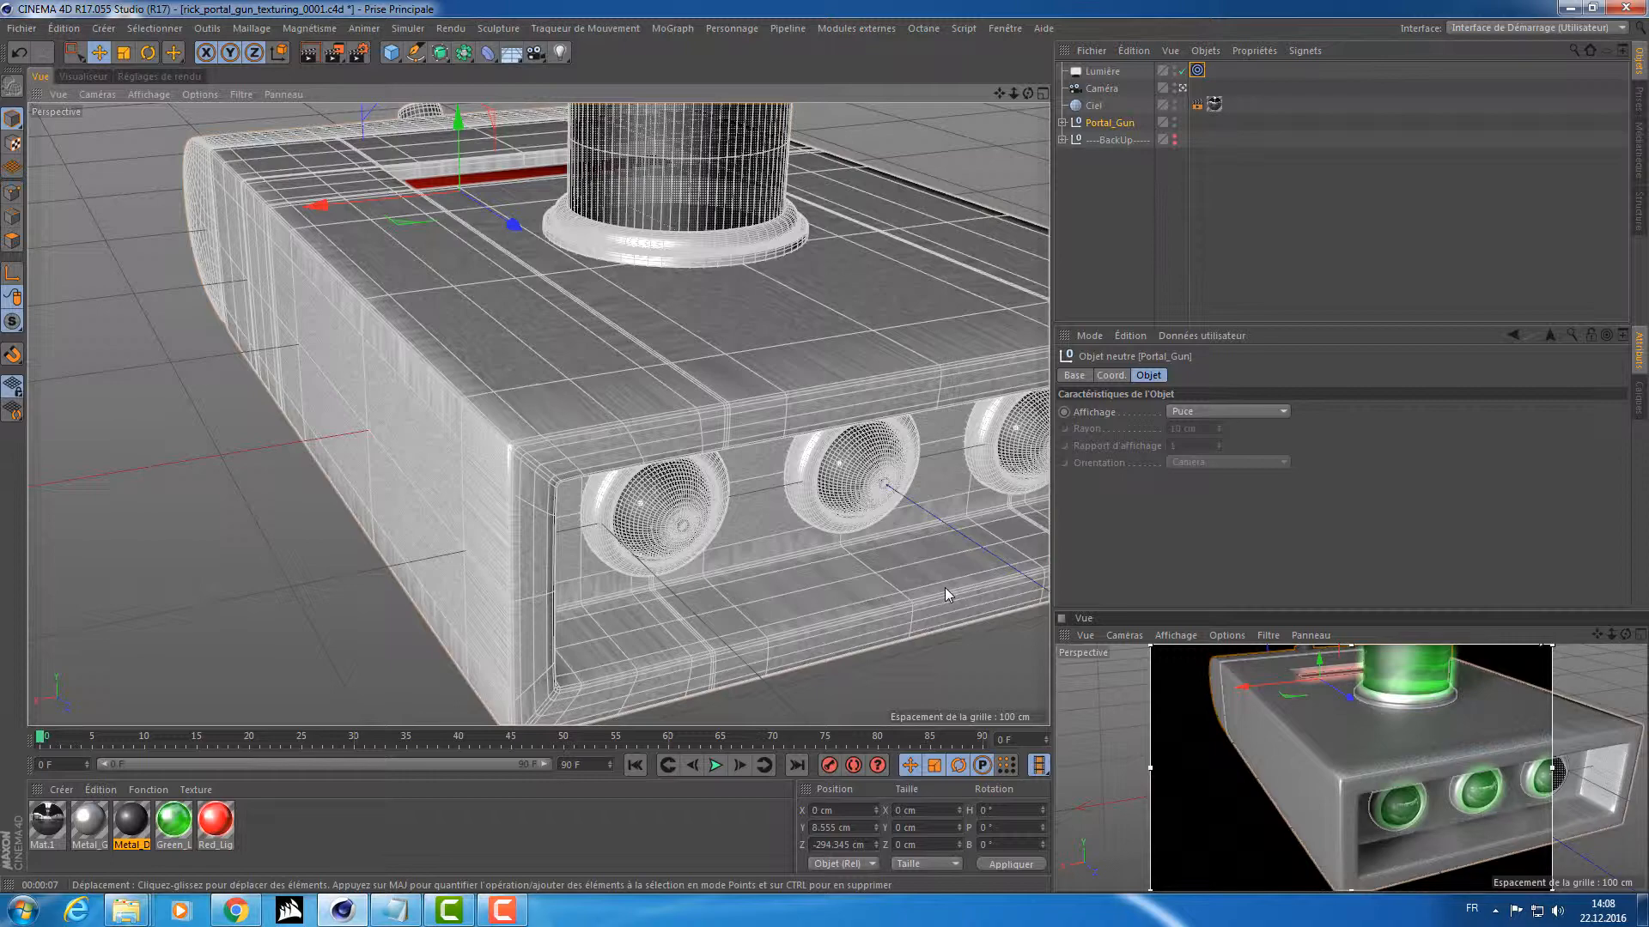
alt+drag(673, 421, 743, 461)
alt+right_drag(743, 460, 606, 546)
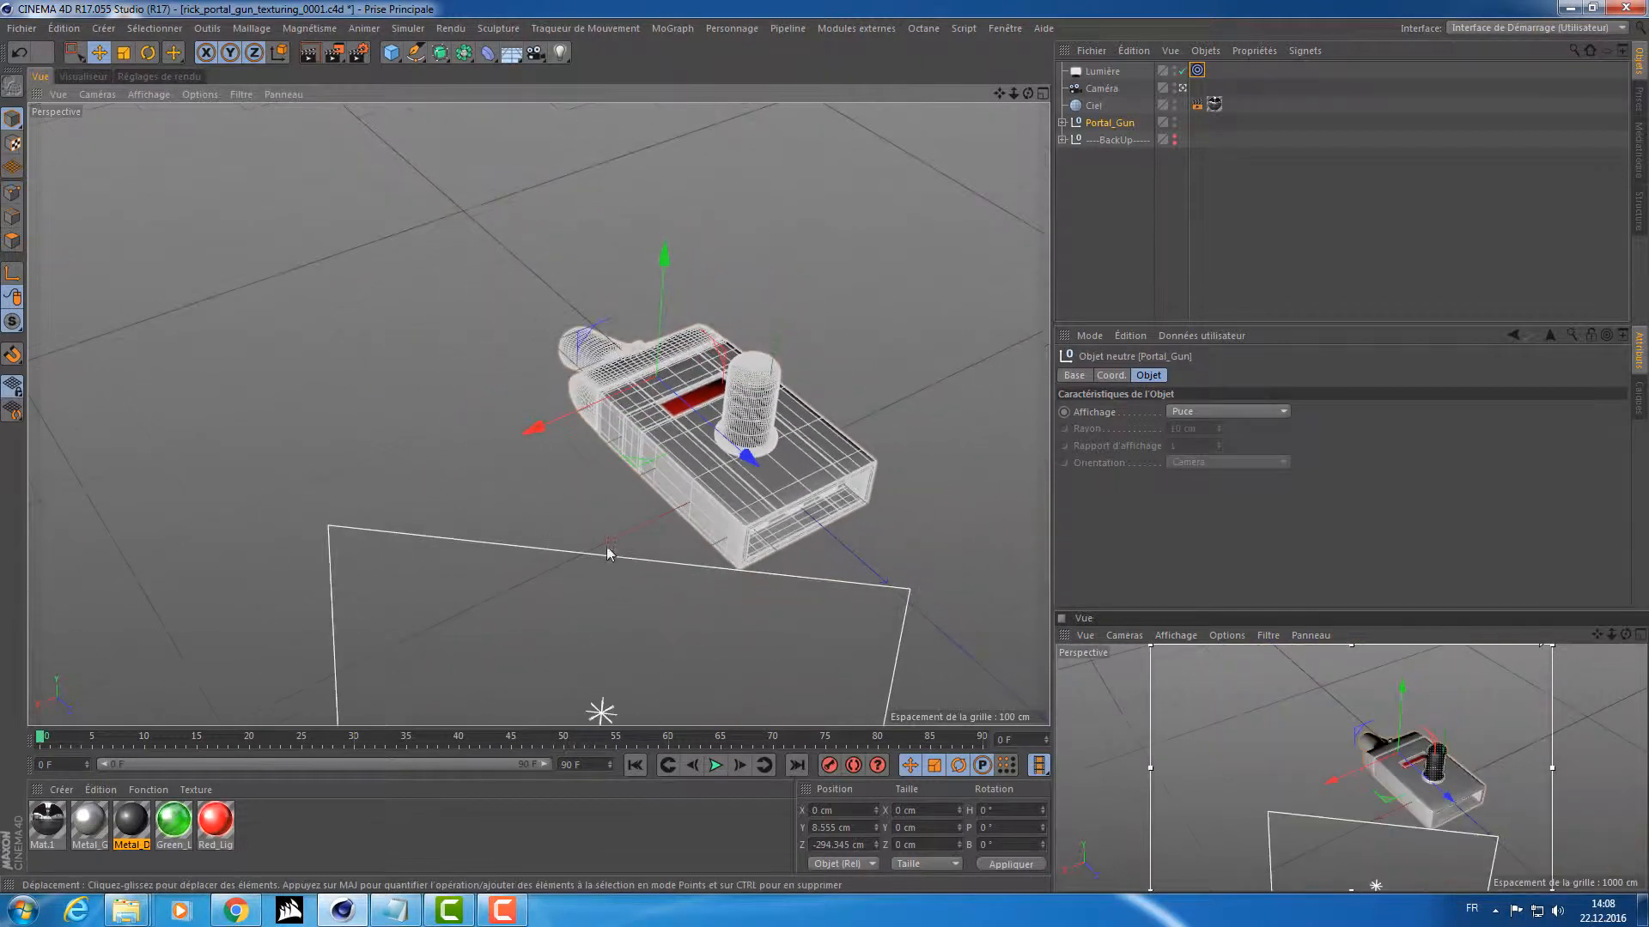
alt+middle_drag(606, 546, 546, 353)
alt+drag(546, 353, 799, 361)
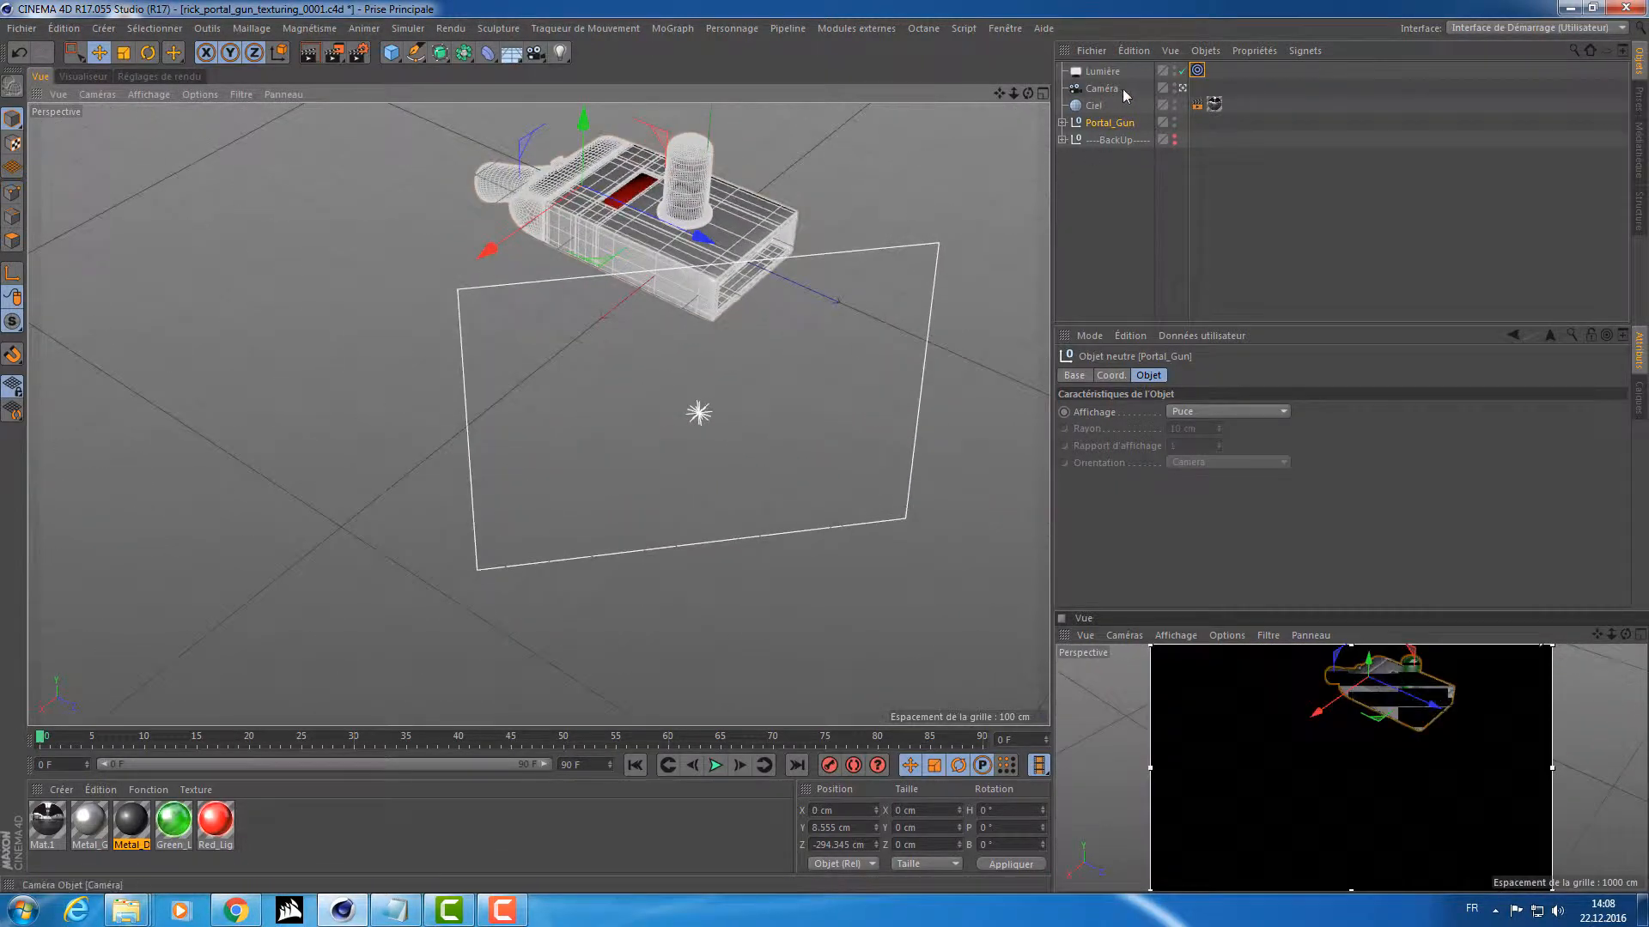
Duplicate the Lumière area light with its target property and switch the axes to world coordinates.
click(1103, 72)
alt+drag(730, 283, 939, 258)
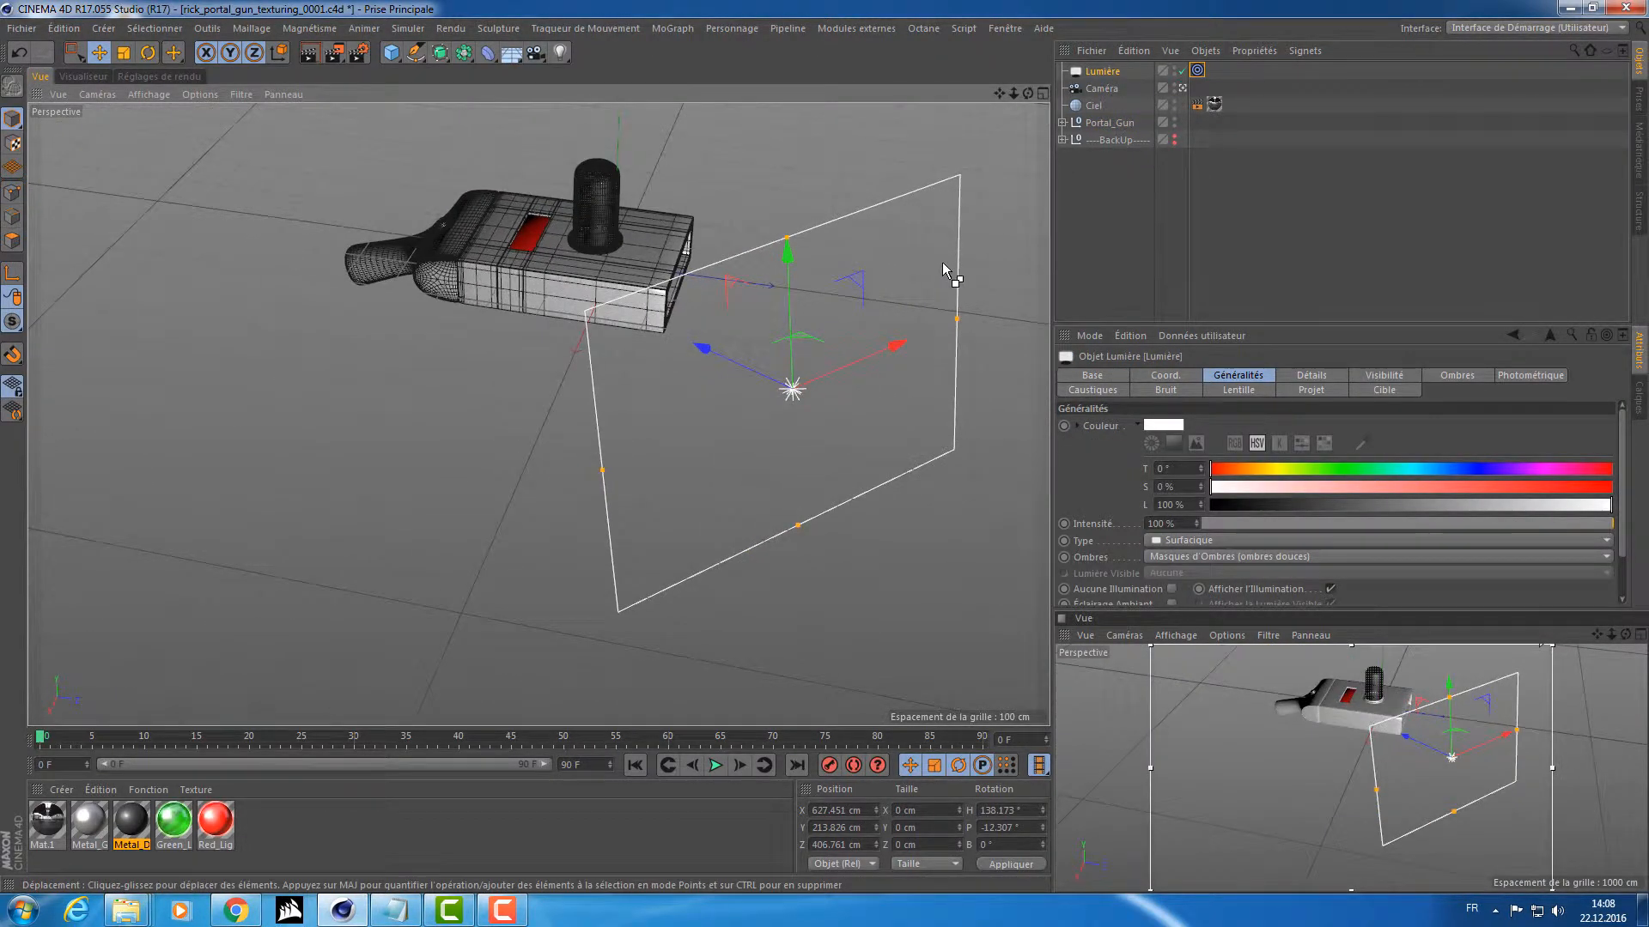
key(ctrl+c)
key(ctrl+v)
key(w)
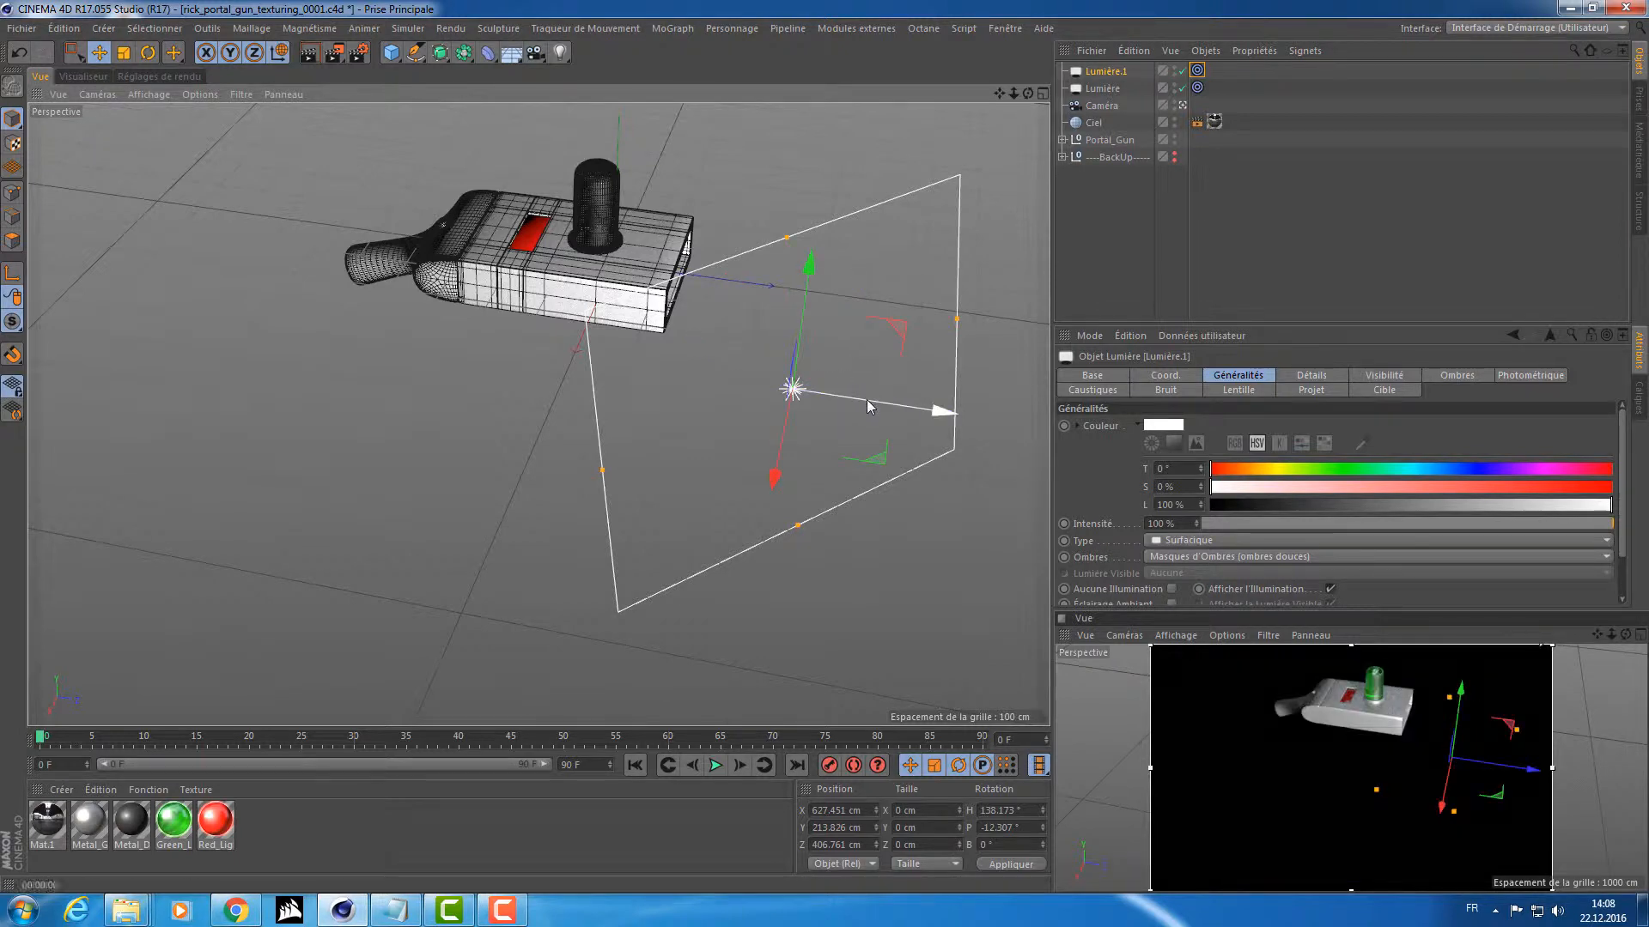
Move the duplicated area light along Z to about -833 cm, on the opposite side of the gun.
key(w)
alt+drag(827, 431, 755, 497)
drag(920, 394, 76, 386)
alt+drag(338, 354, 275, 296)
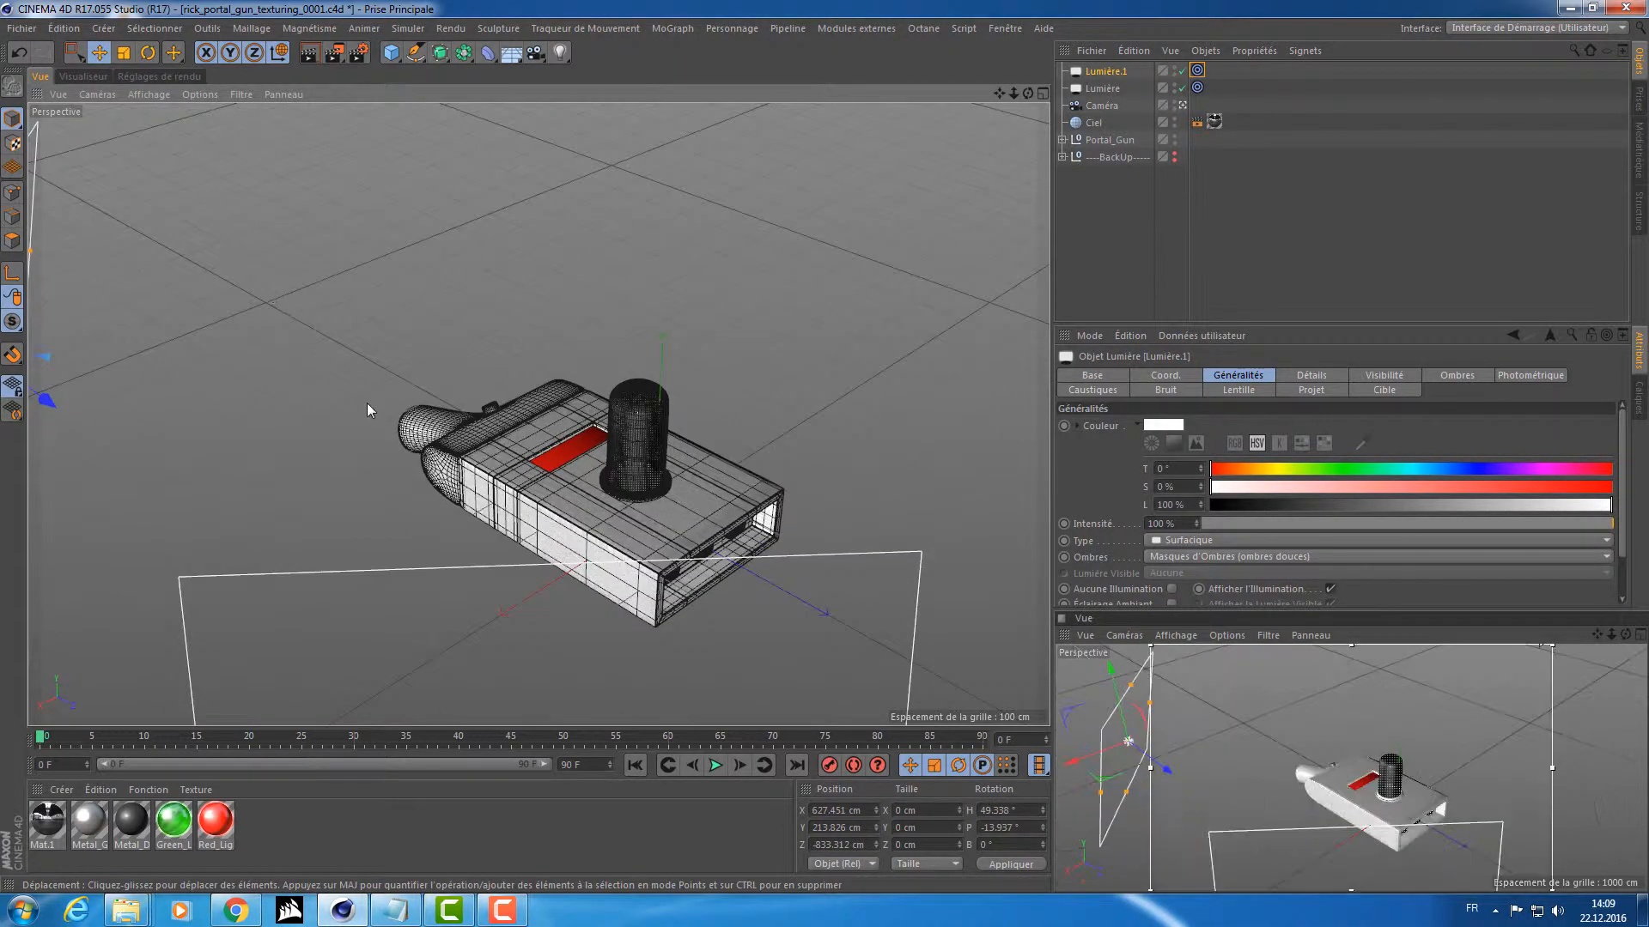
Examine the gun's front, side and dome in the live render under the two area lights.
alt+middle_drag(367, 404, 389, 251)
alt+right_drag(389, 251, 617, 241)
alt+middle_drag(616, 241, 264, 336)
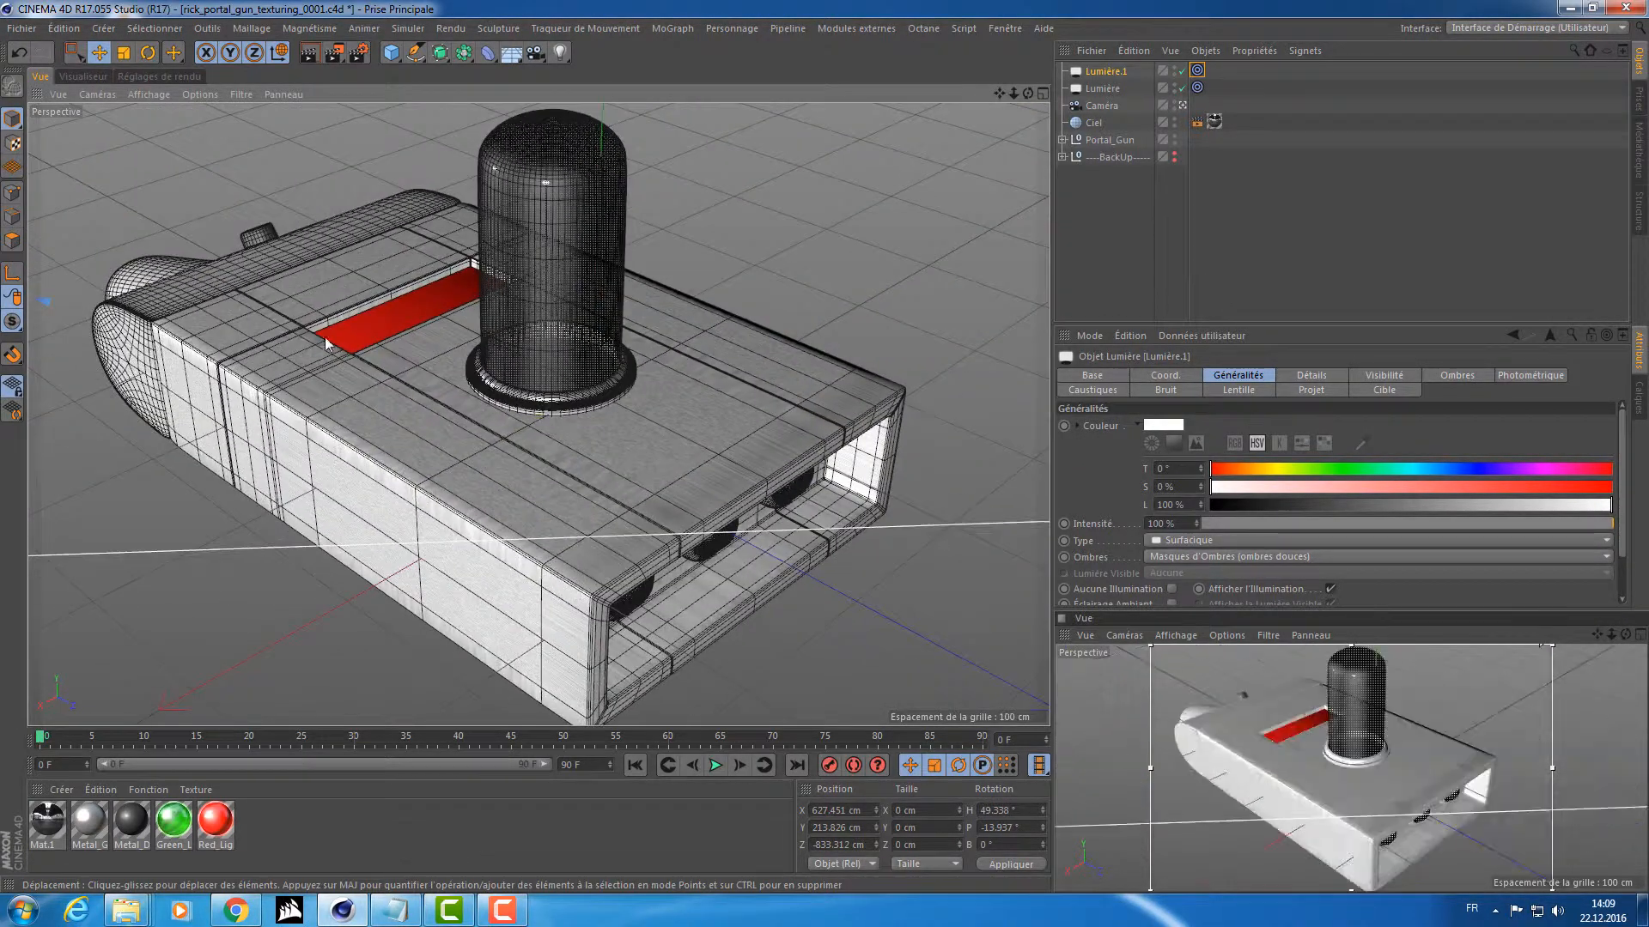
alt+drag(325, 337, 369, 306)
alt+middle_drag(370, 306, 641, 623)
alt+drag(640, 623, 680, 634)
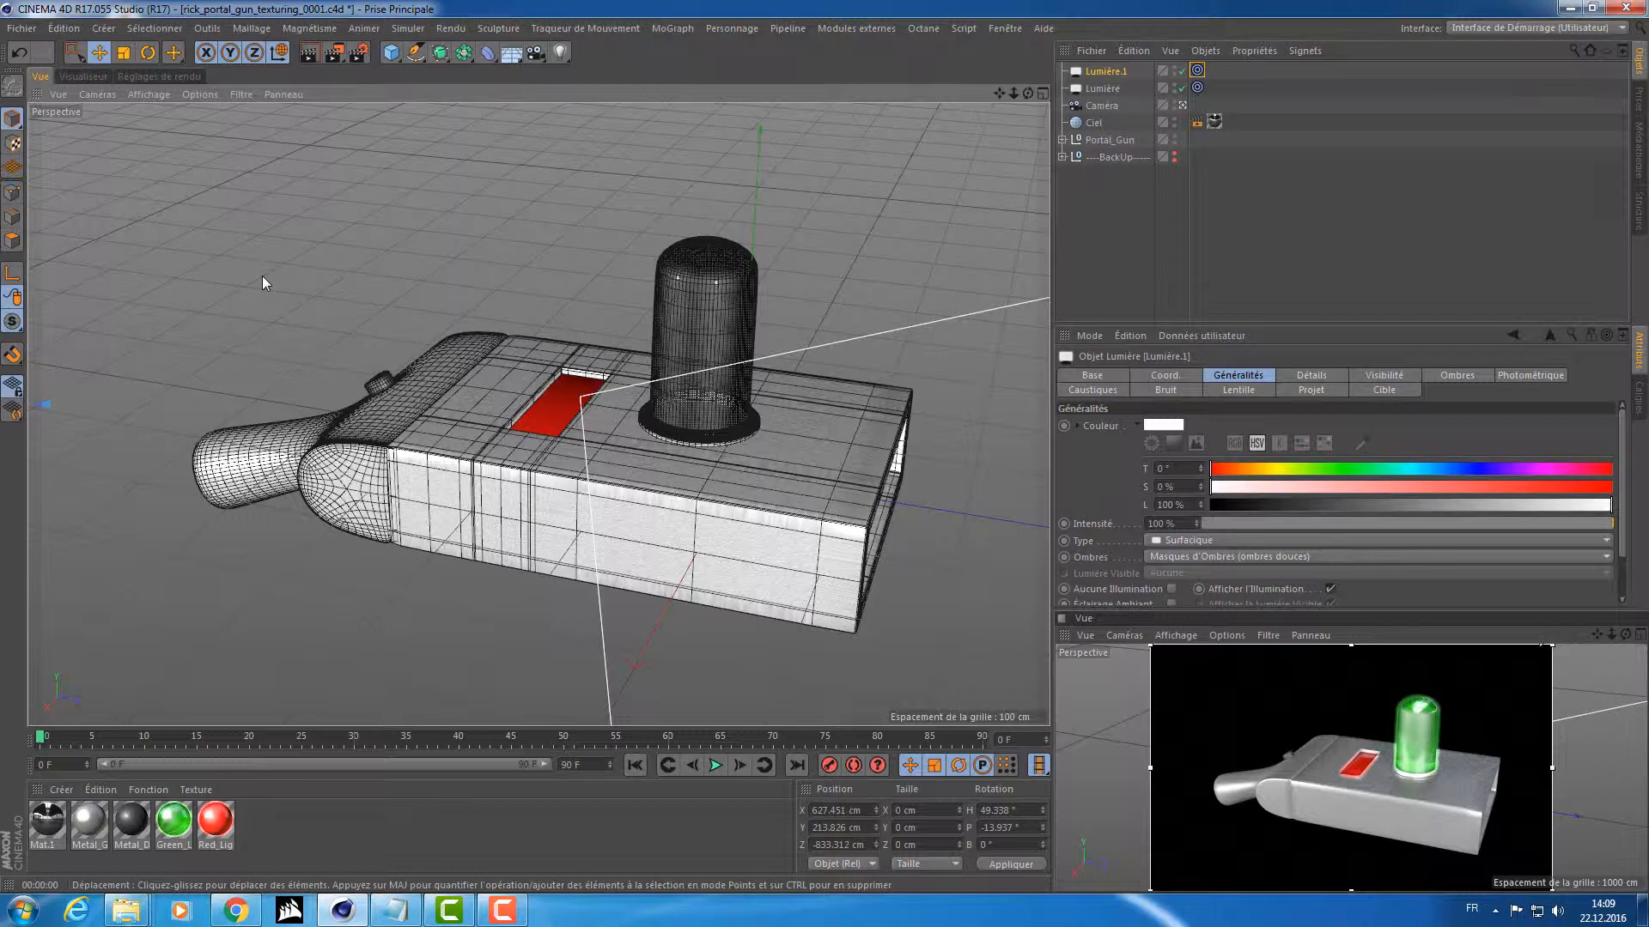
scroll(264, 287, down, 6)
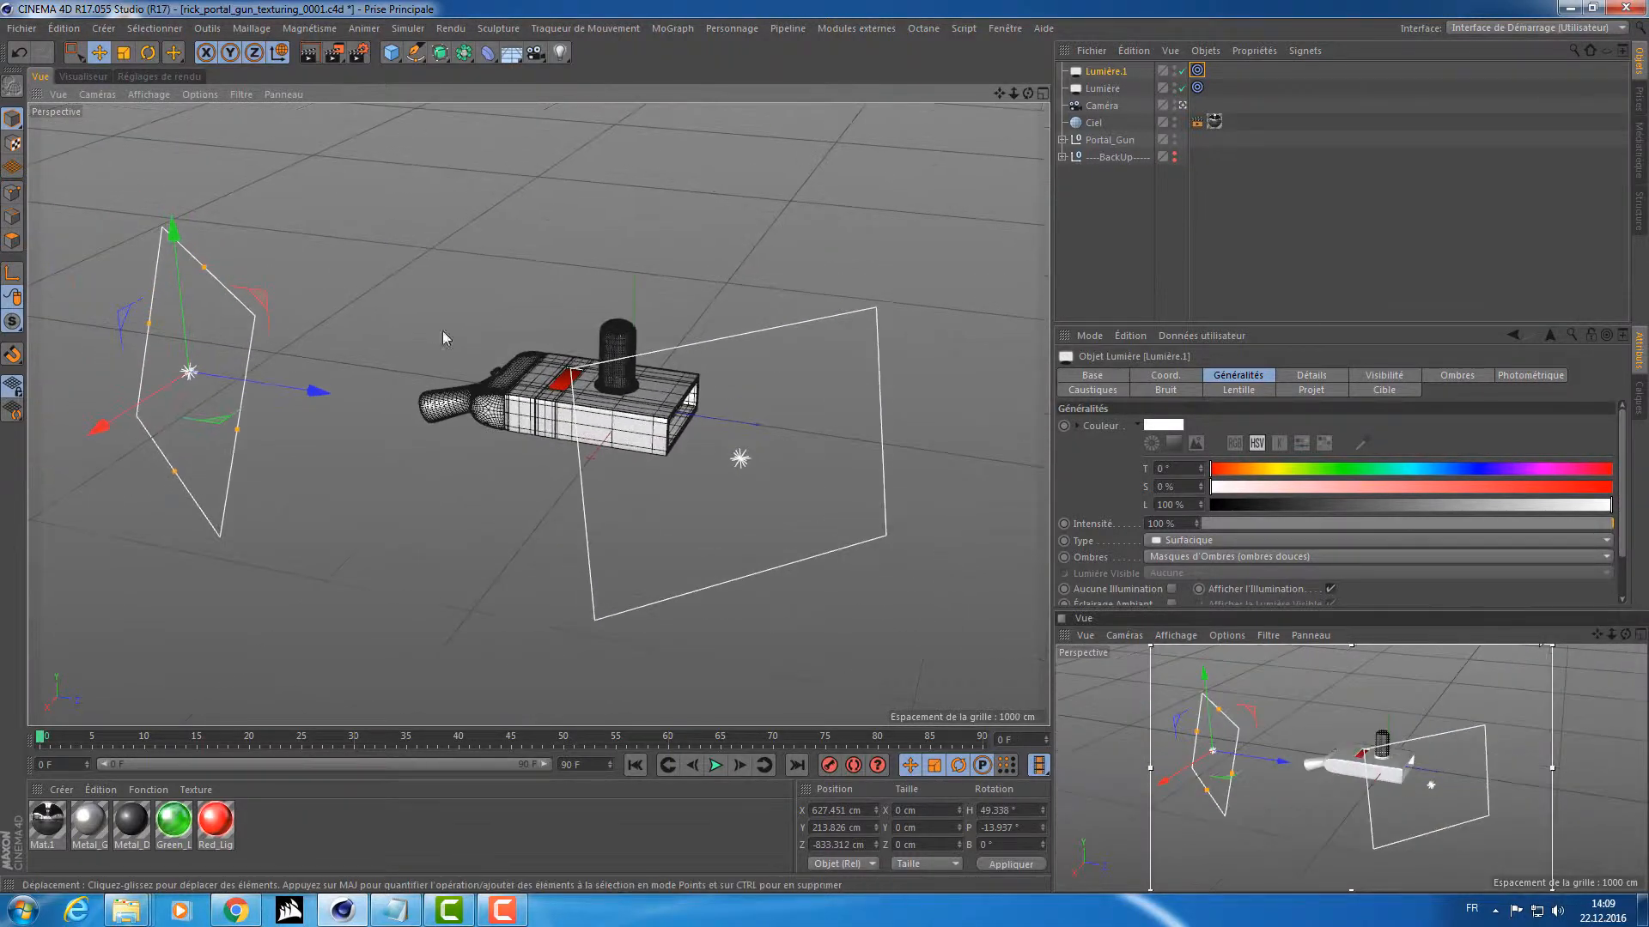
Add a third area light (Lumière Surfacique) and rotate its pitch to 90°.
click(557, 55)
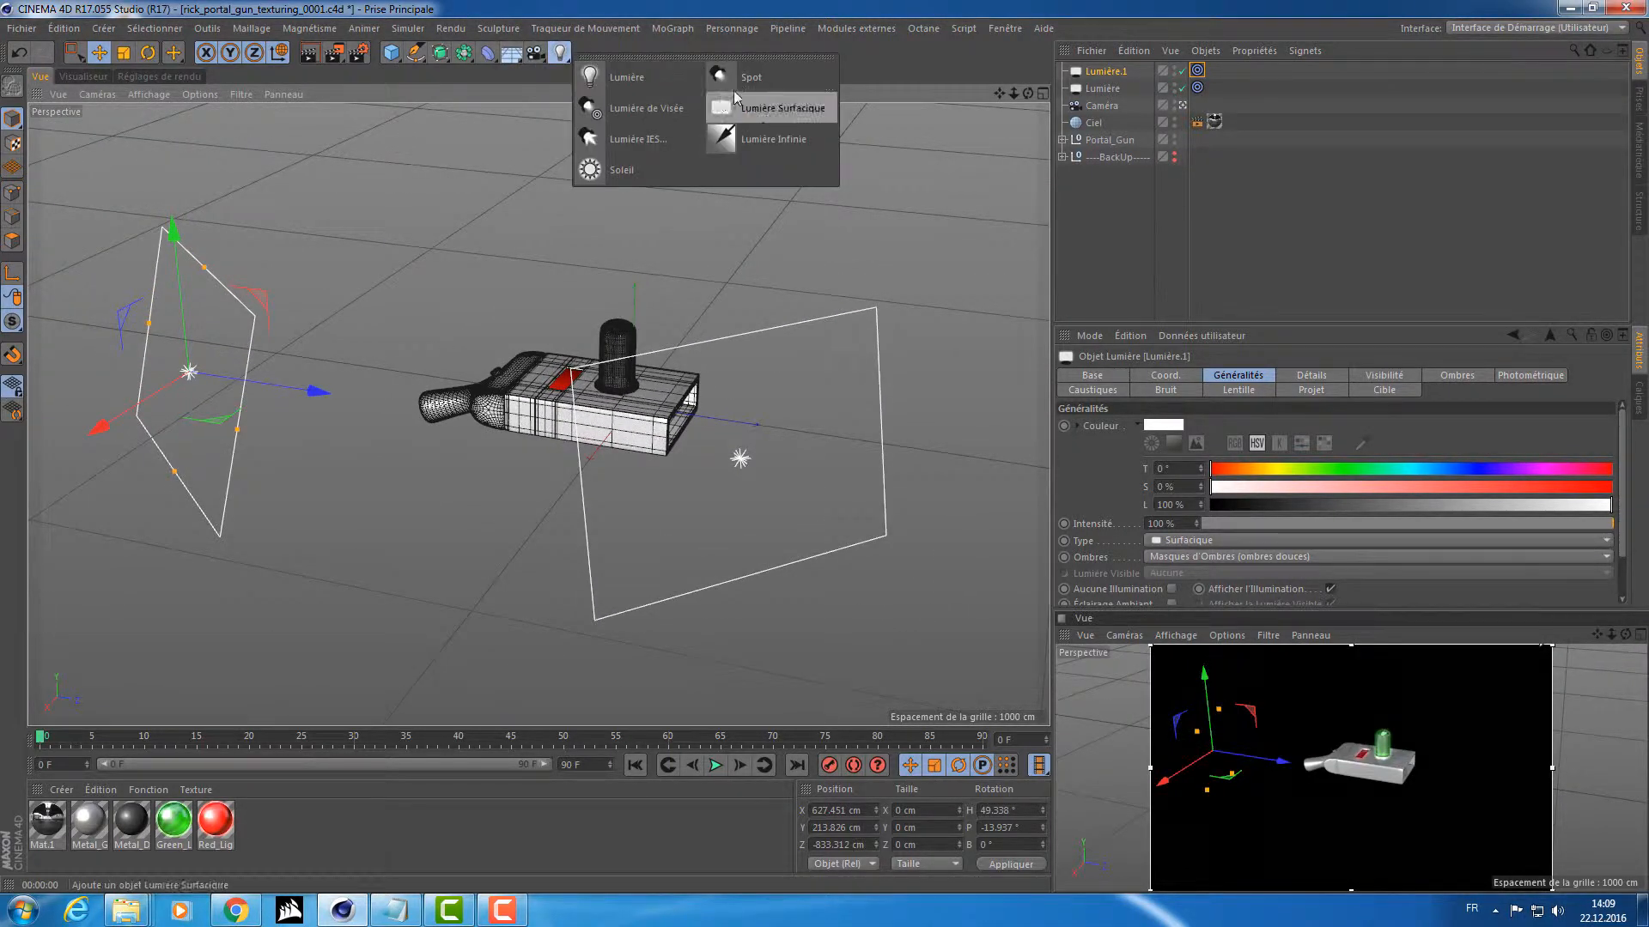
click(756, 119)
key(r)
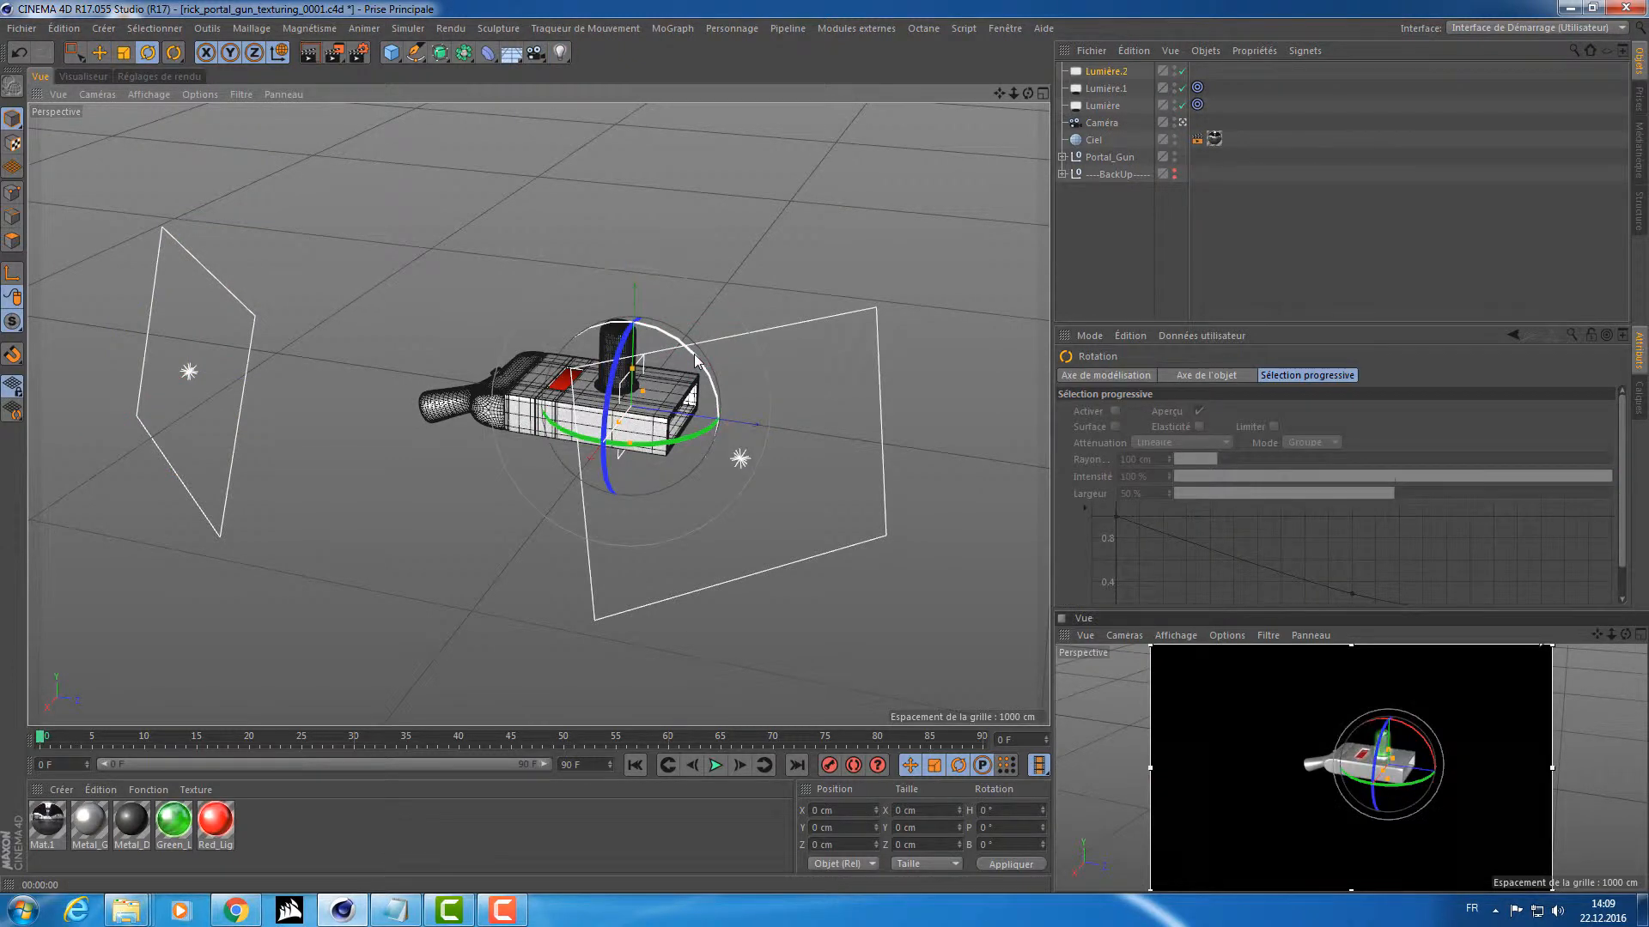
shift+drag(698, 346, 552, 313)
Raise the new area light above the gun to a Y position of about 802 cm.
key(e)
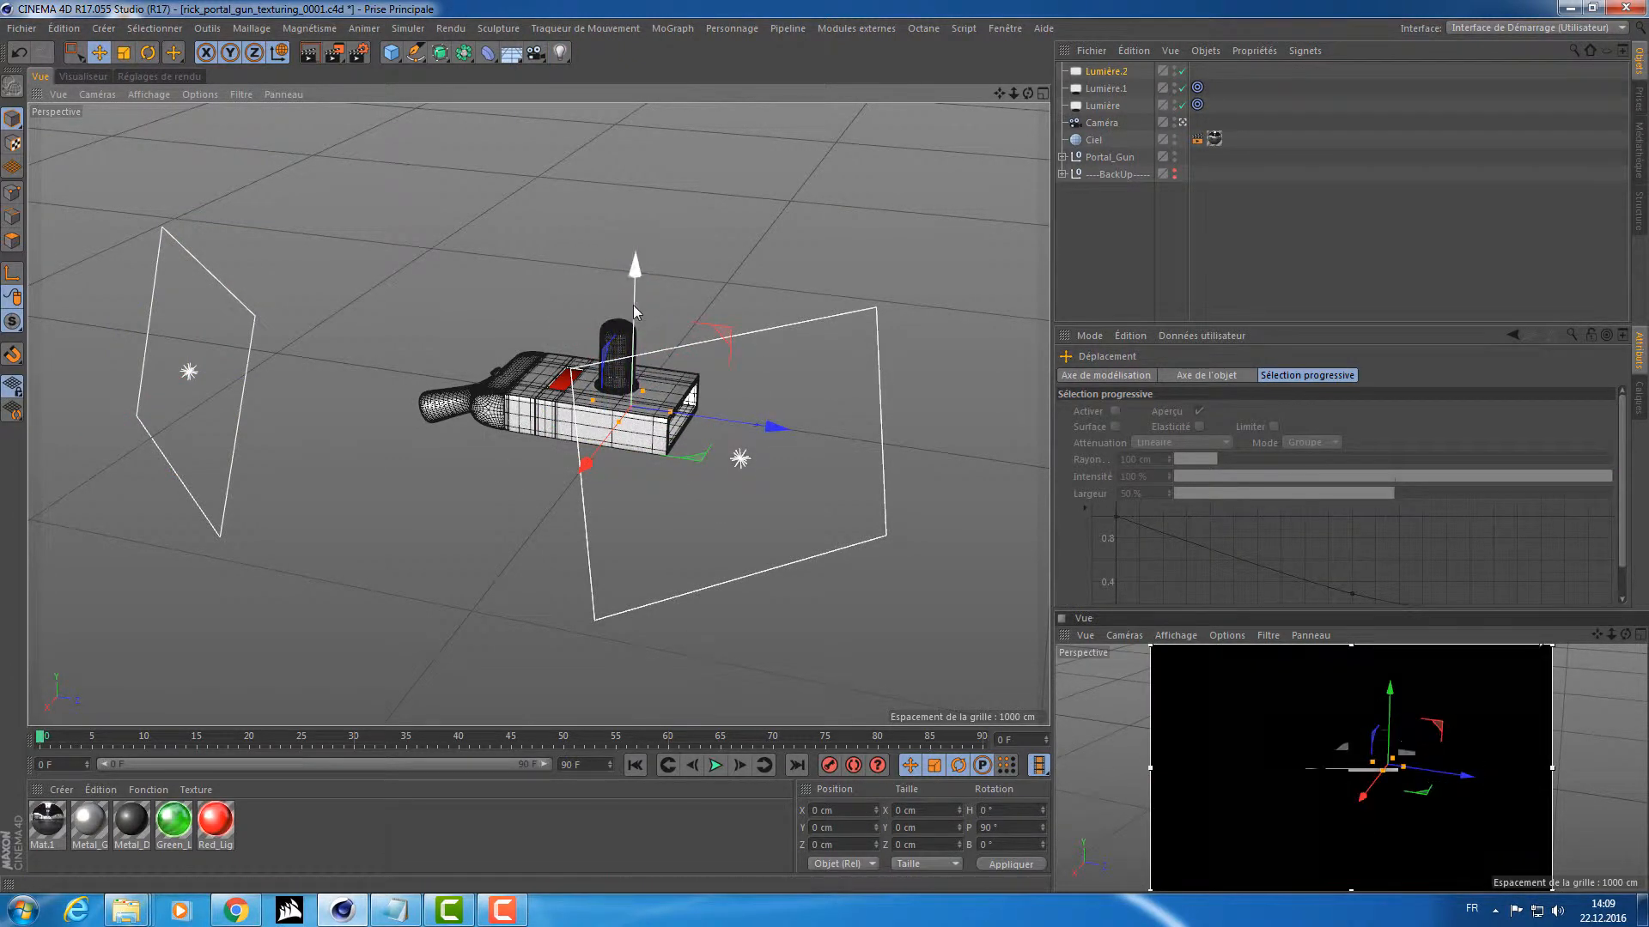
drag(634, 268, 641, 9)
alt+middle_drag(571, 164, 538, 412)
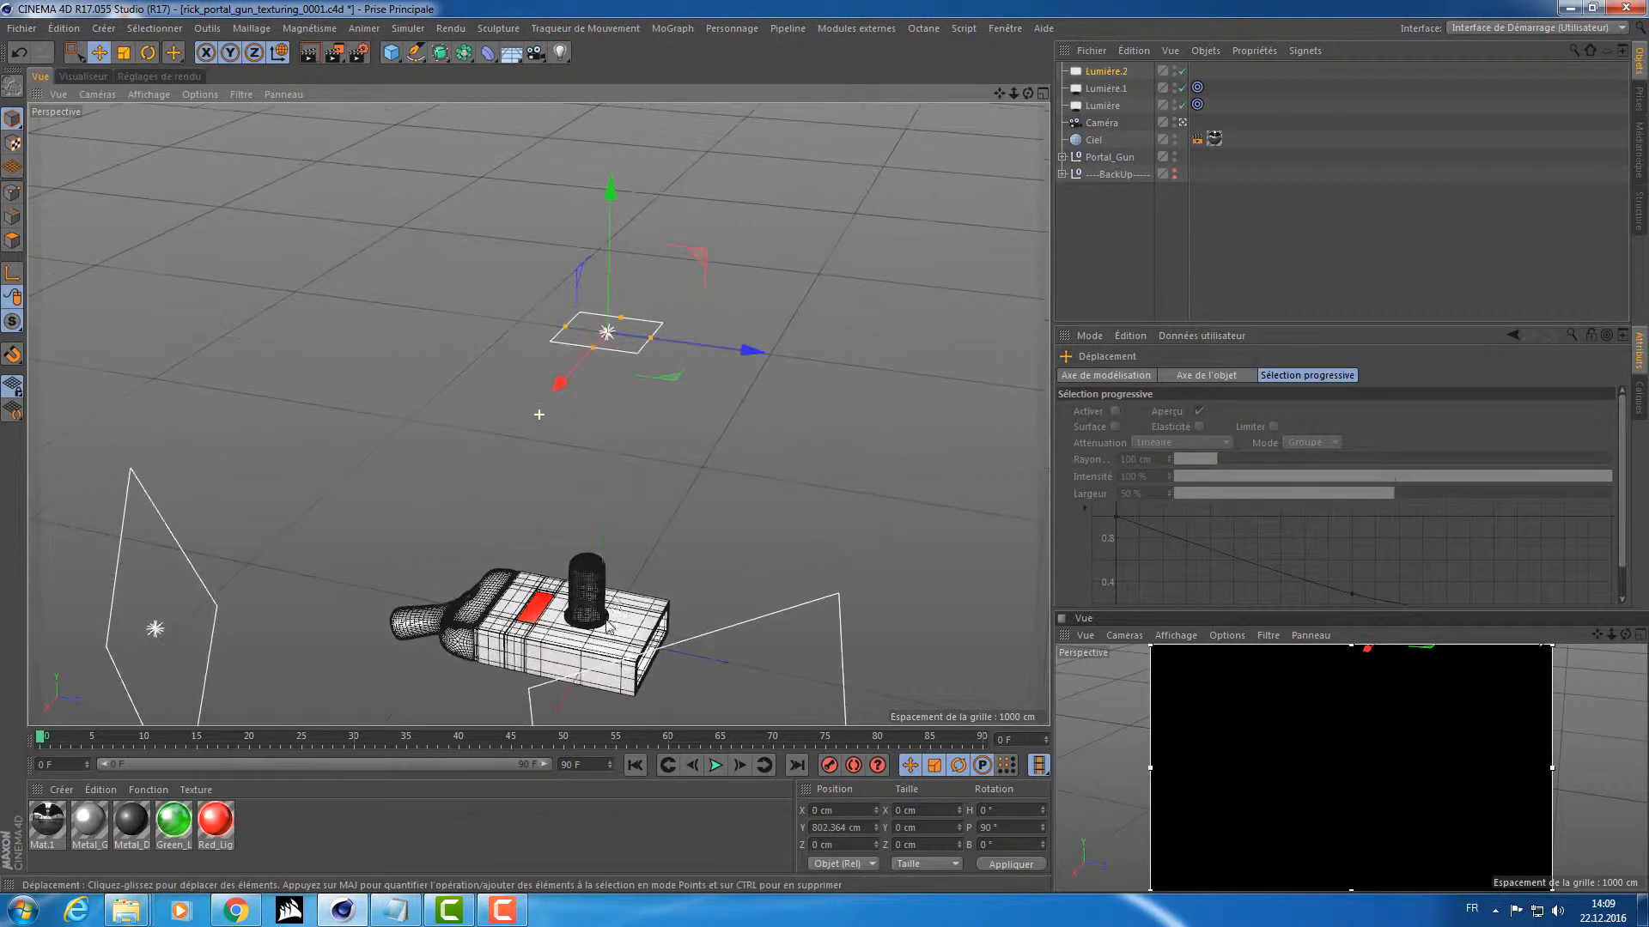
Enlarge the overhead area light beyond the gun's outline and shift it along Z to about -161 cm.
alt+drag(538, 412, 633, 589)
drag(647, 343, 747, 367)
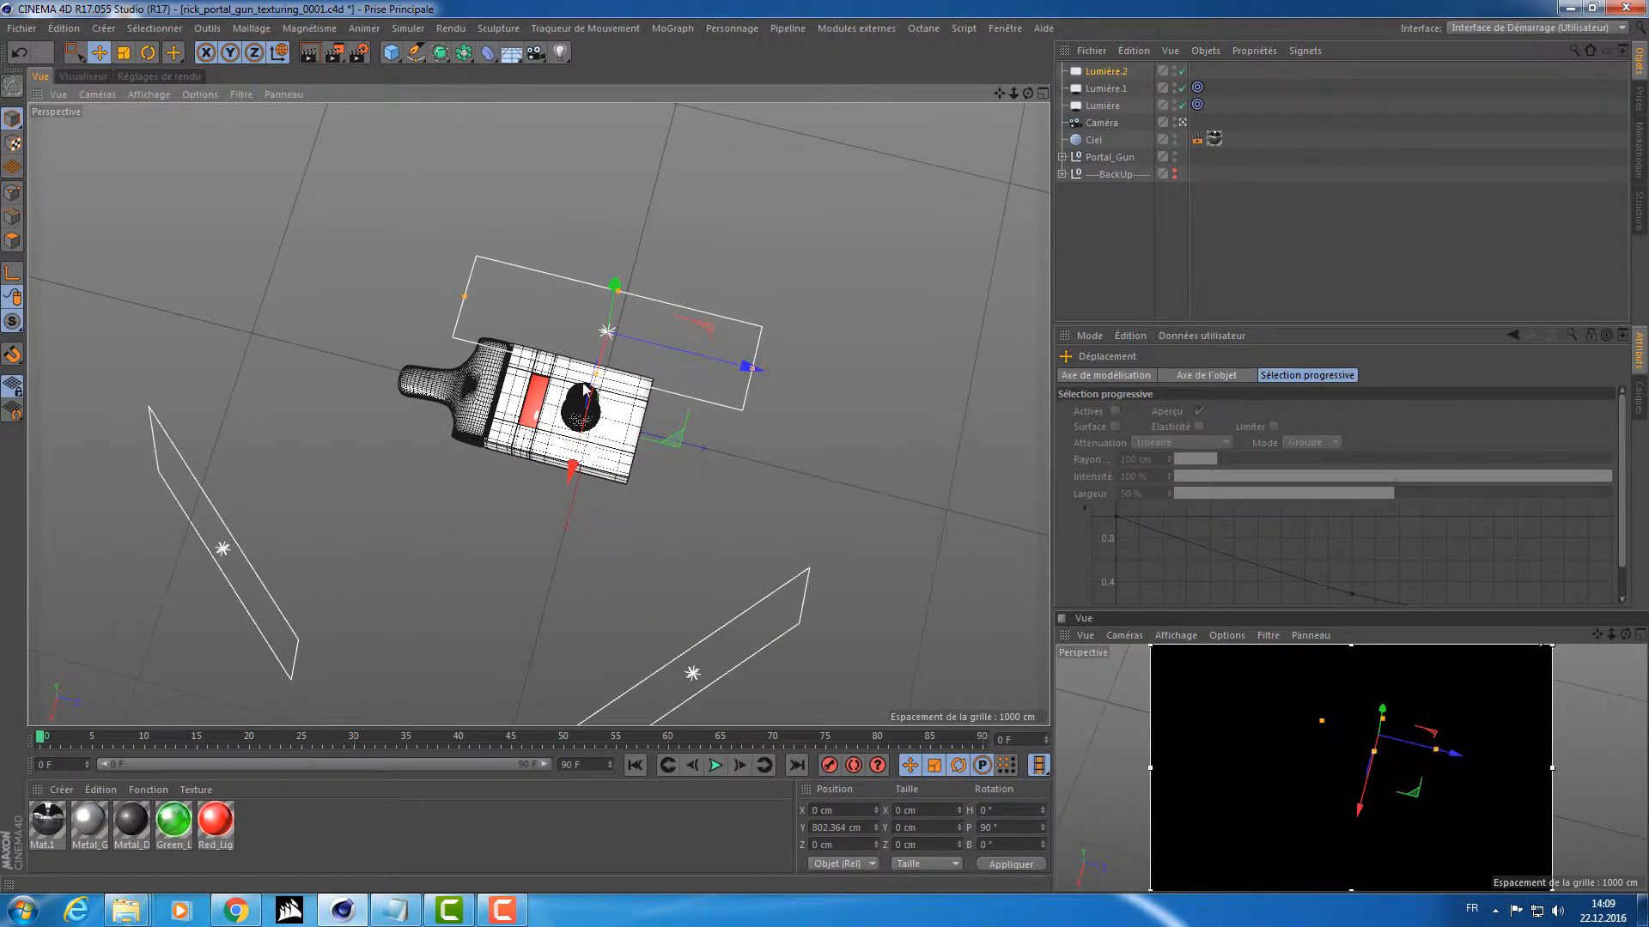
drag(594, 375, 566, 541)
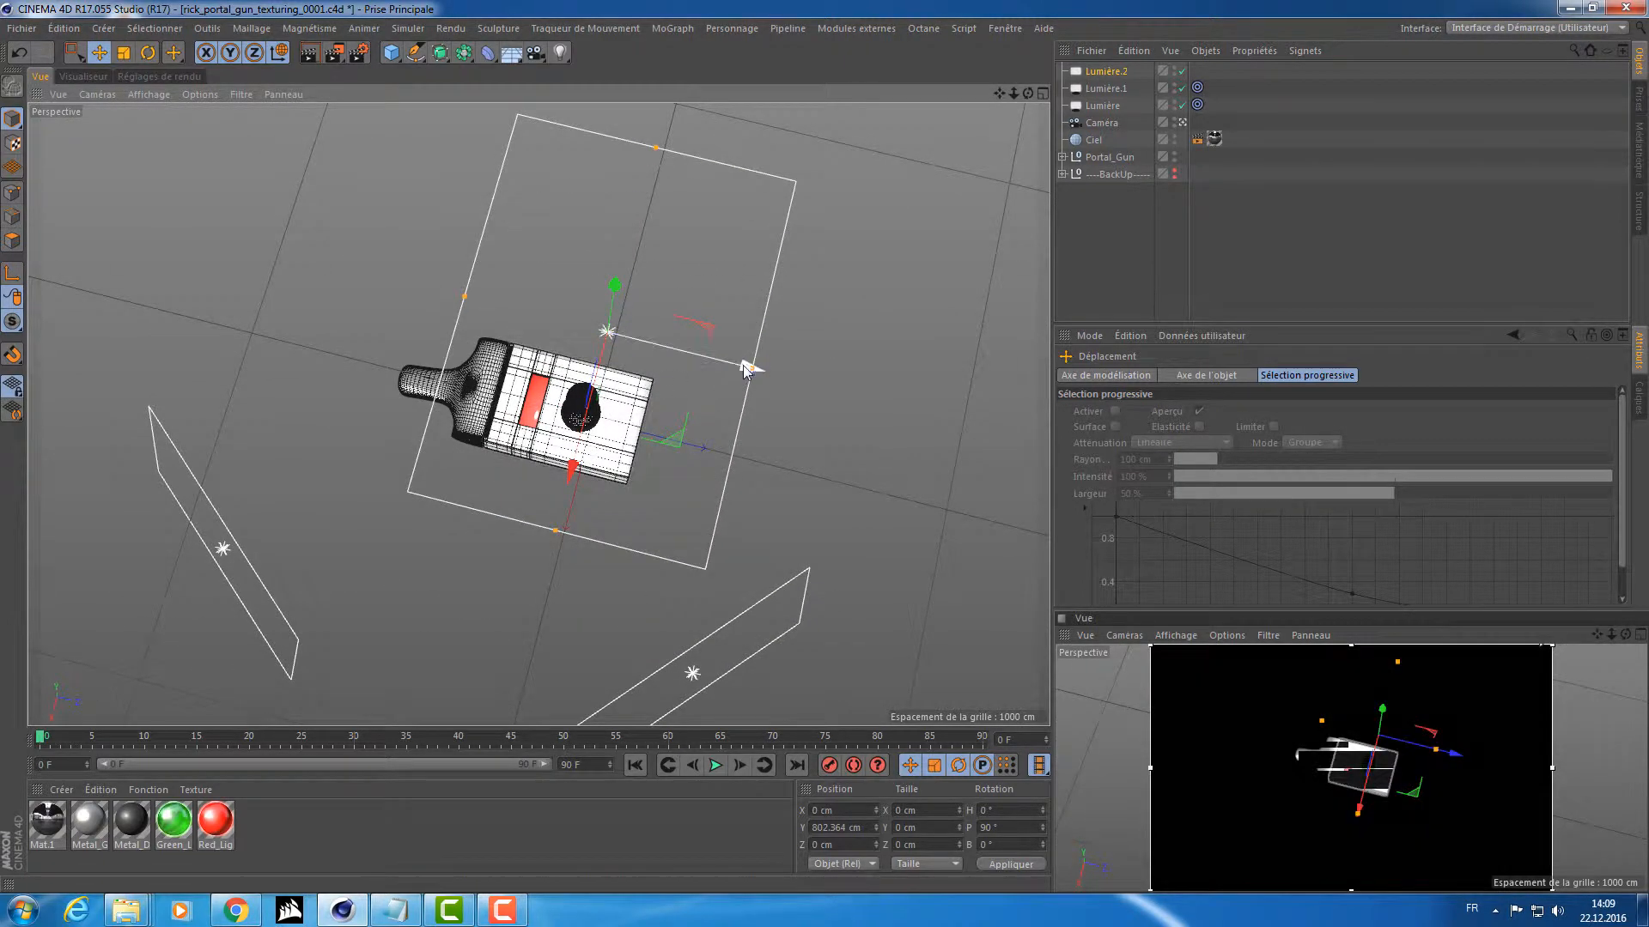
alt+drag(732, 386, 649, 366)
alt+drag(722, 430, 675, 424)
Reduce the overhead area light's intensity to 47 % and check the gun's lighting in the live render.
click(1106, 74)
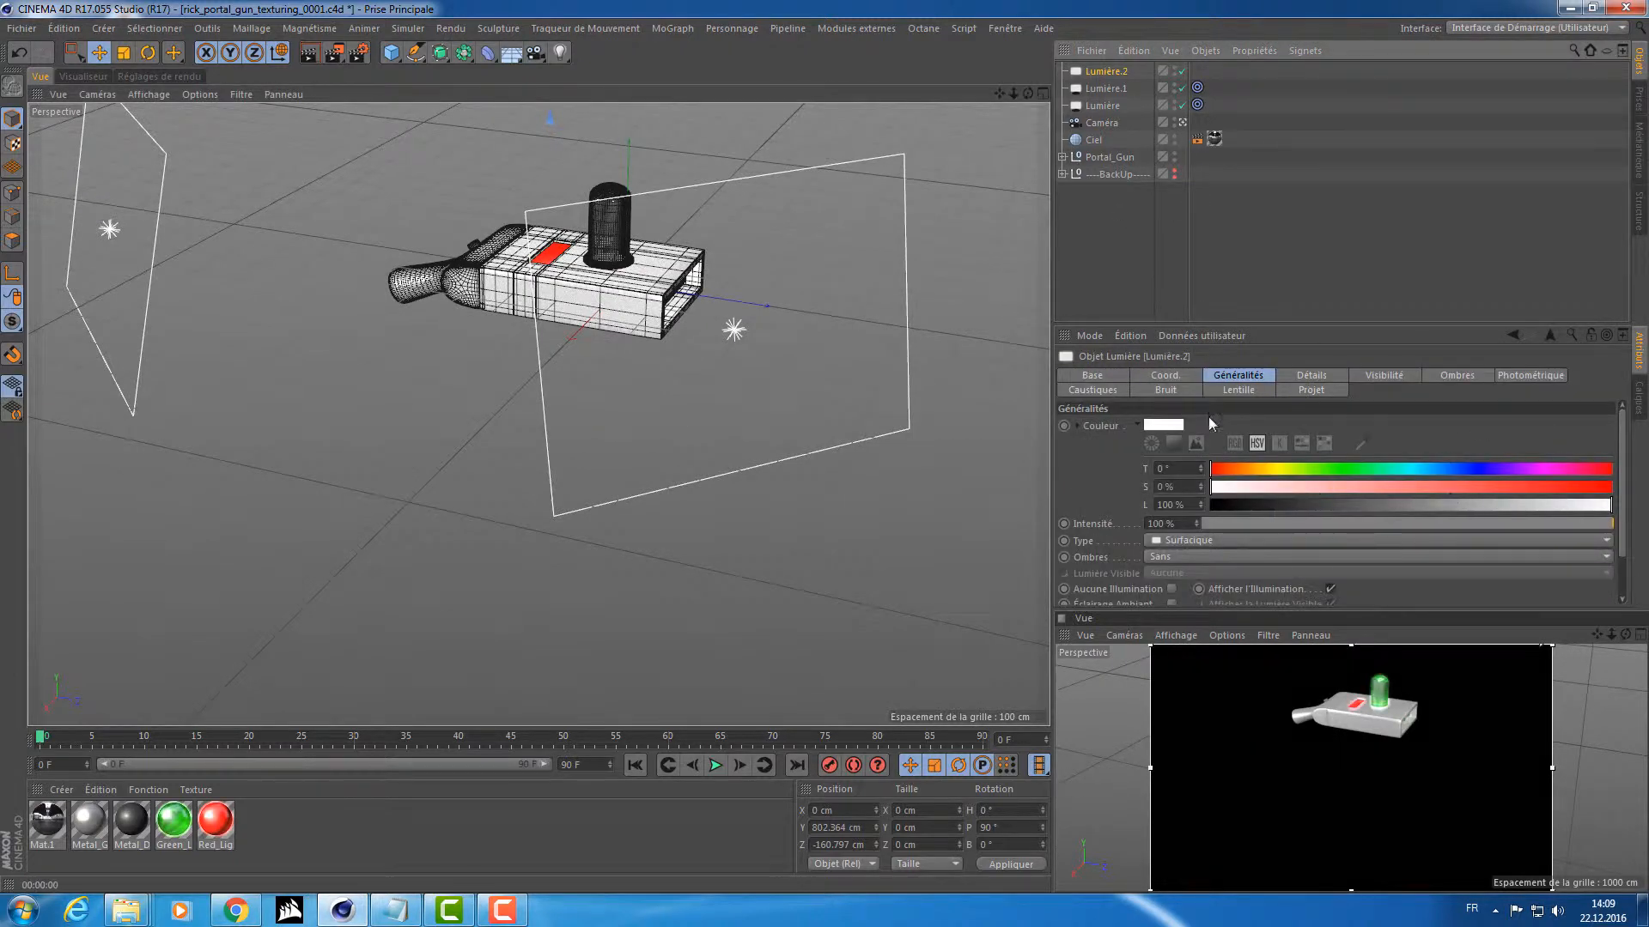
drag(1434, 524, 1395, 526)
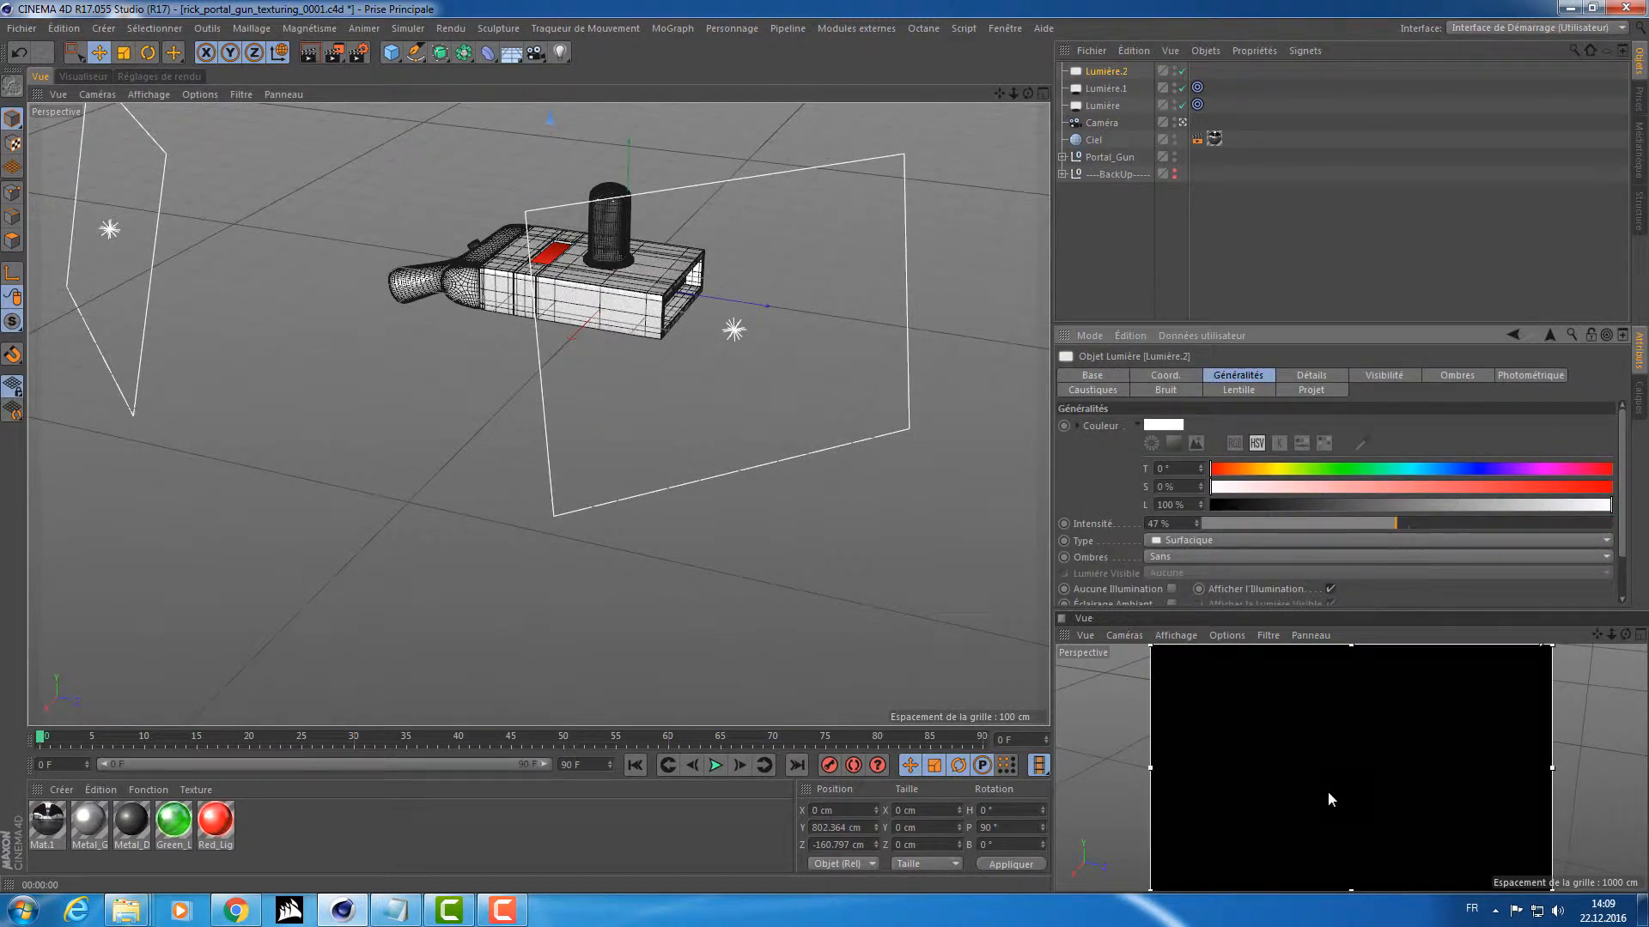
alt+drag(1300, 827, 1413, 783)
scroll(1413, 783, up, 5)
scroll(1405, 692, down, 2)
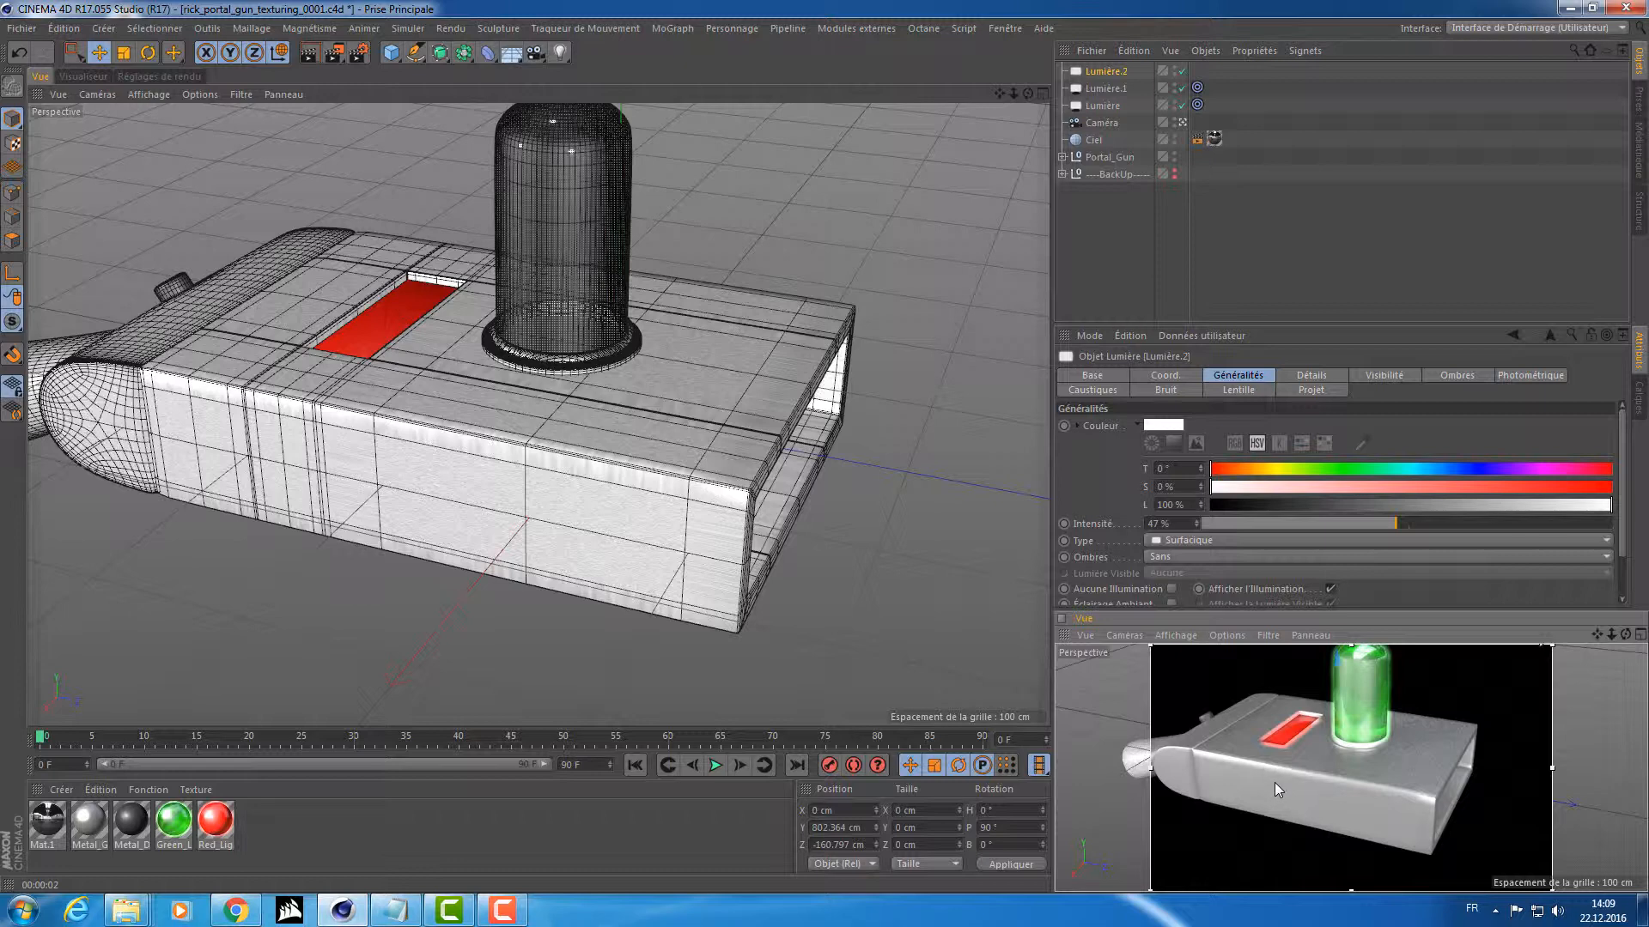
alt+drag(1254, 771, 1338, 787)
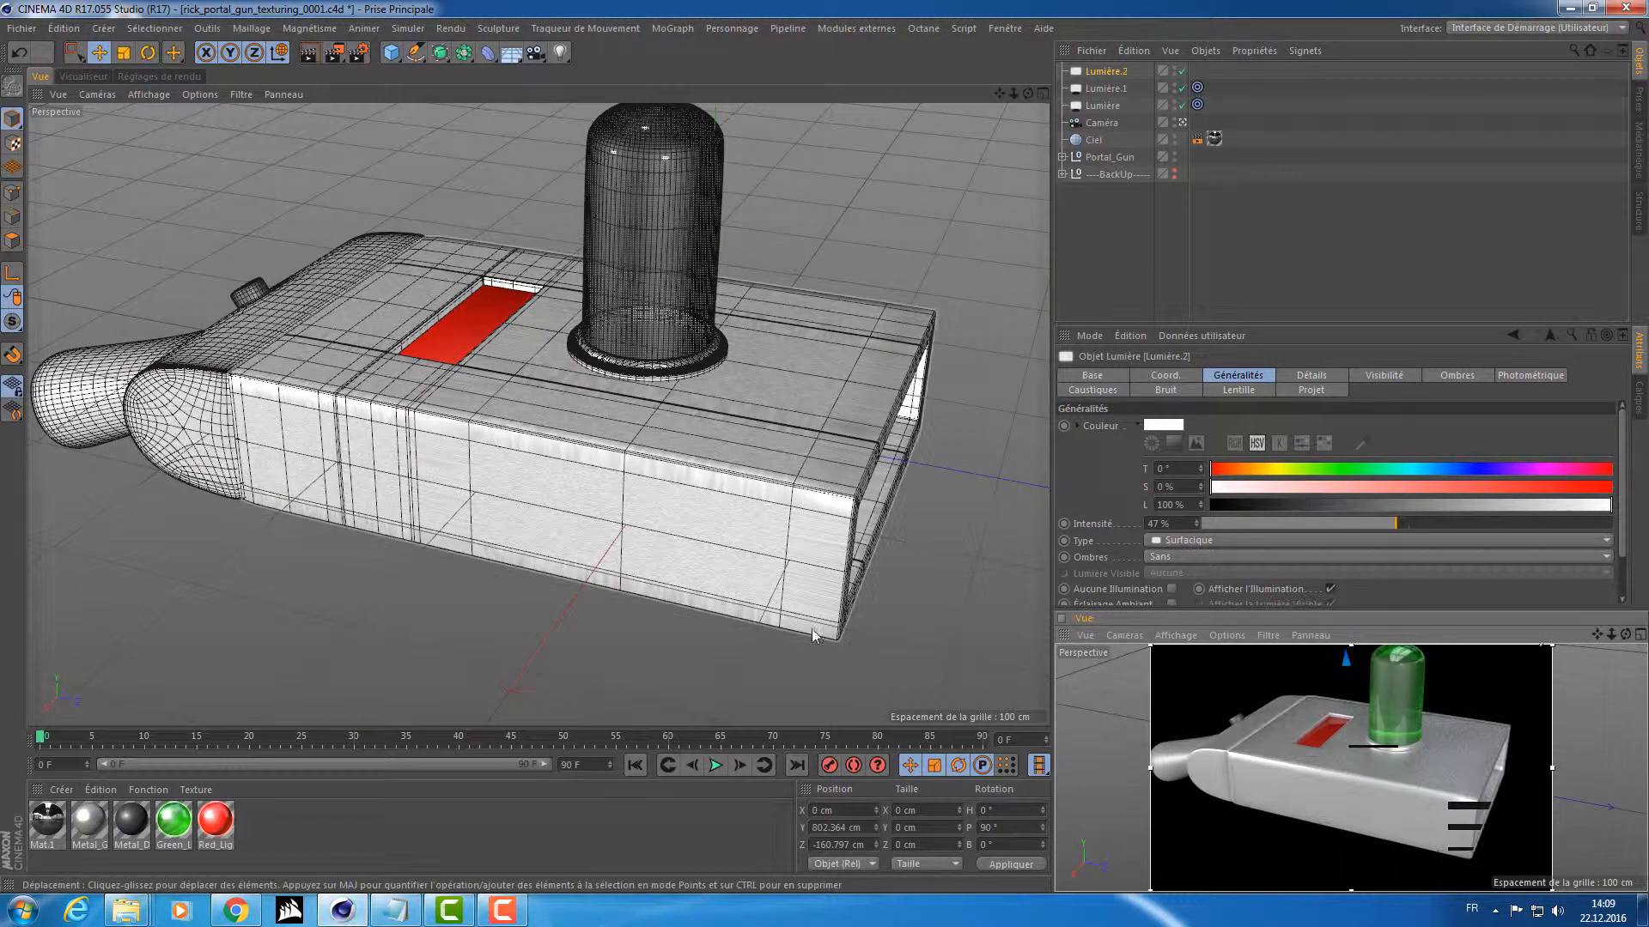
alt+drag(680, 375, 541, 257)
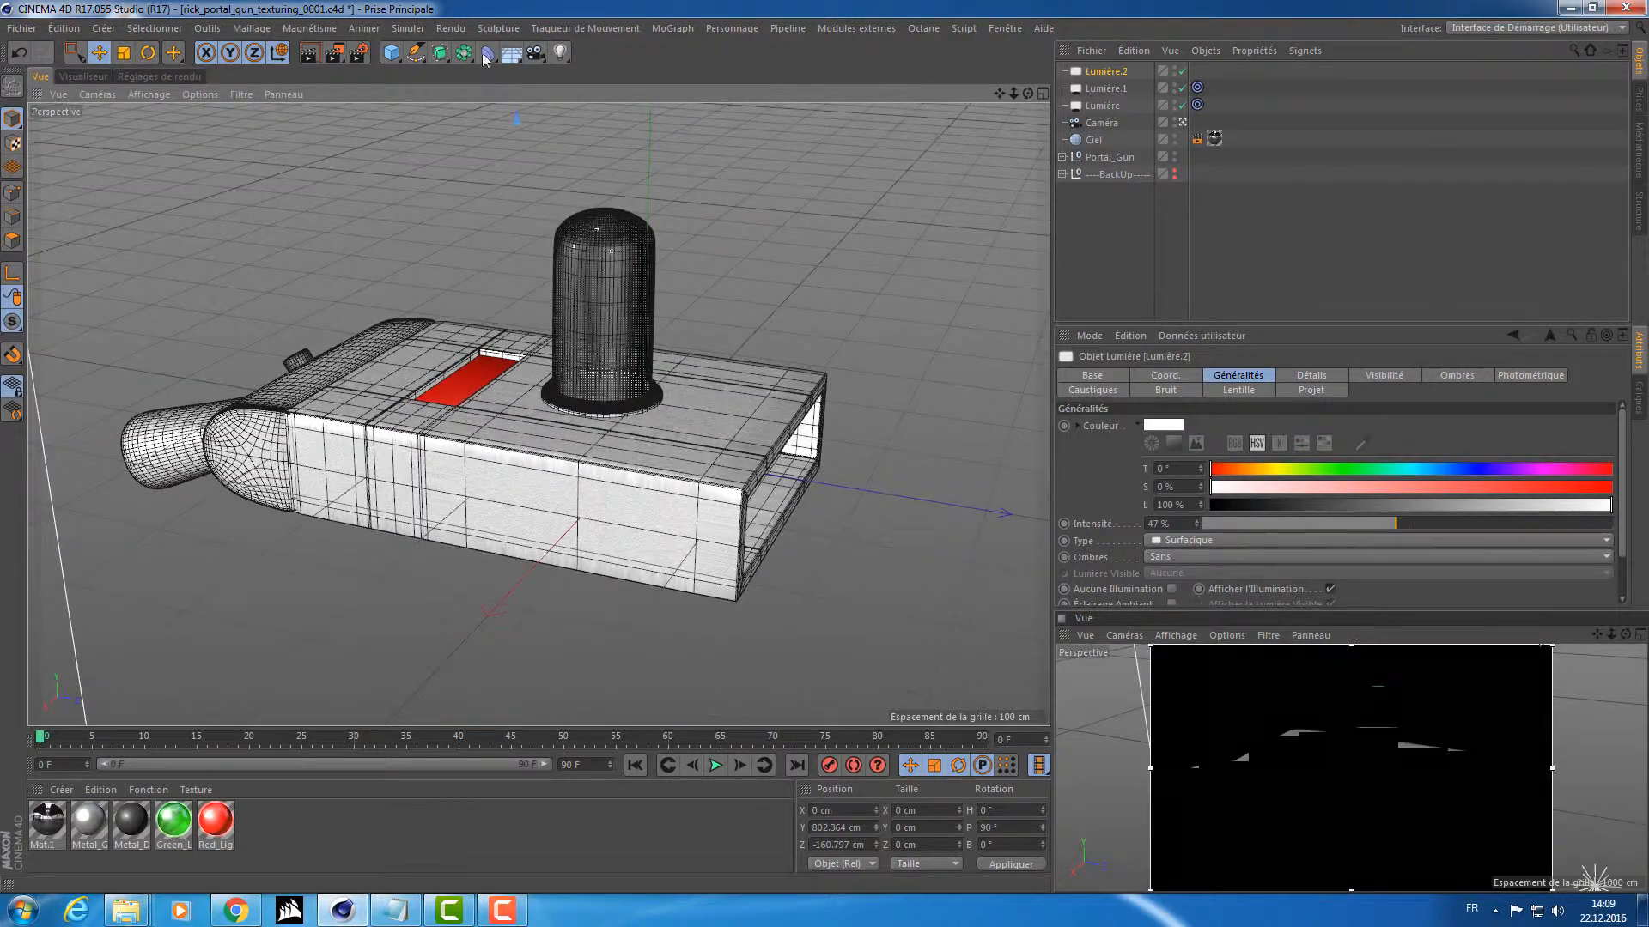
Add an Arrière plan background object to the scene and create a new material.
drag(512, 56, 686, 105)
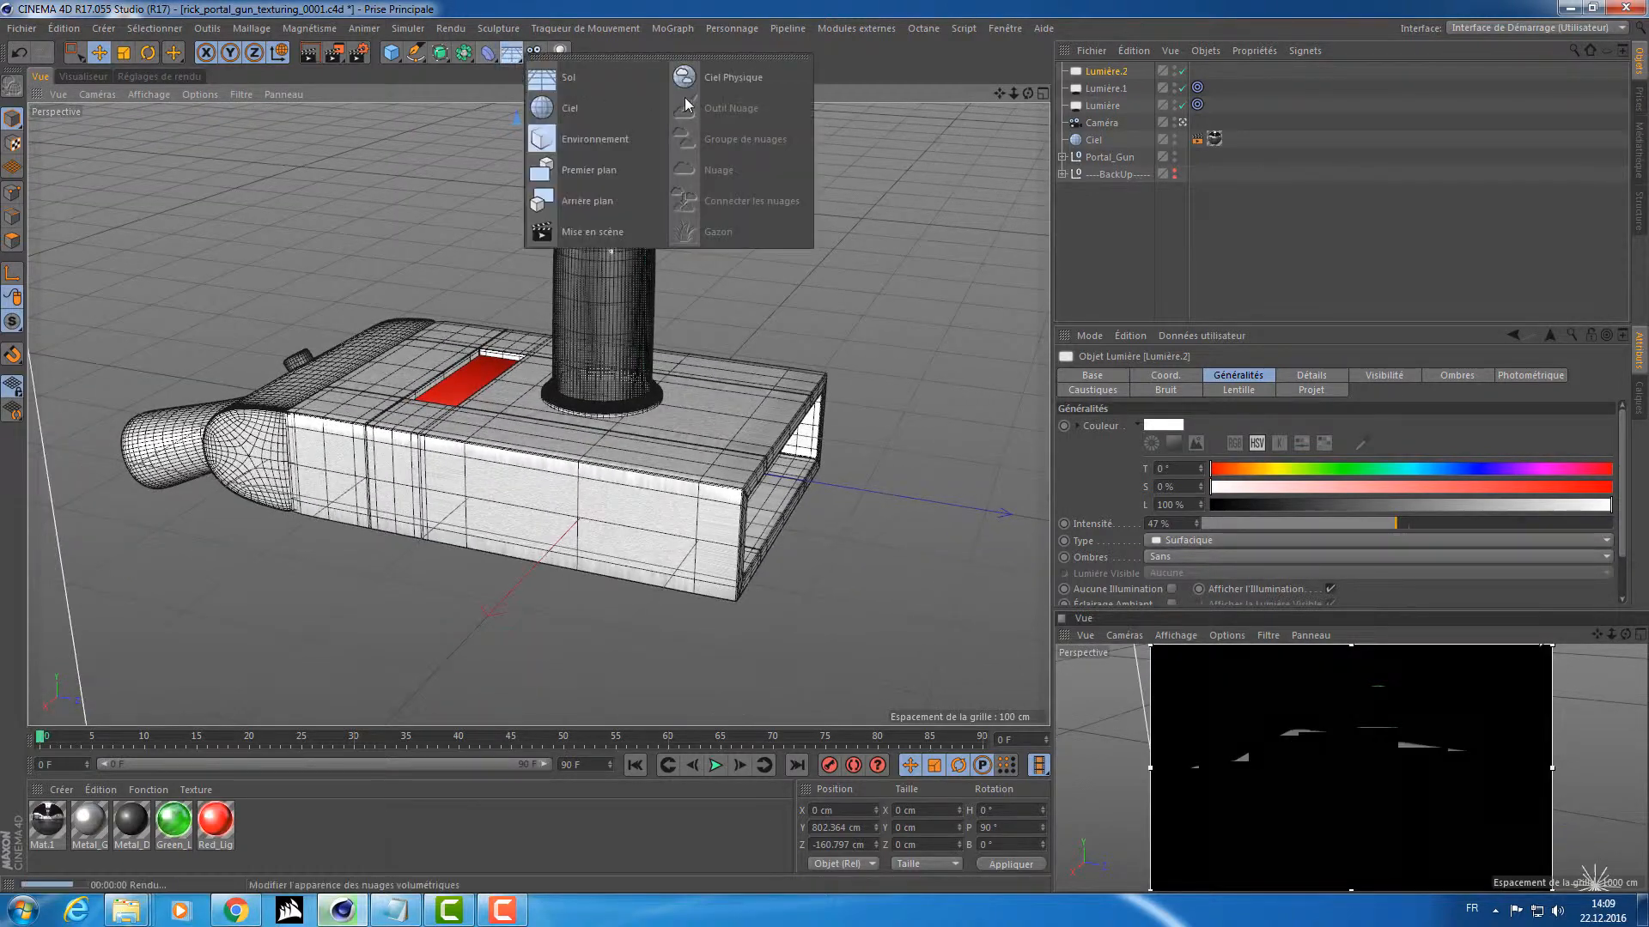
click(621, 184)
double_click(297, 827)
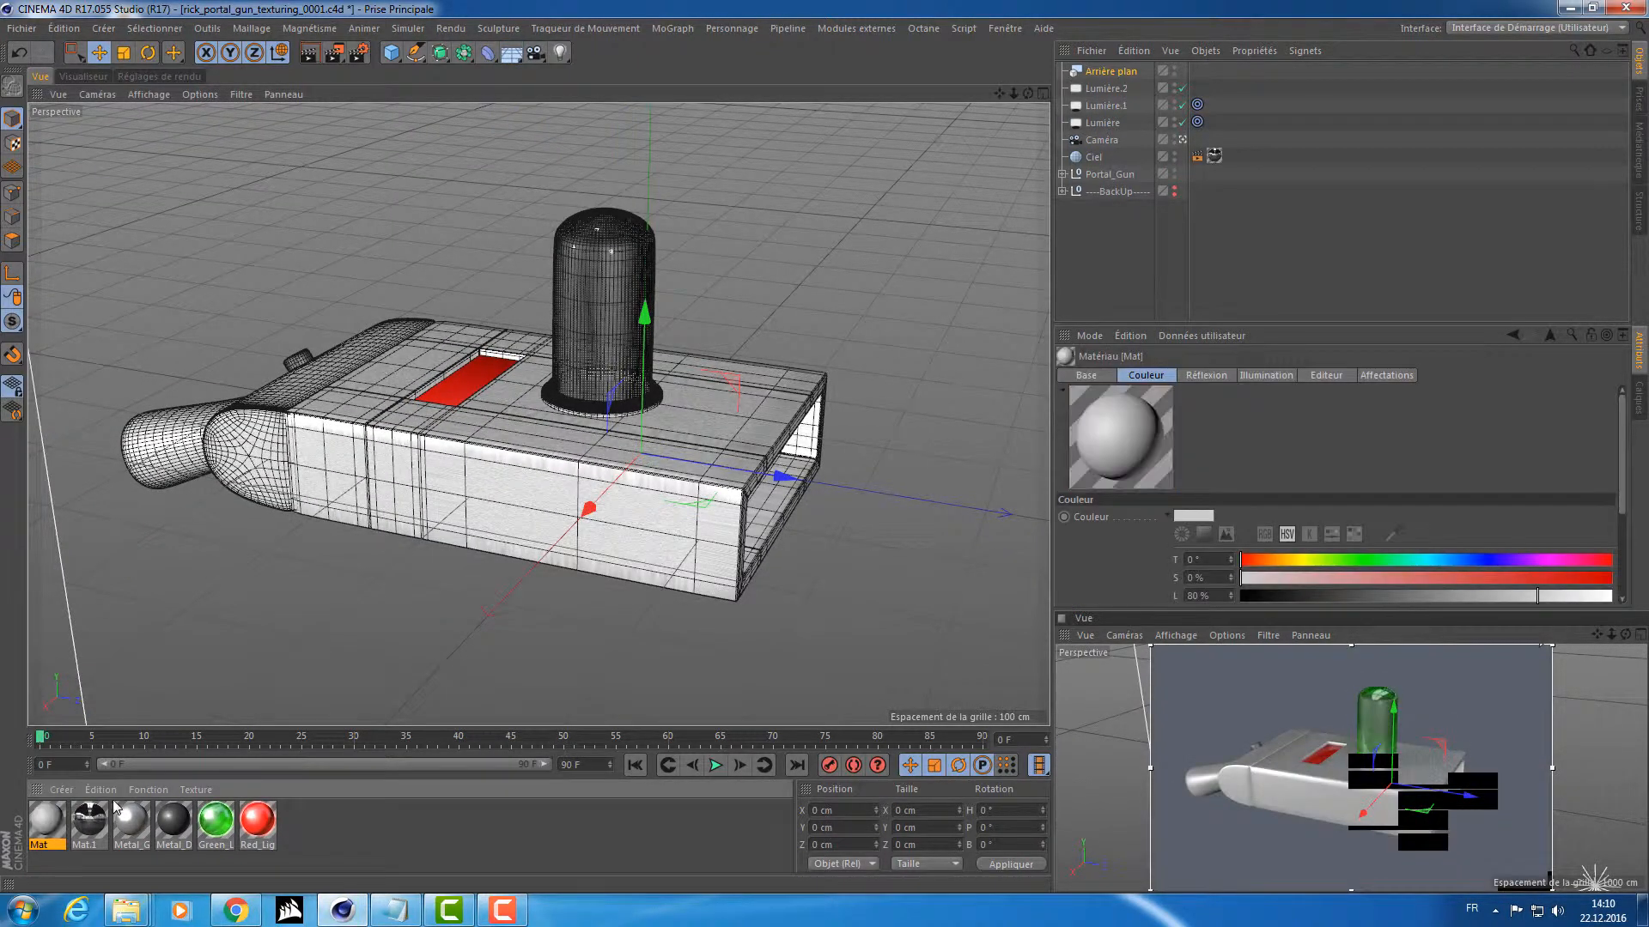
Disable the new material's Réflexion channel and load a Dégradé shader as its colour texture.
double_click(49, 826)
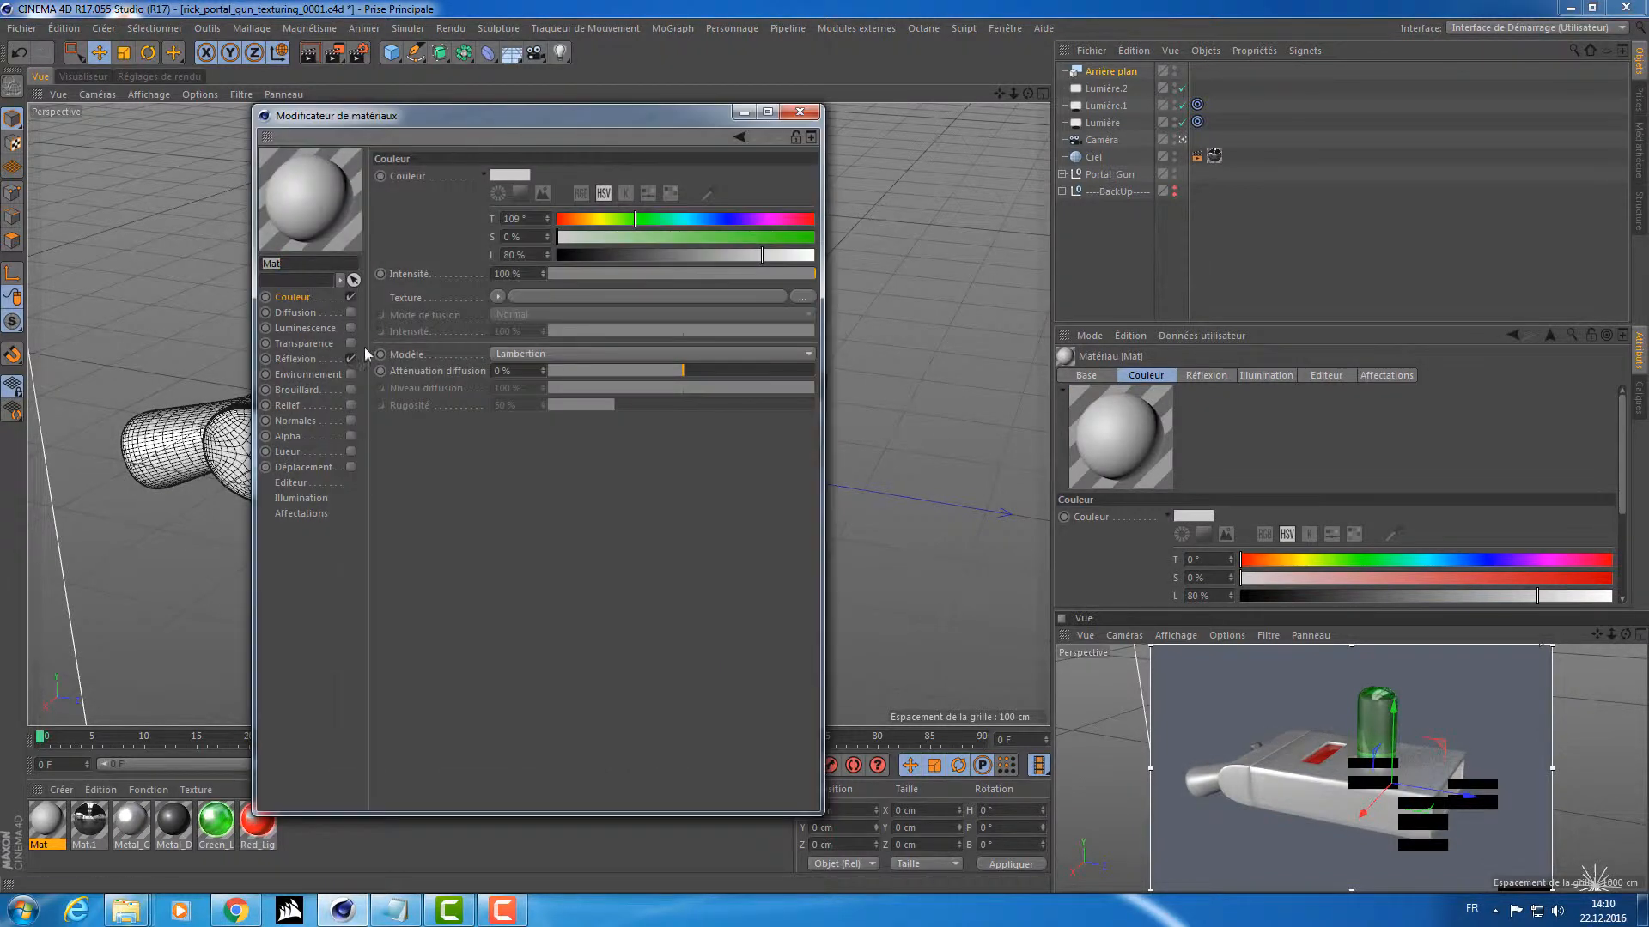
click(350, 358)
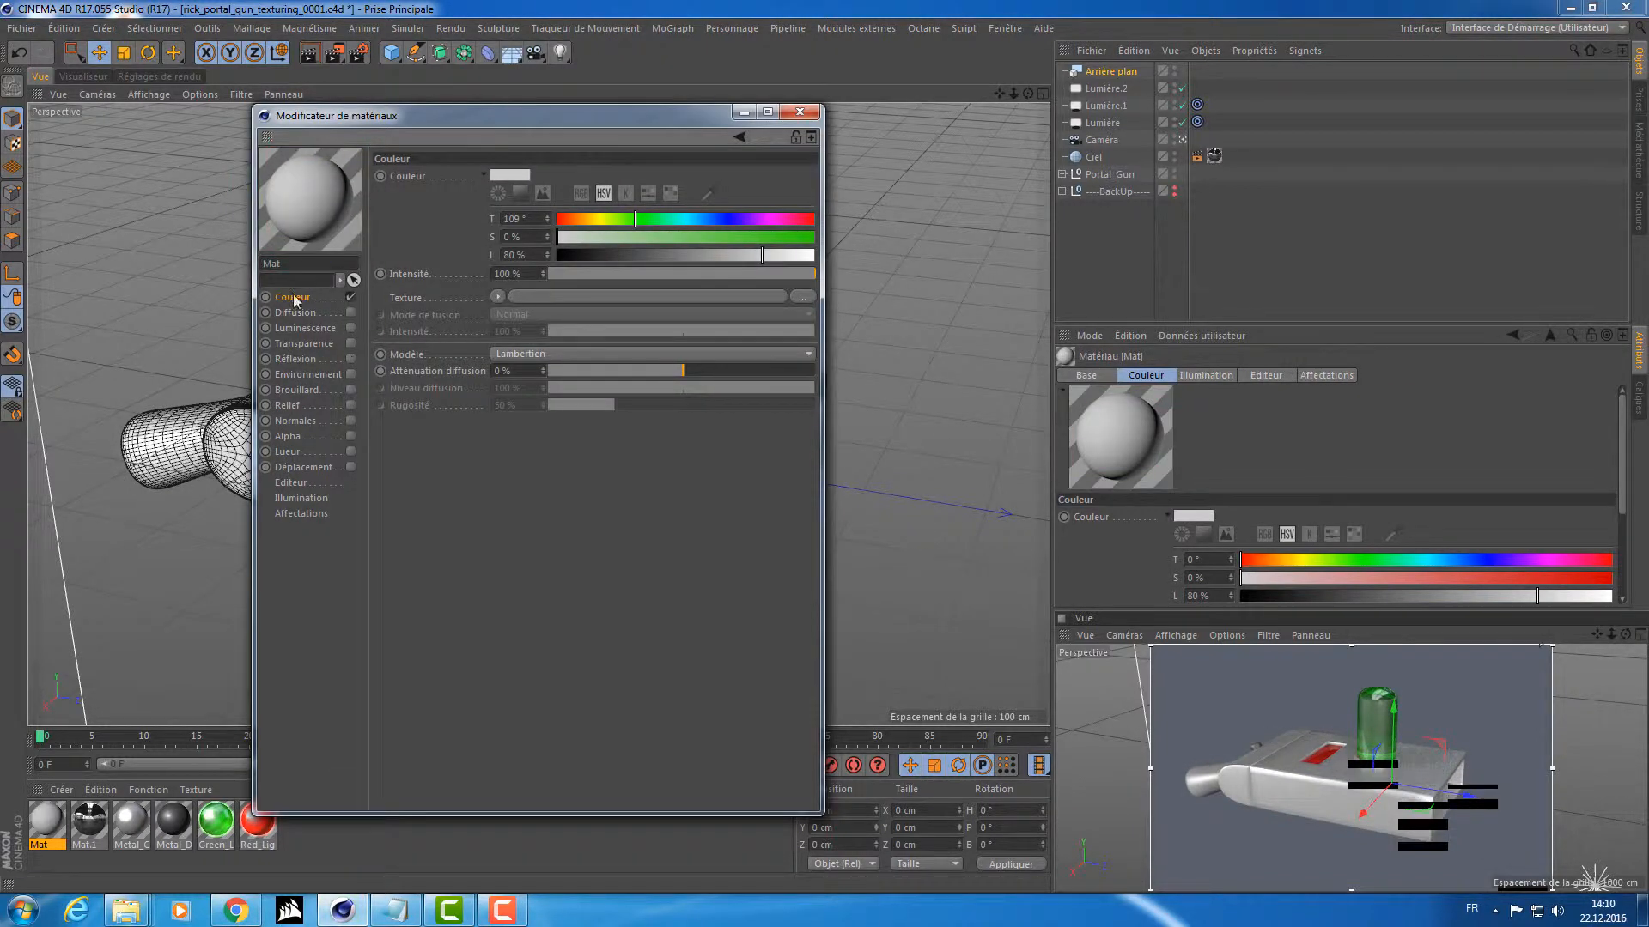
click(497, 296)
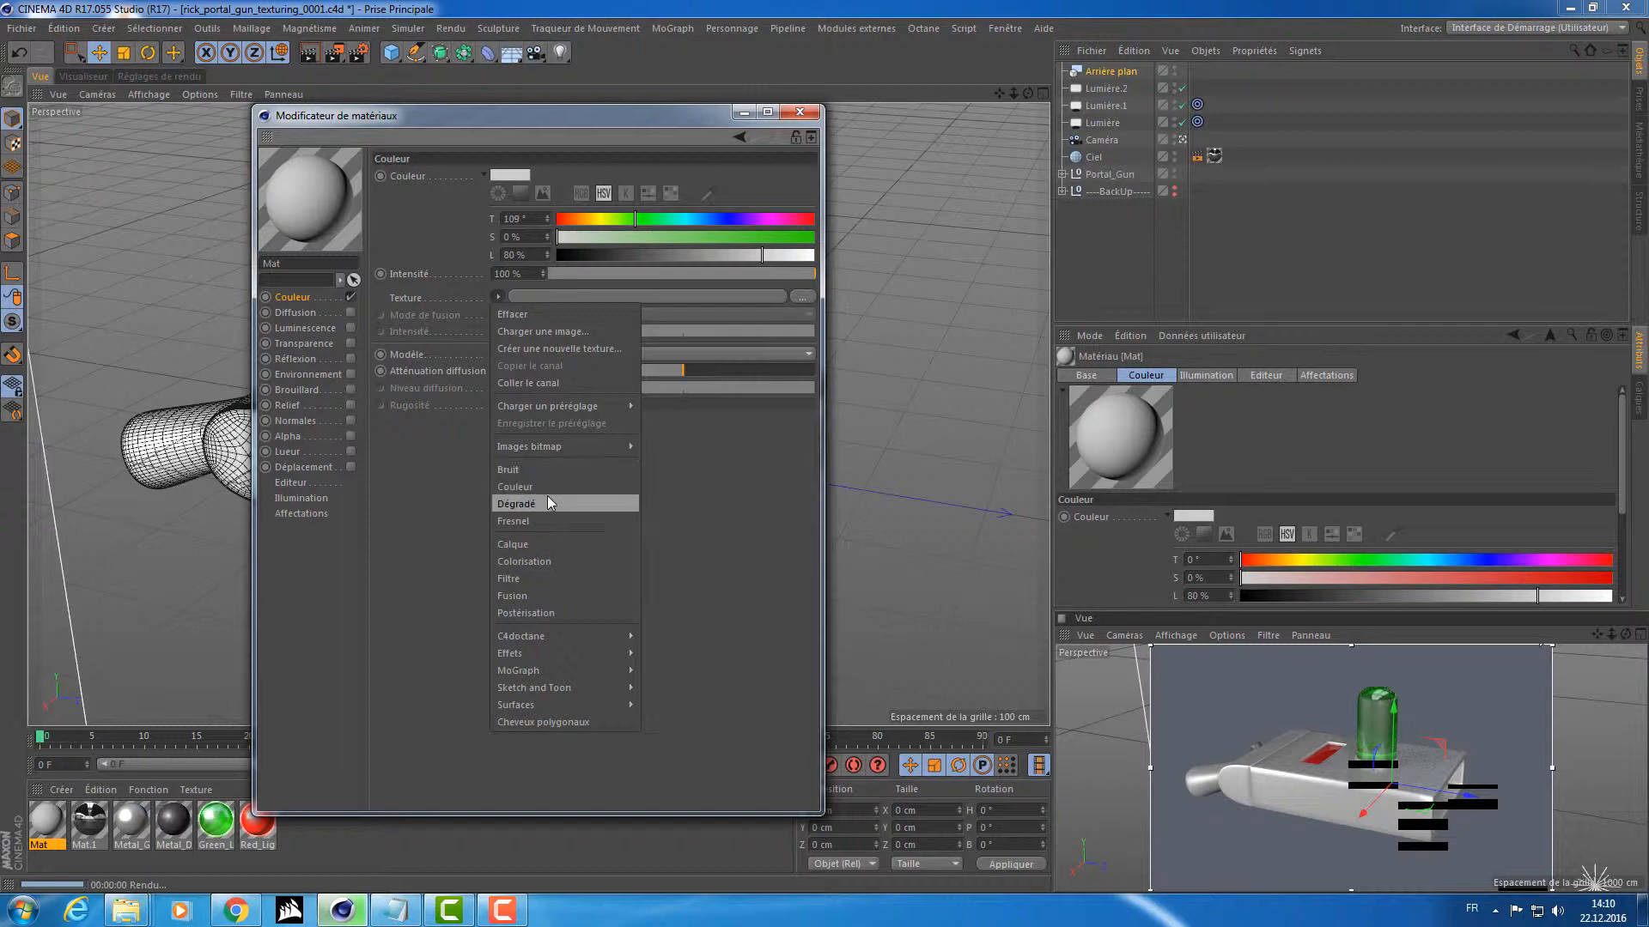
click(548, 503)
Set the gradient shader's type to 2D - Circulaire.
click(507, 315)
click(527, 322)
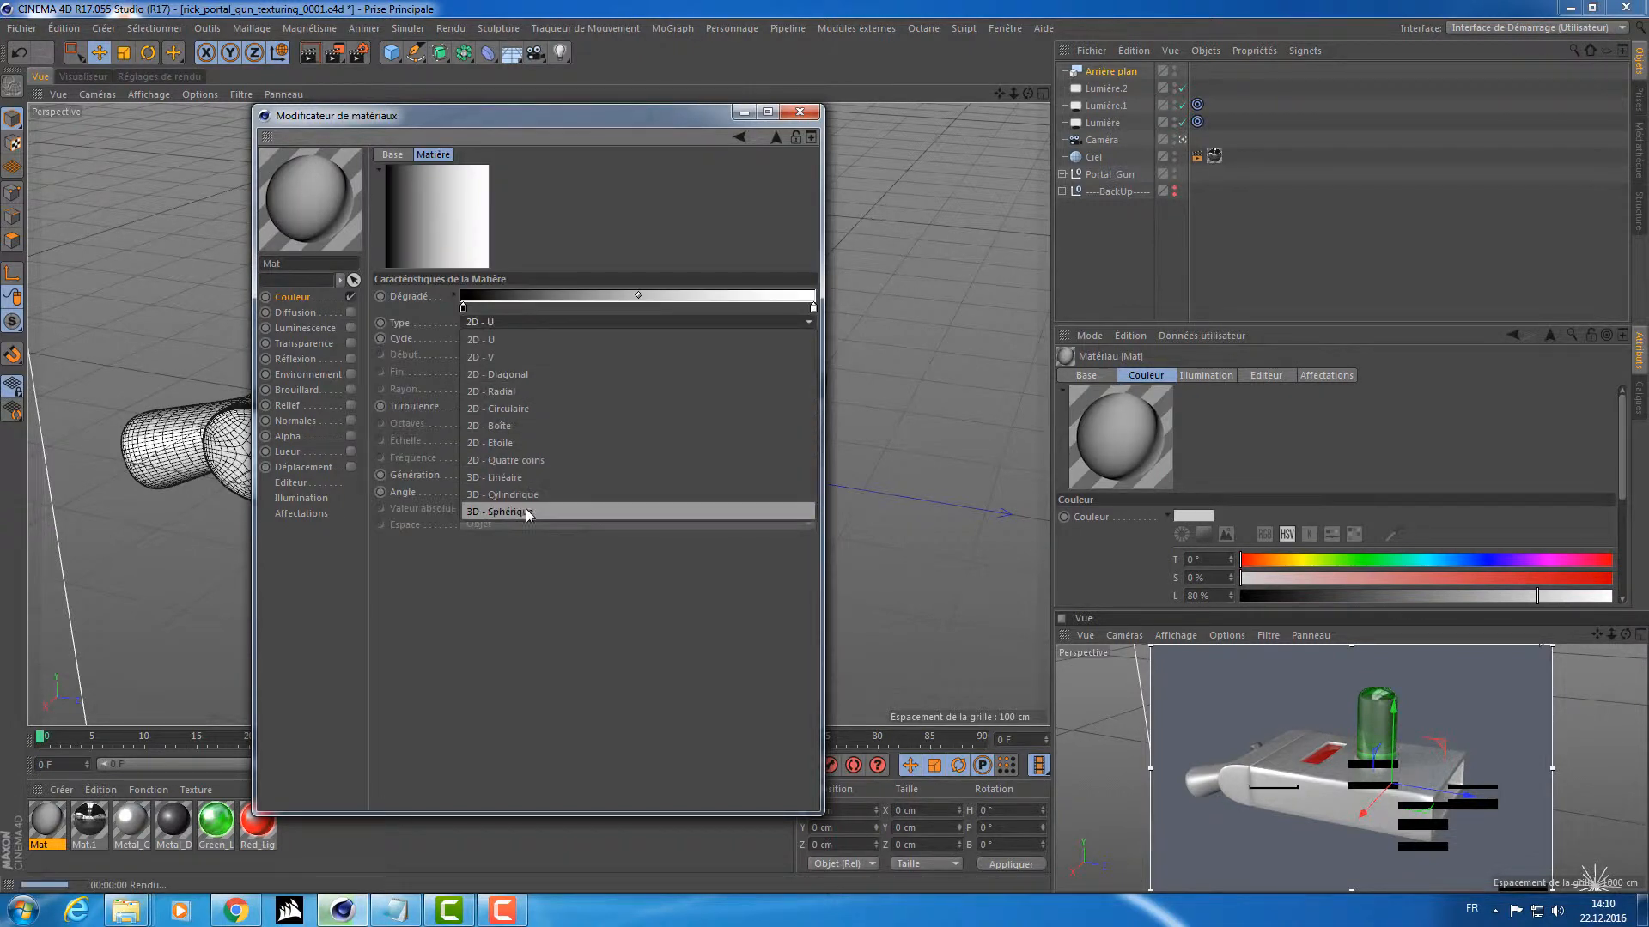
click(559, 392)
click(536, 322)
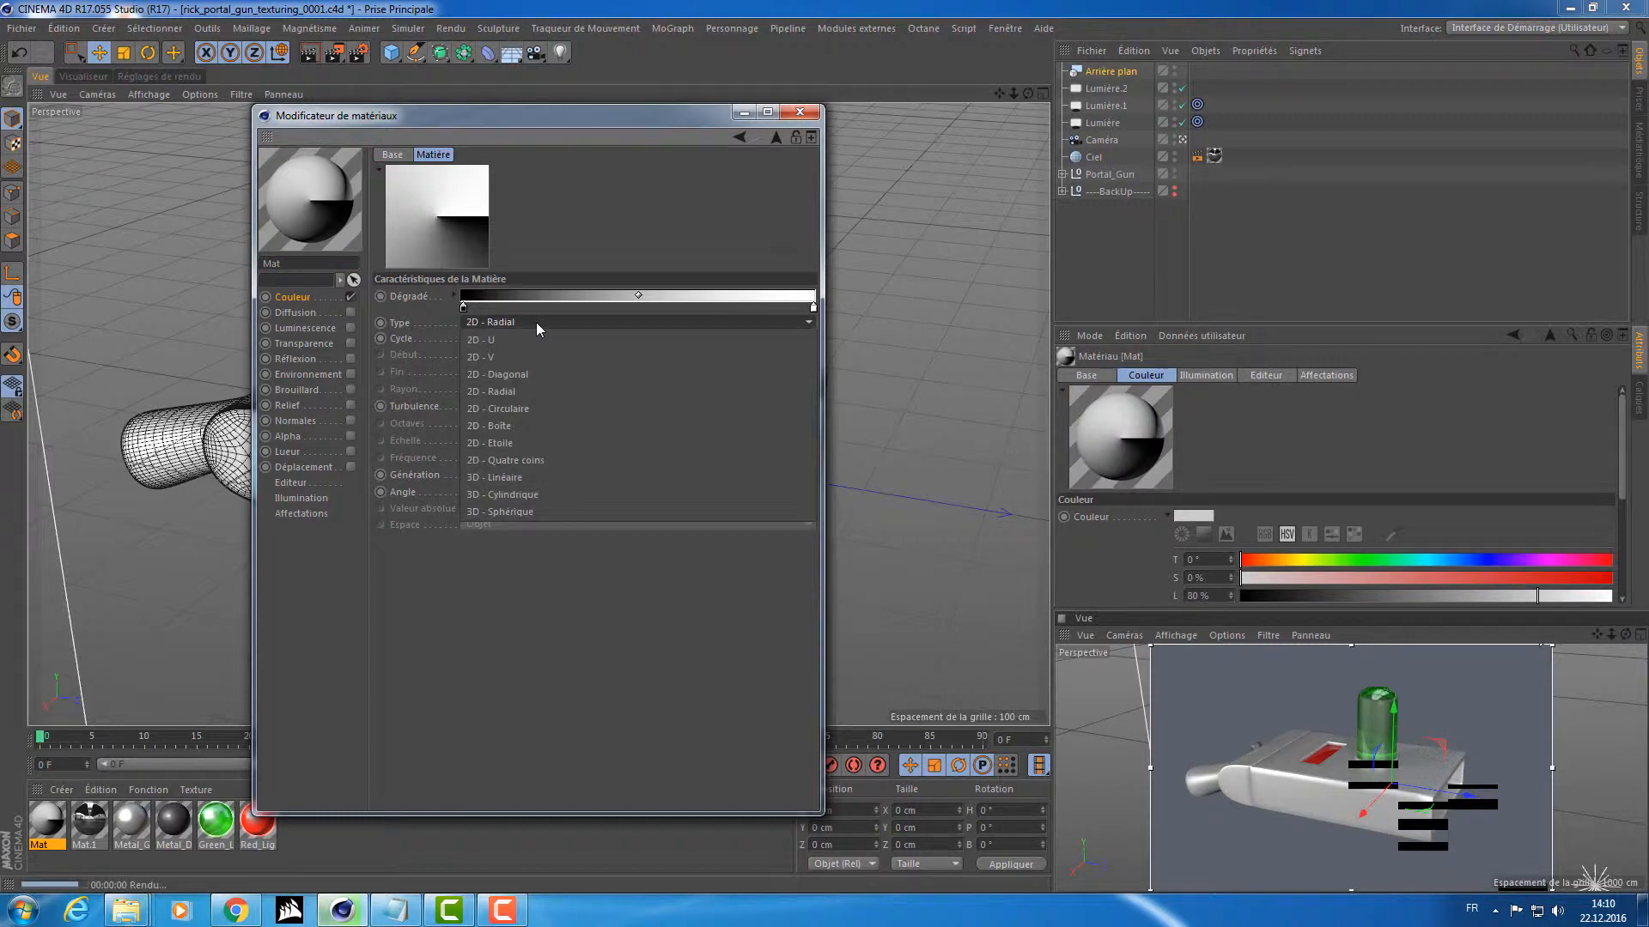
click(543, 407)
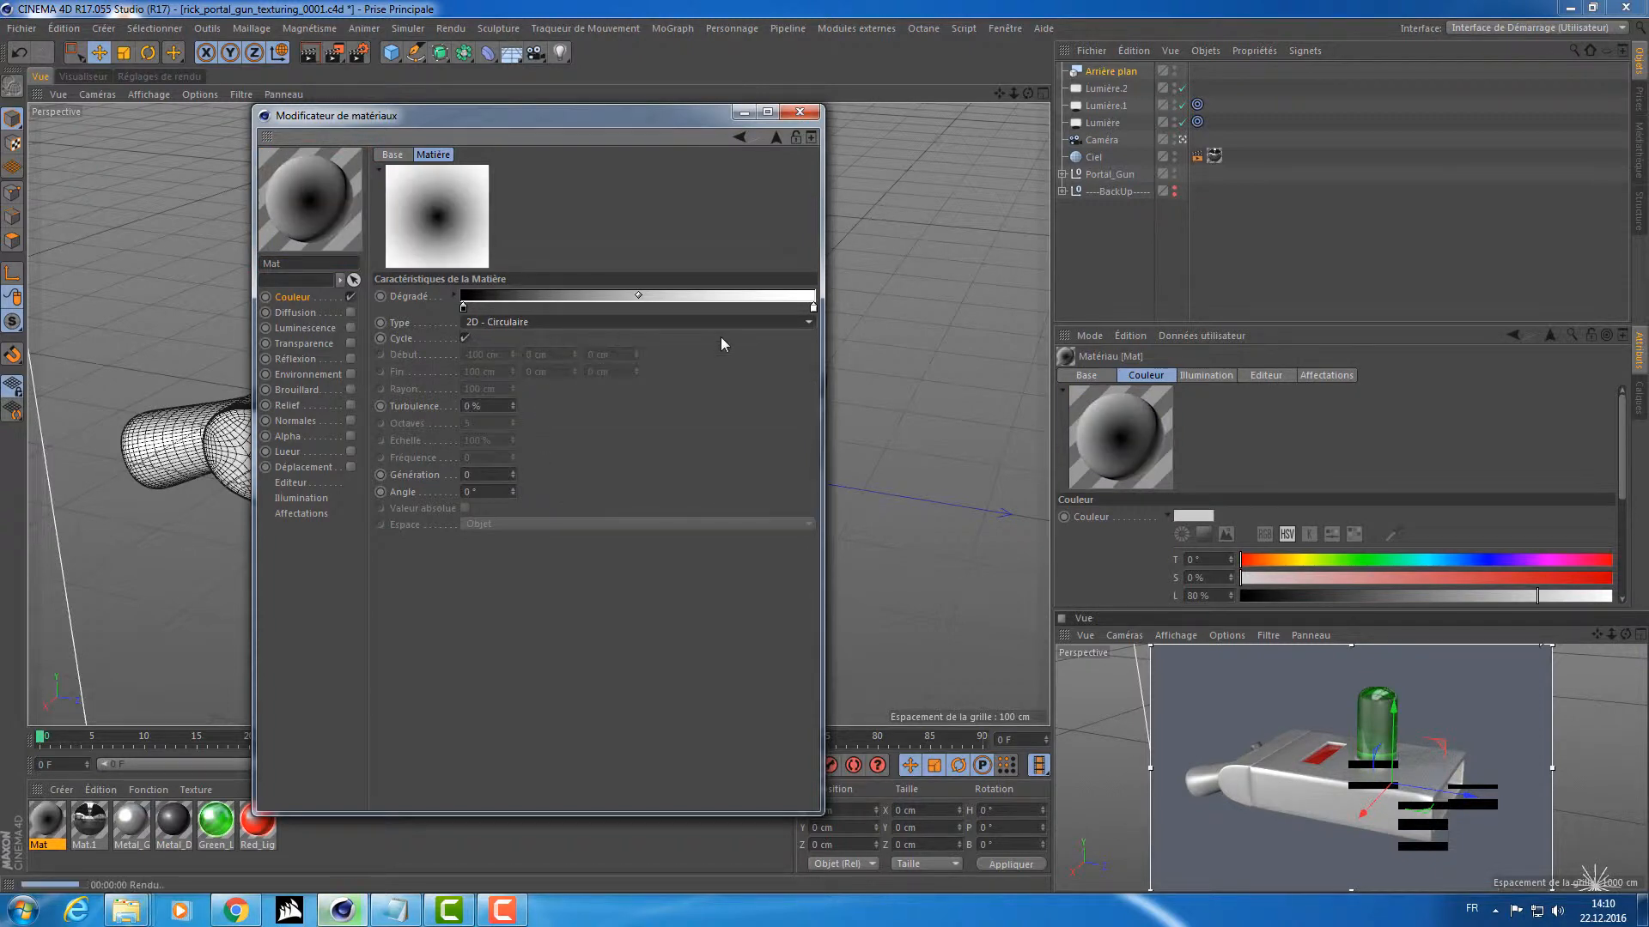
Recolour the circular gradient with a dark grey centre and a near-black outer edge.
double_click(464, 306)
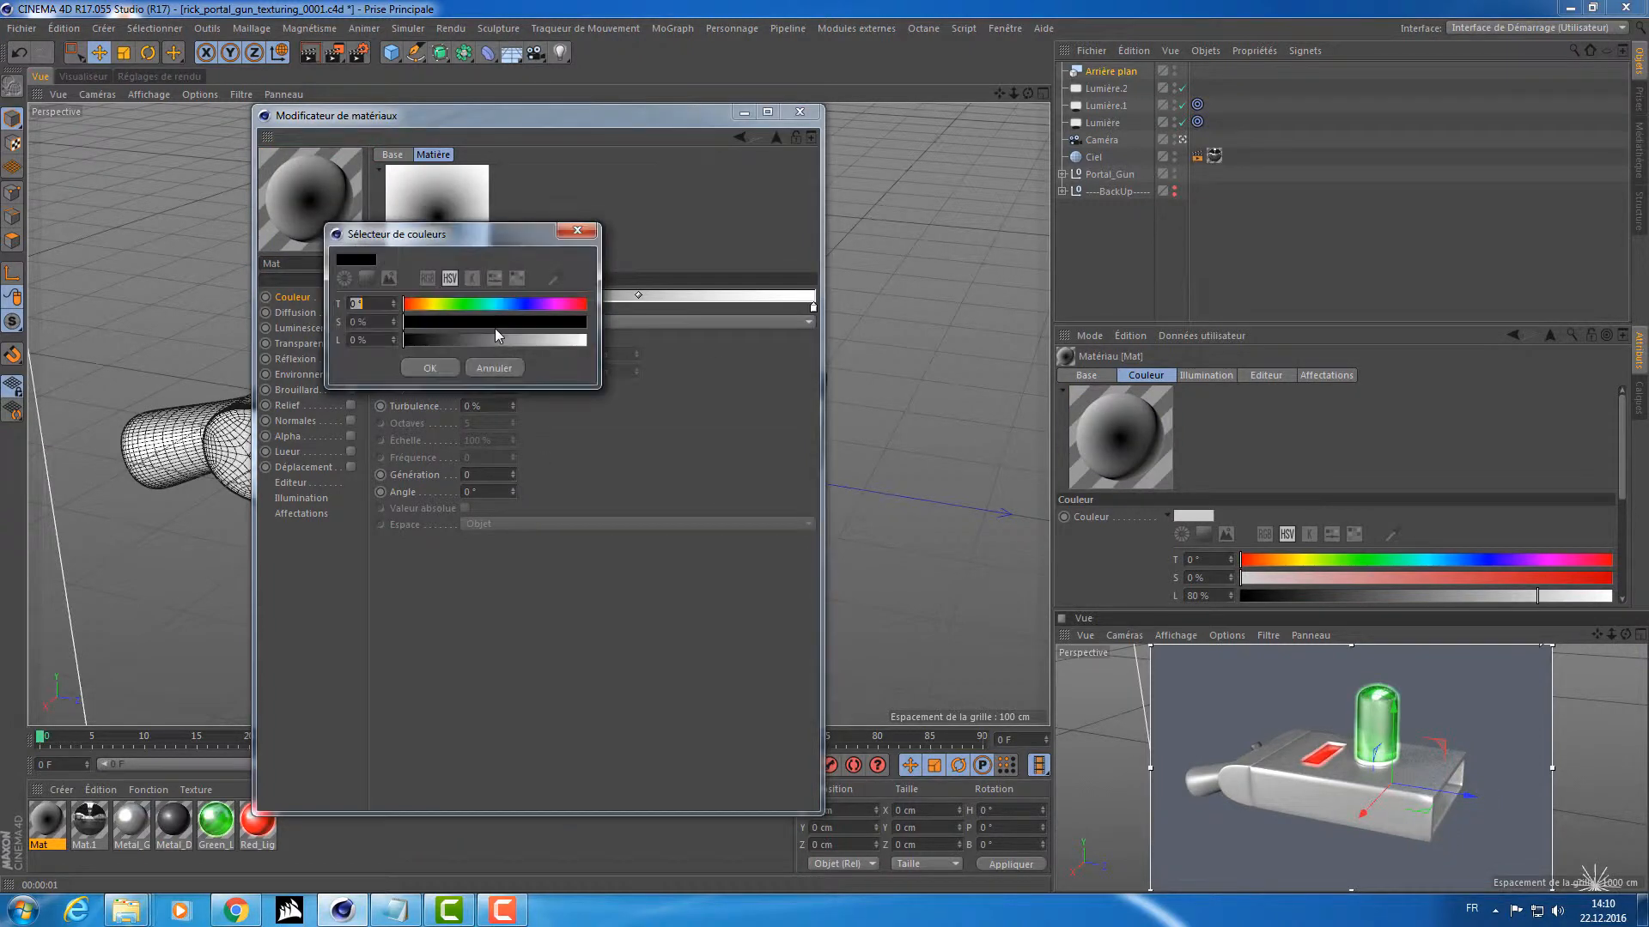
click(428, 369)
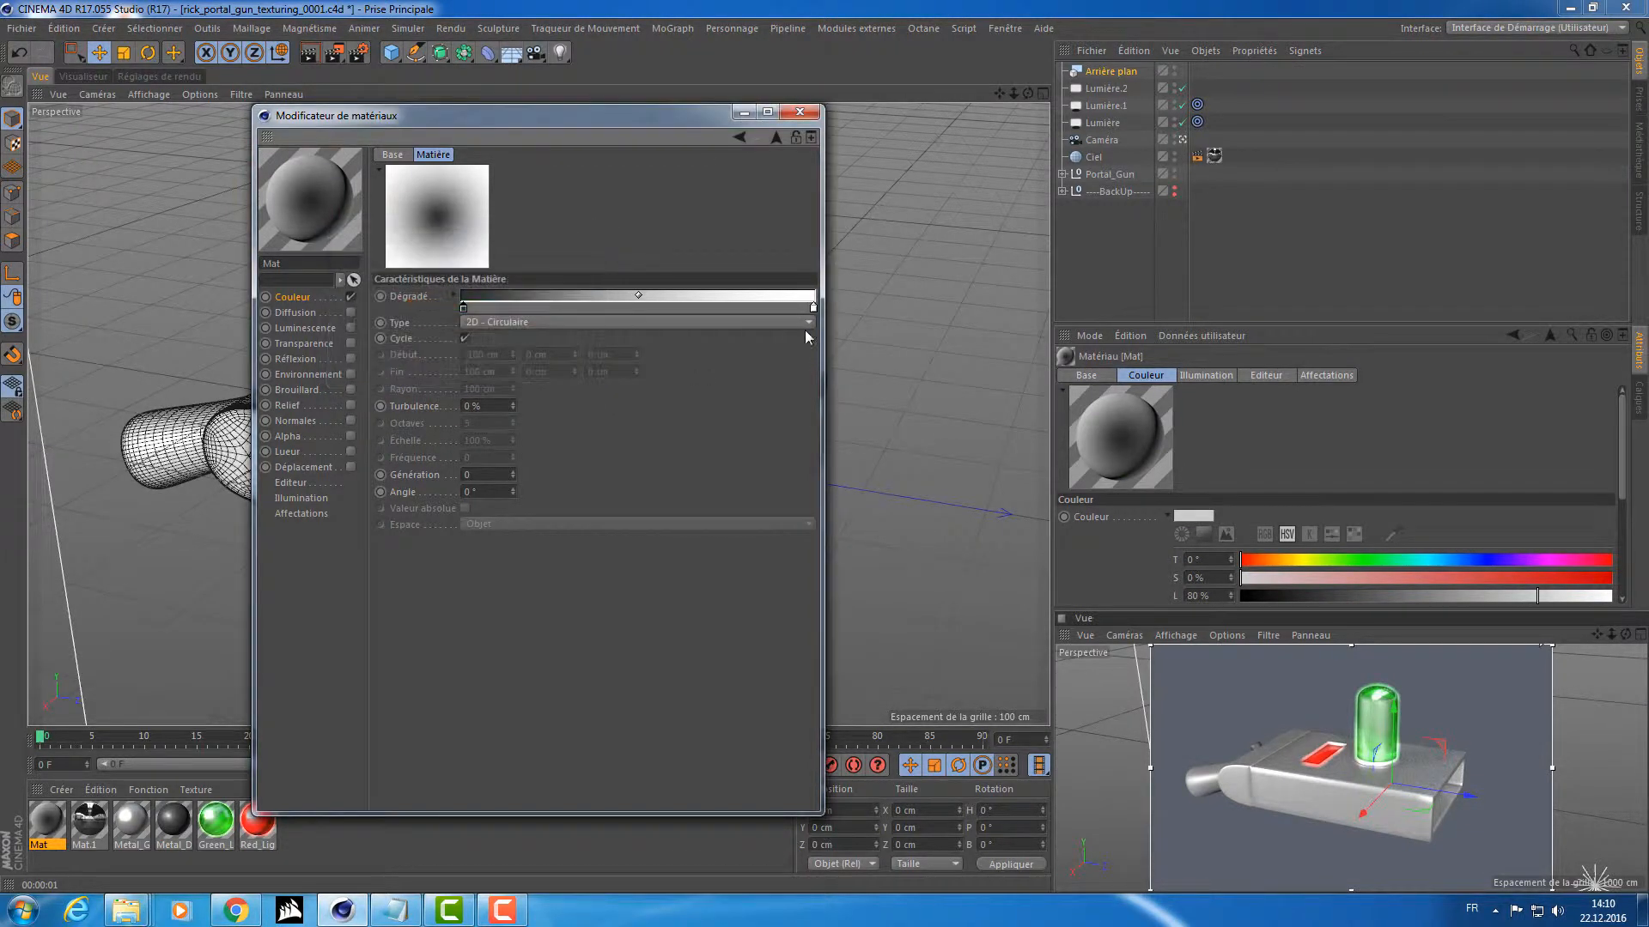
double_click(813, 306)
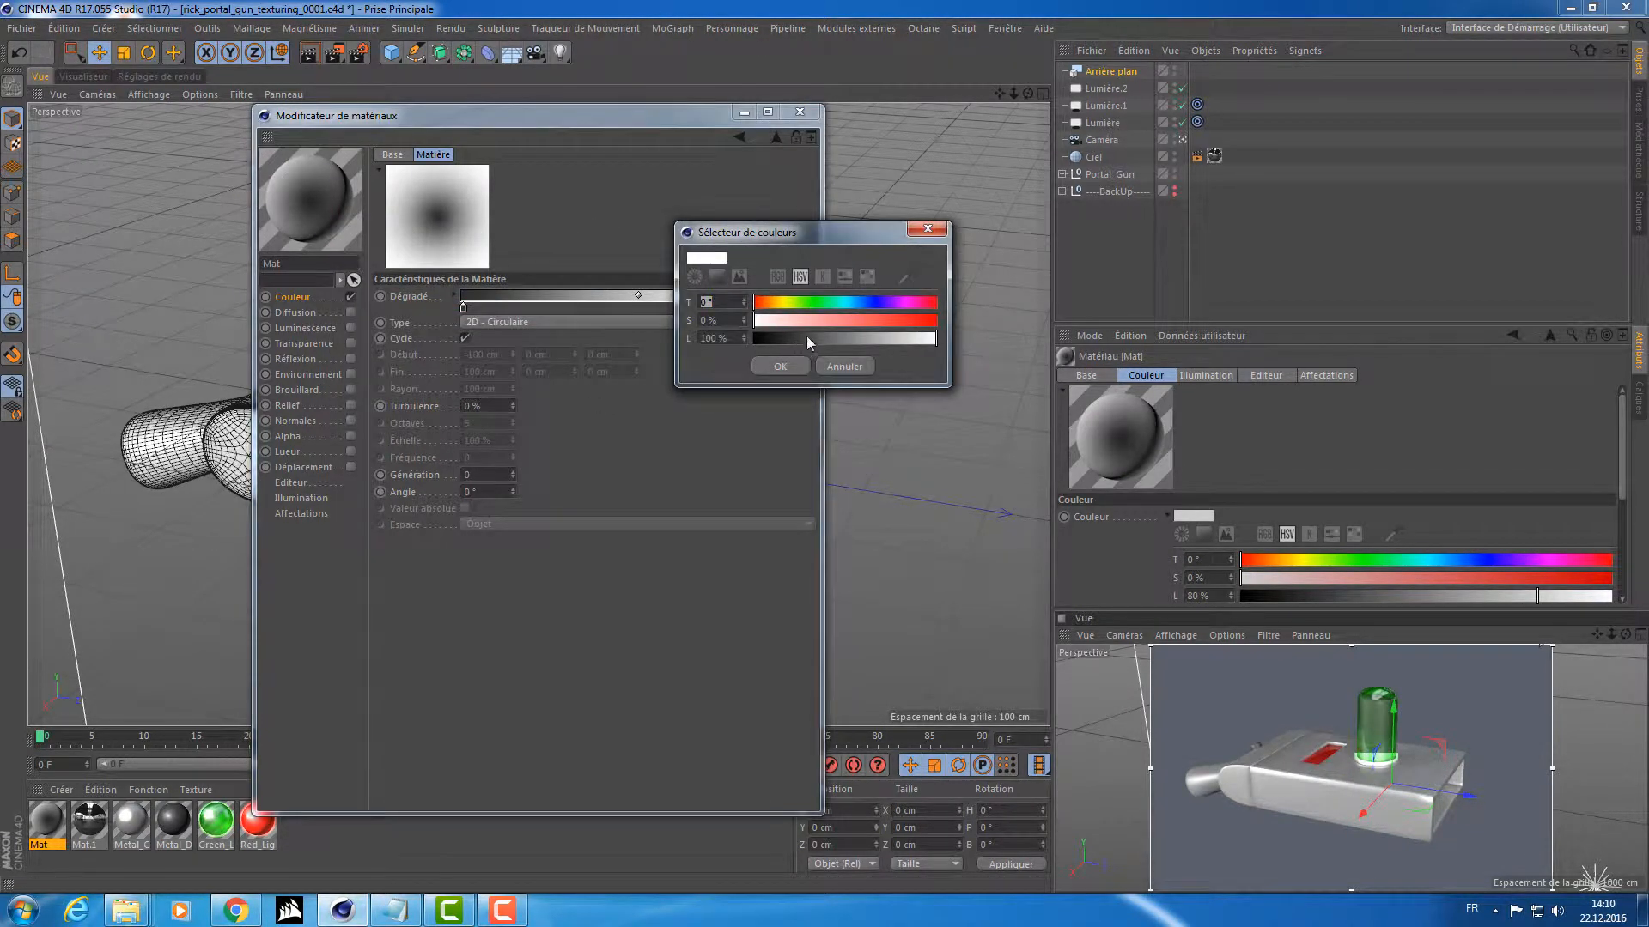
click(780, 366)
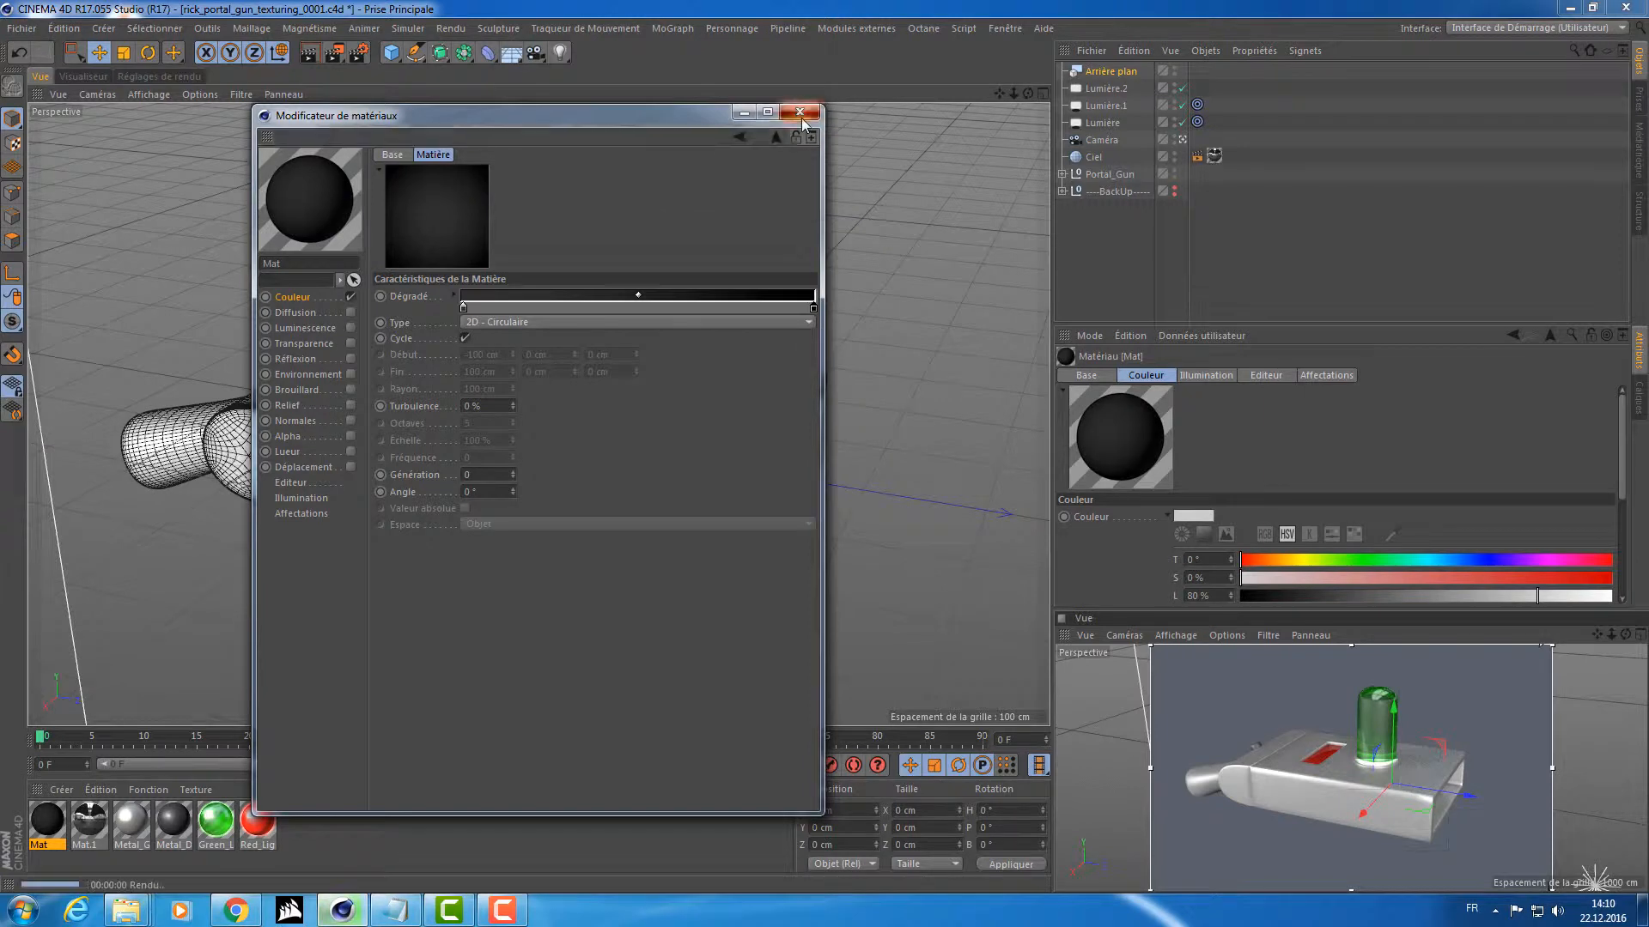
Close the material editor and apply the dark gradient material to the Arrière plan object.
click(800, 111)
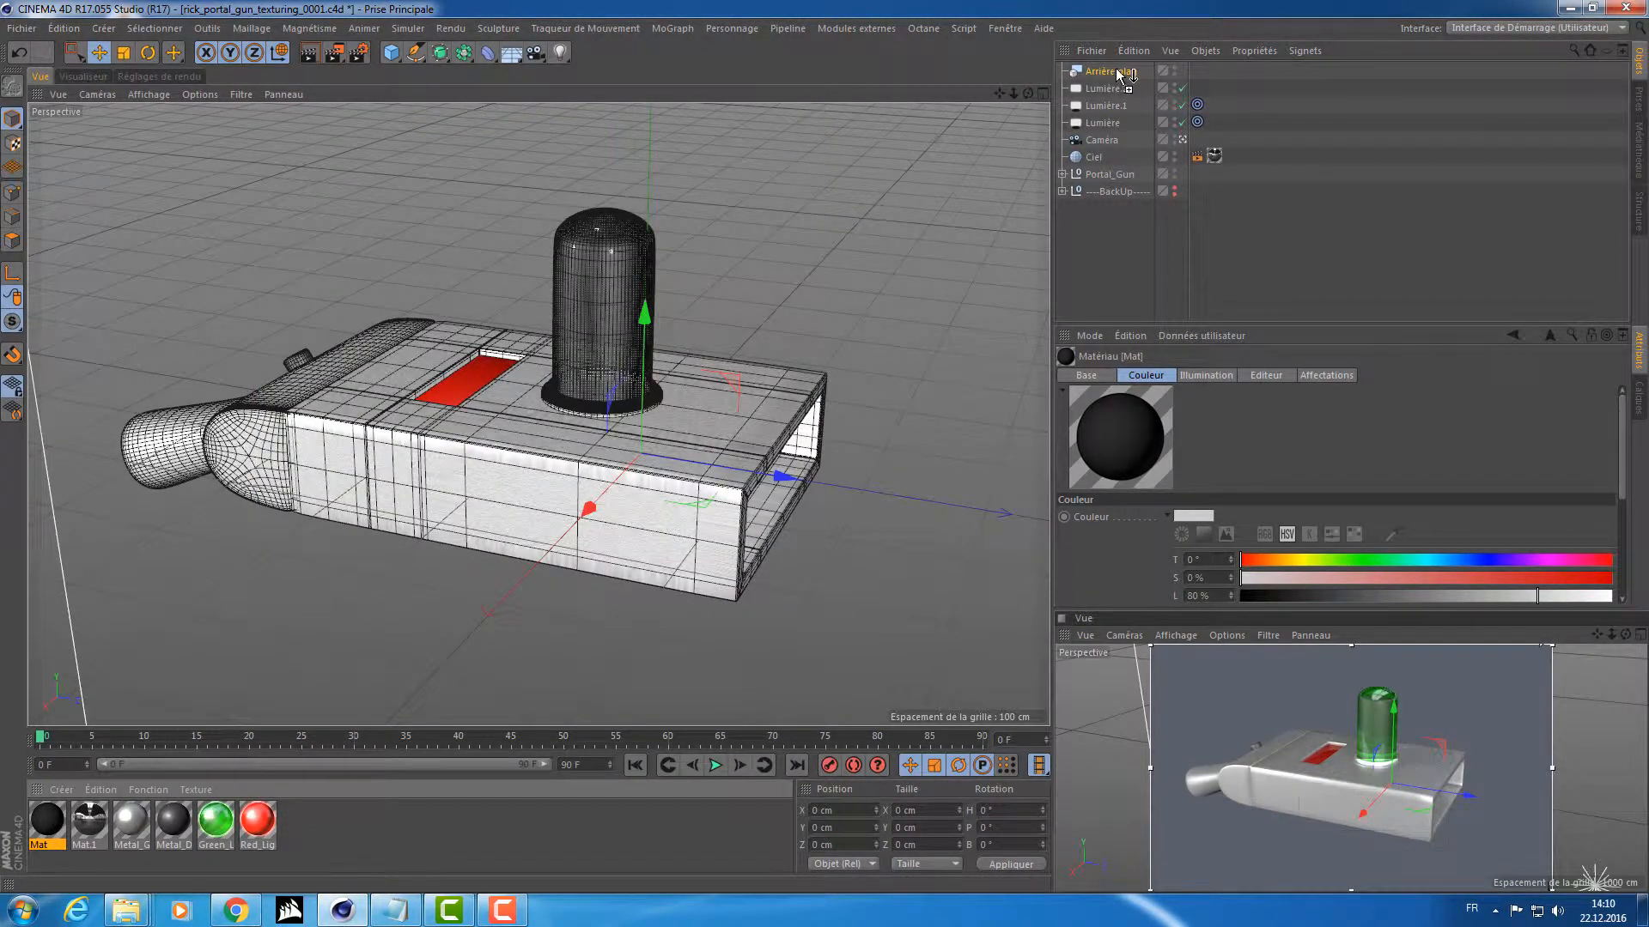
drag(1120, 76, 1114, 74)
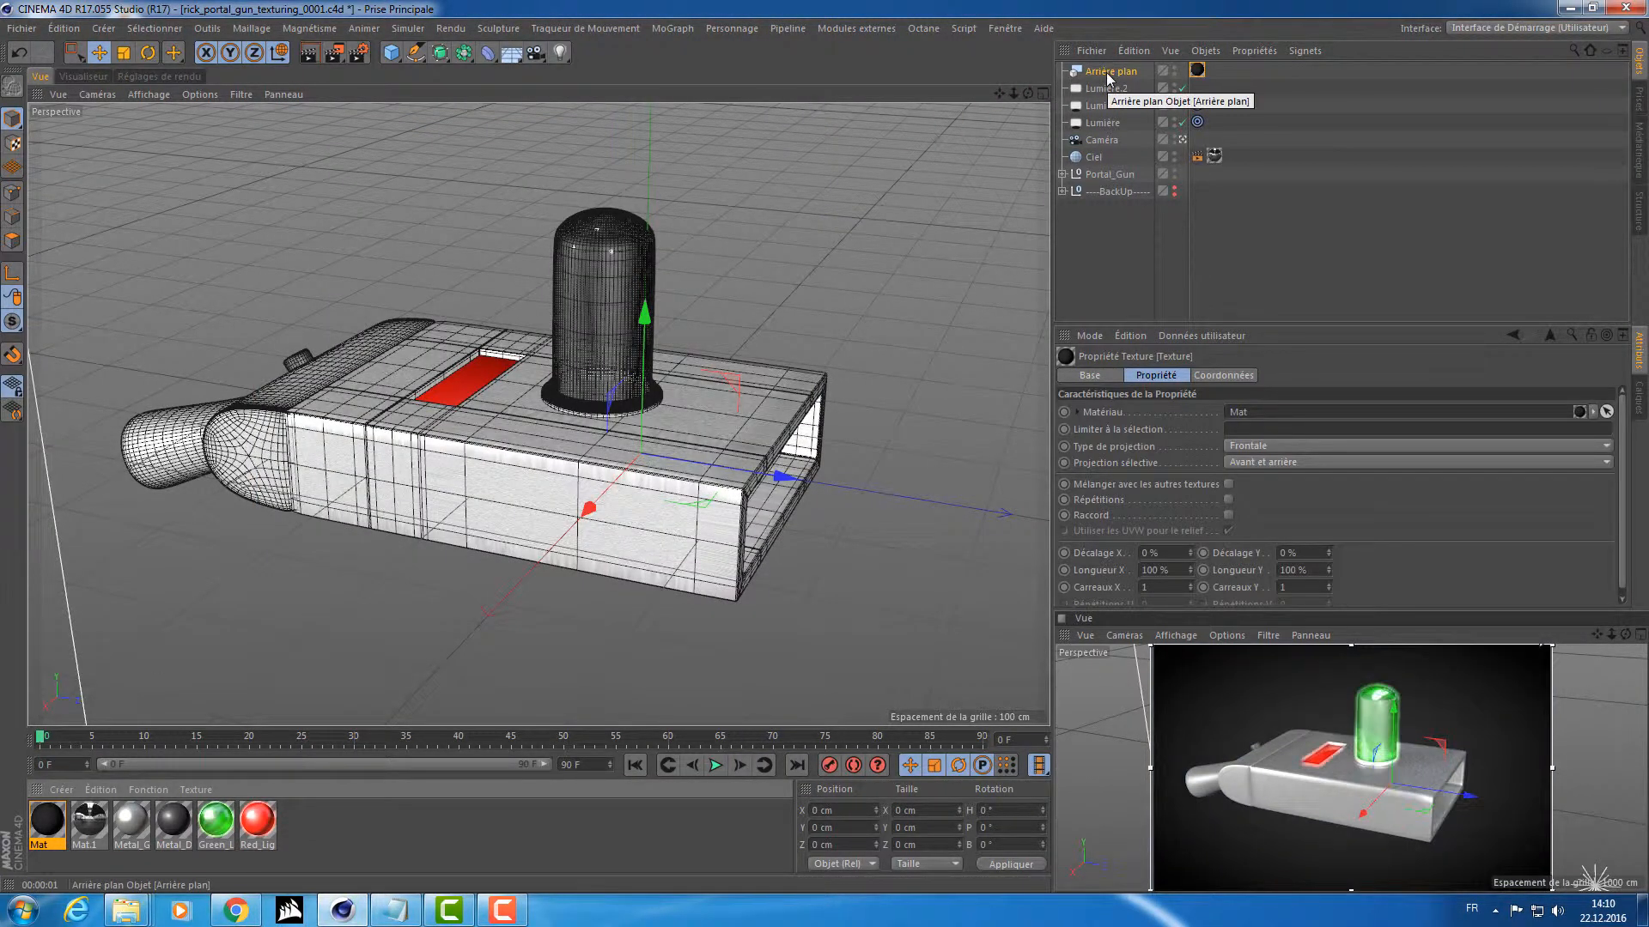
Examine the dome's reflections and the gun against the dark backdrop in the live render, including at full size.
alt+right_drag(619, 230, 977, 227)
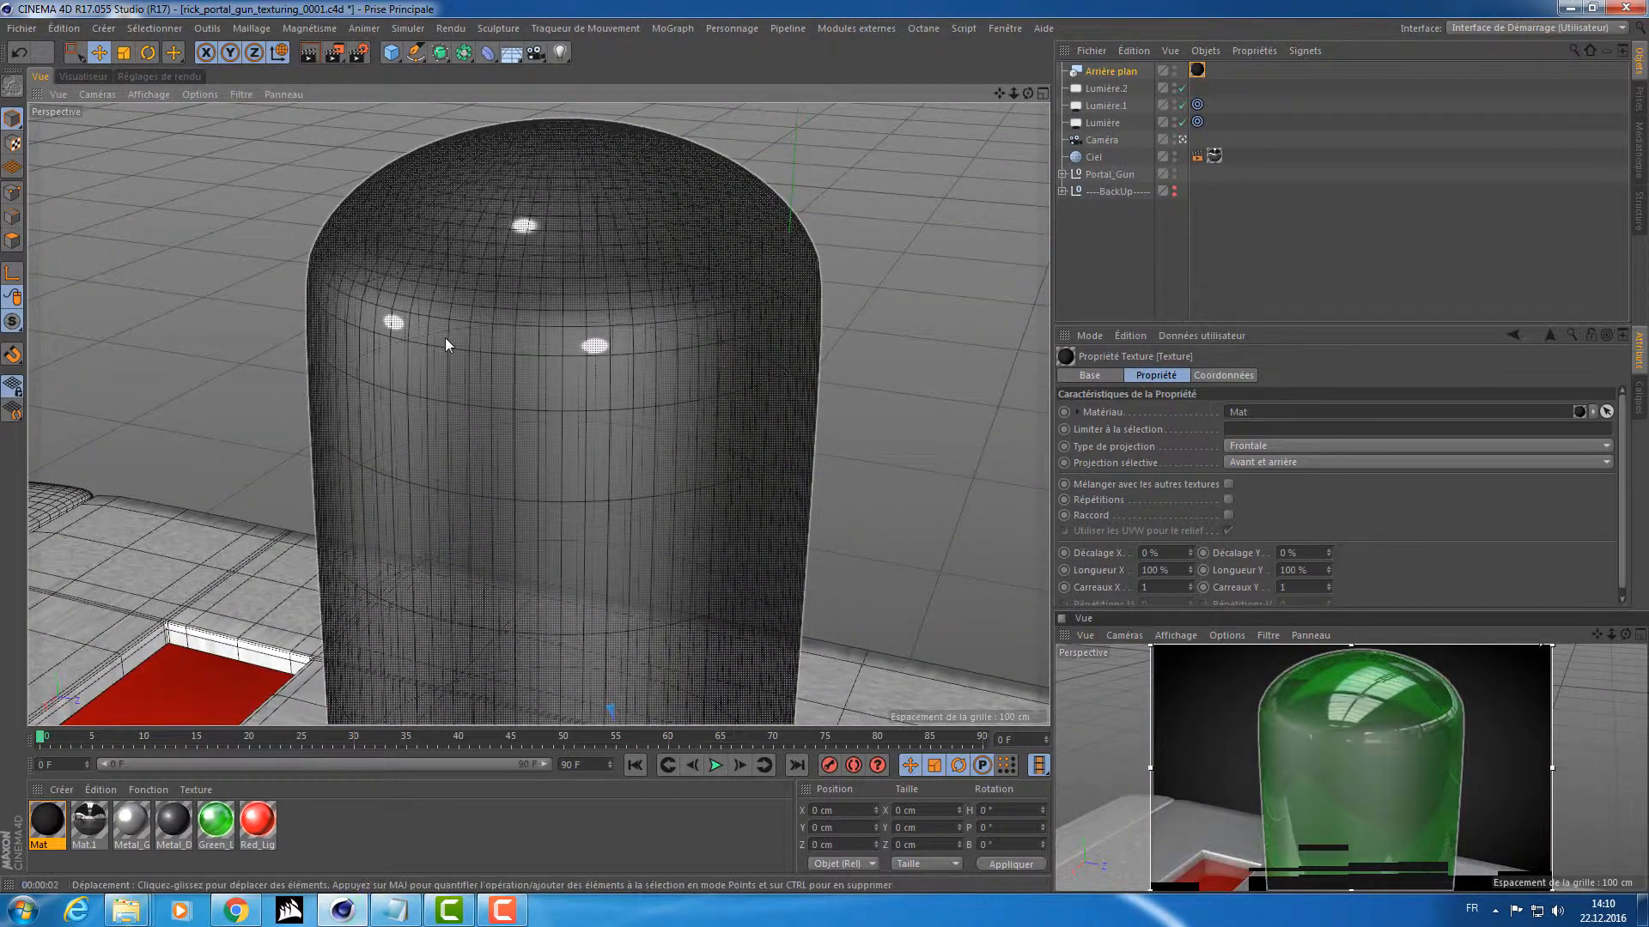
alt+right_drag(819, 378, 508, 417)
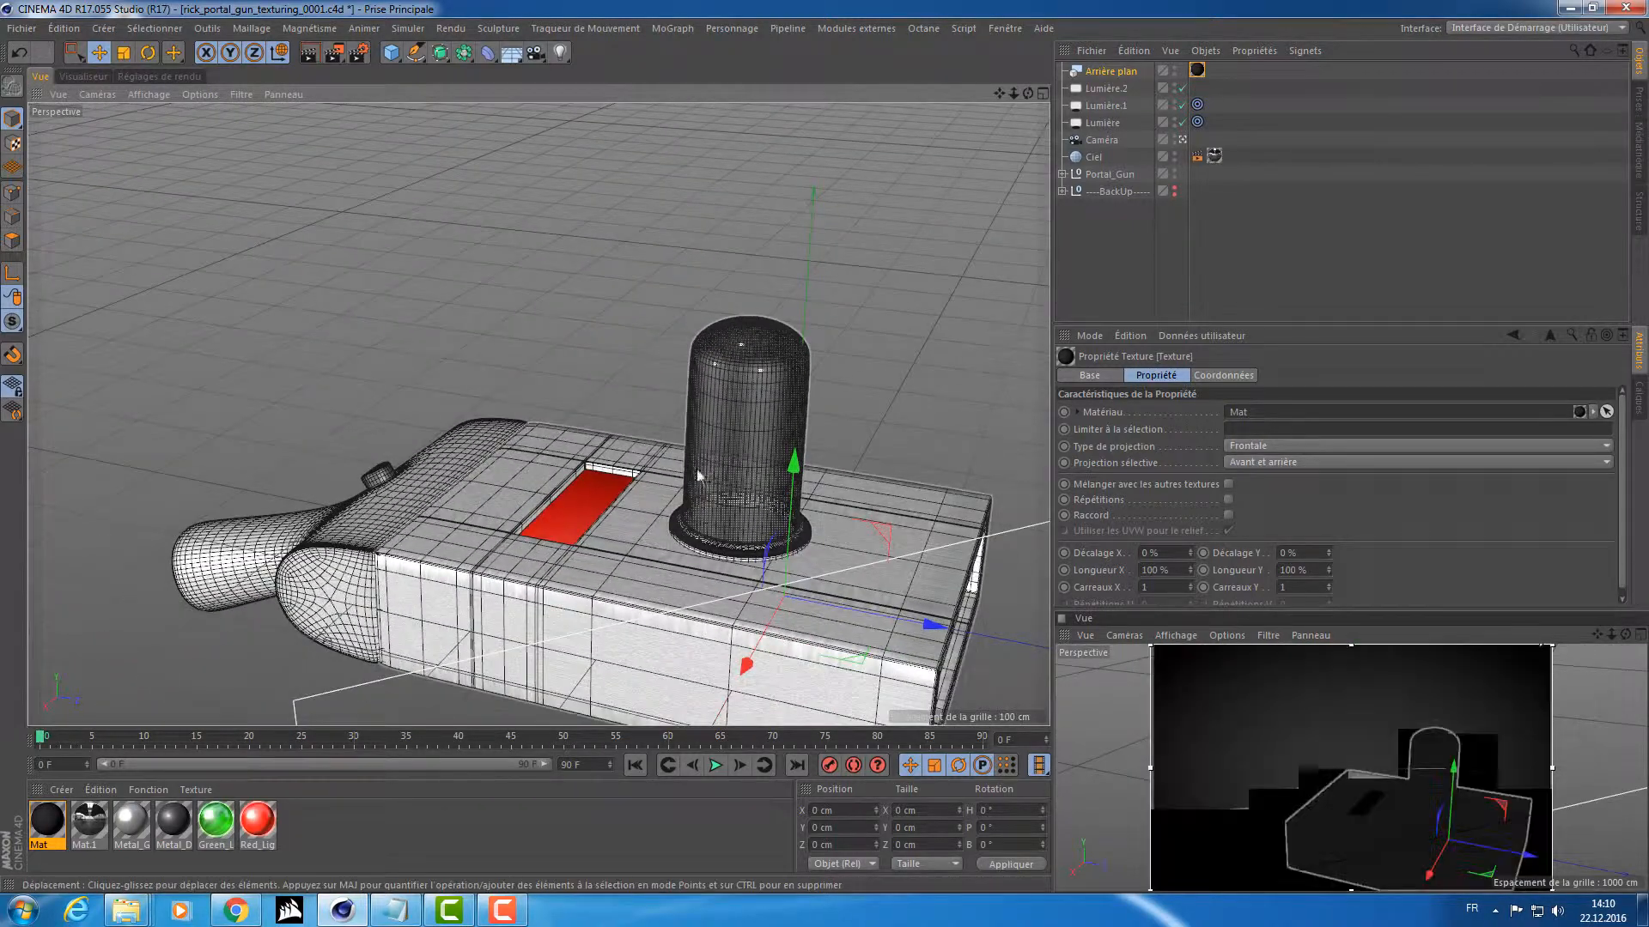
alt+middle_drag(774, 516, 738, 456)
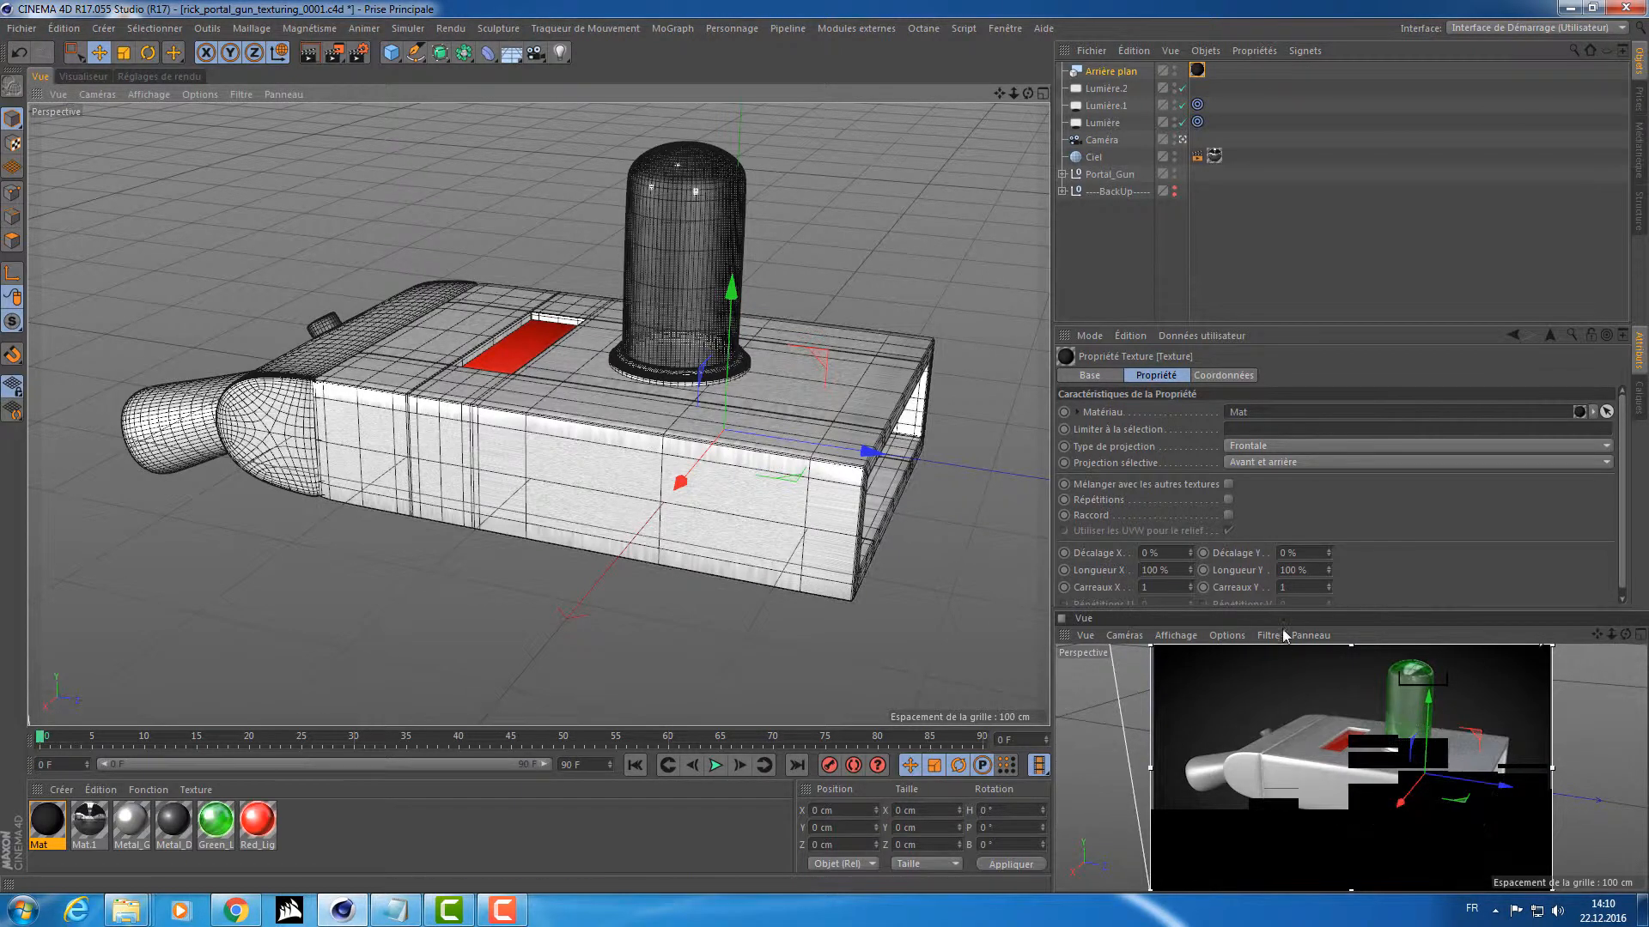
key(ctrl+Tab)
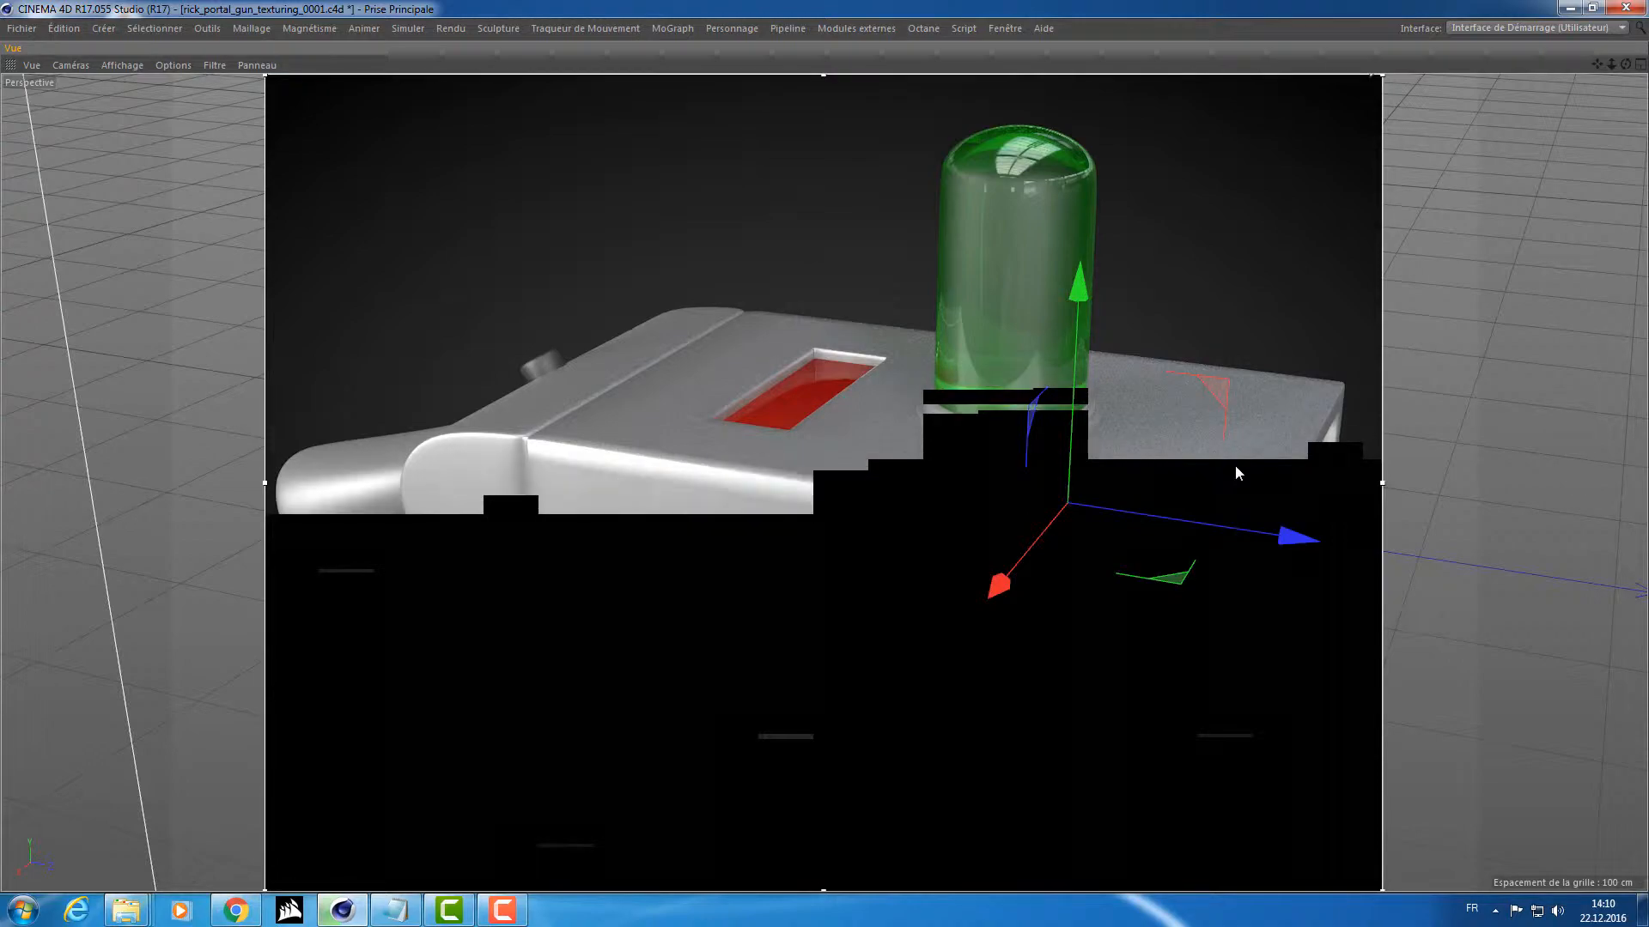
key(ctrl+Tab)
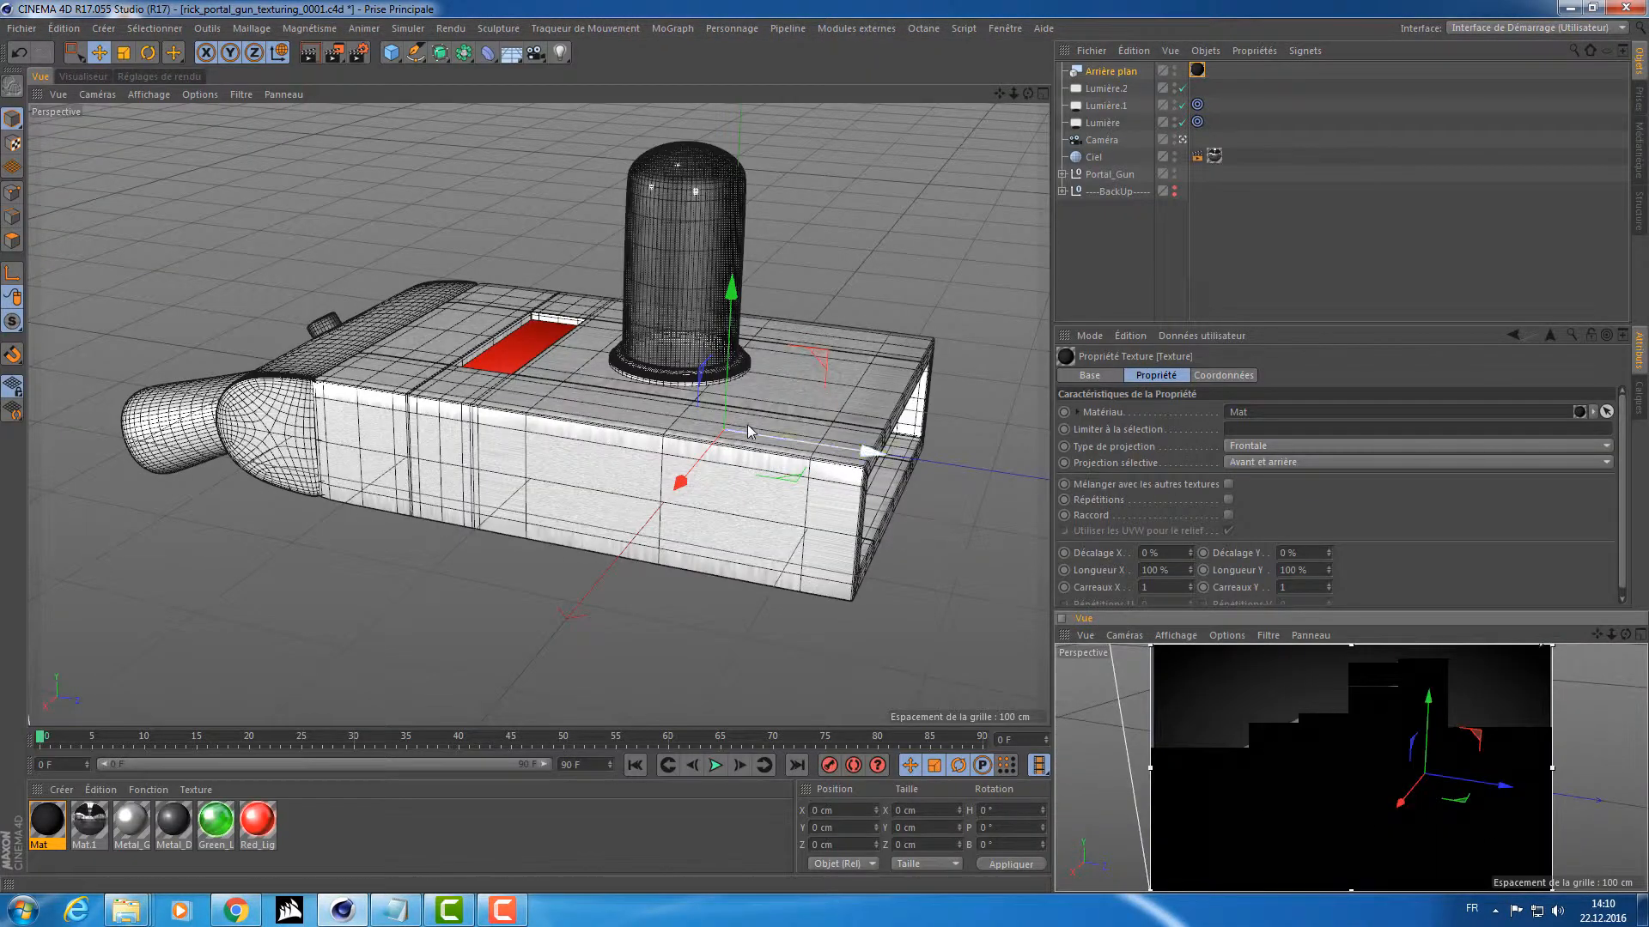
alt+drag(811, 428, 673, 406)
alt+right_drag(673, 406, 296, 420)
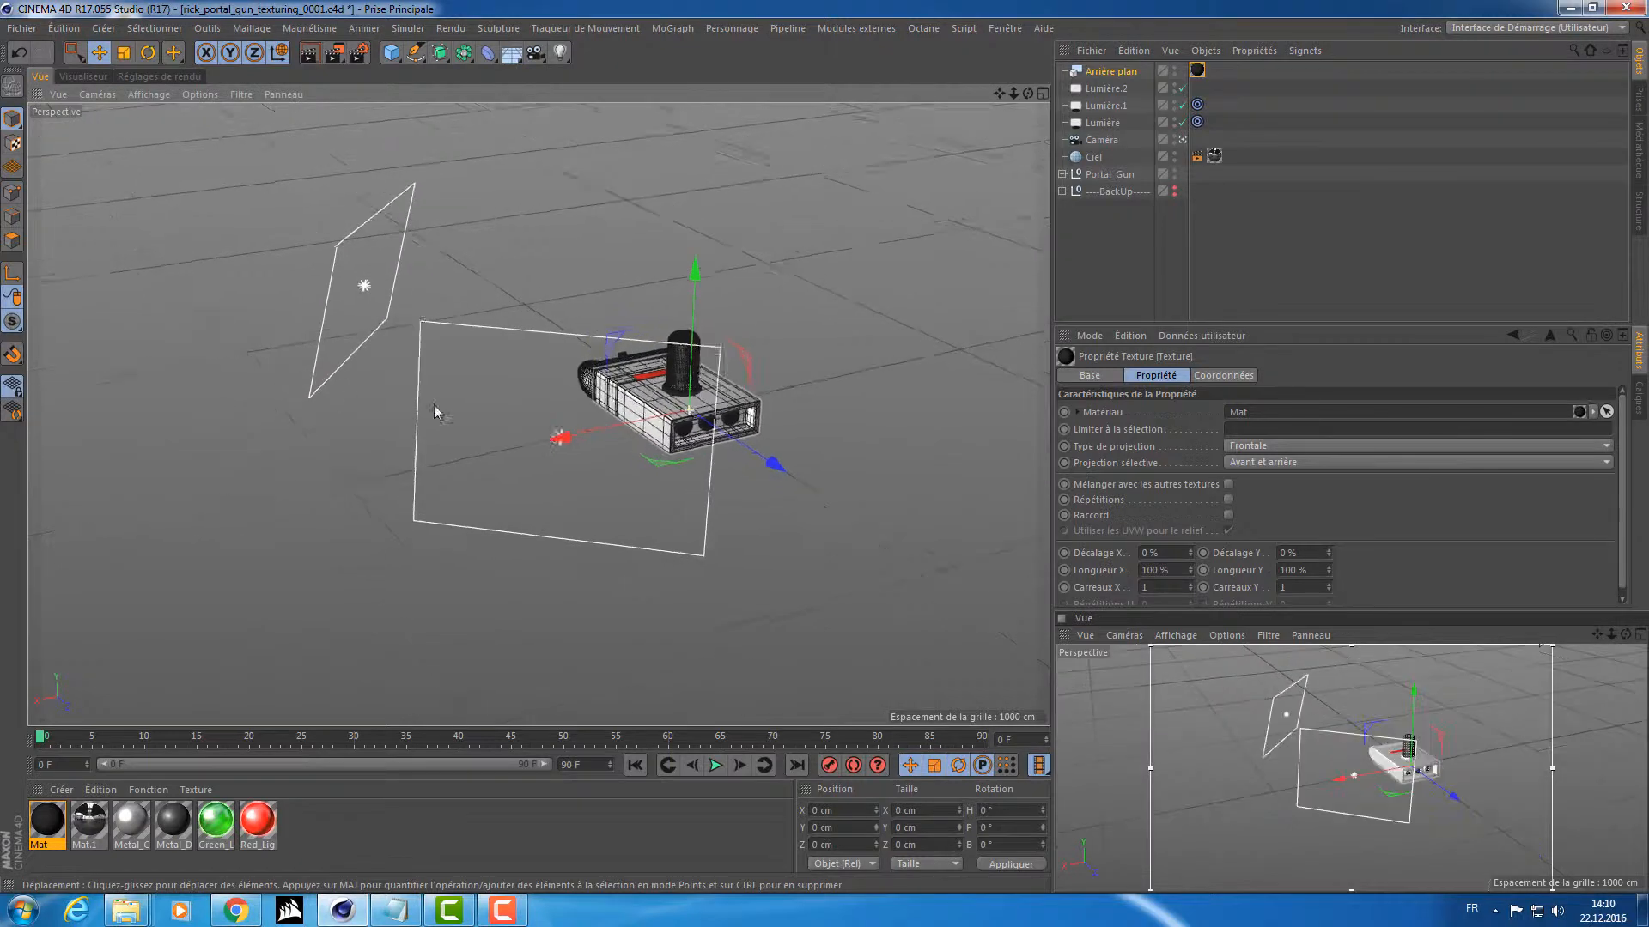
Examine the area lights' placement around the gun and the gun's lighting in the live render.
alt+drag(433, 406, 589, 461)
click(747, 564)
alt+drag(747, 562, 707, 139)
click(991, 292)
click(594, 287)
alt+middle_drag(919, 301, 688, 339)
scroll(688, 338, up, 3)
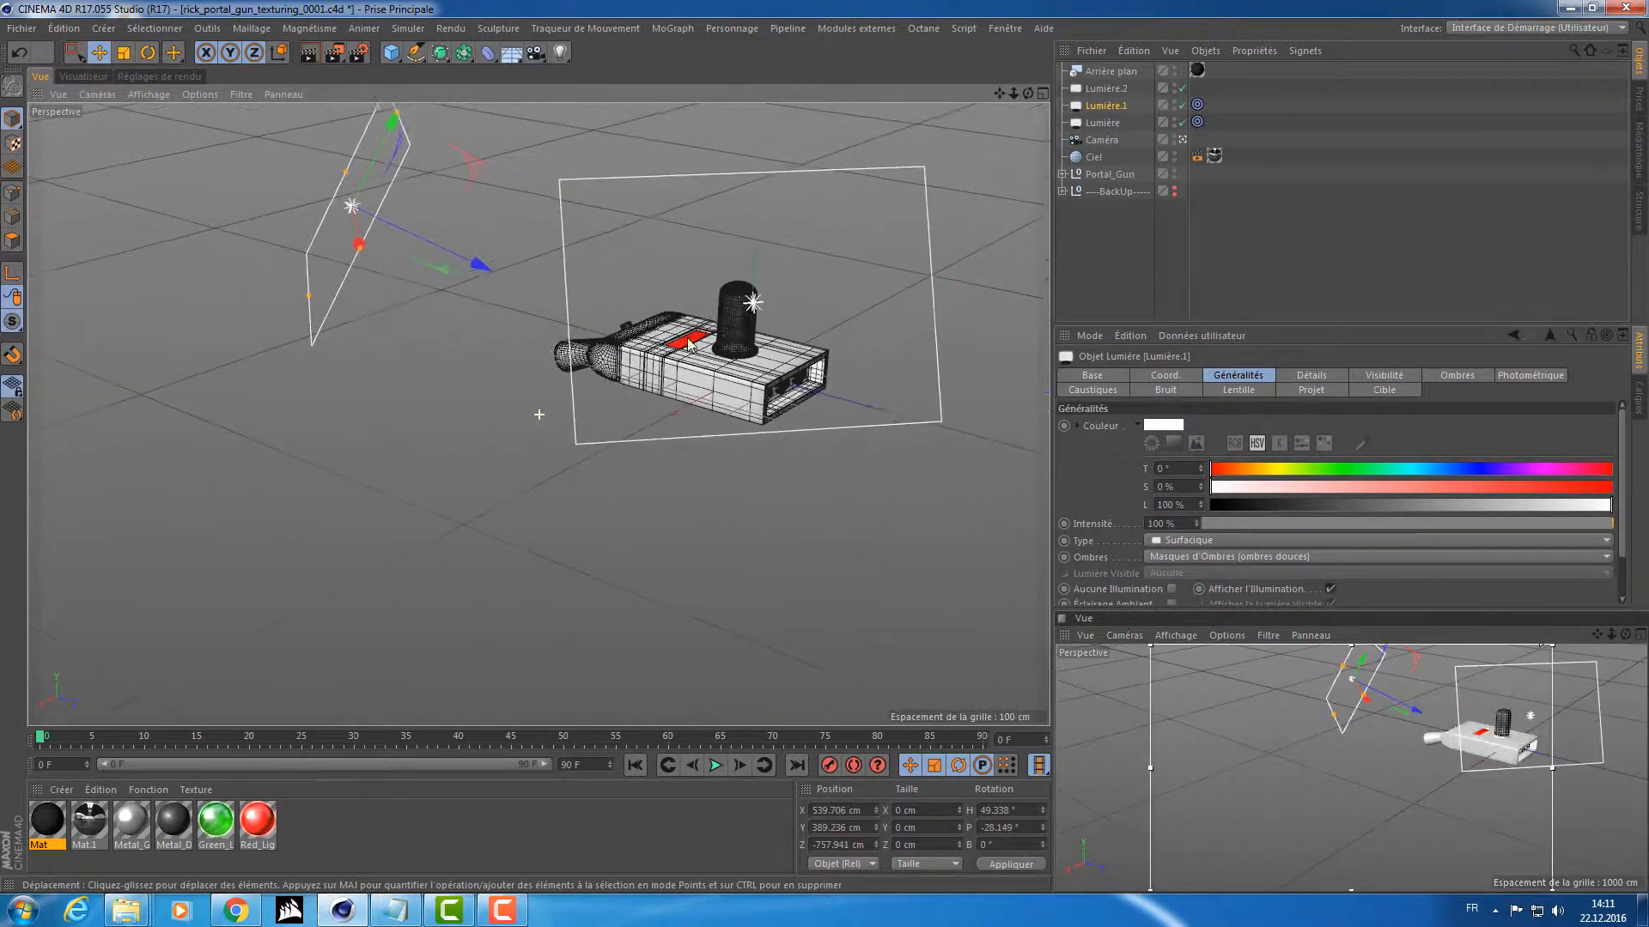
scroll(689, 344, up, 8)
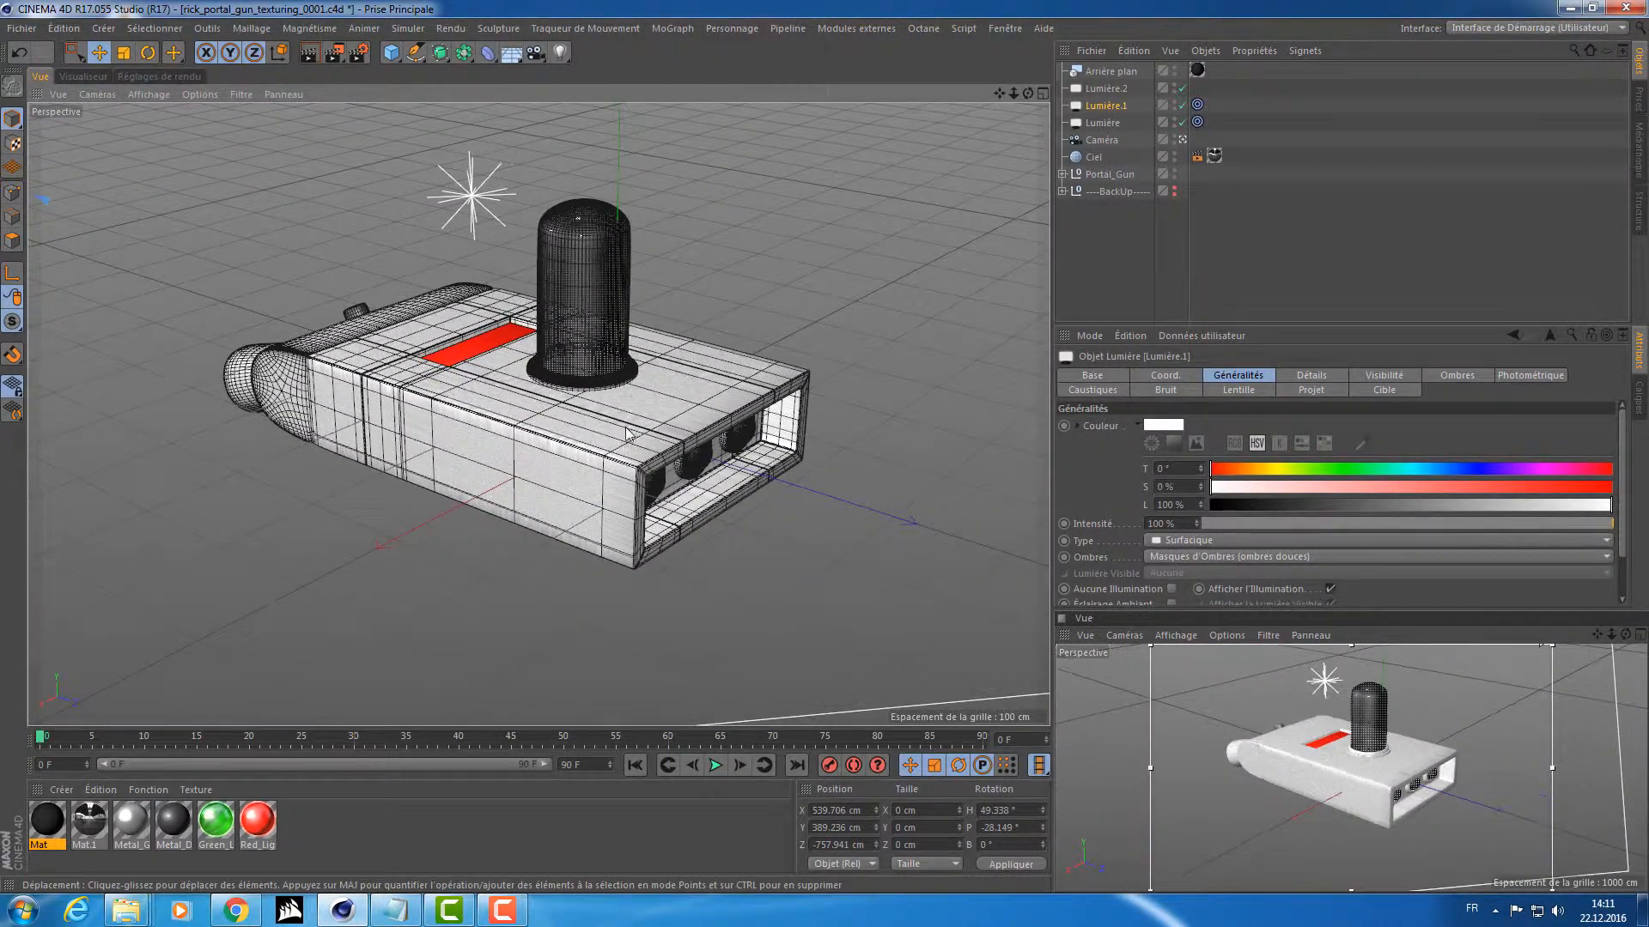
scroll(628, 433, up, 4)
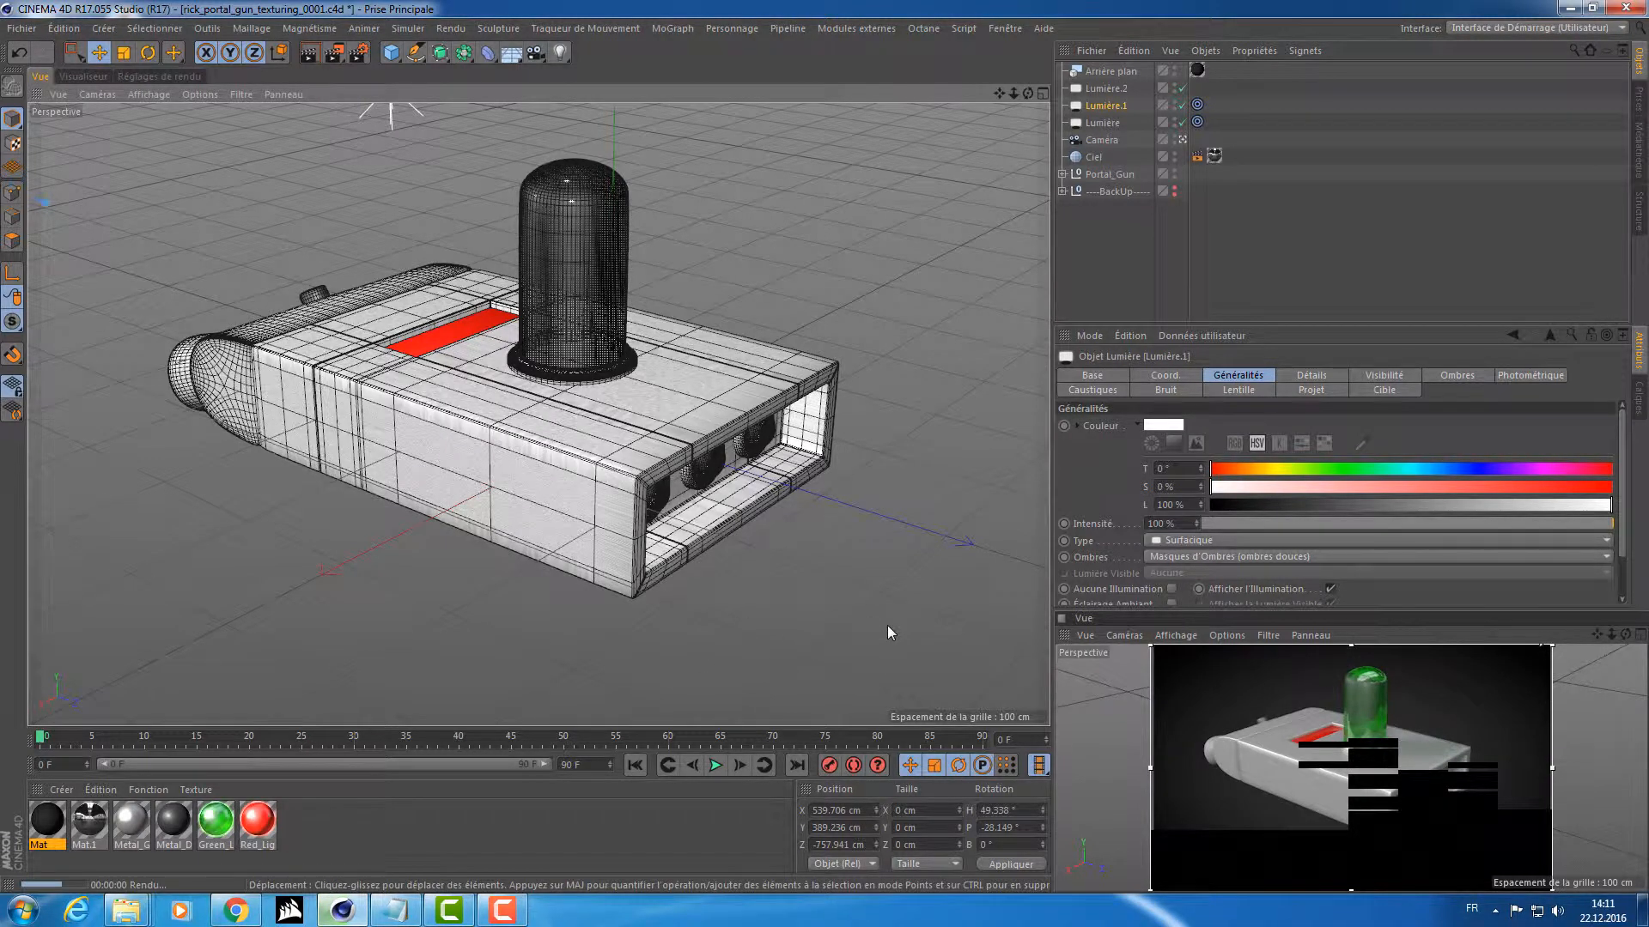
click(1099, 257)
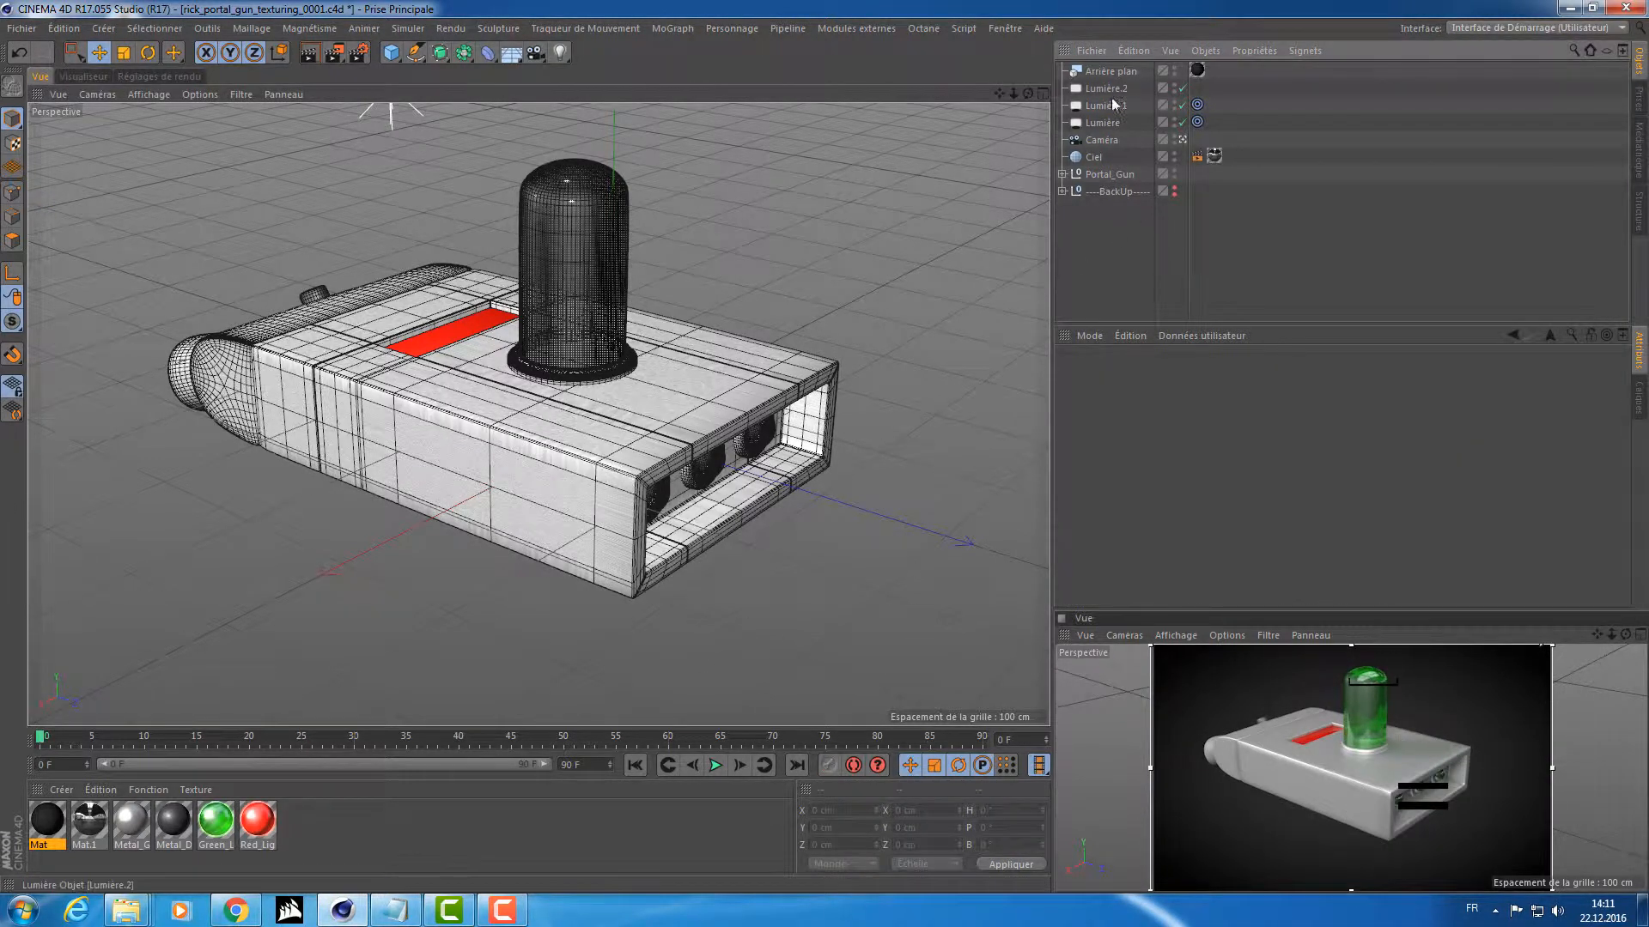
Duplicate the overhead area light Lumière.2 and rotate the copy to H -90°, P 170°, B 90°.
click(1107, 90)
alt+drag(875, 202, 743, 230)
scroll(743, 229, down, 5)
alt+middle_drag(718, 210, 776, 372)
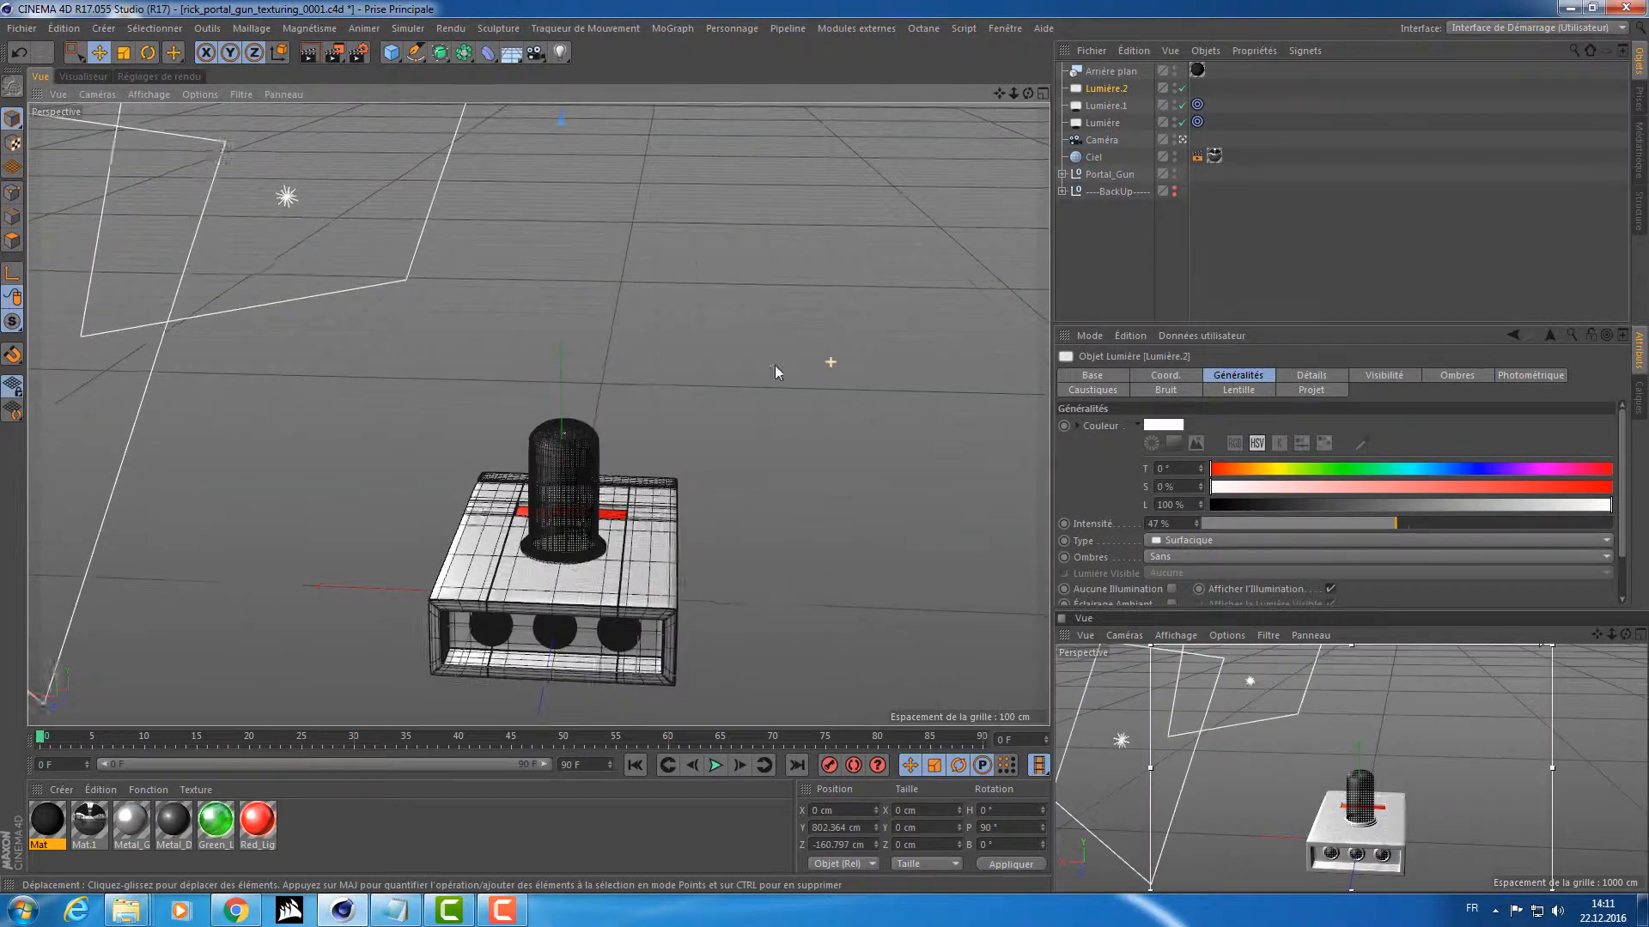
alt+right_drag(774, 366, 558, 383)
alt+middle_drag(777, 319, 707, 446)
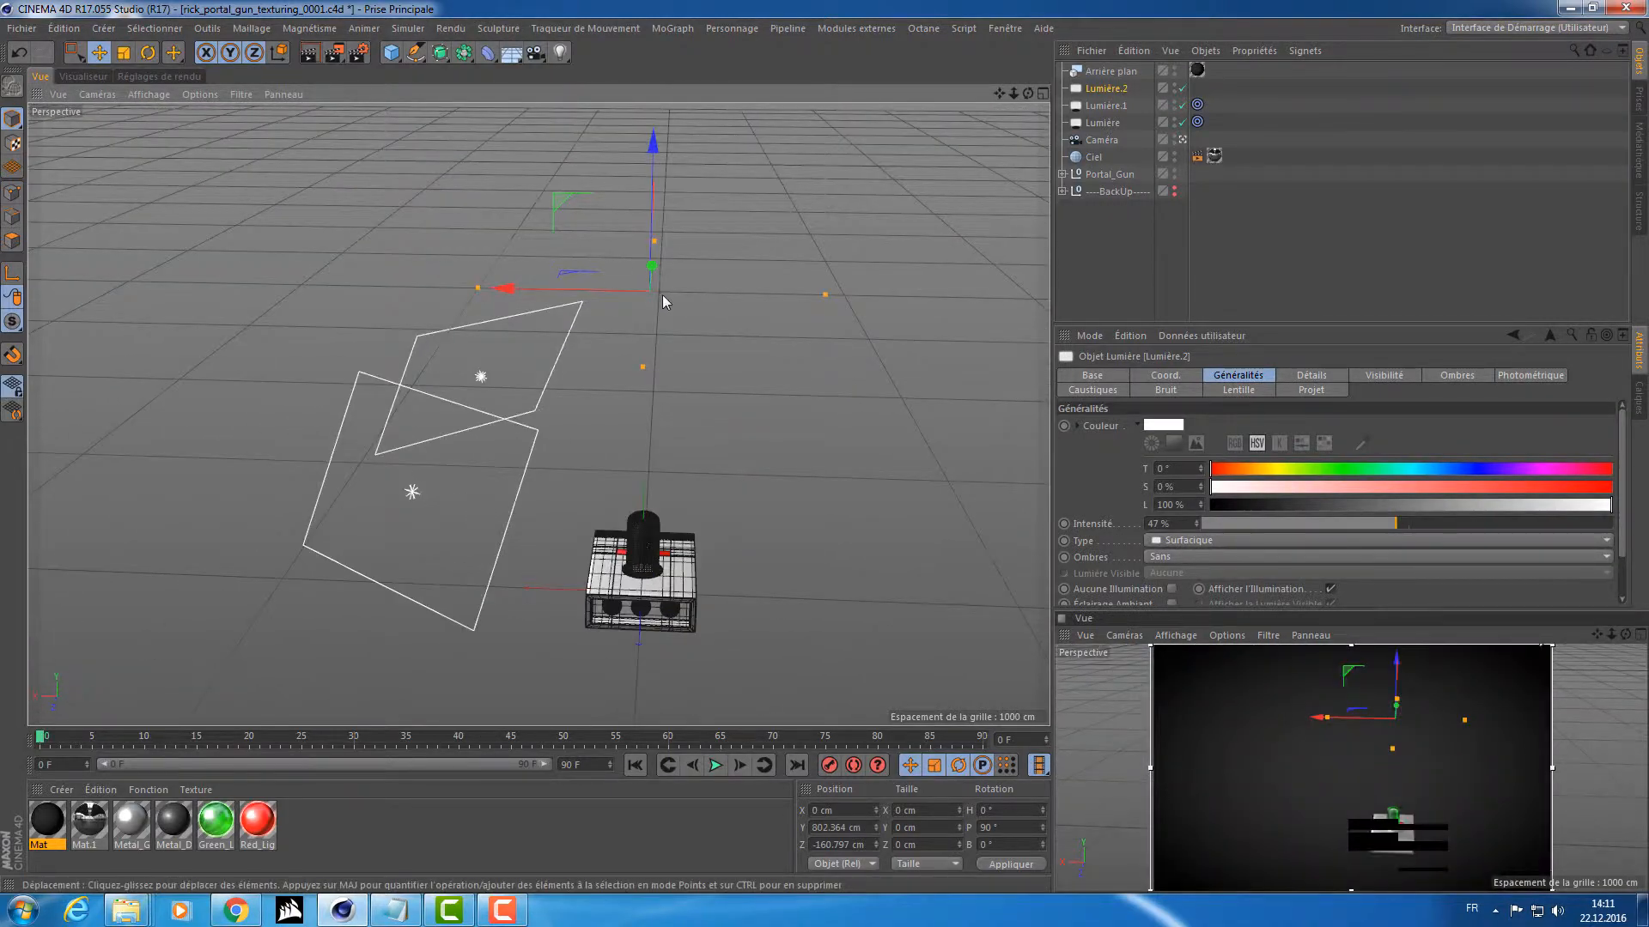
key(ctrl+v)
key(r)
drag(714, 228, 792, 400)
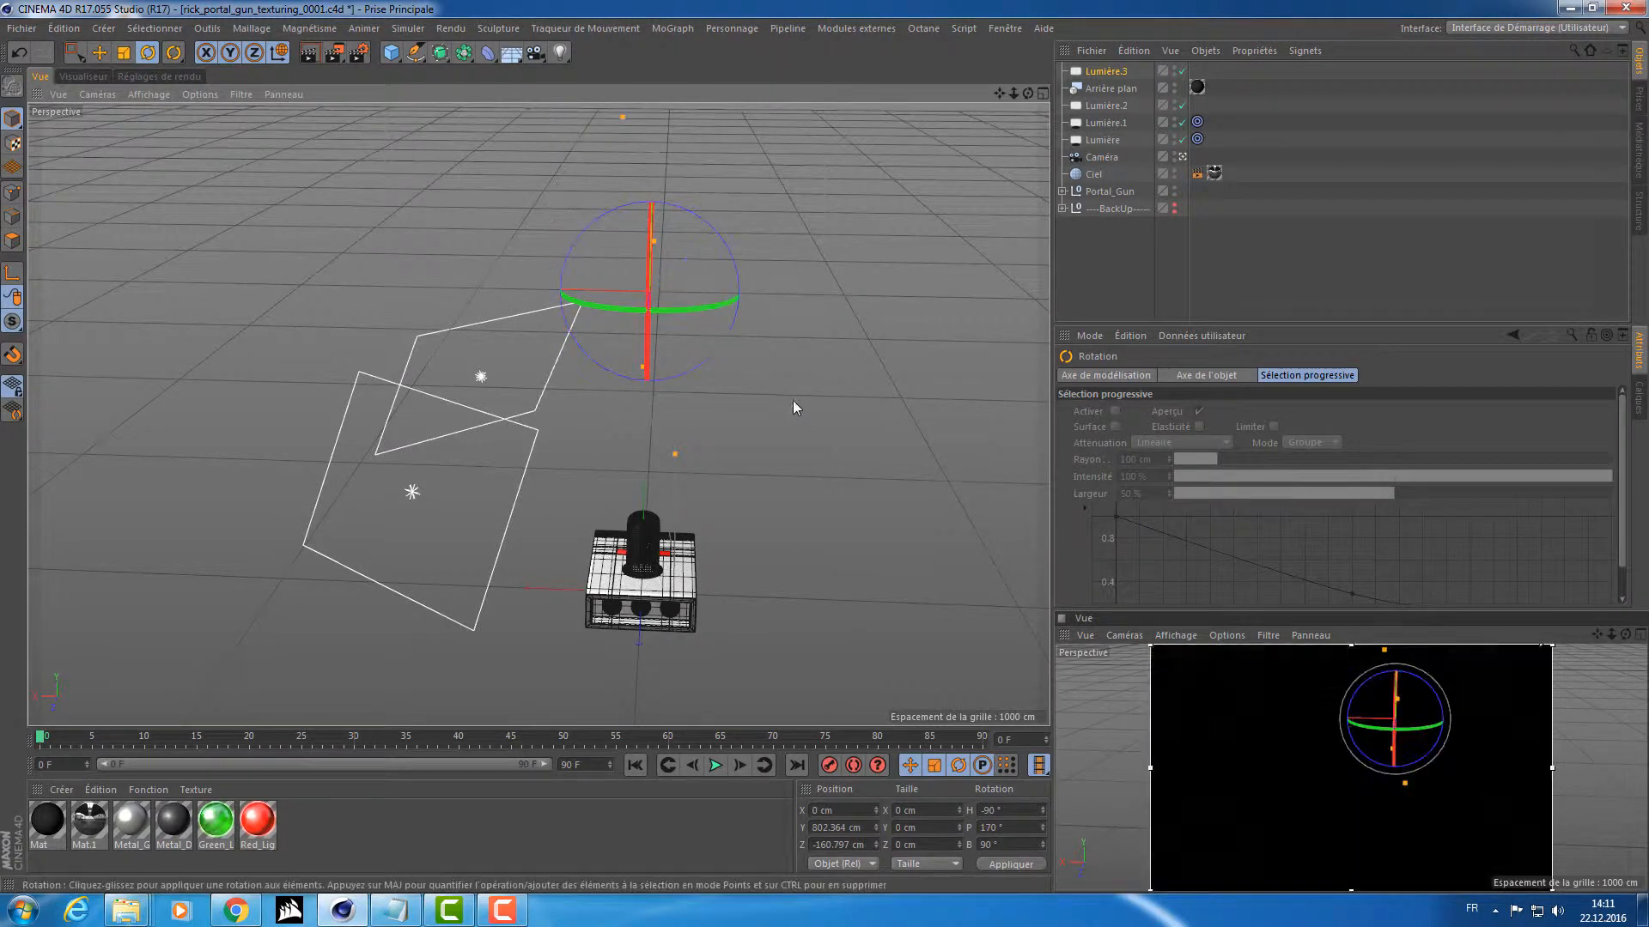
Move the duplicated light beside the gun, to about X -676 cm, Y 399 cm.
key(e)
drag(732, 186, 986, 340)
alt+drag(693, 497, 919, 446)
alt+middle_drag(576, 433, 232, 240)
alt+drag(498, 352, 791, 394)
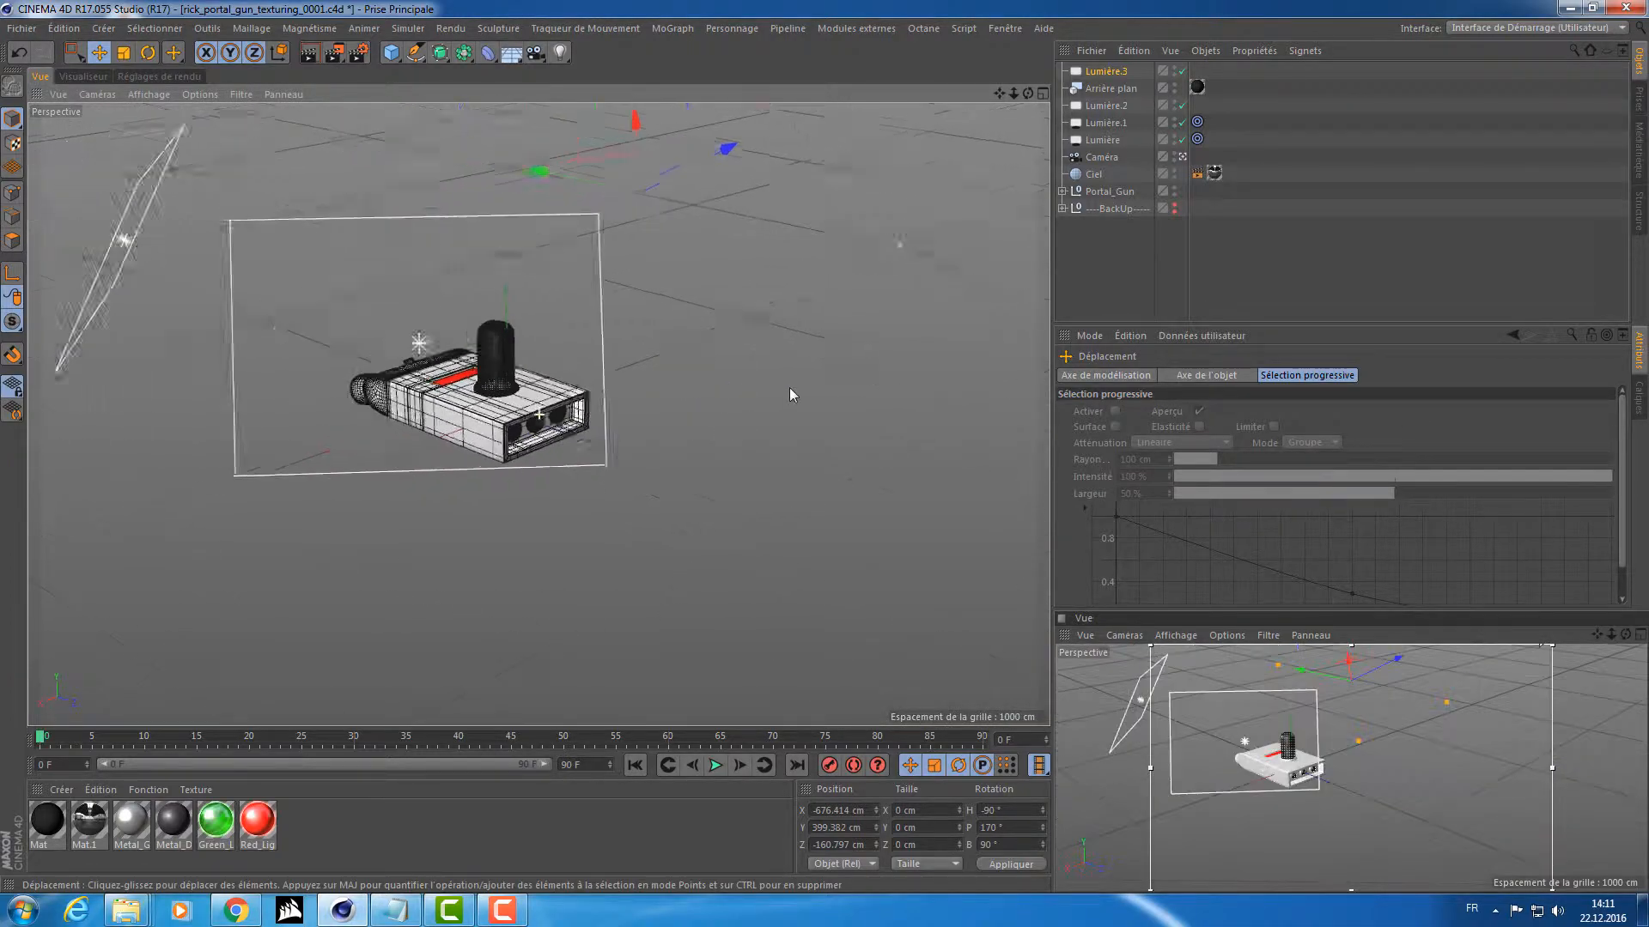
Frame the gun from a three-quarter angle, save the scene and inspect the live render at full size.
alt+middle_drag(507, 390, 708, 416)
alt+right_drag(708, 418, 841, 413)
alt+drag(828, 413, 670, 403)
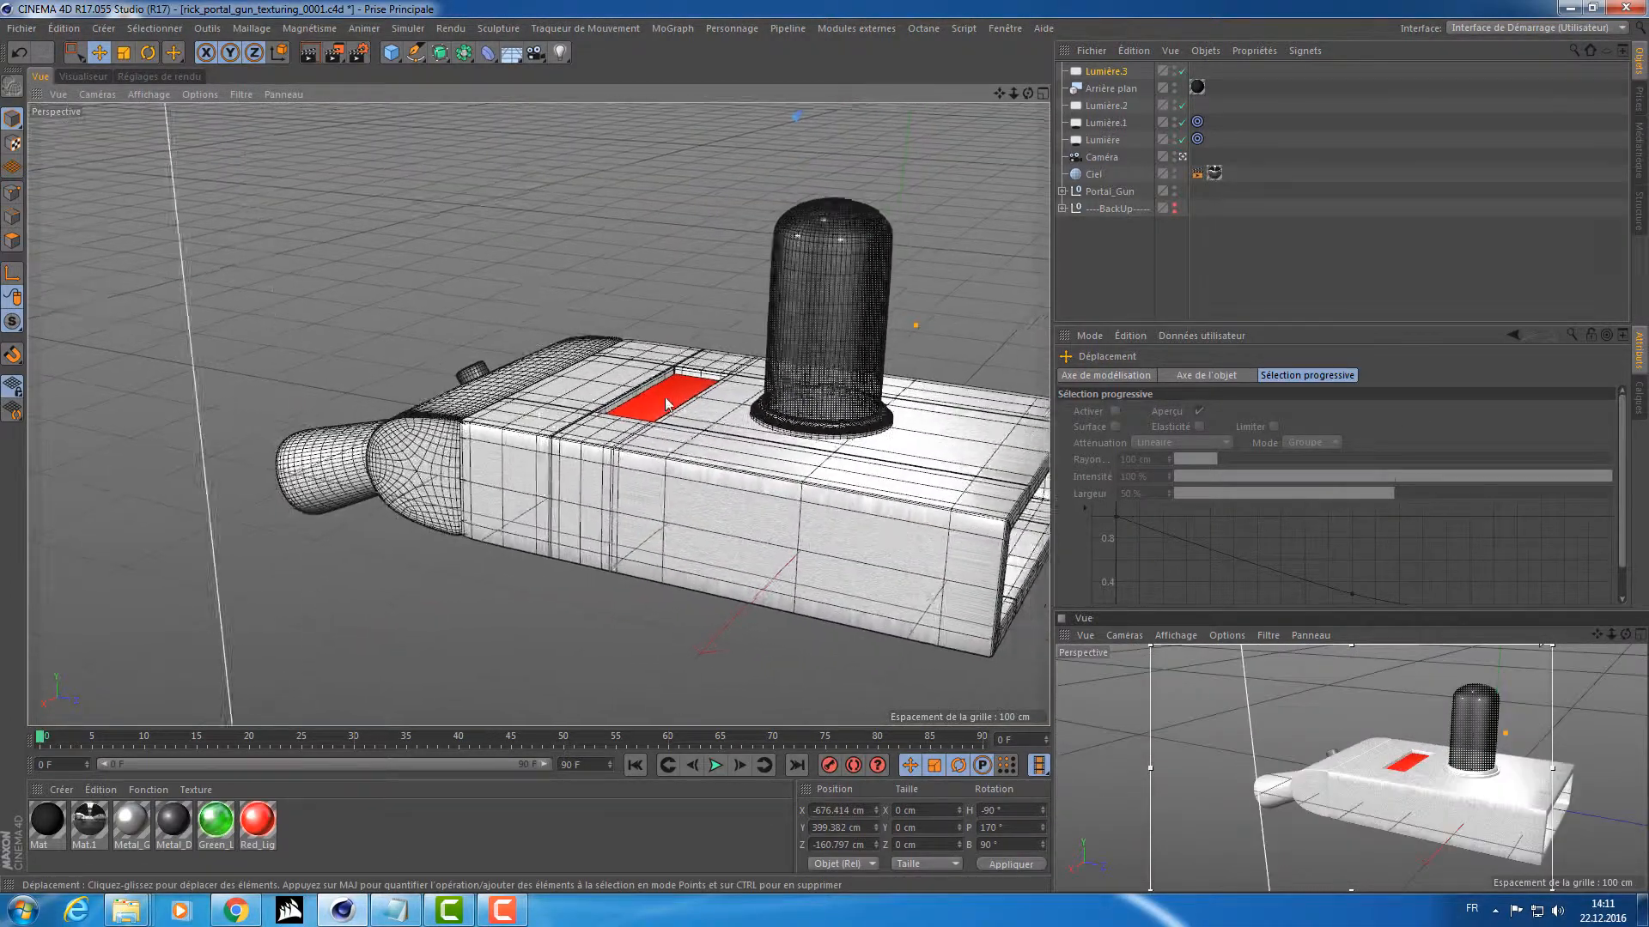
alt+middle_drag(669, 403, 506, 377)
alt+drag(507, 377, 698, 418)
alt+middle_drag(698, 391, 696, 424)
key(ctrl+s)
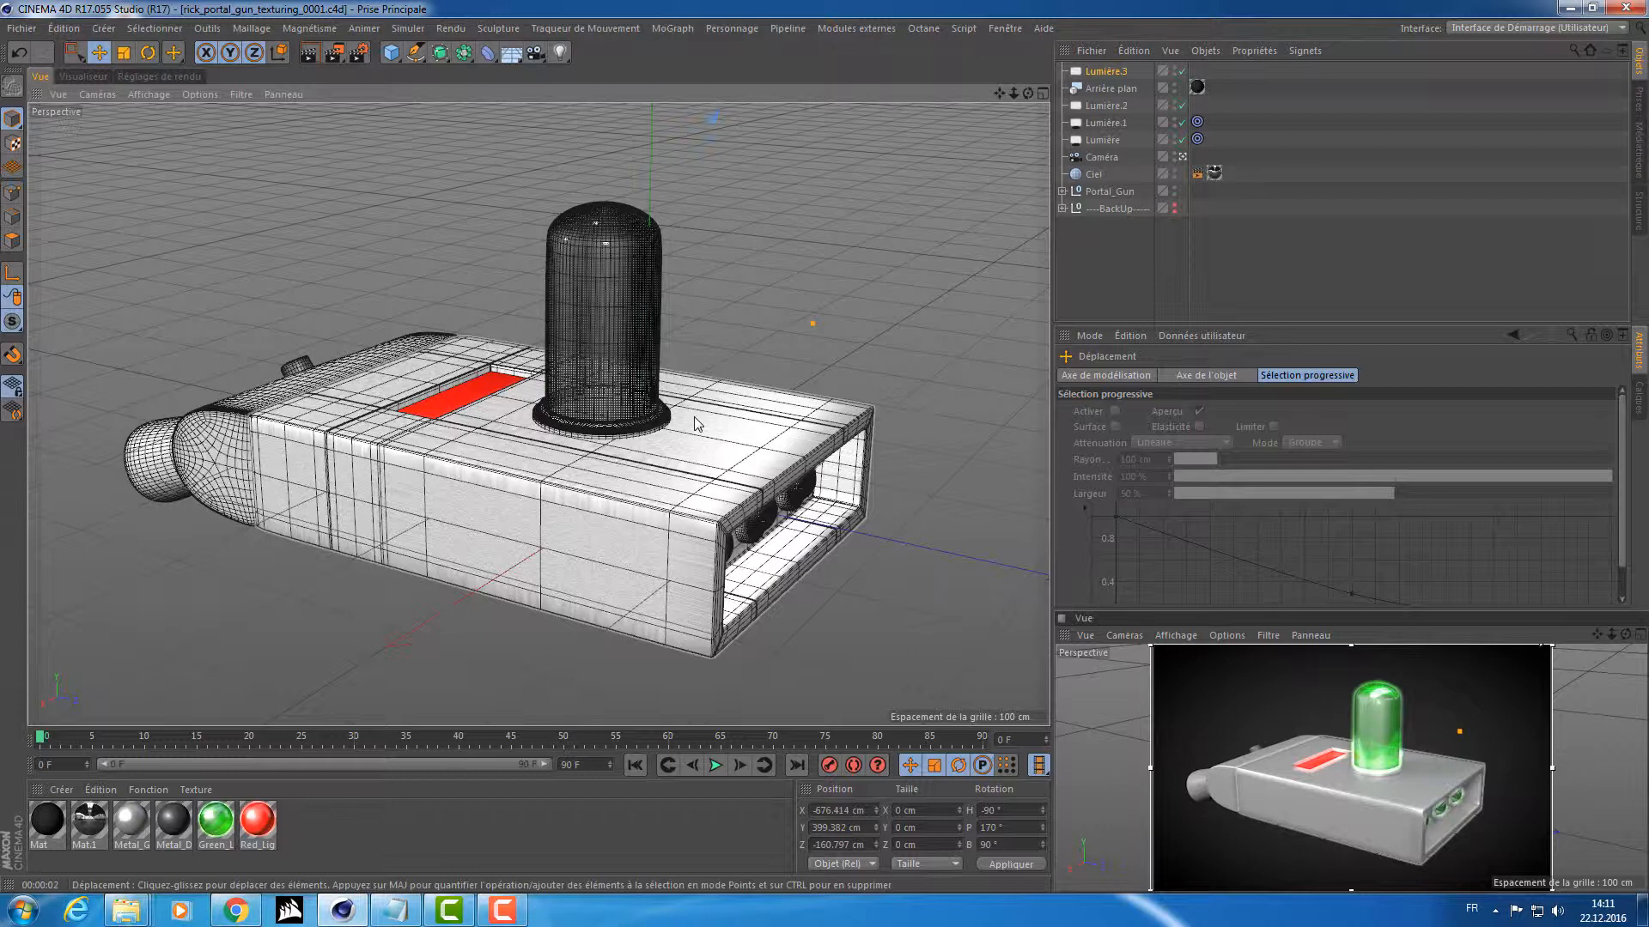
key(ctrl+Tab)
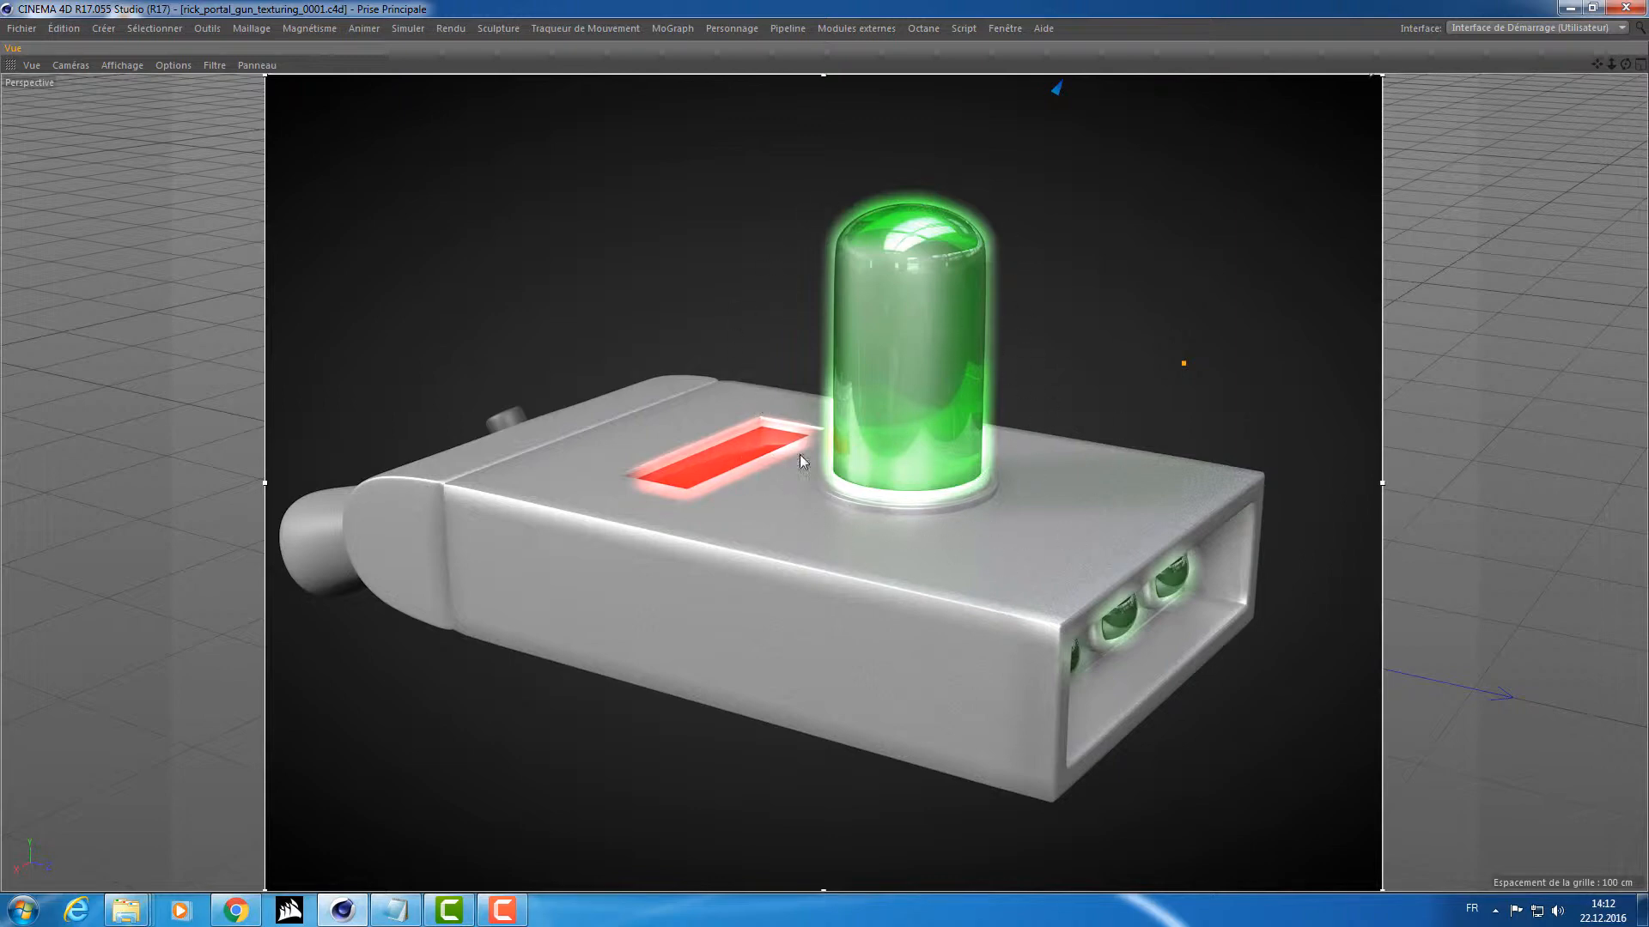
key(ctrl+Tab)
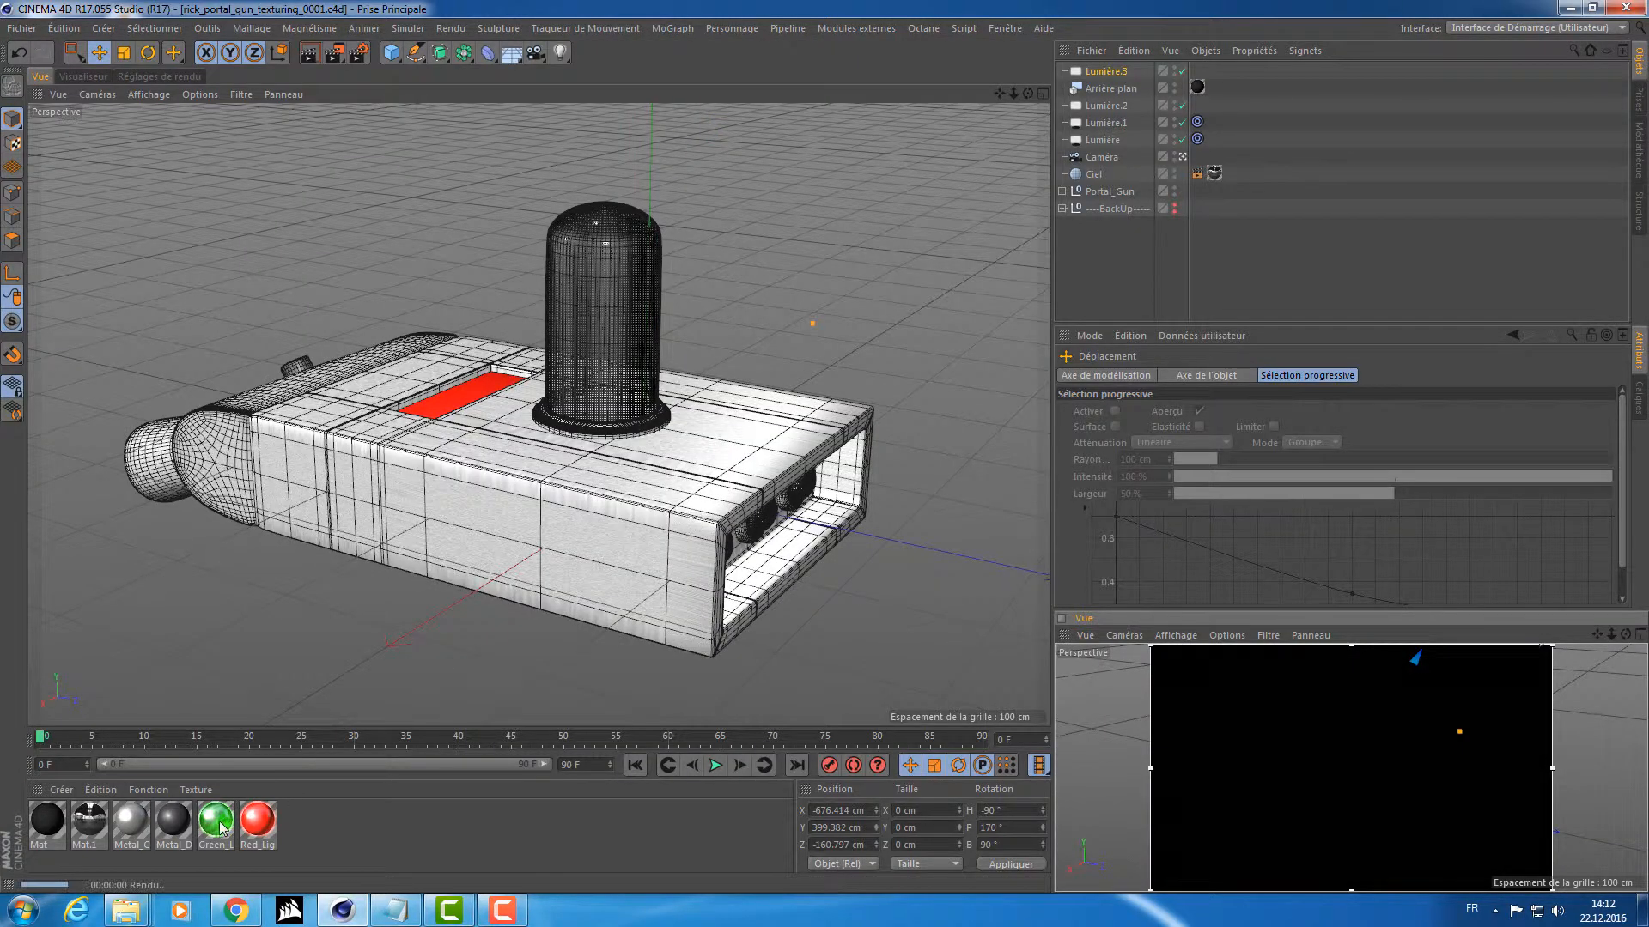
Open the Green_Light material's Lueur channel and set its Intensité interne to 50 %.
double_click(219, 823)
click(300, 465)
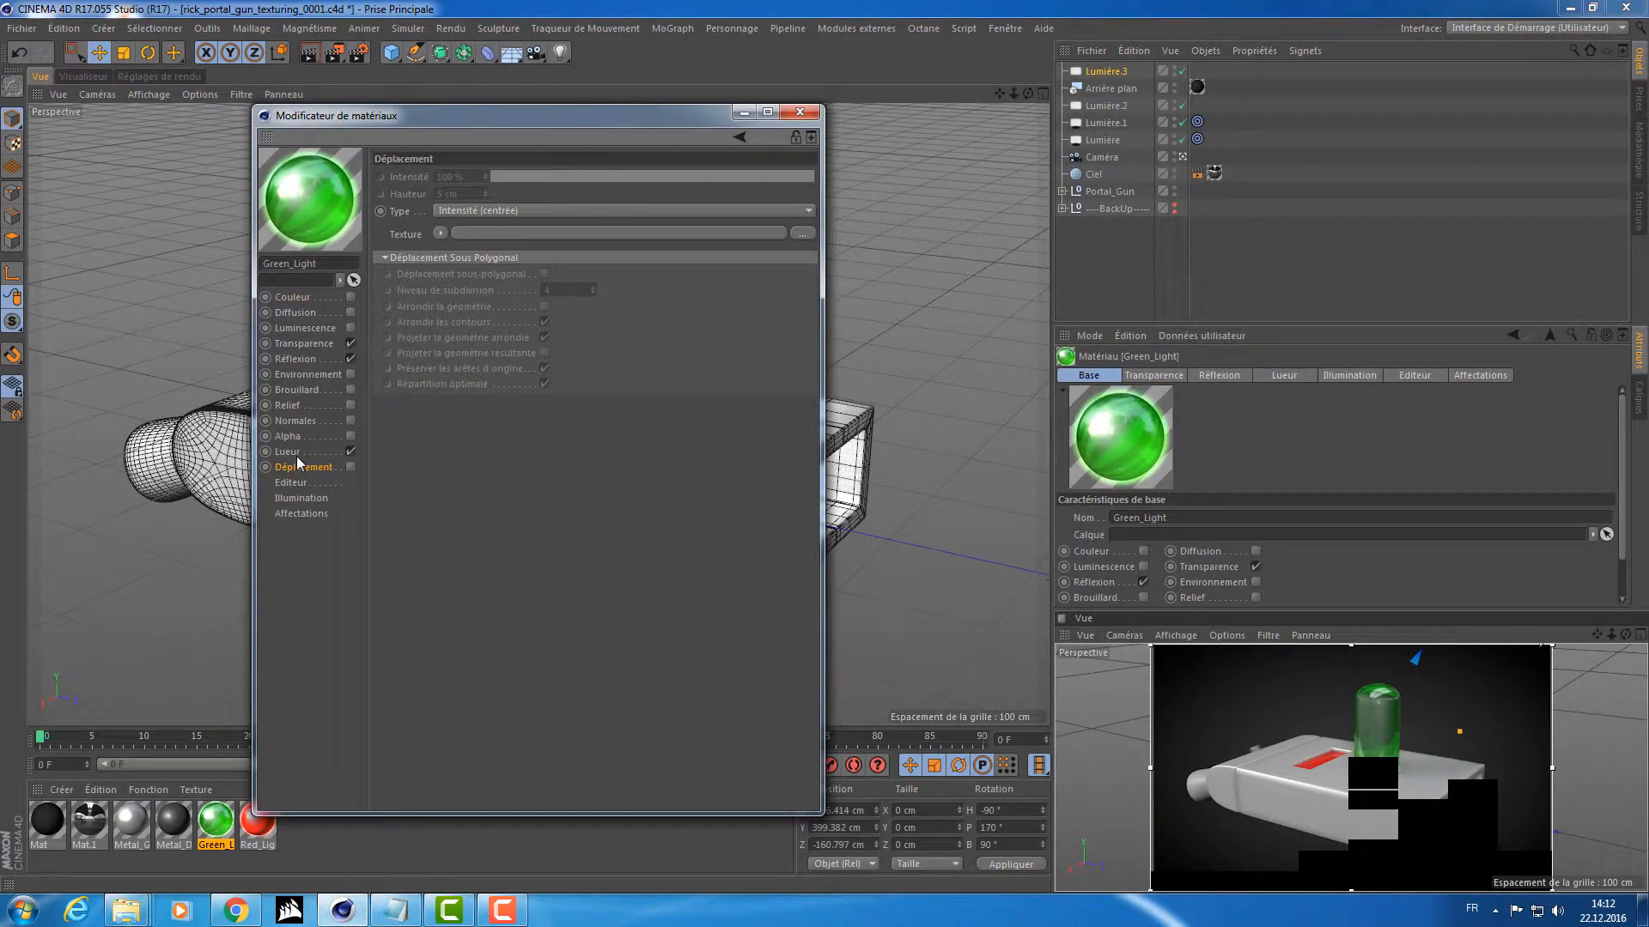
click(297, 455)
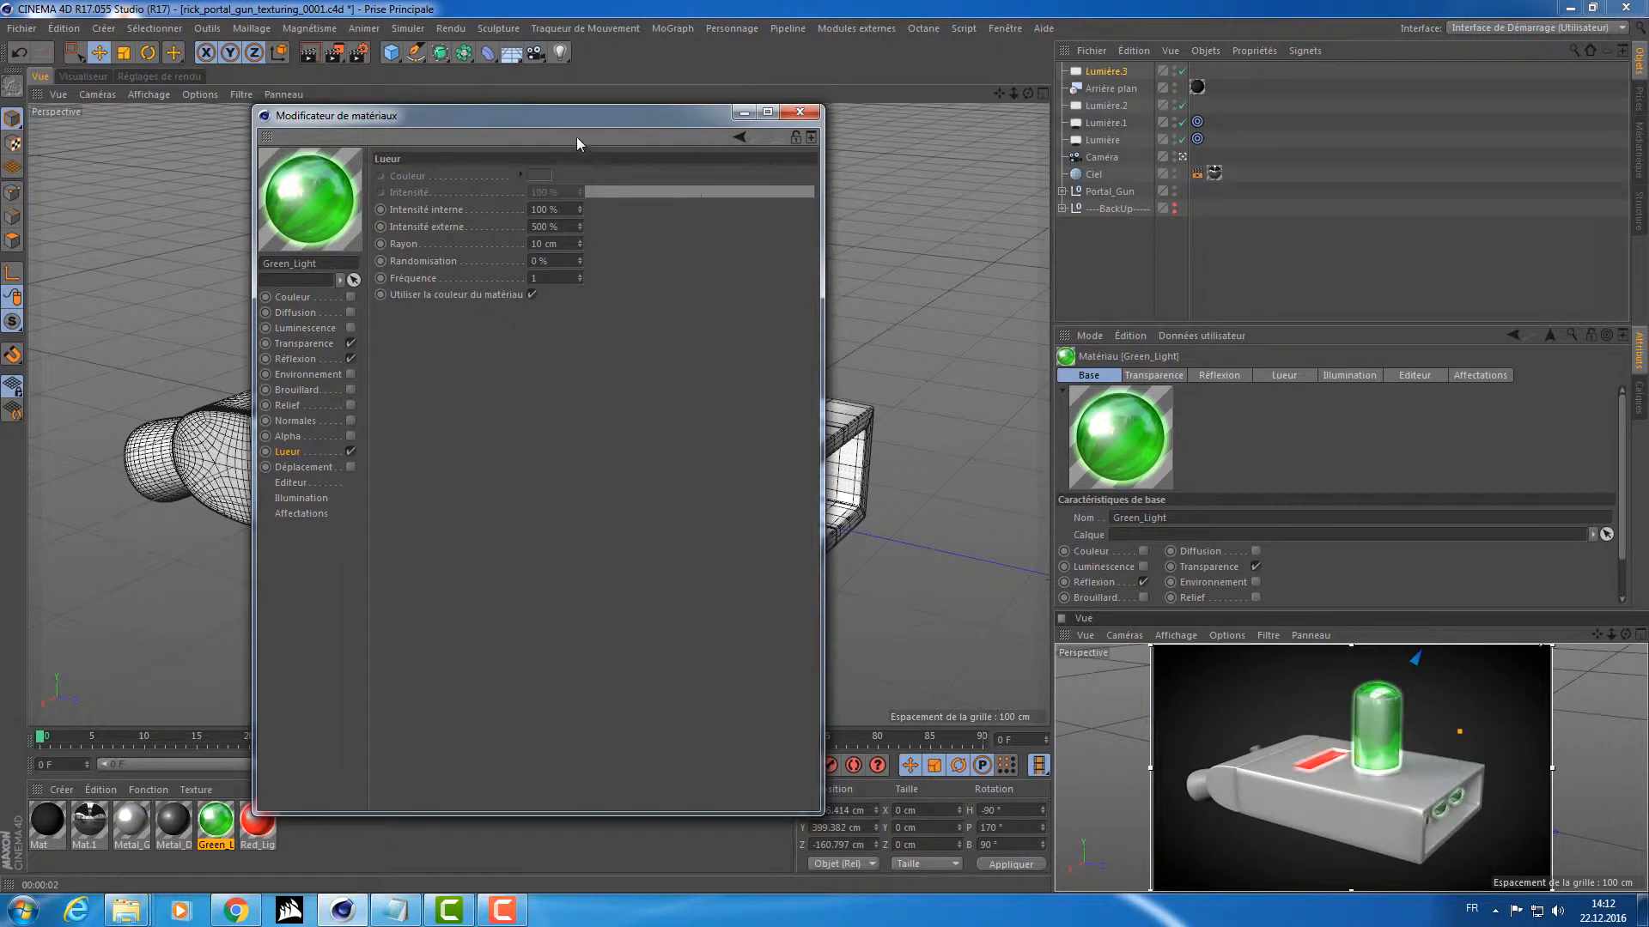
drag(570, 117, 706, 107)
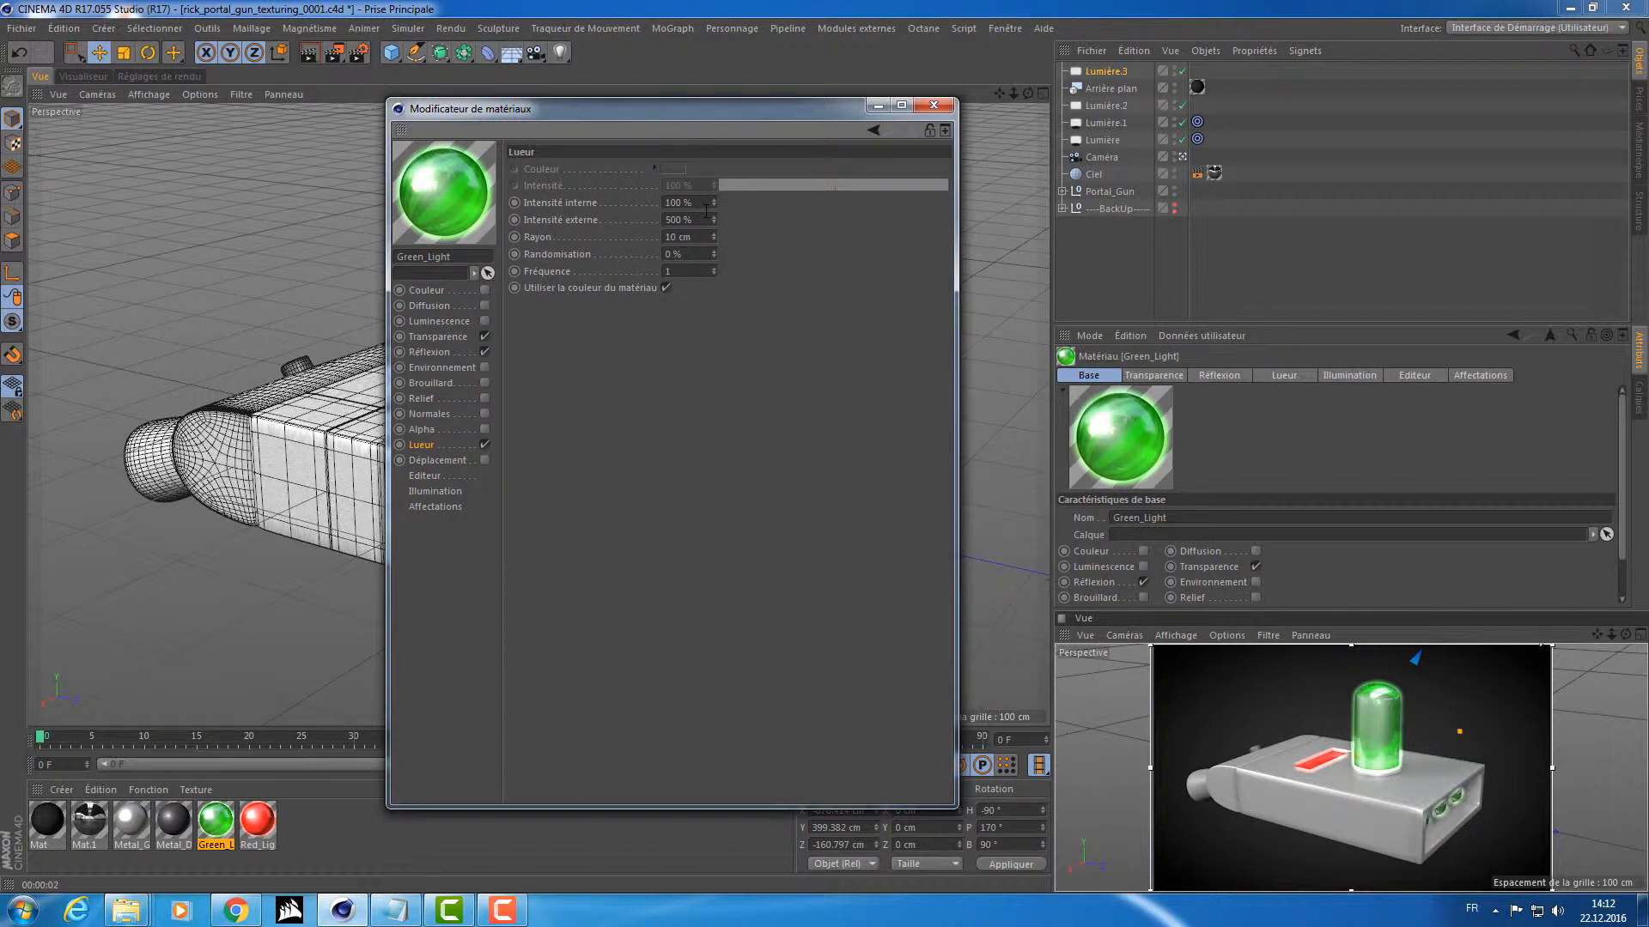
double_click(704, 203)
text(50)
key(Return)
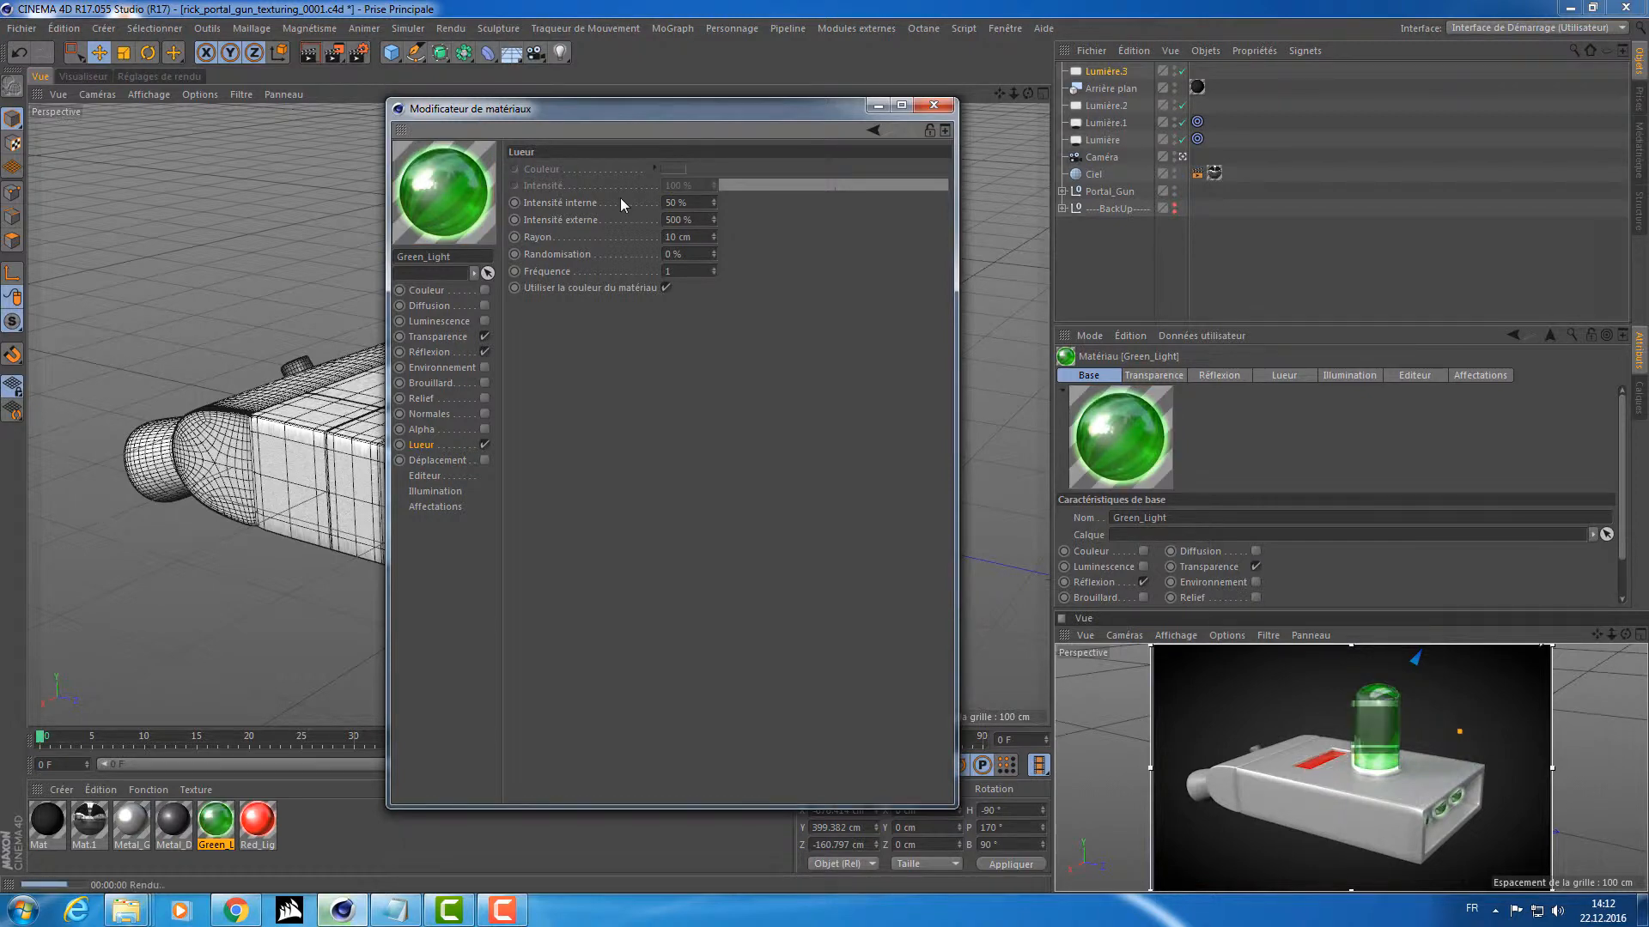
Undo and redo the inner glow change to compare, and set Green_Light's Intensité externe to 250 %.
key(ctrl+z)
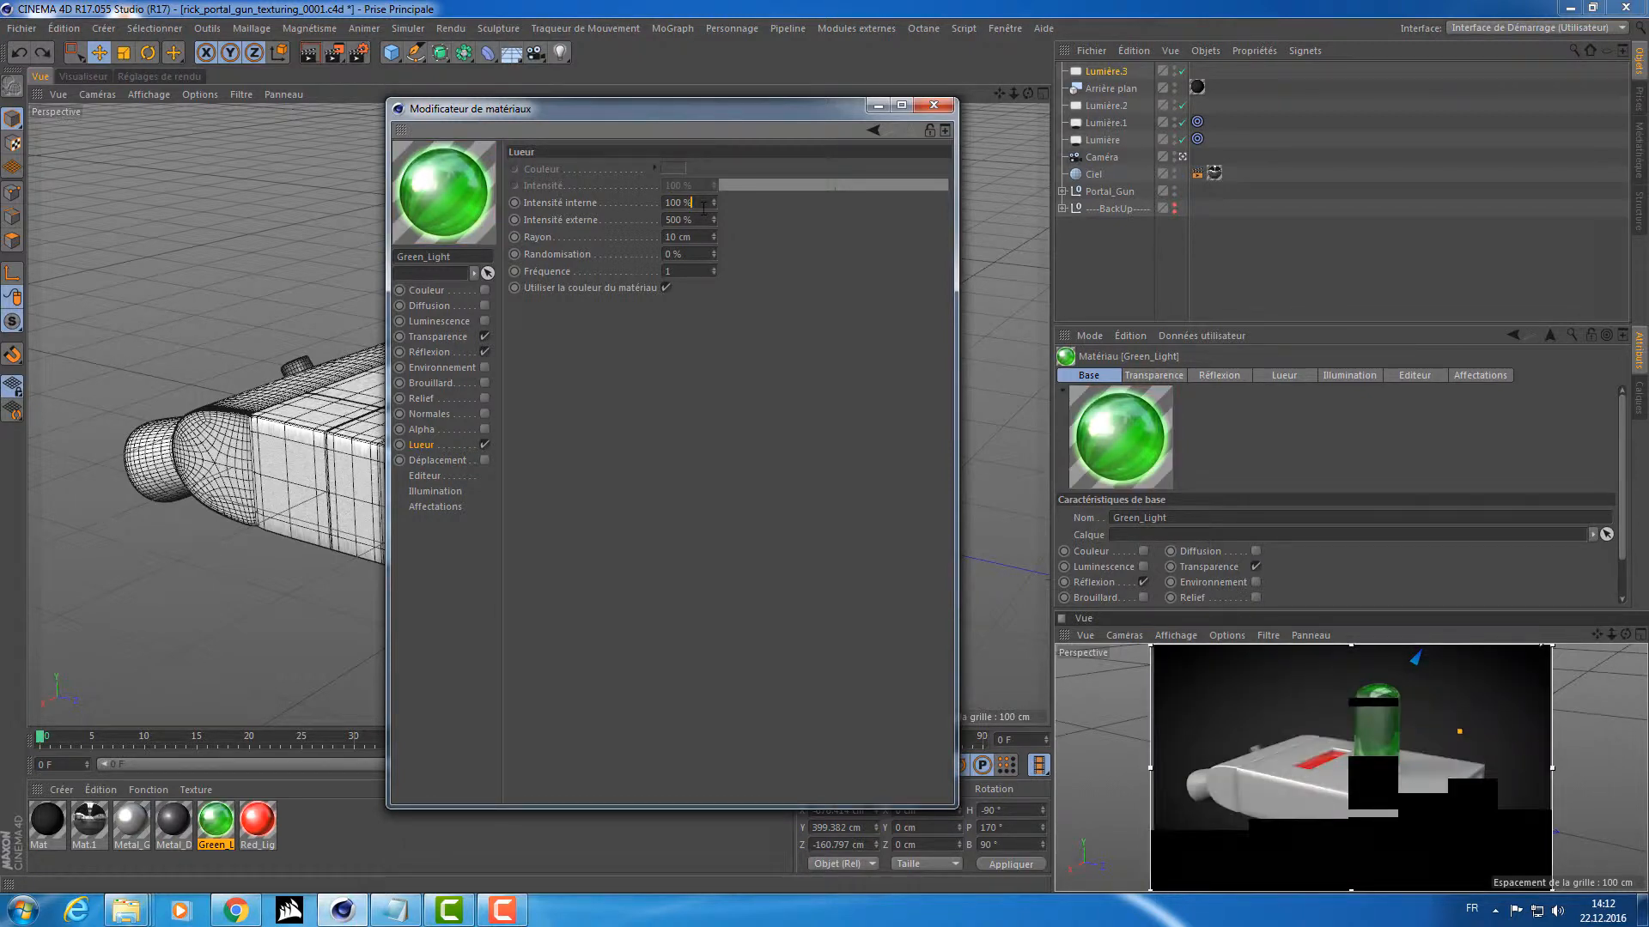
key(ctrl+y)
key(Tab)
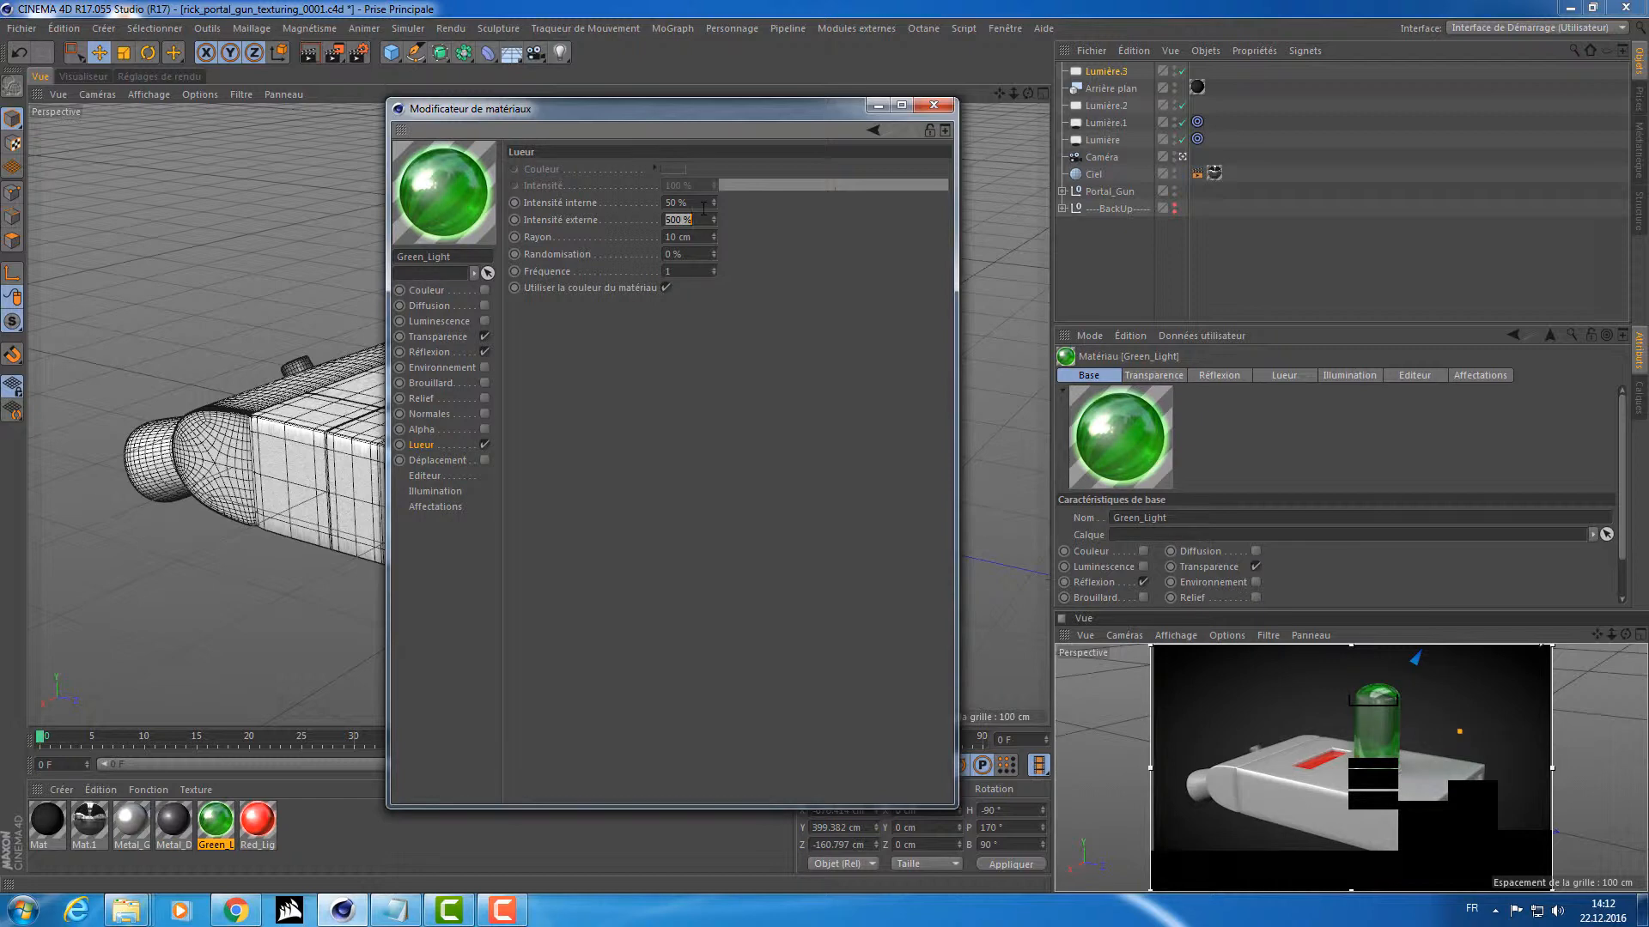
text(250)
key(Return)
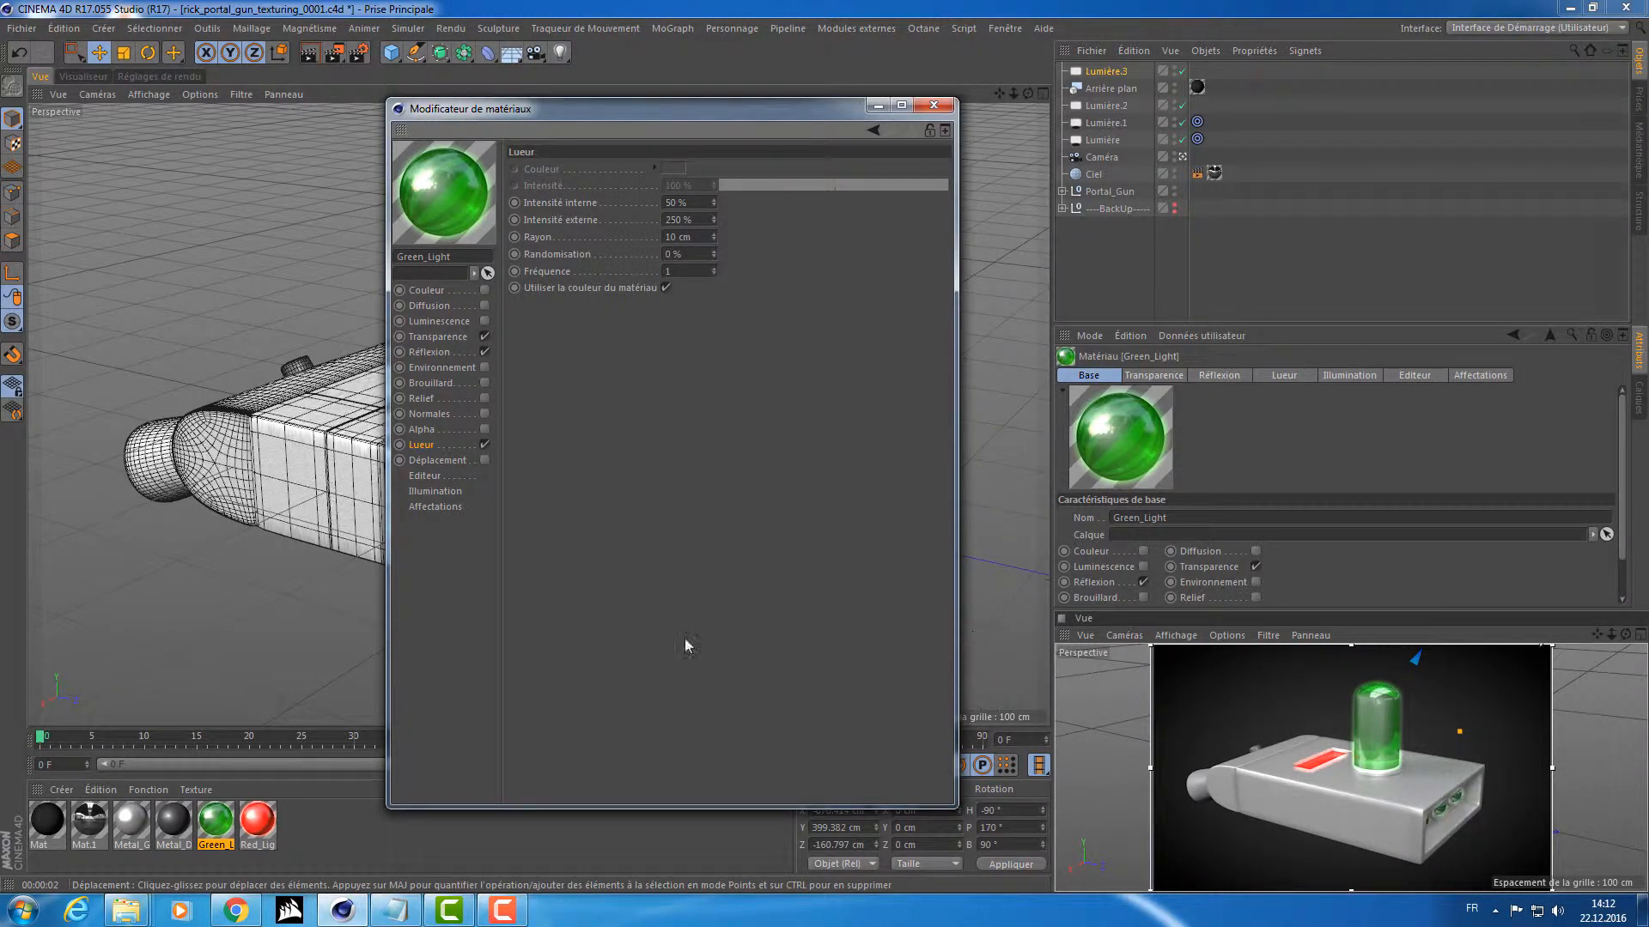
Set the Red_Light material's glow to 50 % Intensité interne and 250 % Intensité externe, and close the material editor.
click(256, 823)
click(714, 199)
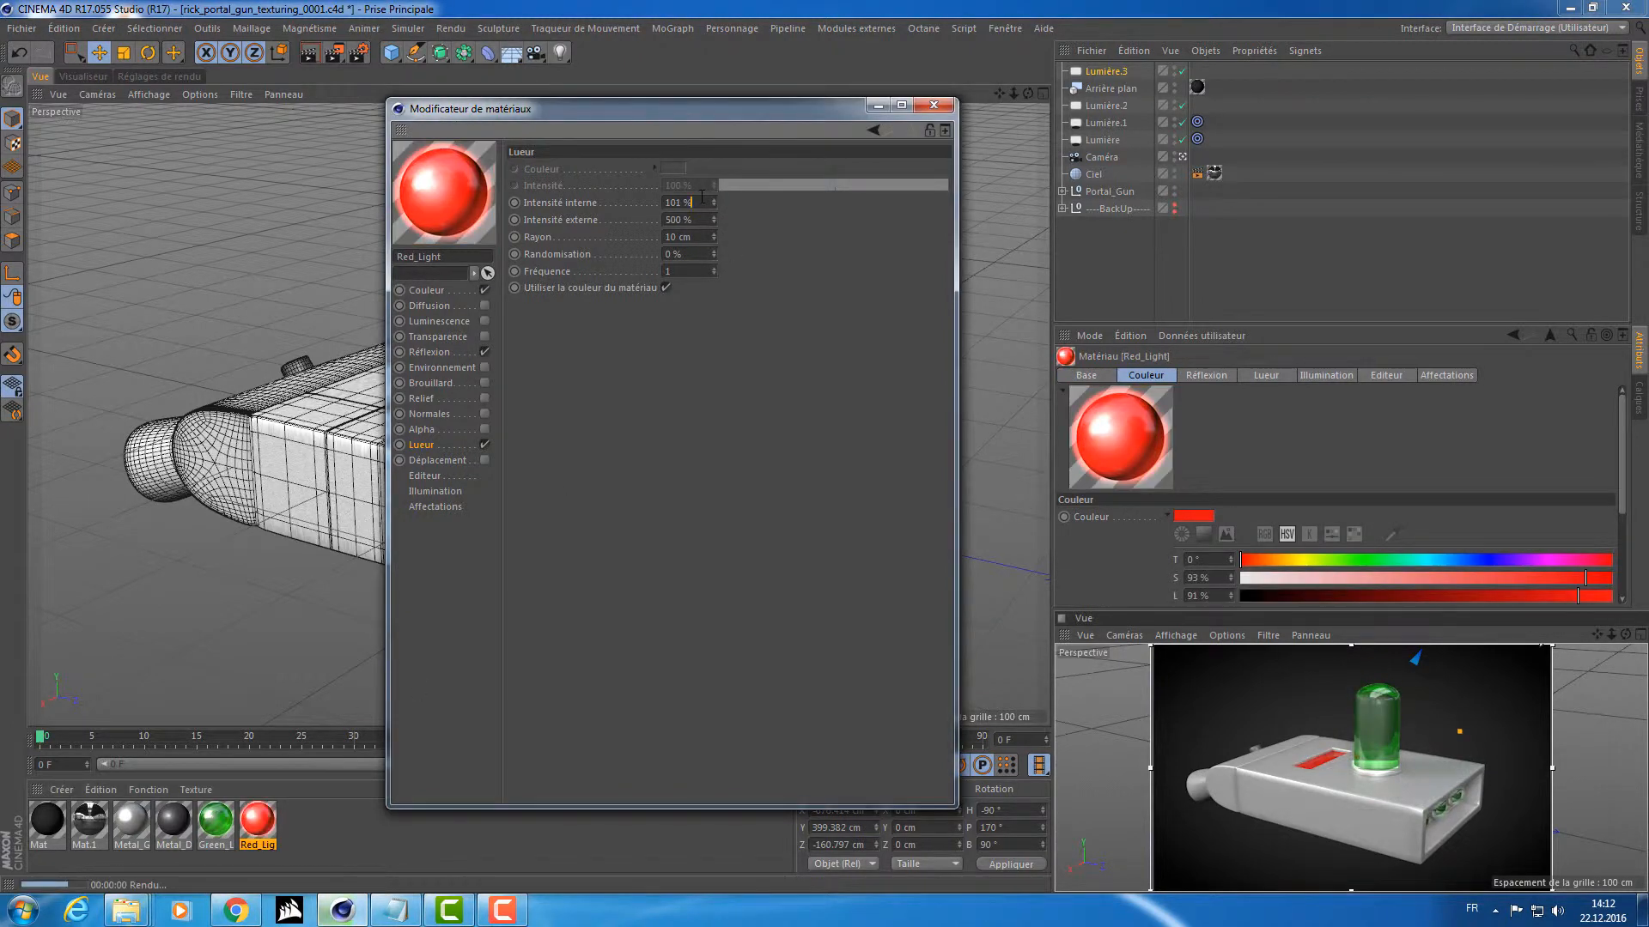
click(714, 206)
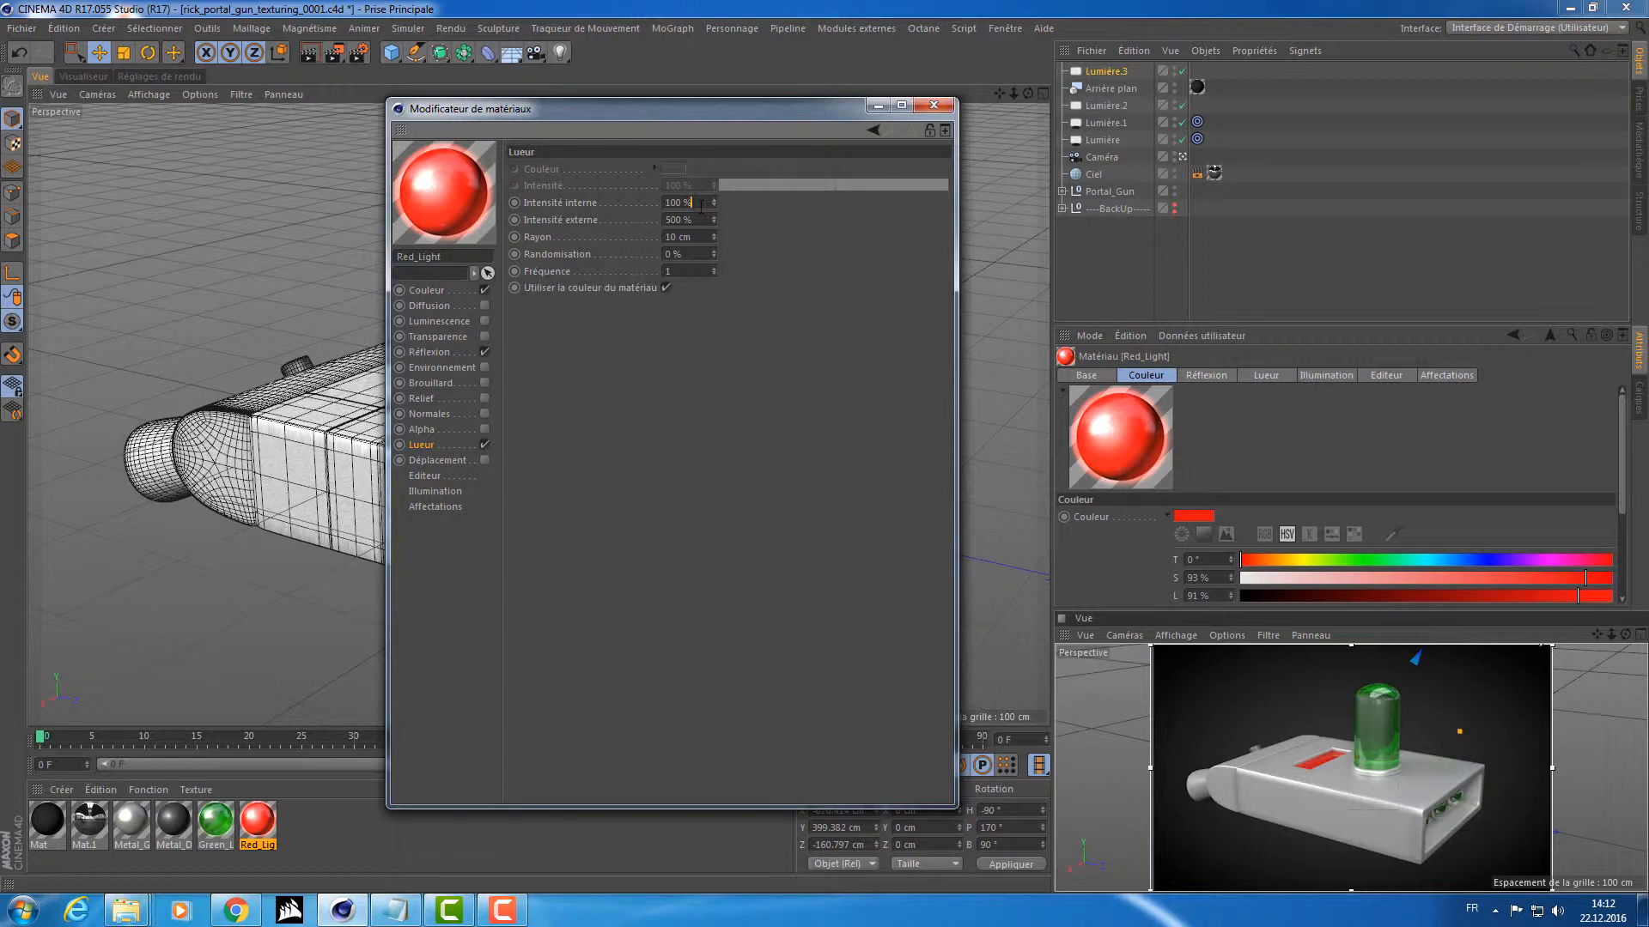
text(50)
key(Tab)
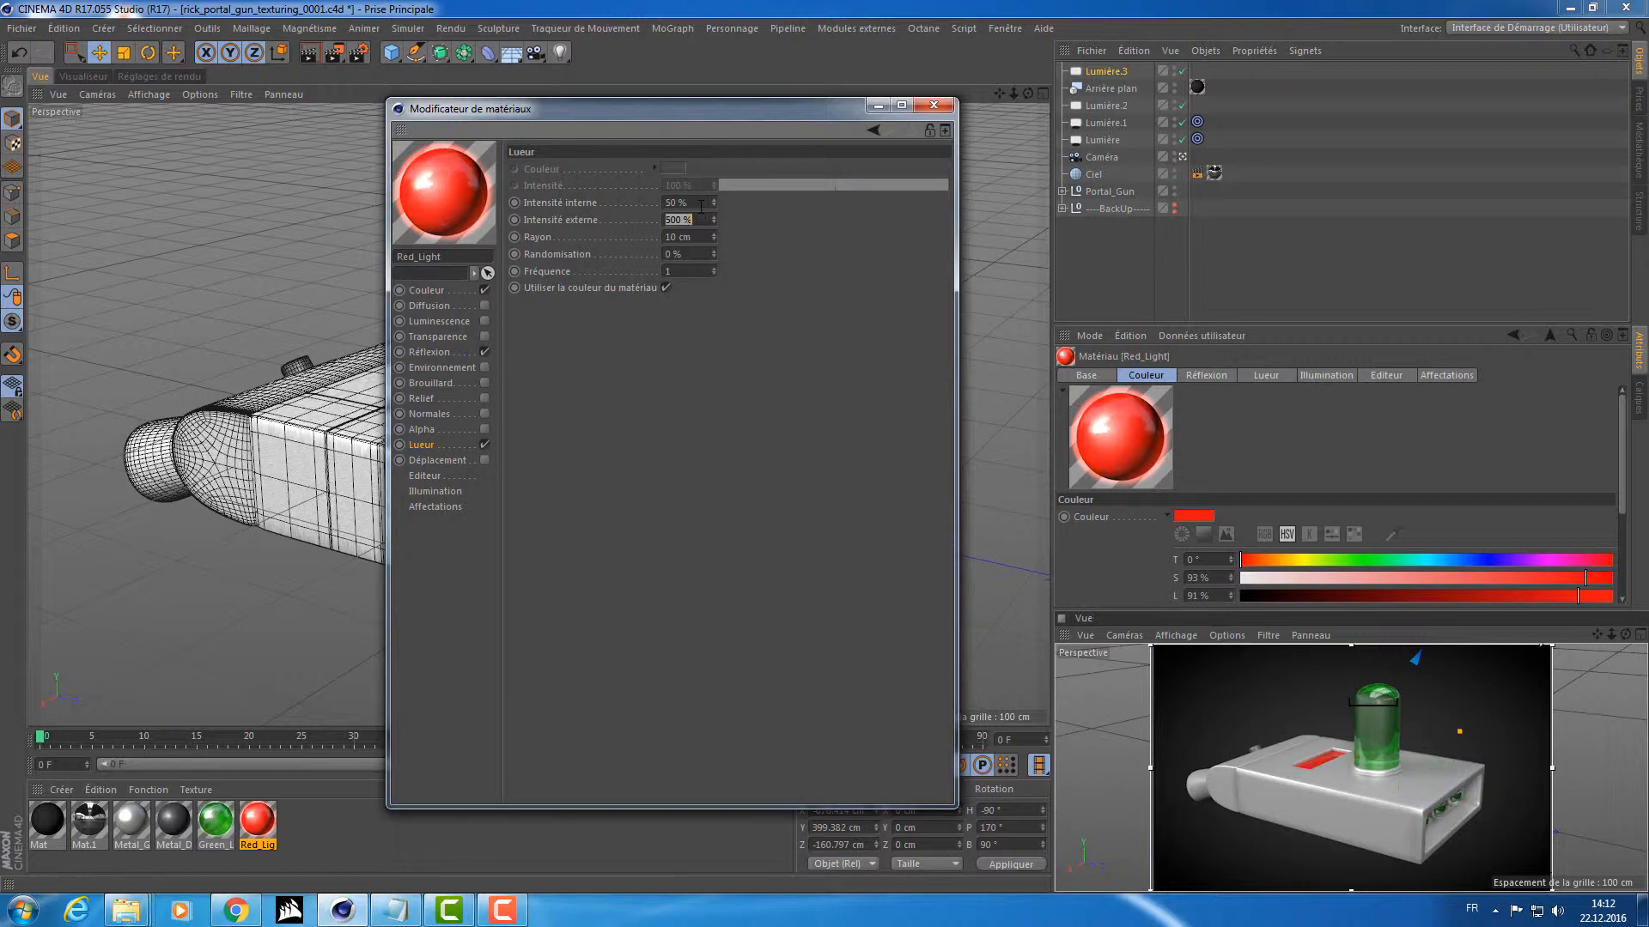
text(0)
key(Return)
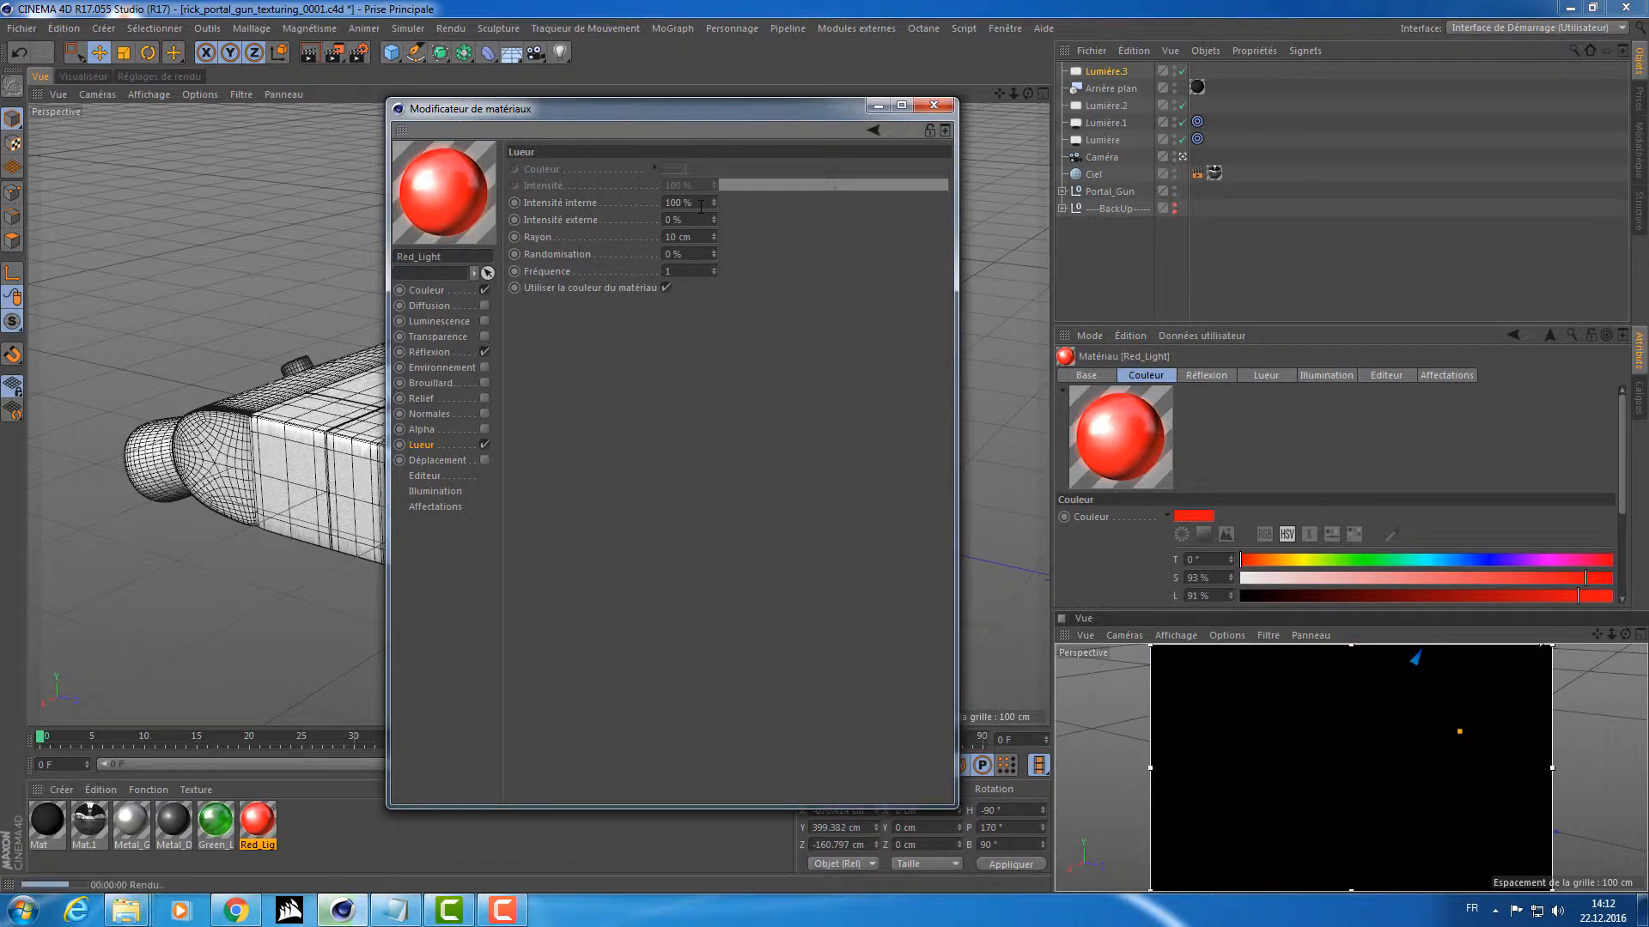
text(/2)
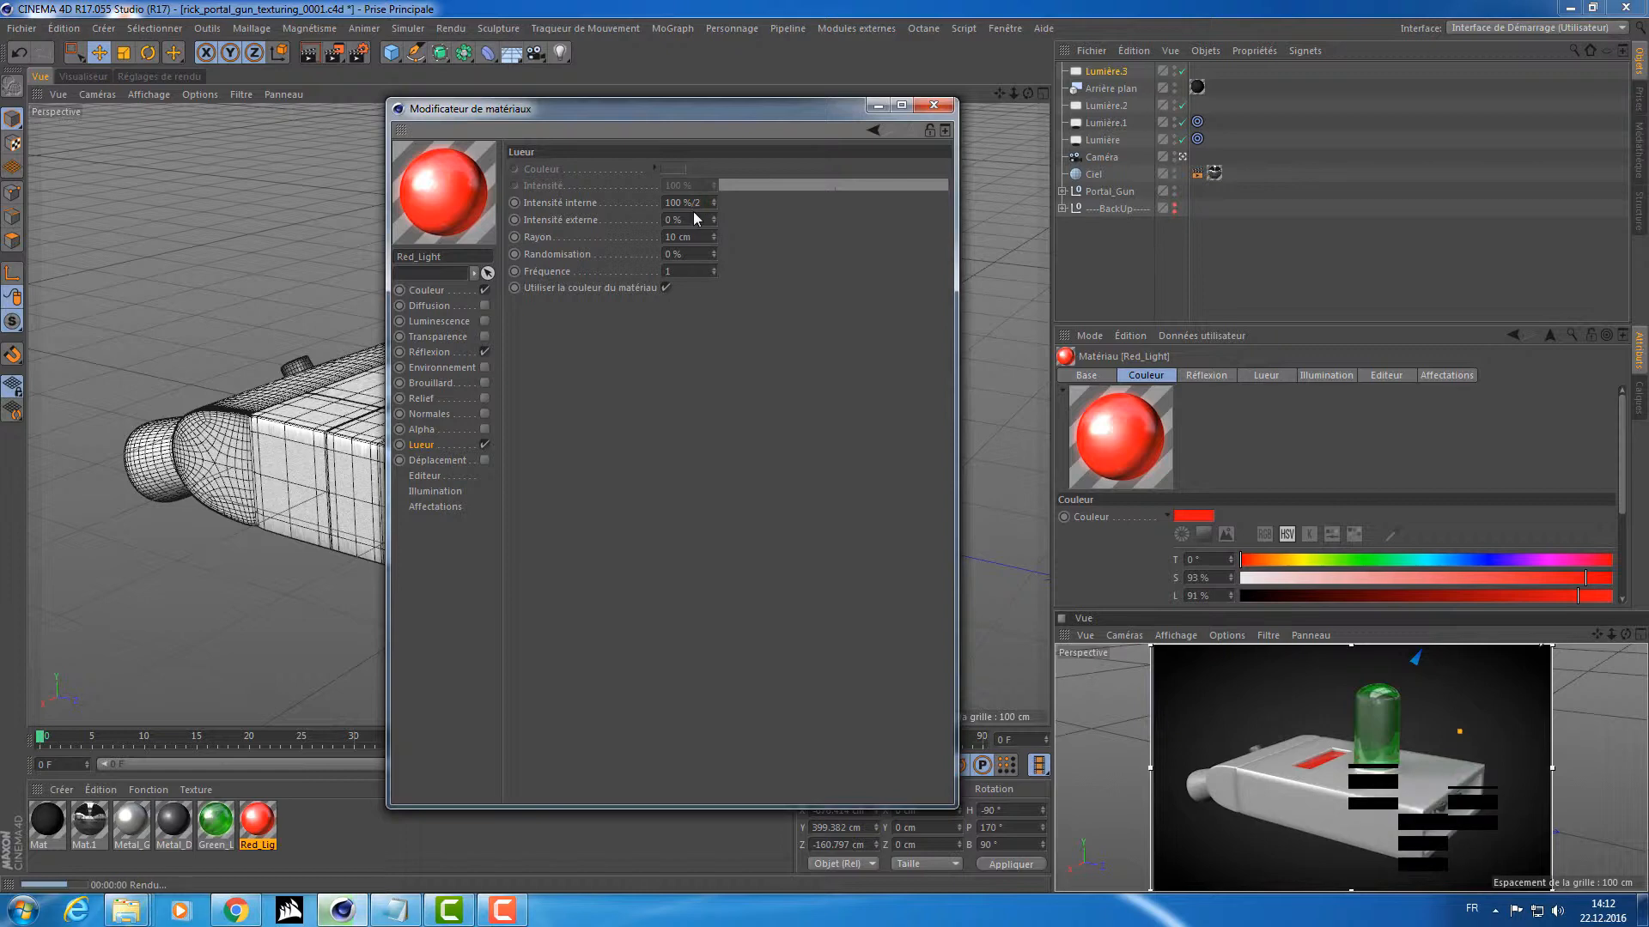
key(Tab)
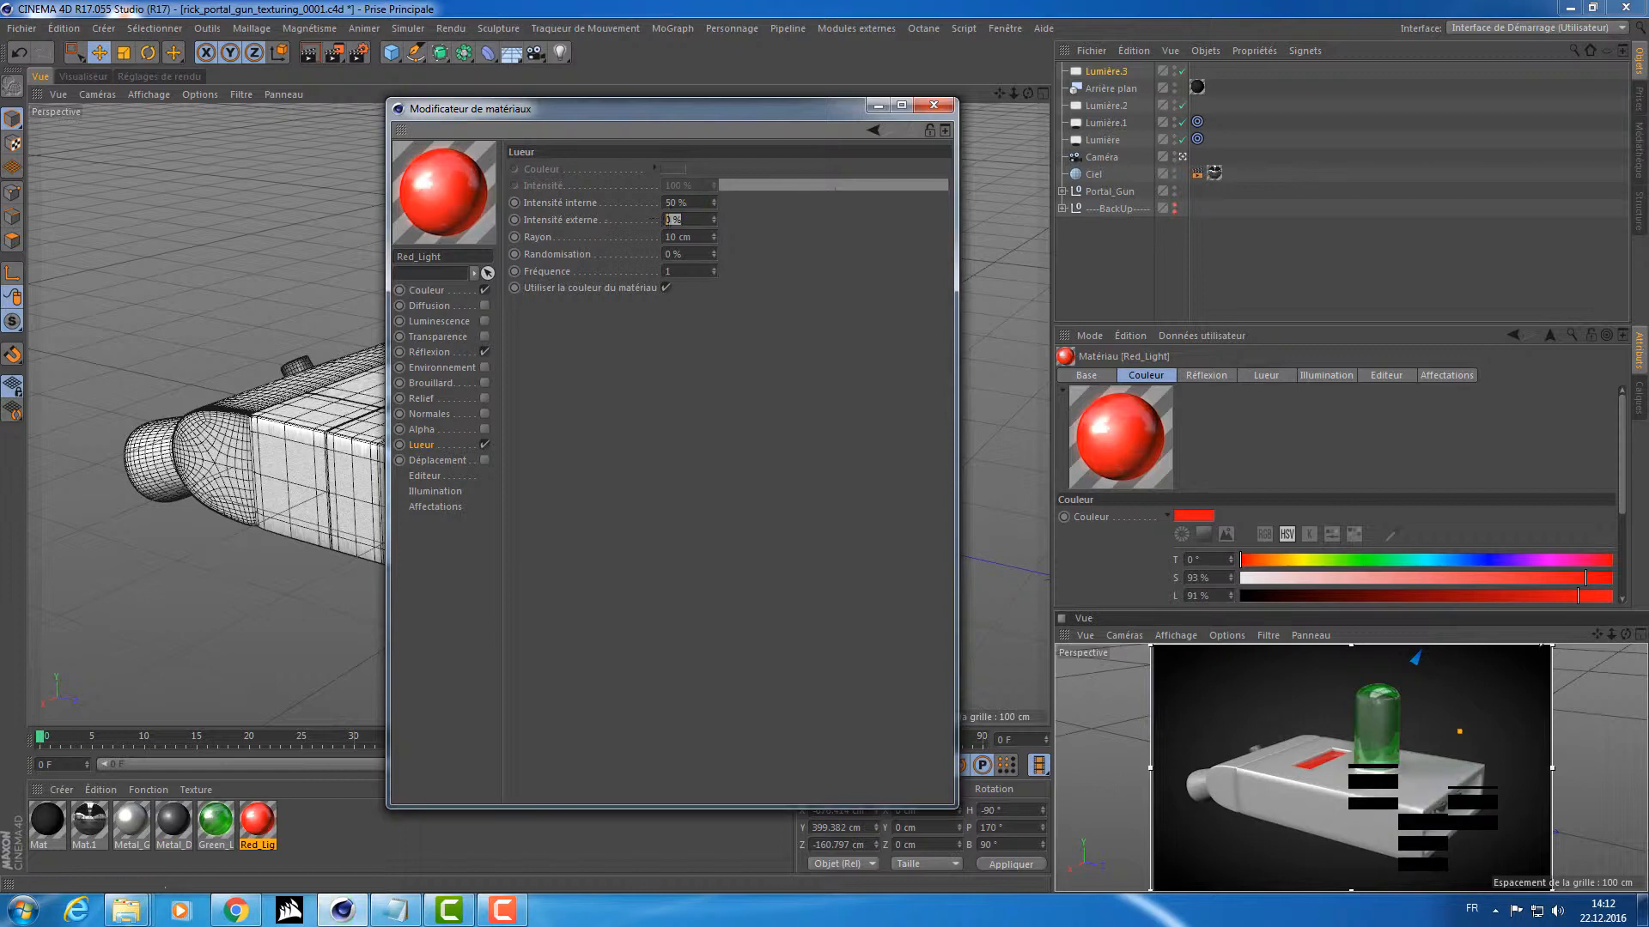
text(500/2)
key(Return)
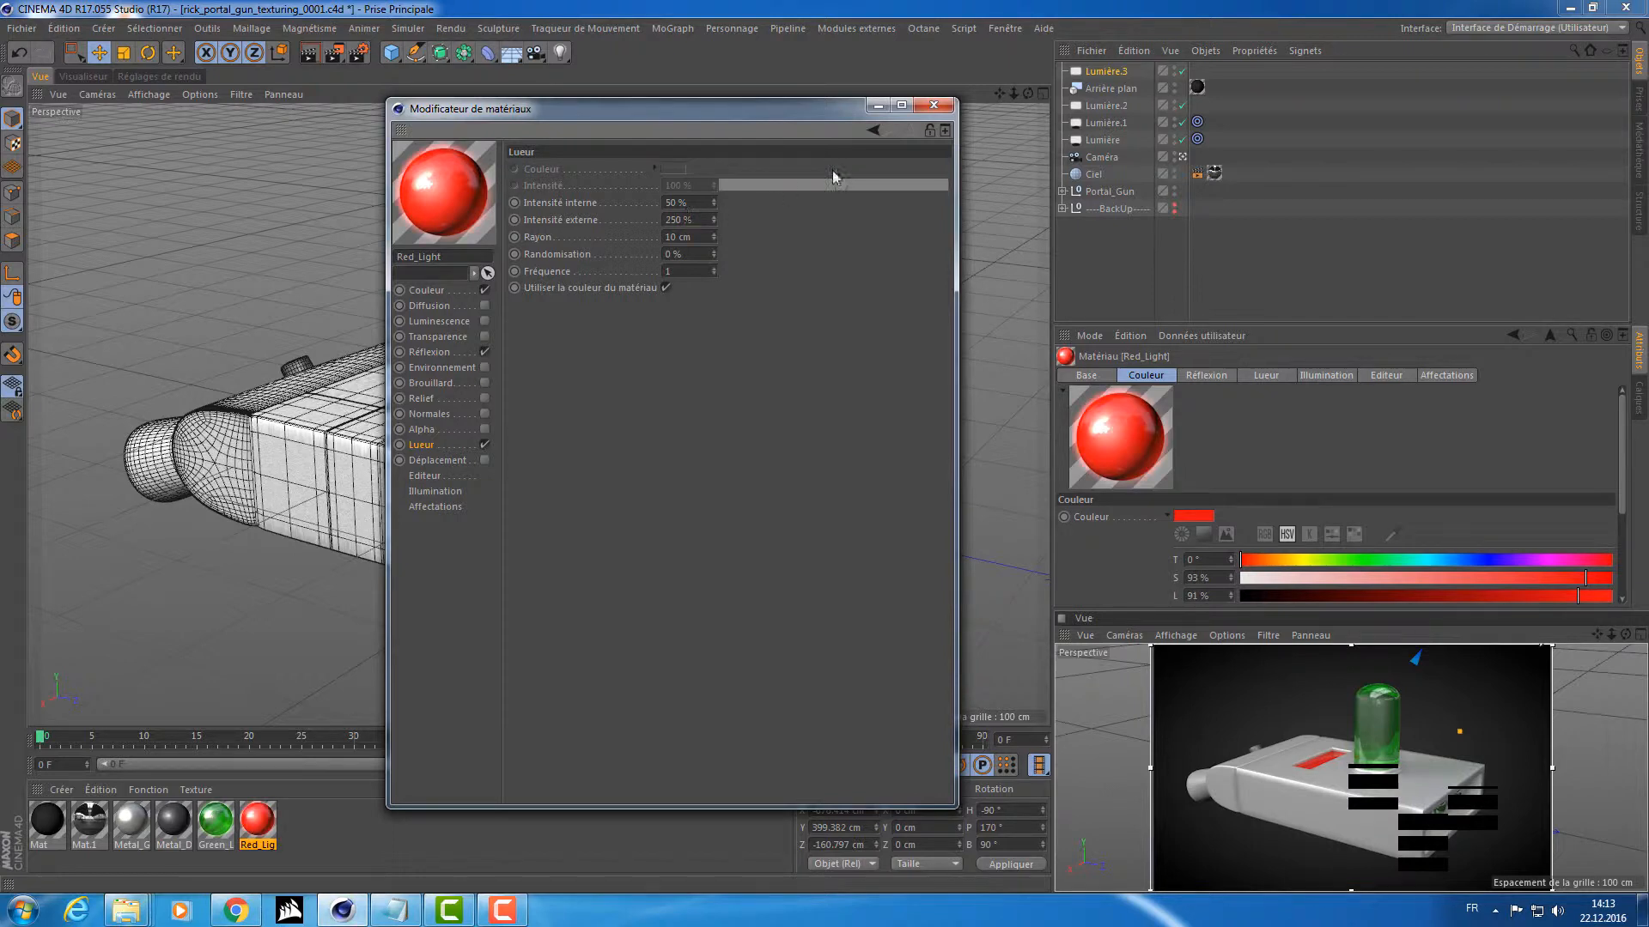
click(931, 108)
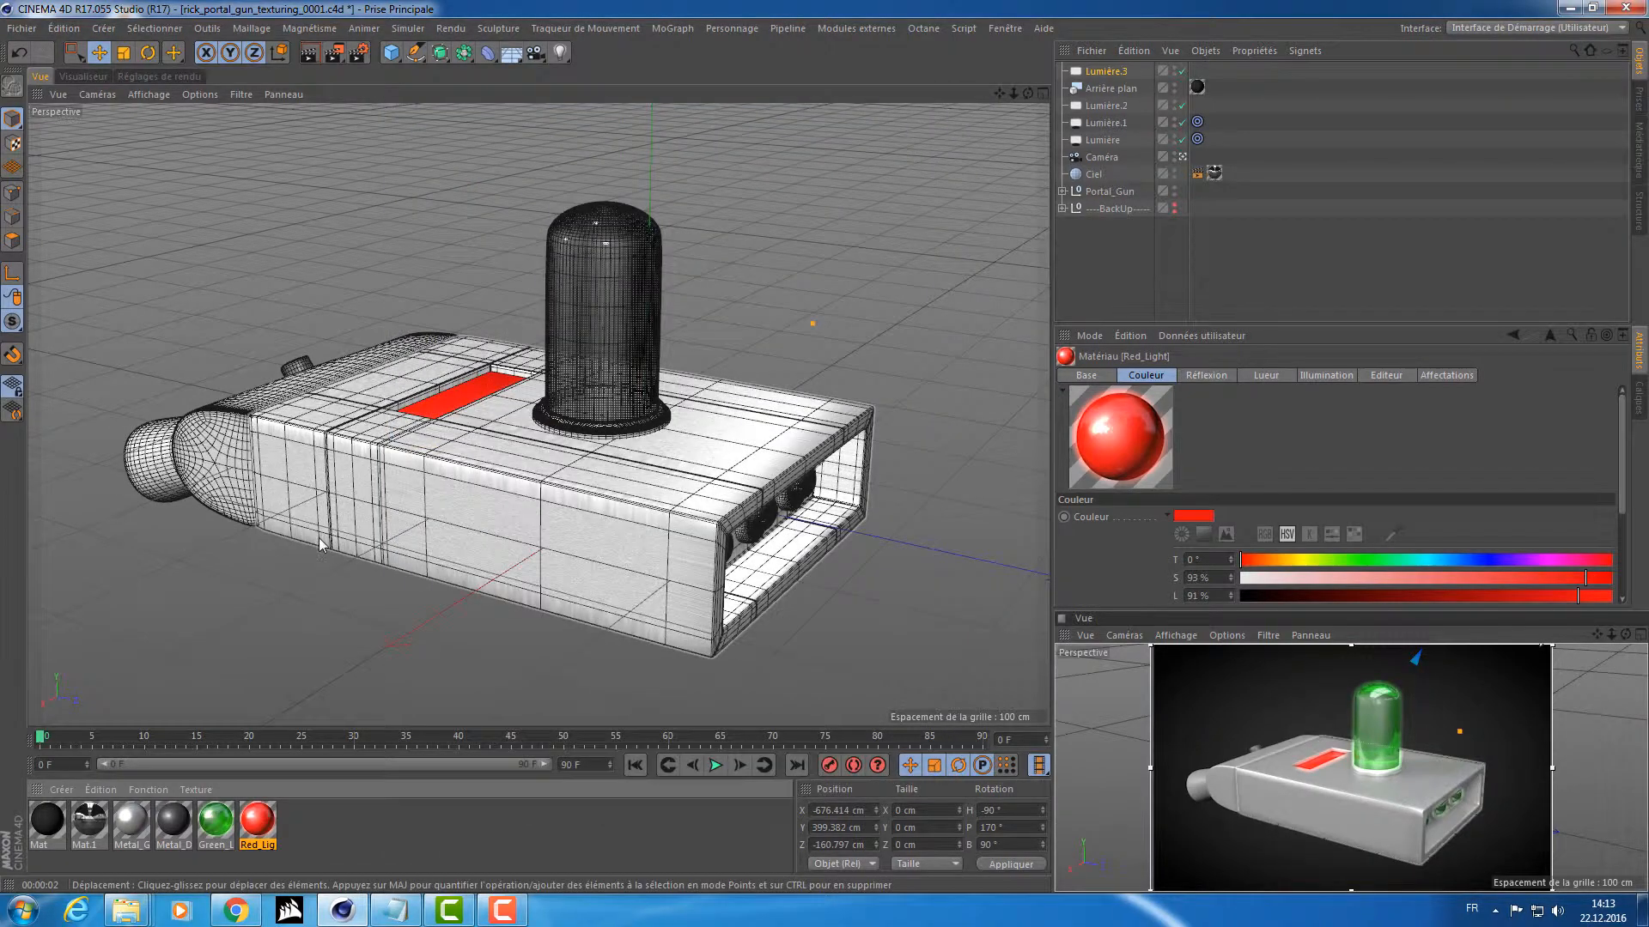
Inspect the gun from the handle side and switch off the live render region in the small view.
scroll(399, 530, up, 5)
alt+drag(399, 530, 446, 554)
alt+middle_drag(798, 507, 538, 511)
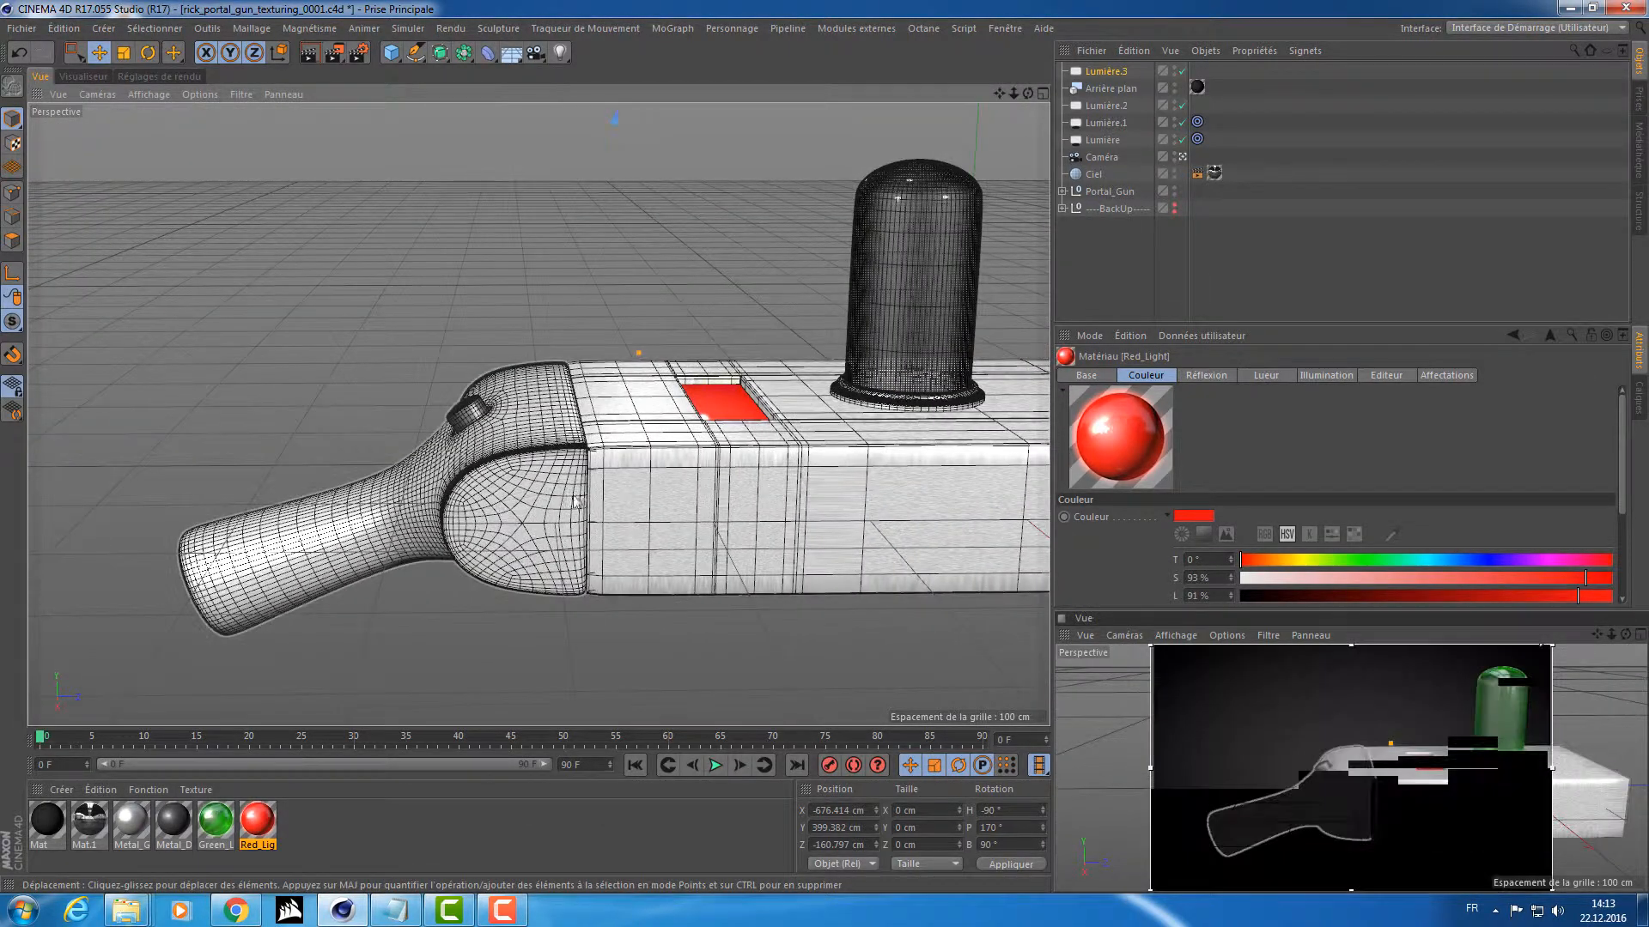
mouse_move(538, 511)
alt+mouse_down()
mouse_move(575, 498)
mouse_move(533, 486)
alt+mouse_up()
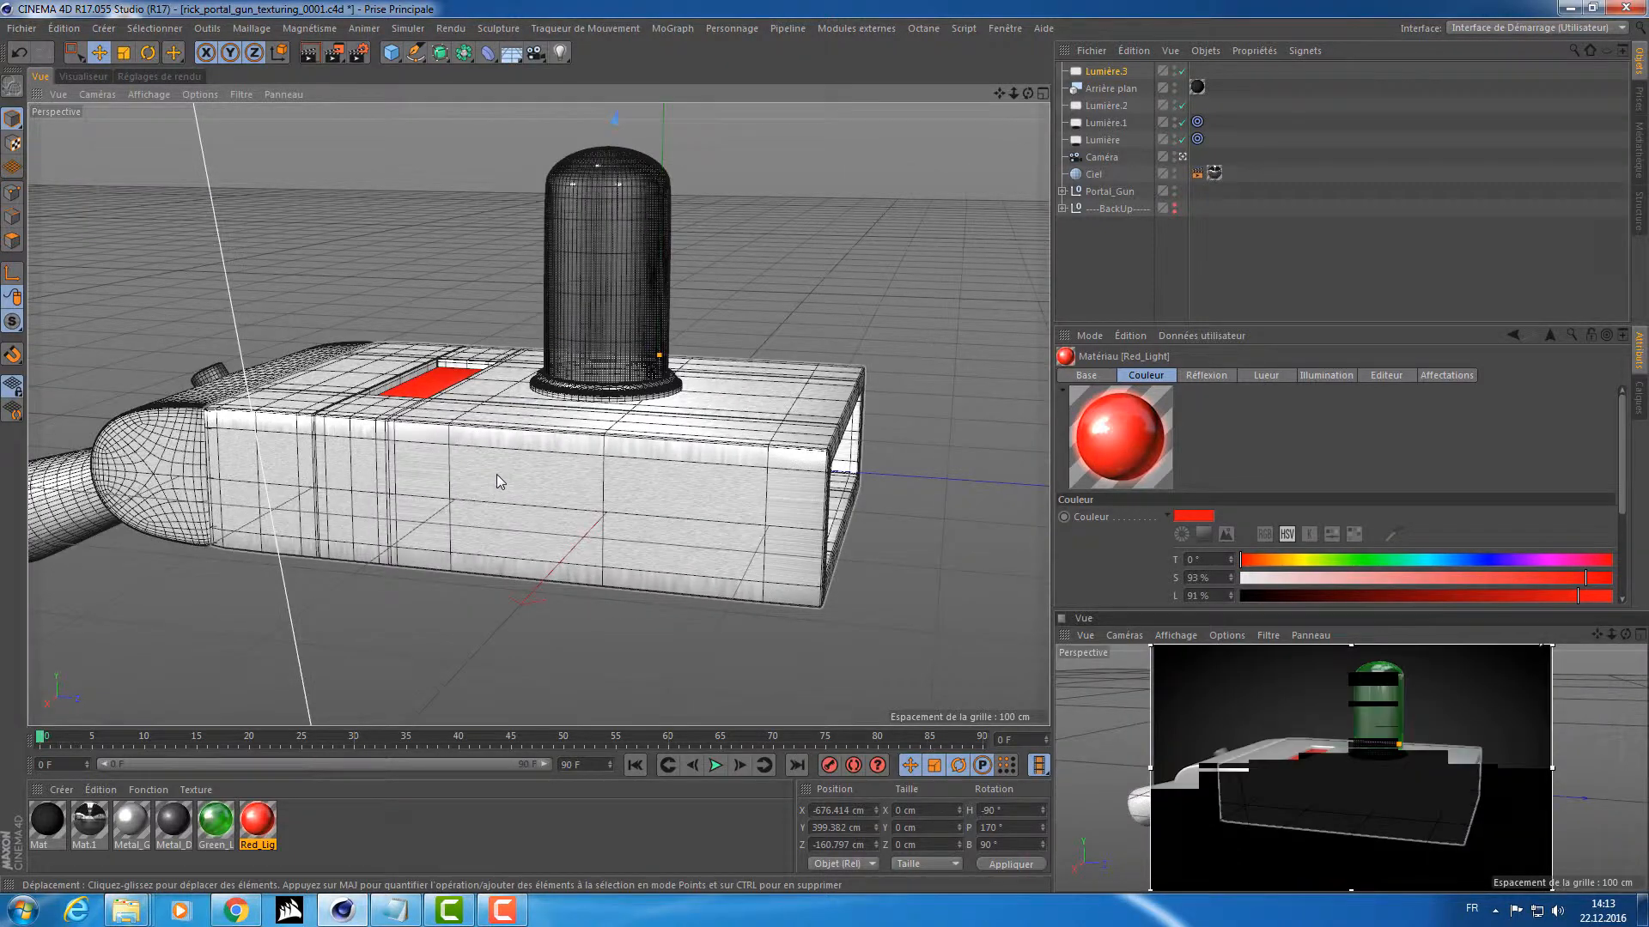
click(1255, 737)
key(alt+r)
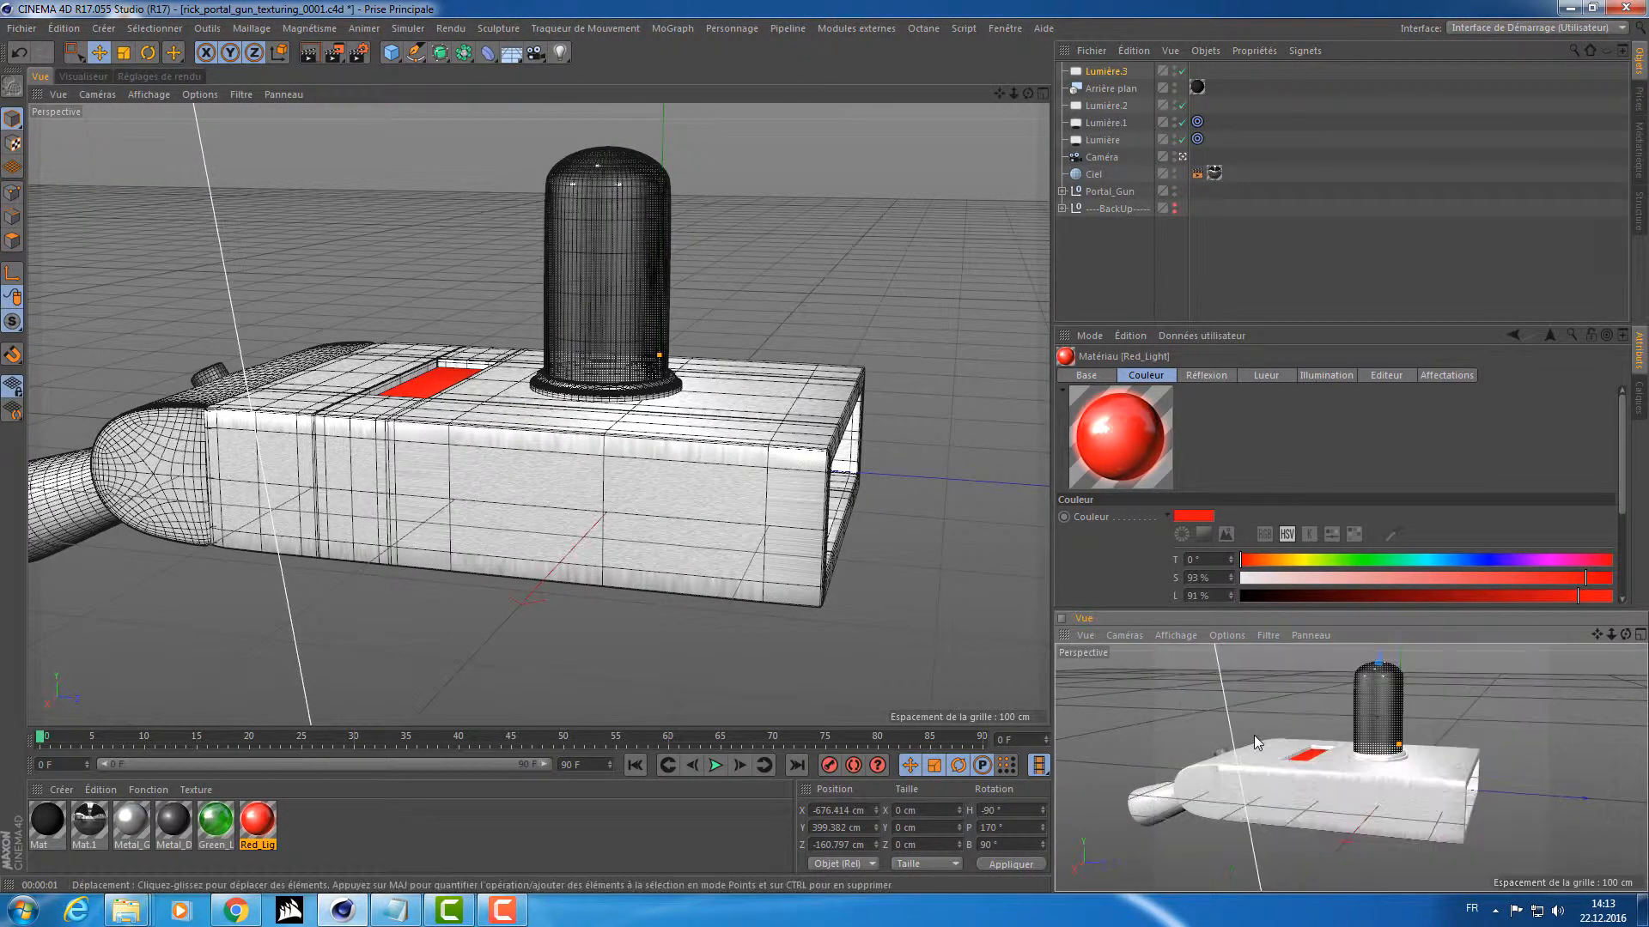
Start the live render region in the enlarged main view and check the gun from a three-quarter angle.
key(alt+r)
alt+middle_drag(666, 394, 822, 418)
middle_click(824, 418)
alt+drag(894, 412, 1279, 521)
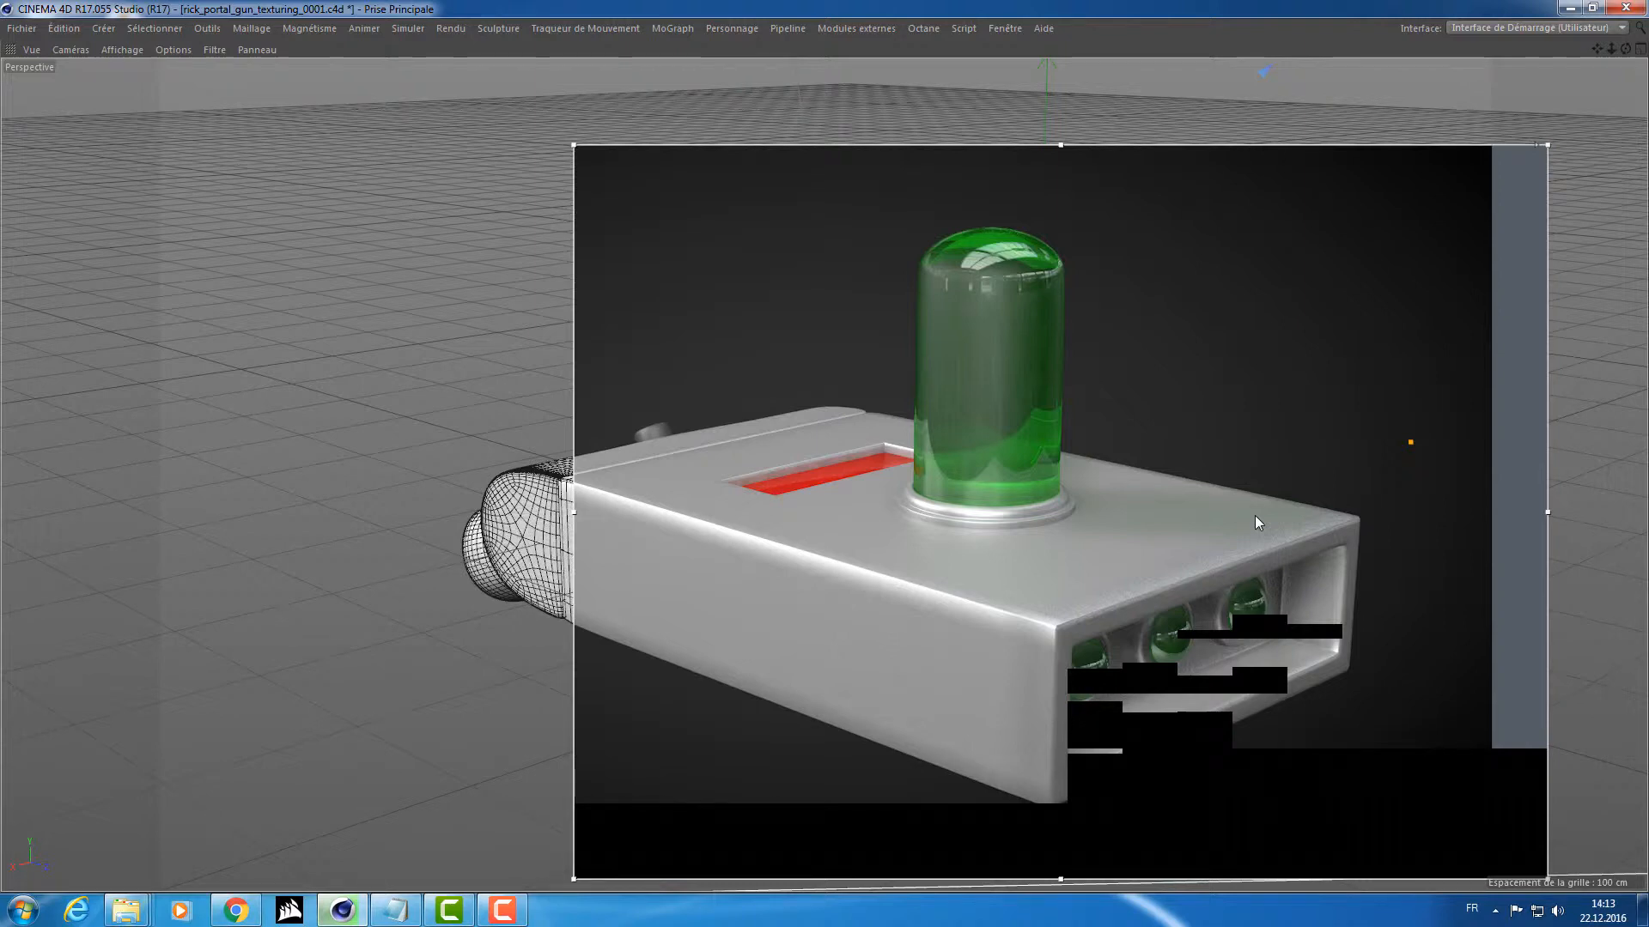
key(alt+Tab)
key(Tab)
key(Tab)
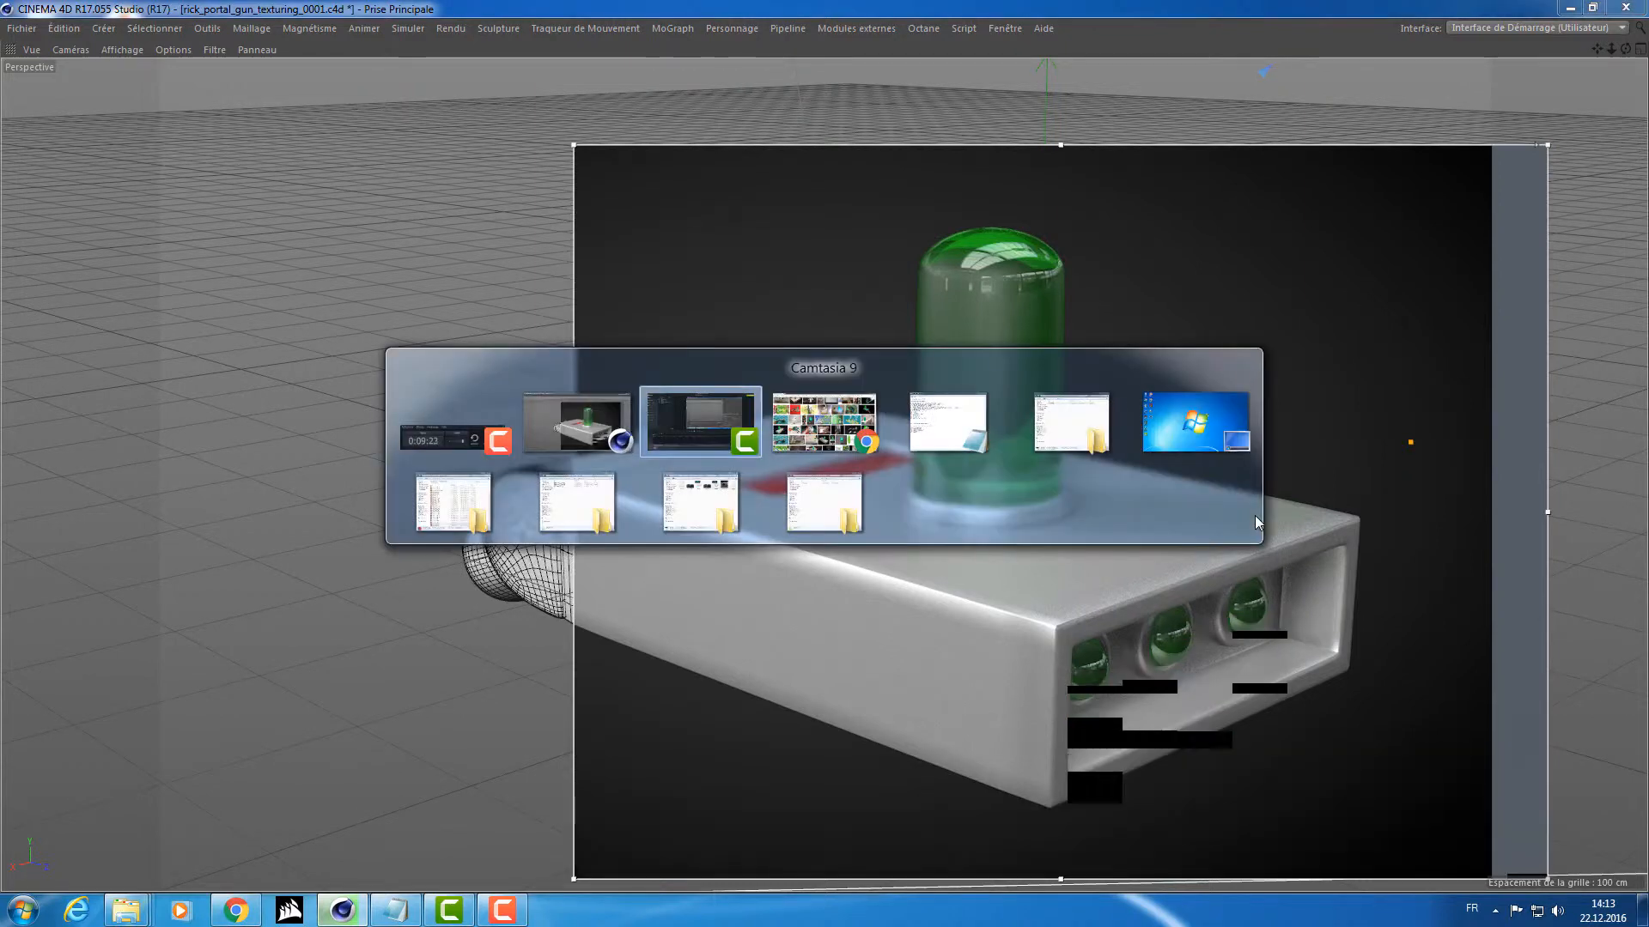
key(Escape)
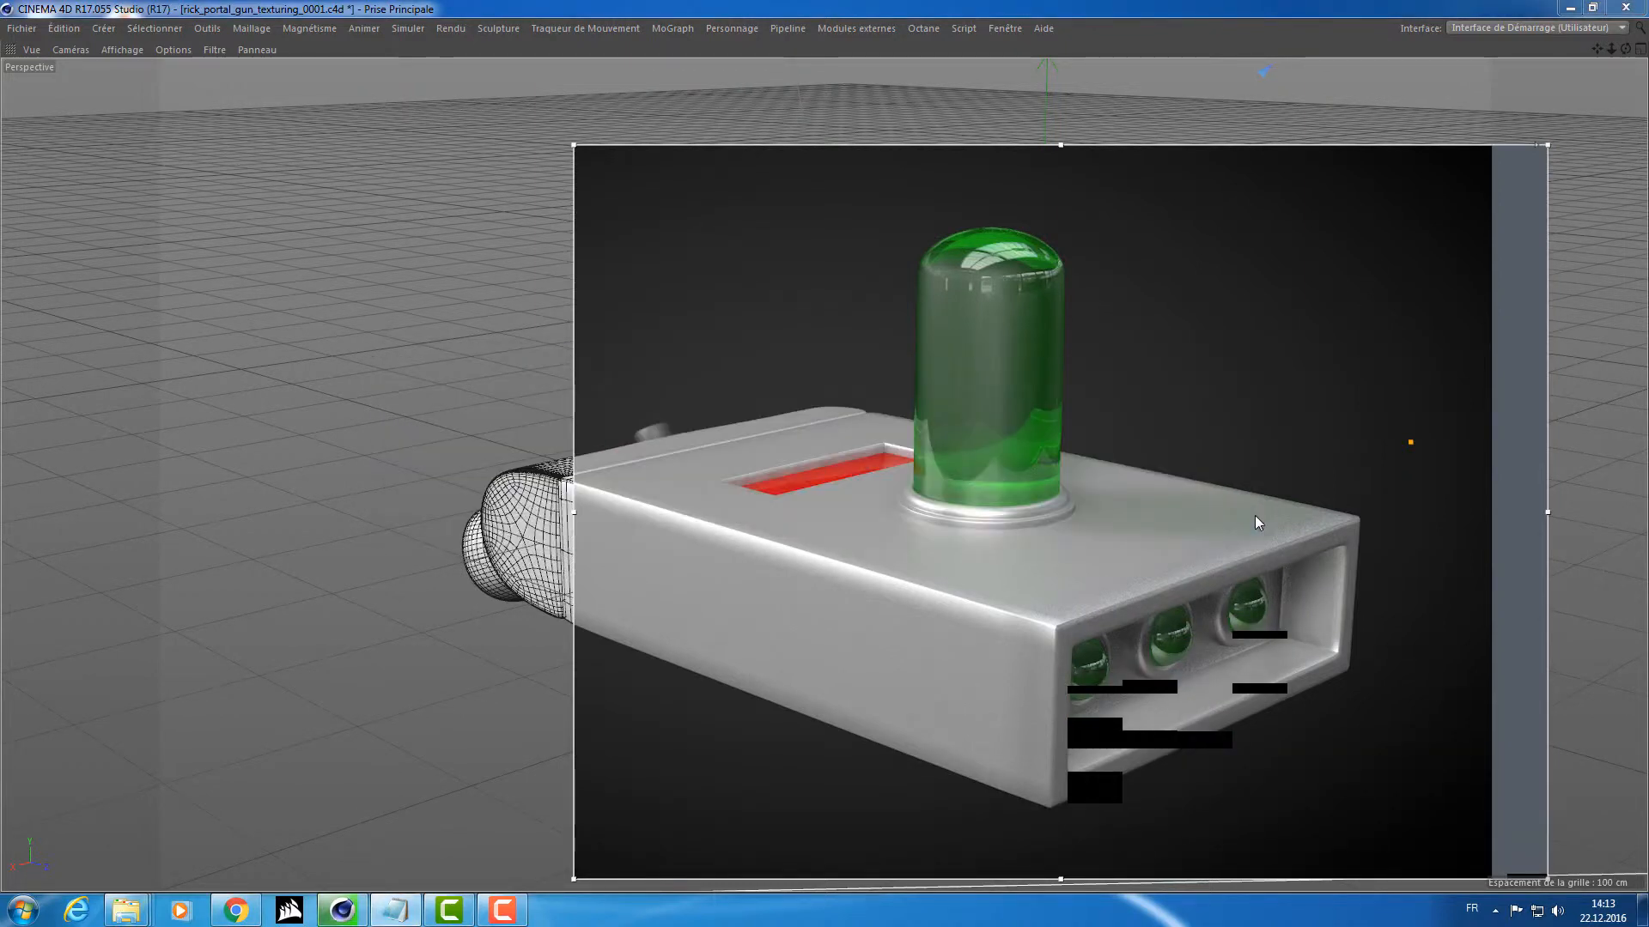